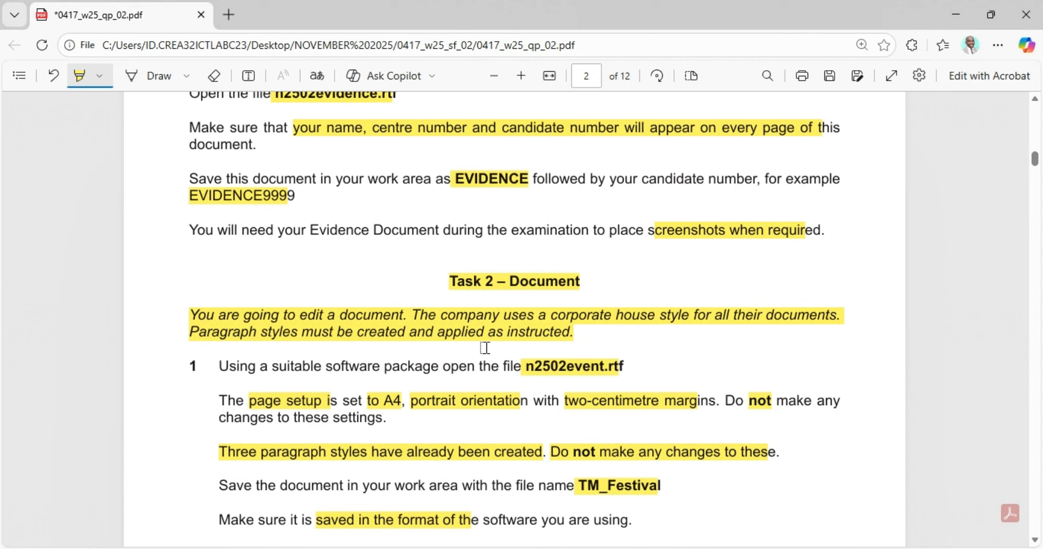
Step: Open n2502event.rtf from the Paper 2 source files folder with Word using Open with
{"action": "scroll", "coordinate": [195, 387], "scroll_direction": "down", "scroll_amount": 2}
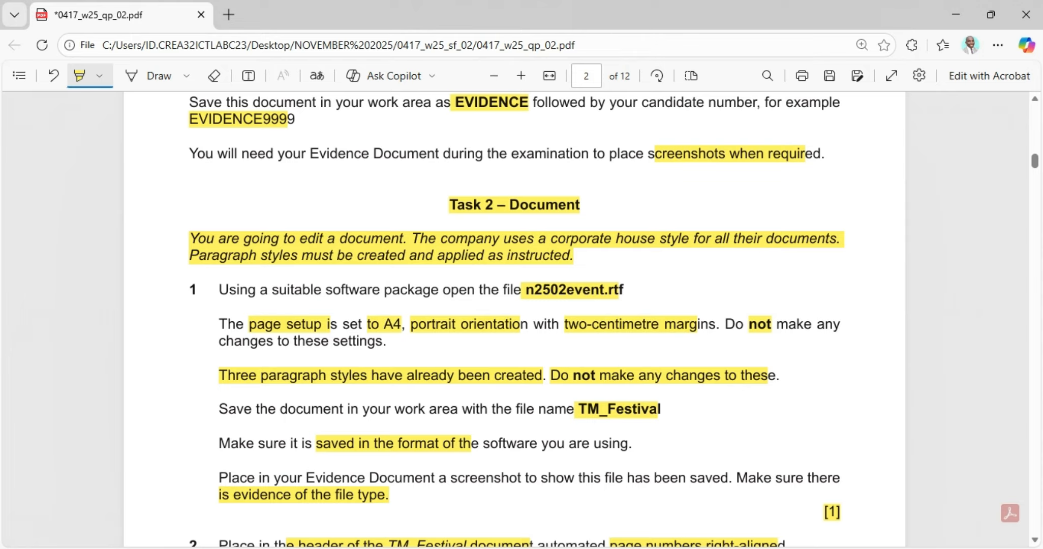
{"action": "left_click", "coordinate": [626, 548]}
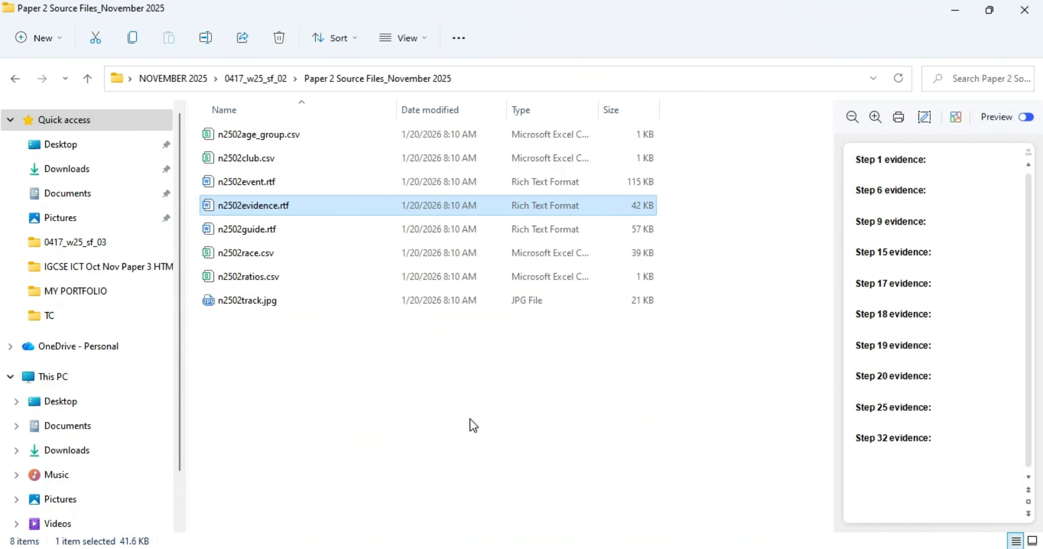
{"action": "left_click", "coordinate": [254, 185]}
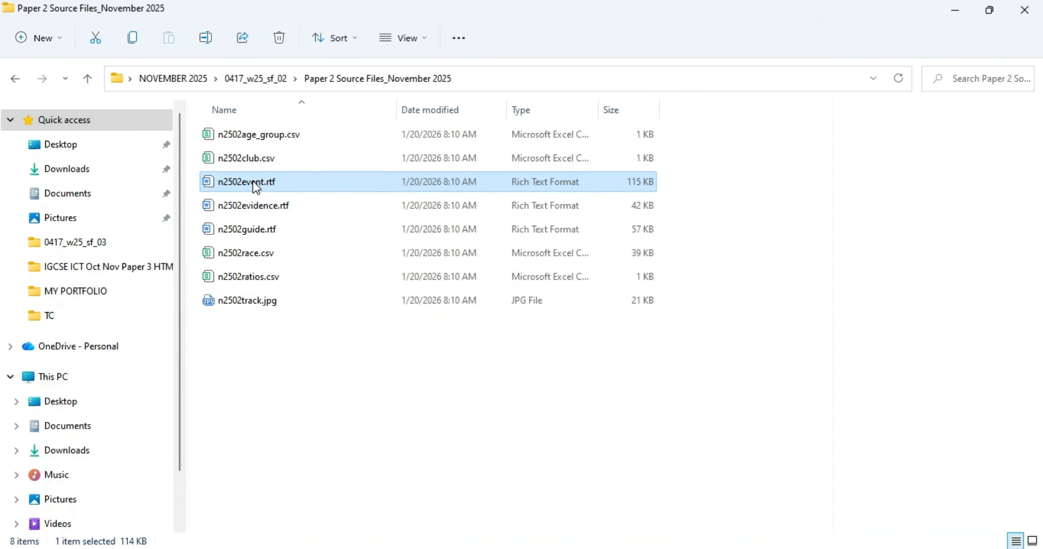
{"action": "right_click", "coordinate": [252, 181]}
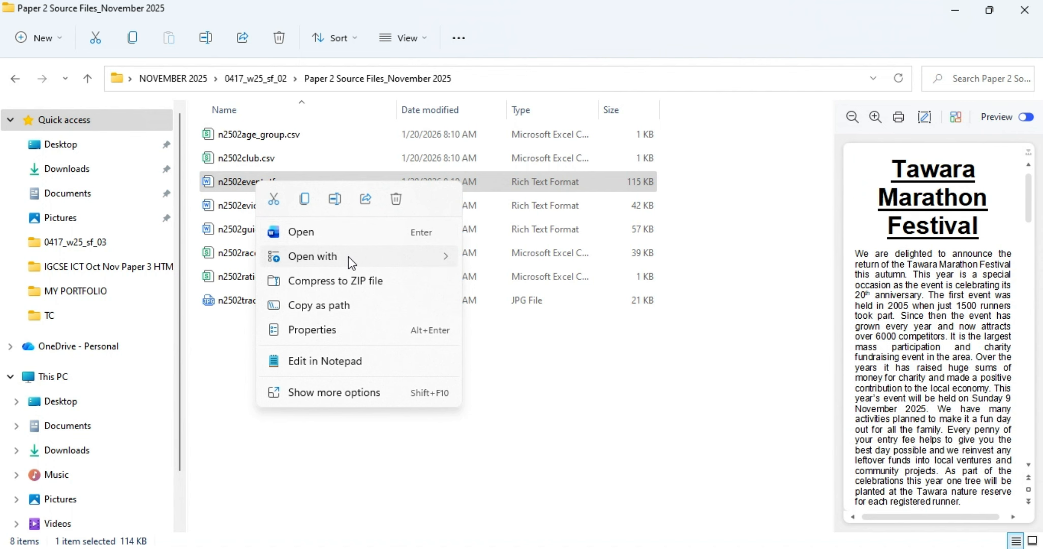
{"action": "mouse_move", "coordinate": [348, 257]}
{"action": "left_click", "coordinate": [498, 263]}
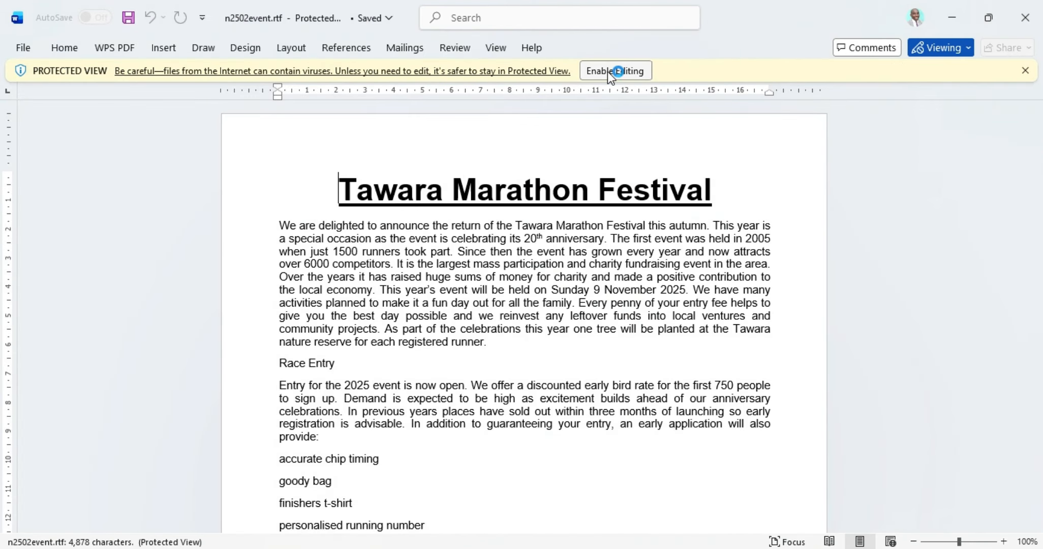
Step: Enable editing on n2502event.rtf and zoom the page to 140%
{"action": "left_click", "coordinate": [609, 72]}
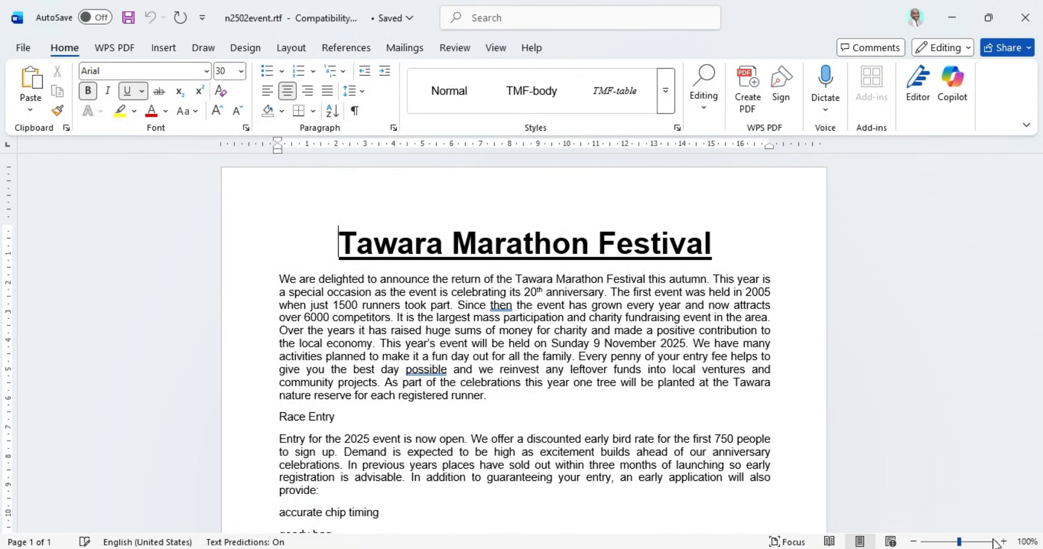
{"action": "left_click", "coordinate": [1004, 542]}
{"action": "left_click", "coordinate": [1004, 542]}
{"action": "left_click", "coordinate": [1004, 542]}
{"action": "left_click", "coordinate": [1004, 542]}
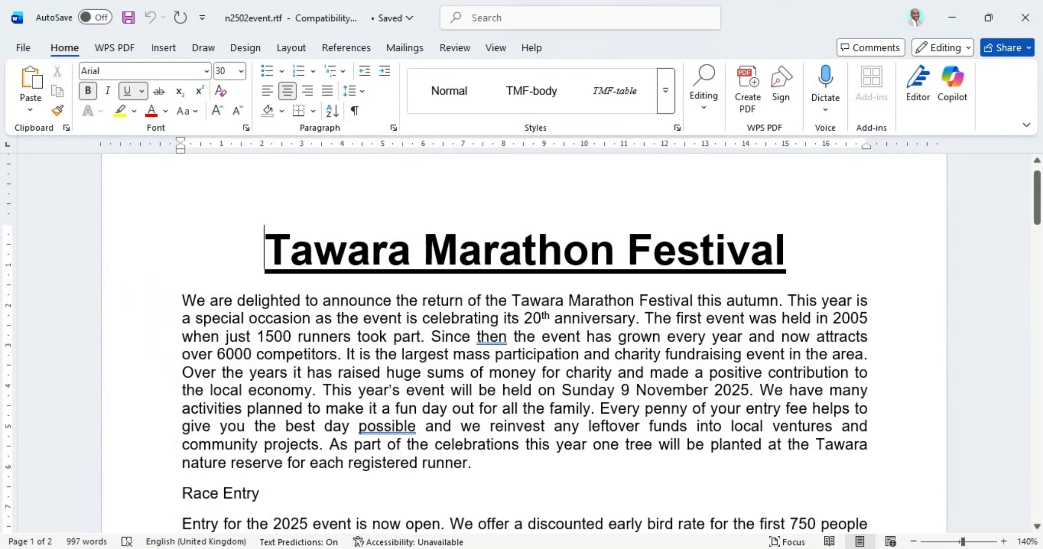
Step: Check the question paper PDF, then come back to the event document
{"action": "key", "text": "alt+Tab"}
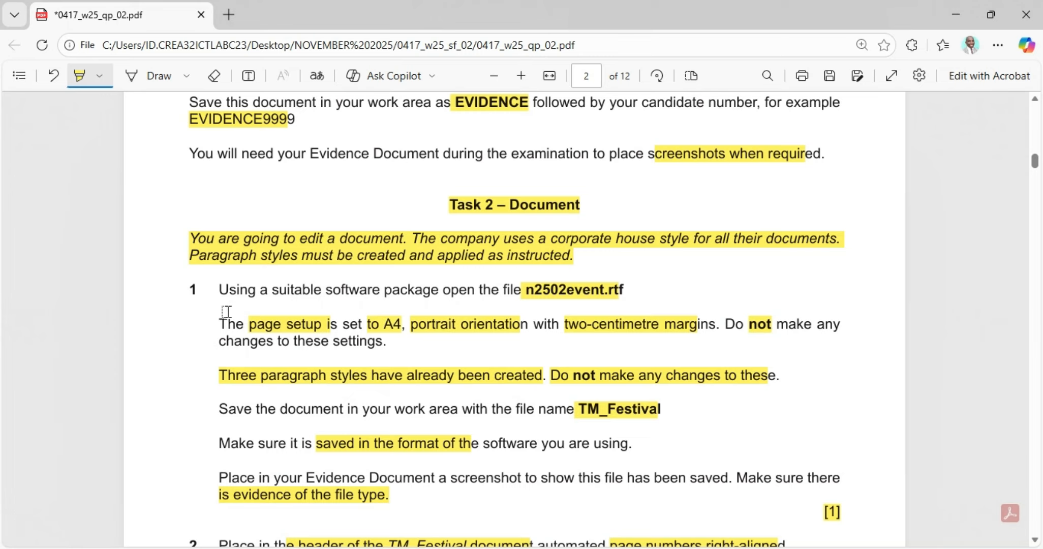
{"action": "scroll", "coordinate": [294, 357], "scroll_direction": "down", "scroll_amount": 1}
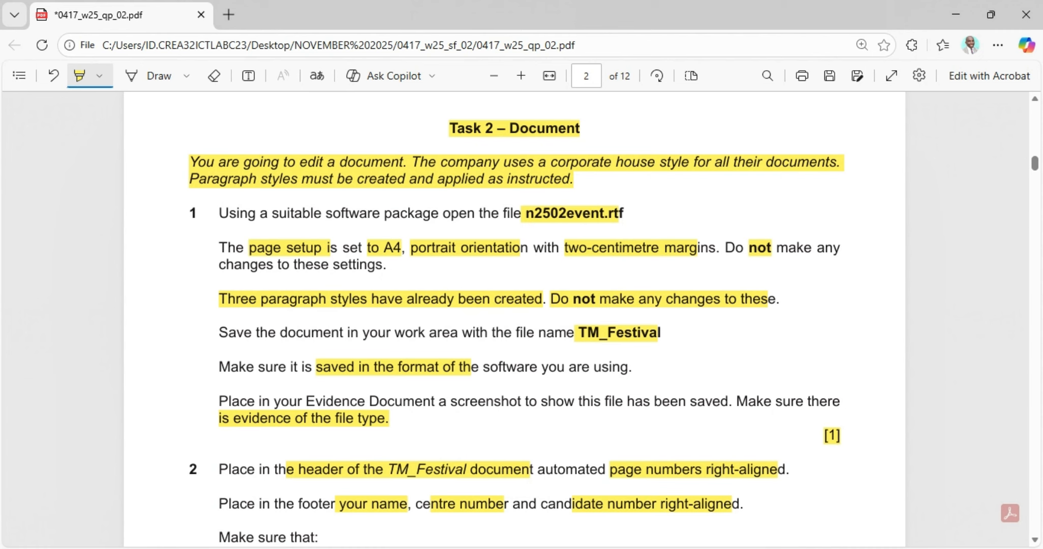
{"action": "mouse_move", "coordinate": [725, 548]}
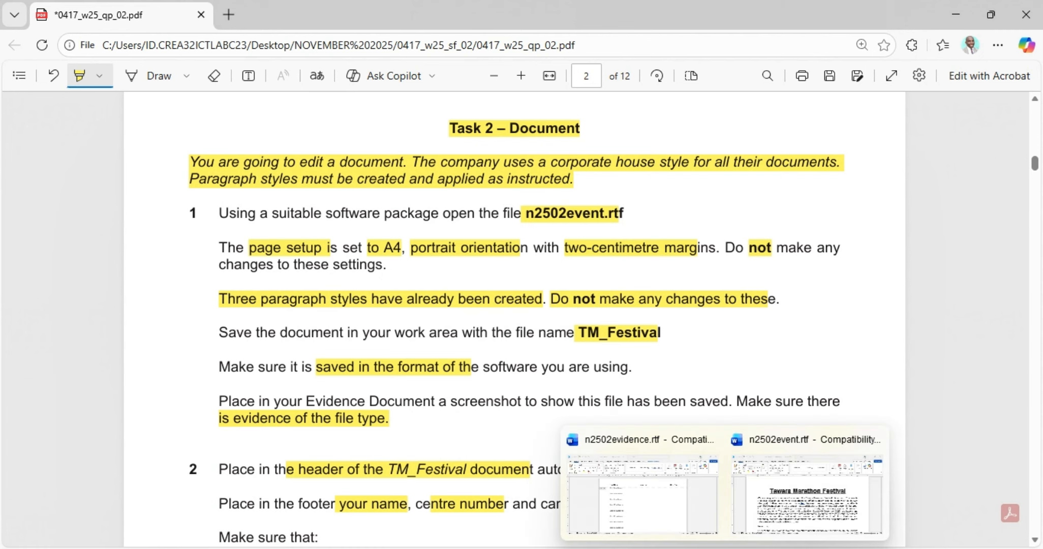
{"action": "left_click", "coordinate": [776, 528]}
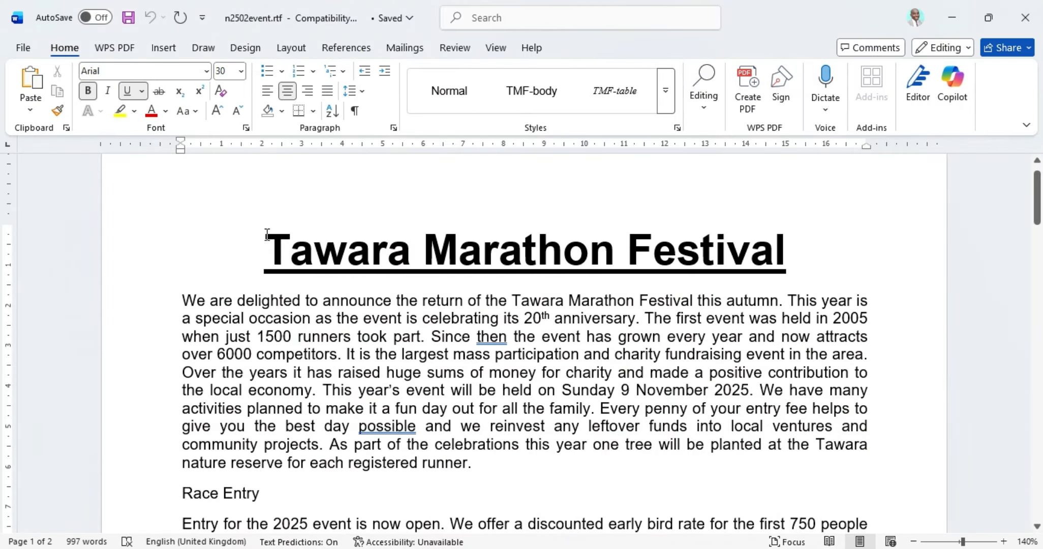
Step: Confirm the page stays portrait with 2 cm margins, leaving the setup unchanged
{"action": "left_click", "coordinate": [291, 47]}
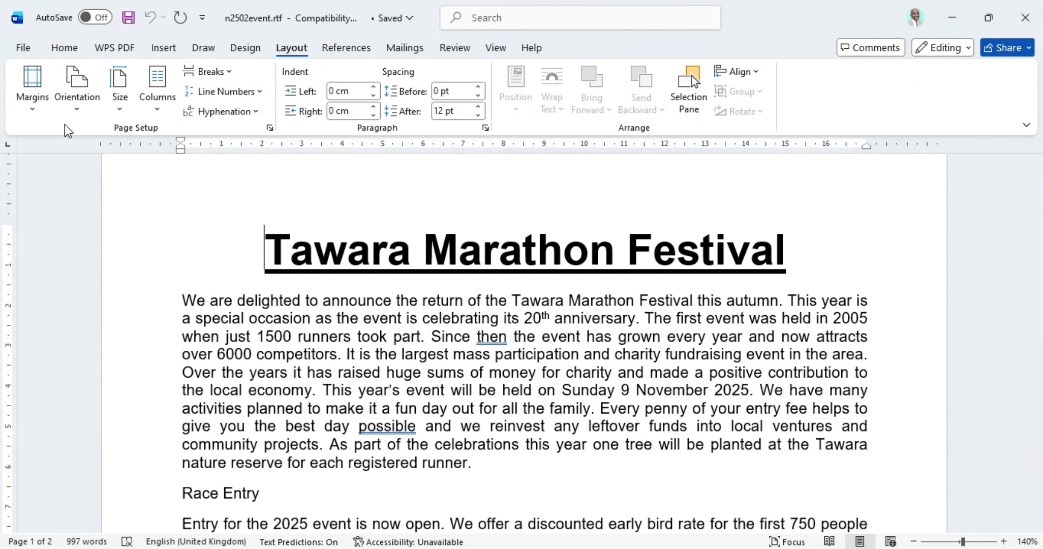
{"action": "left_click", "coordinate": [80, 110]}
{"action": "left_click", "coordinate": [126, 101]}
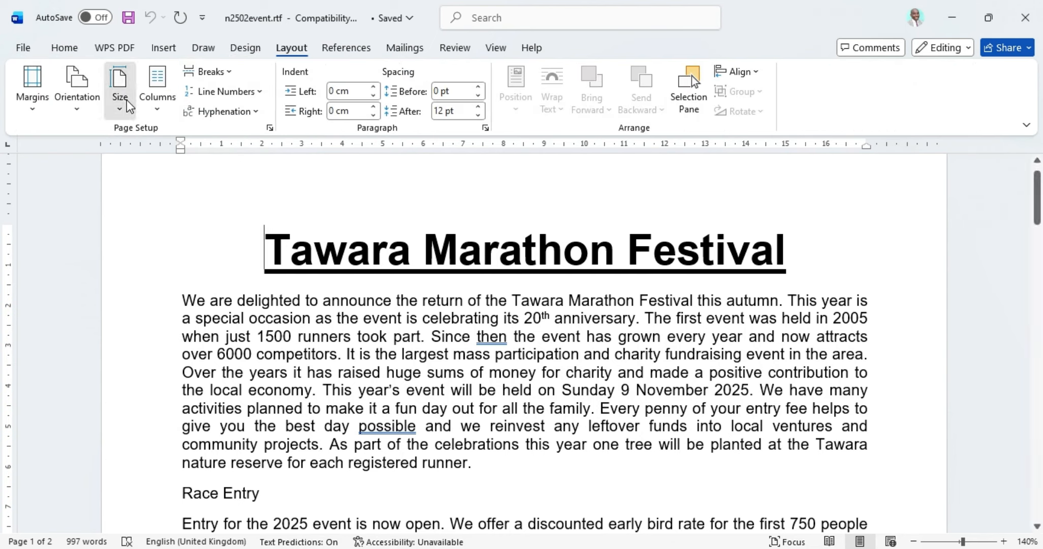
{"action": "left_click", "coordinate": [127, 105]}
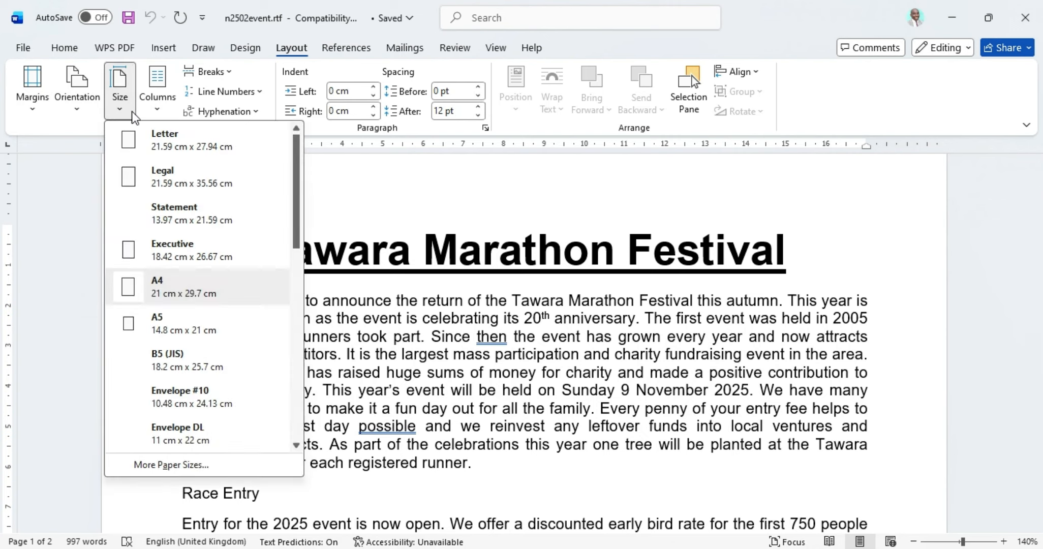
{"action": "left_click", "coordinate": [121, 109]}
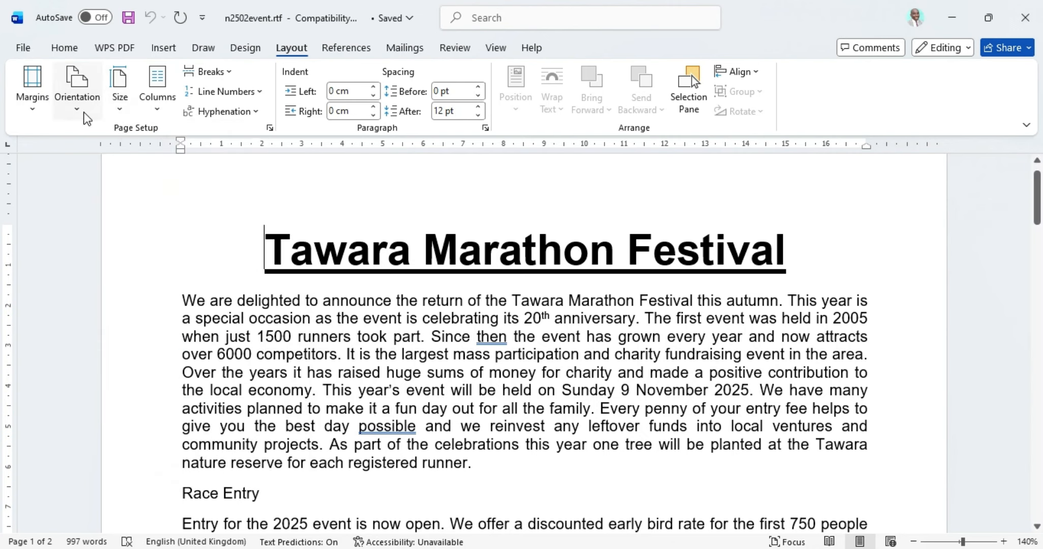
{"action": "left_click", "coordinate": [30, 112]}
{"action": "left_click", "coordinate": [69, 455]}
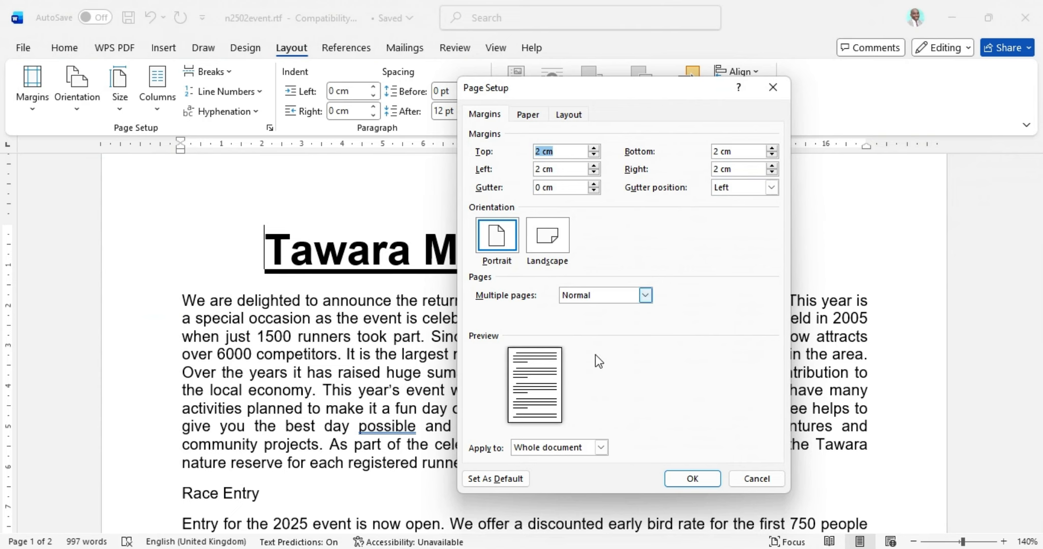
{"action": "left_click", "coordinate": [682, 480]}
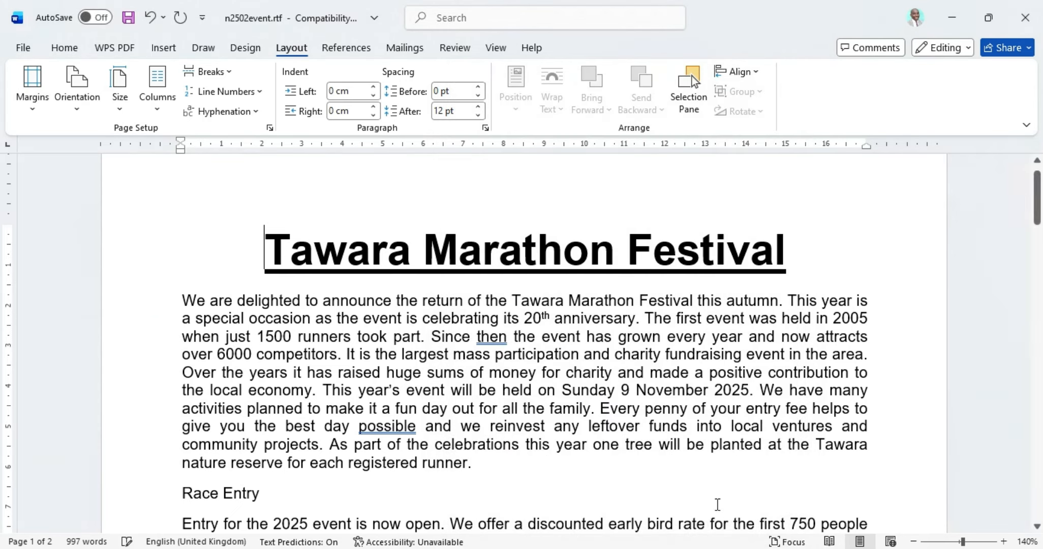
{"action": "left_click", "coordinate": [558, 547]}
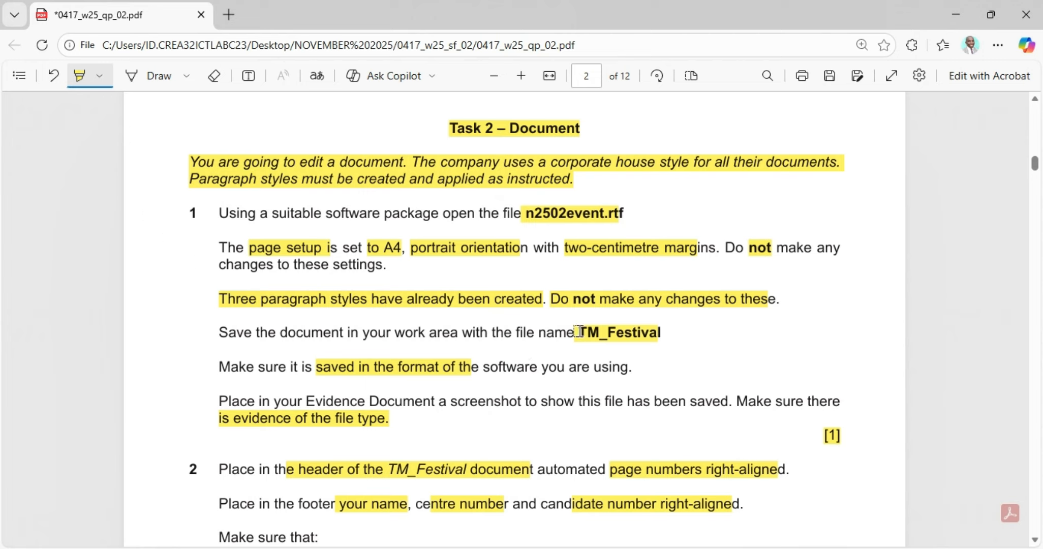
Step: Turn off the highlighter, copy the file name TM_Festival from the PDF, and return to Word
{"action": "left_click", "coordinate": [621, 334]}
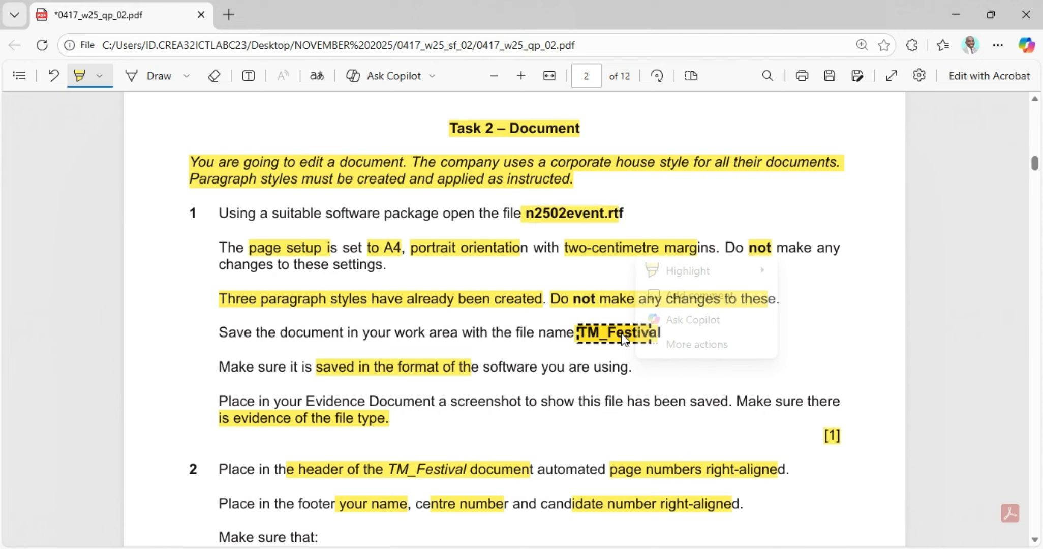
{"action": "left_click", "coordinate": [586, 333]}
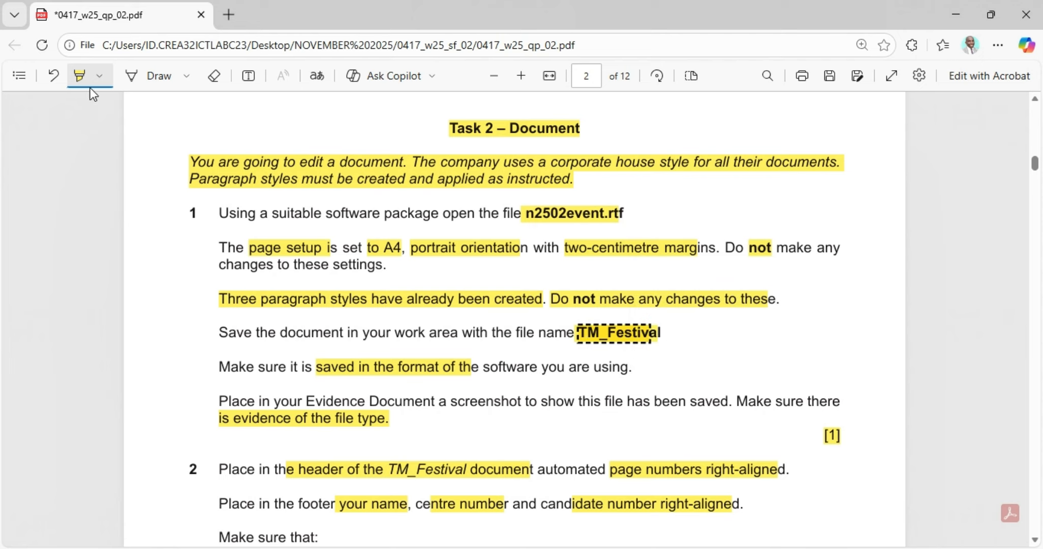
{"action": "left_click", "coordinate": [78, 76]}
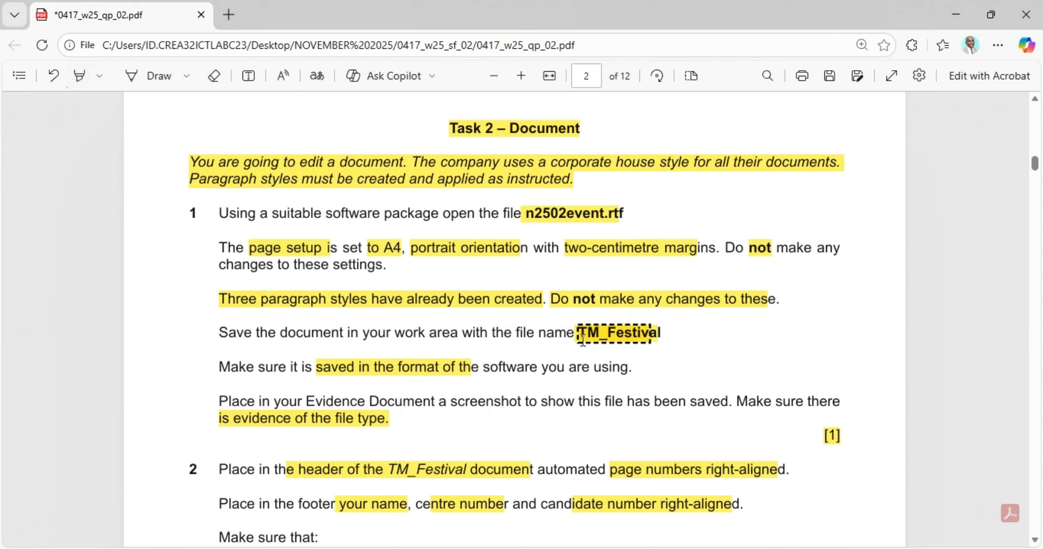
{"action": "left_click_drag", "start_coordinate": [583, 333], "coordinate": [663, 334]}
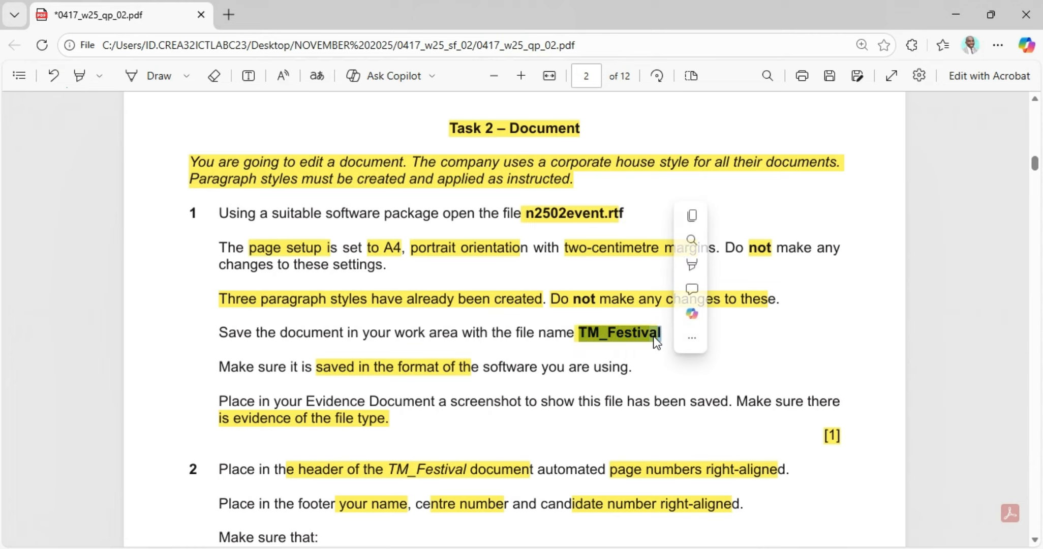
{"action": "left_click", "coordinate": [702, 214]}
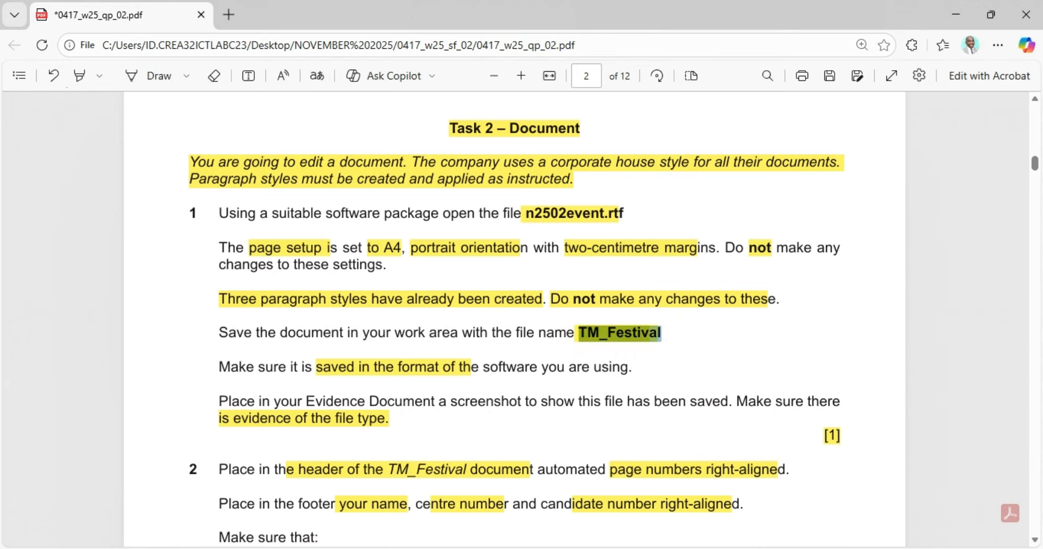
{"action": "mouse_move", "coordinate": [726, 548]}
{"action": "left_click", "coordinate": [770, 526]}
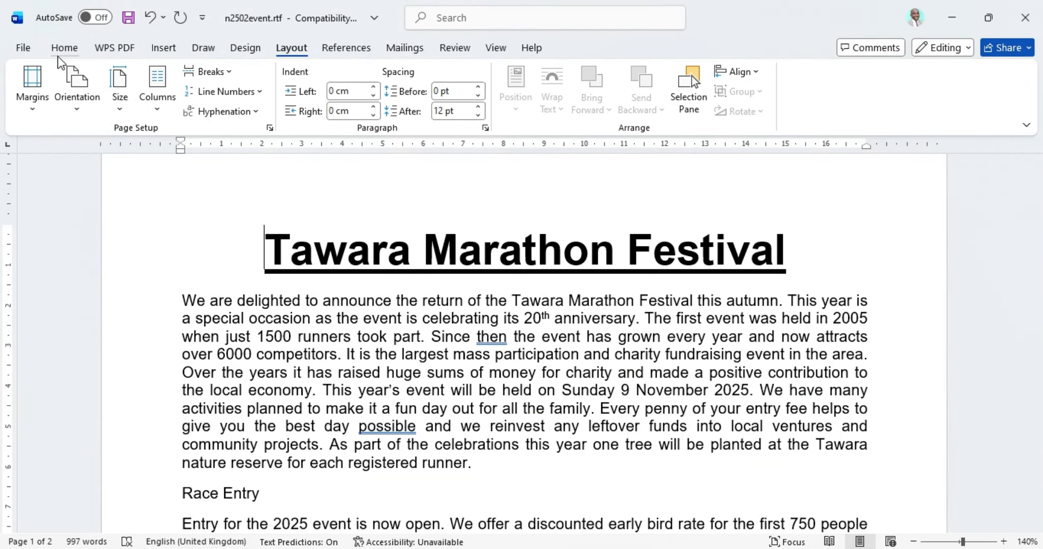
{"action": "left_click", "coordinate": [26, 48]}
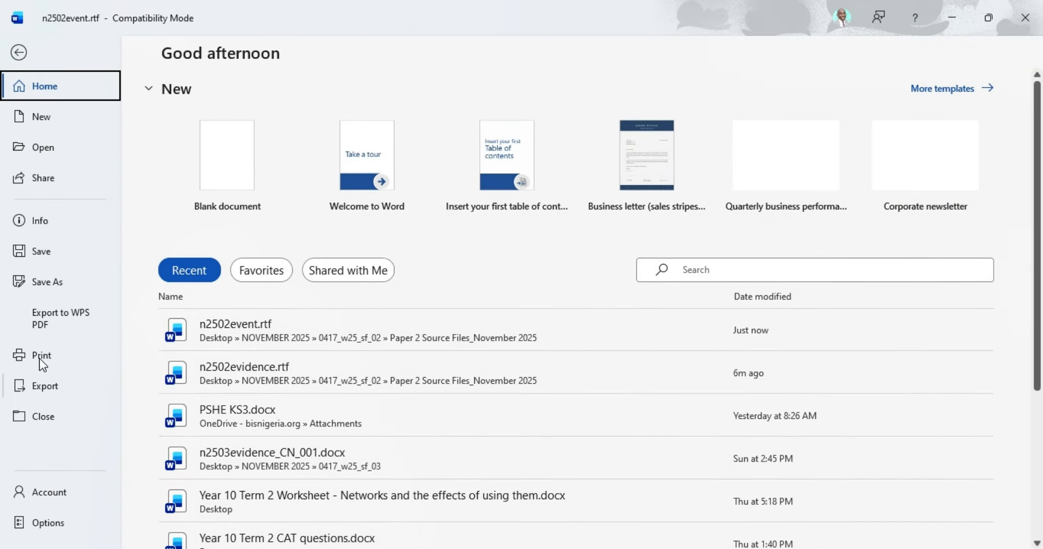
{"action": "left_click", "coordinate": [45, 281]}
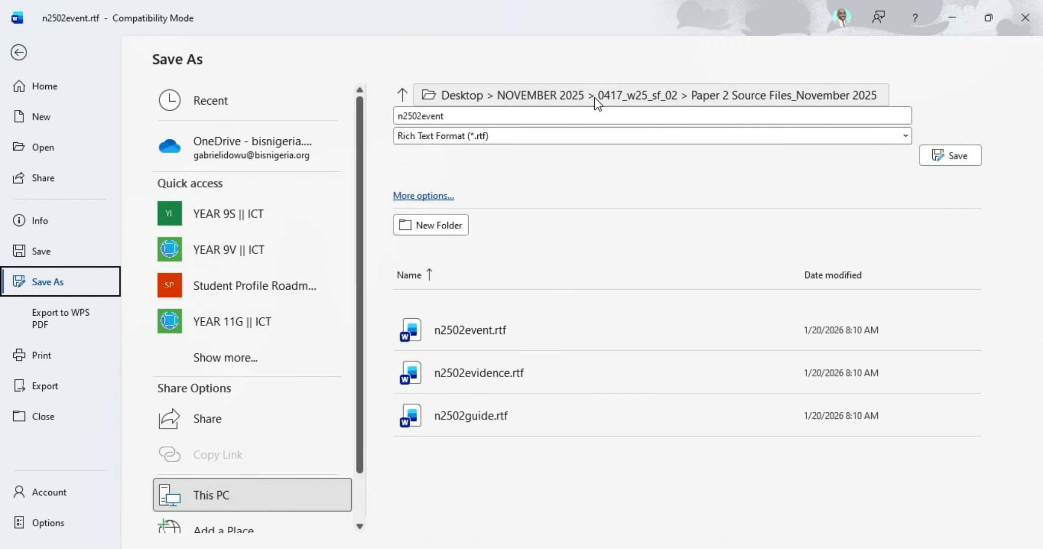
{"action": "left_click", "coordinate": [593, 121]}
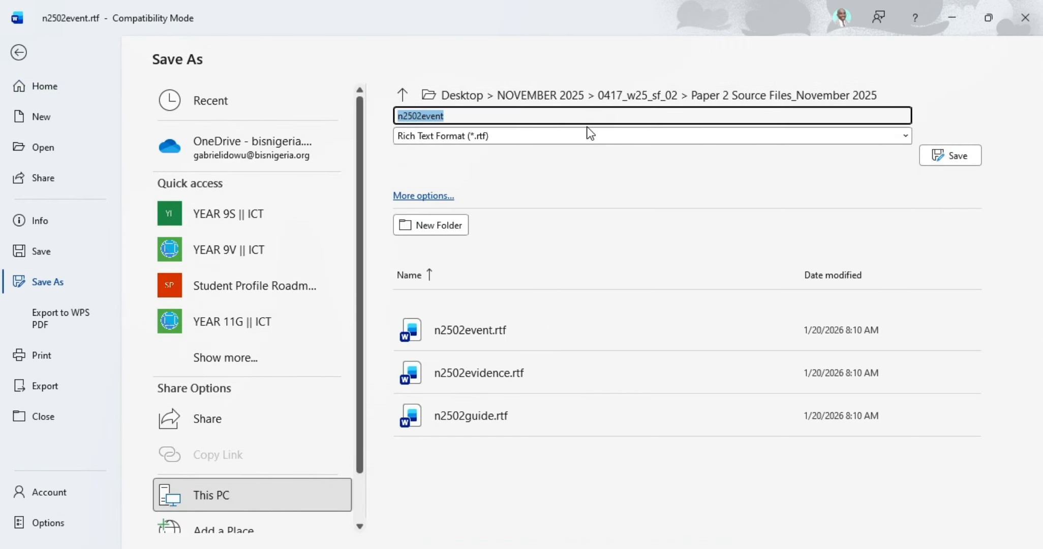
{"action": "type", "text": "TM_Festival"}
{"action": "left_click", "coordinate": [545, 136]}
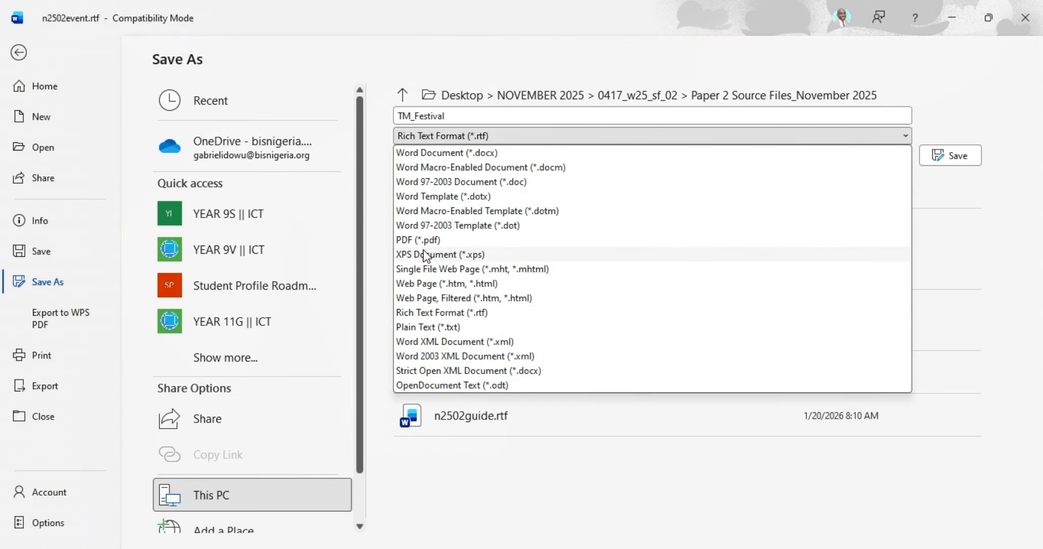
{"action": "left_click", "coordinate": [438, 150]}
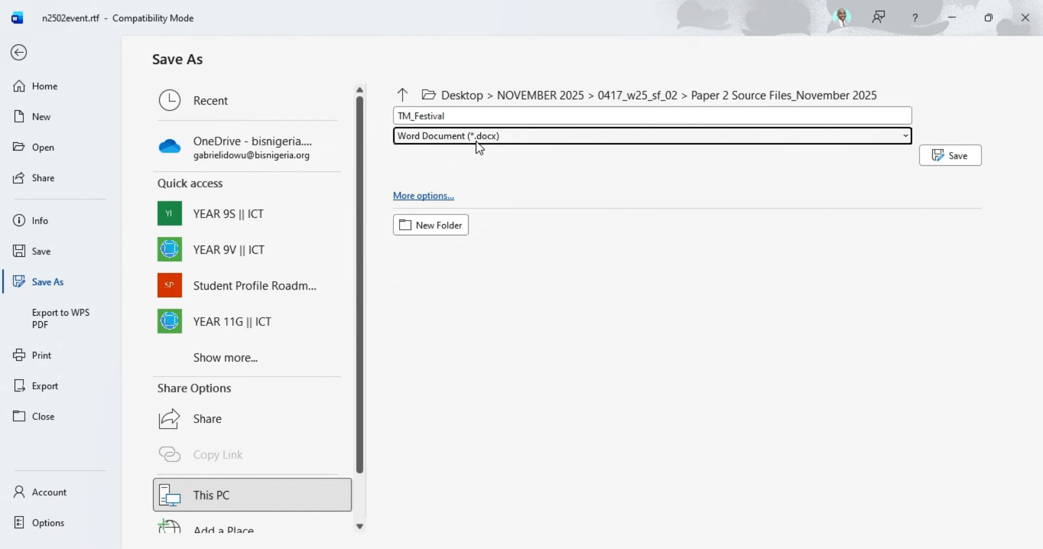
{"action": "left_click", "coordinate": [949, 162]}
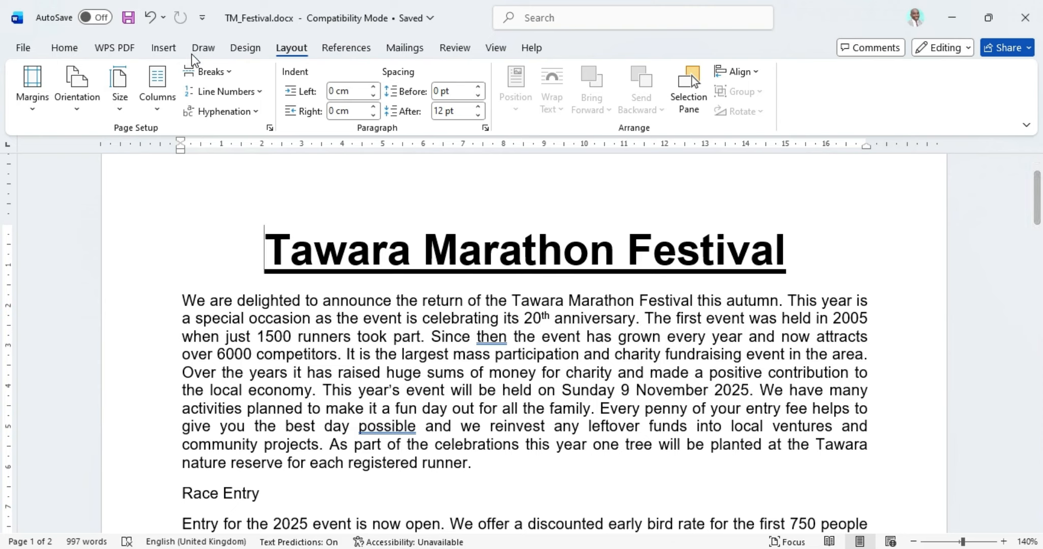
{"action": "mouse_move", "coordinate": [590, 548]}
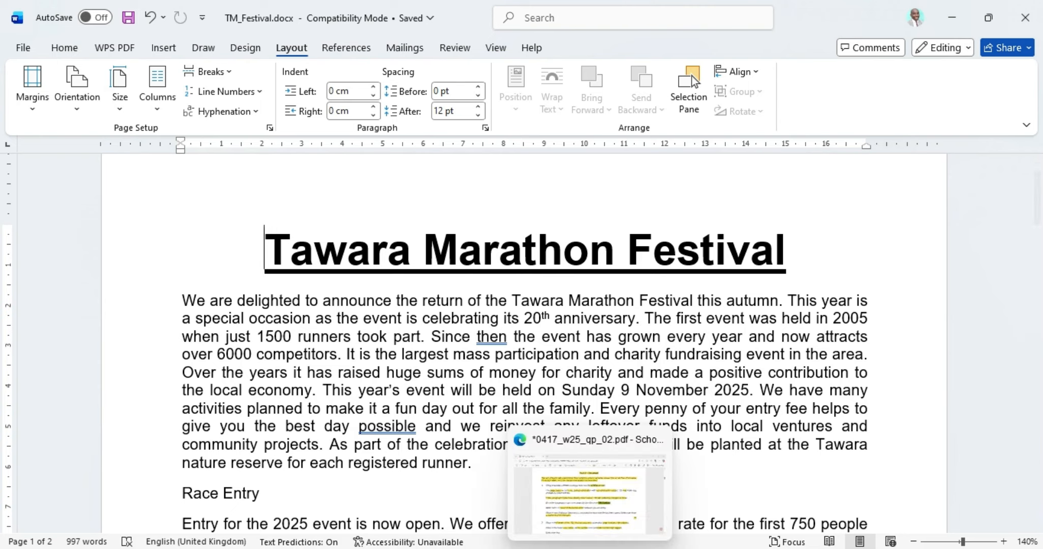
Step: Scroll the exam paper PDF to task 2's header page number and footer instructions
{"action": "mouse_move", "coordinate": [658, 548]}
{"action": "left_click", "coordinate": [590, 548]}
{"action": "scroll", "coordinate": [407, 425], "scroll_direction": "down", "scroll_amount": 3}
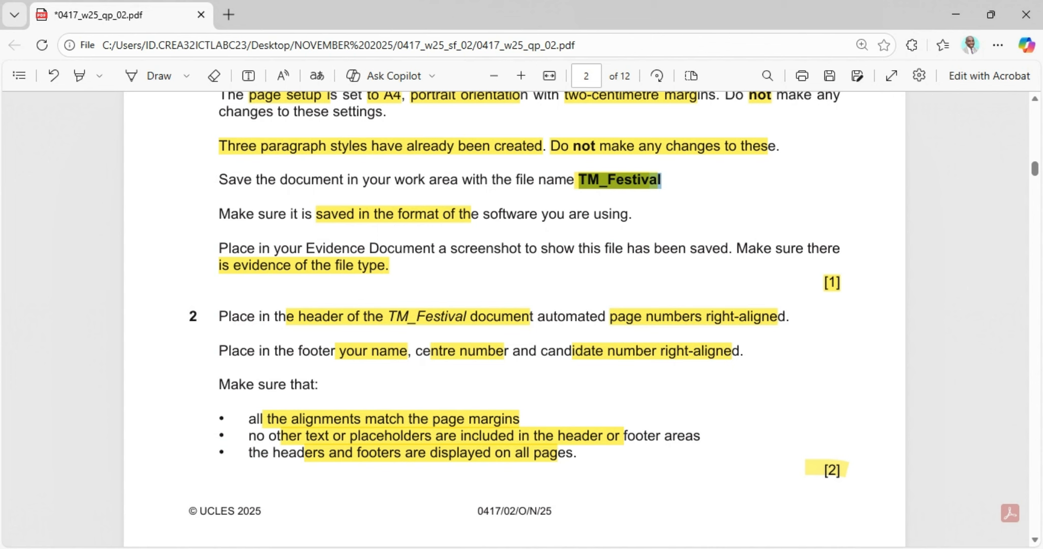
Step: Select TM_Festival.docx and auto-fit the Date modified, Name and Type columns to show 'DOCX Document'
{"action": "left_click", "coordinate": [616, 492]}
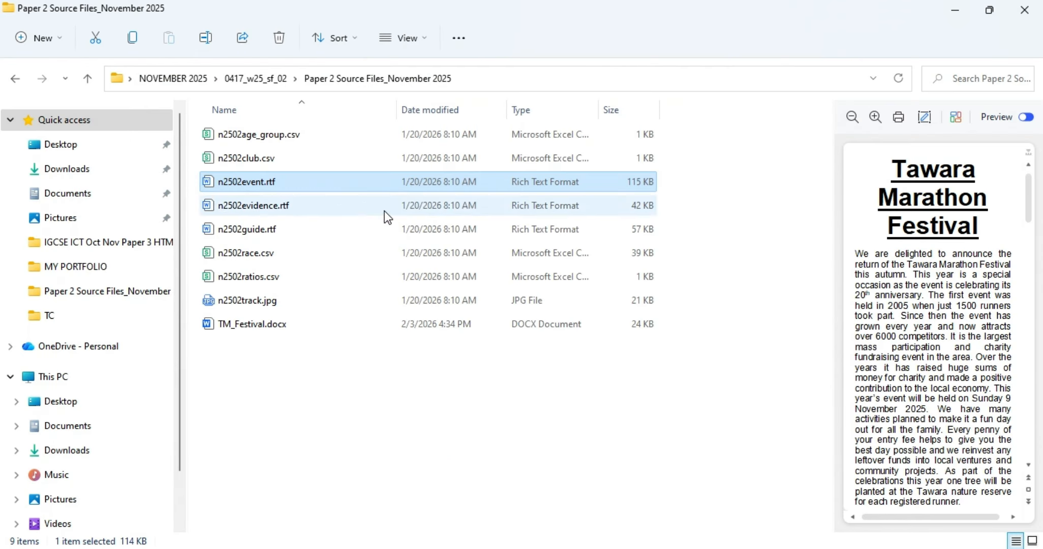
{"action": "left_click", "coordinate": [274, 324]}
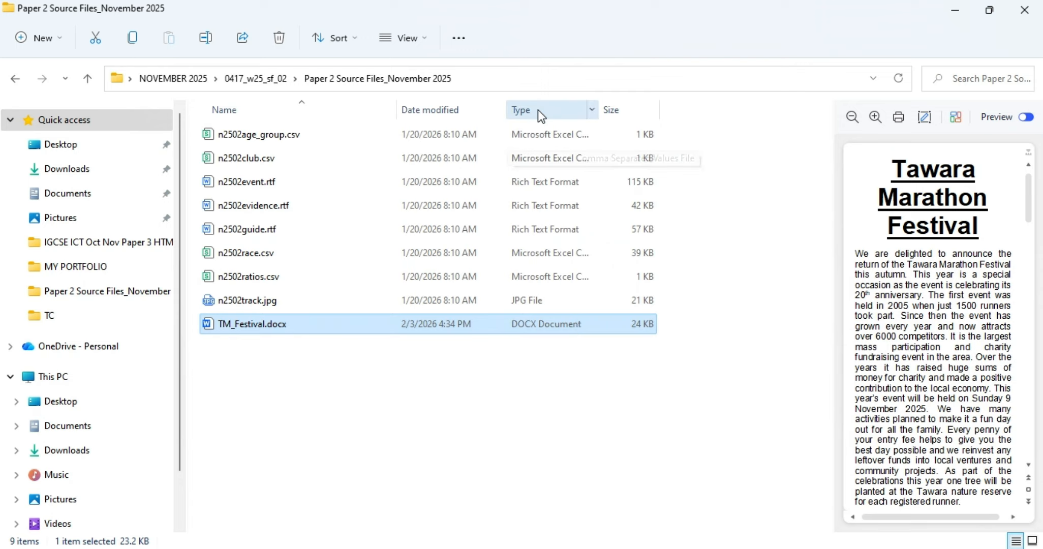
{"action": "double_click", "coordinate": [511, 113]}
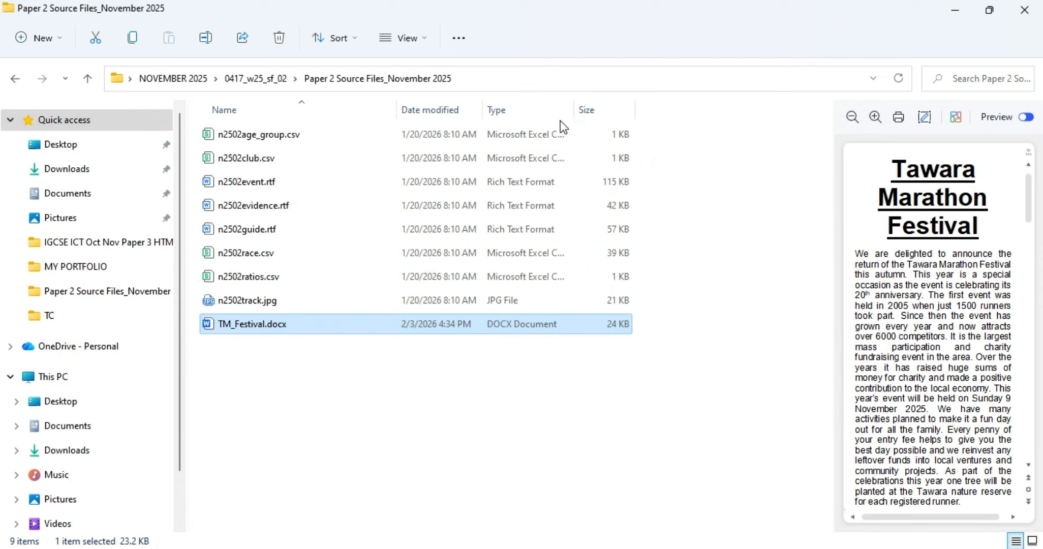
{"action": "double_click", "coordinate": [397, 105]}
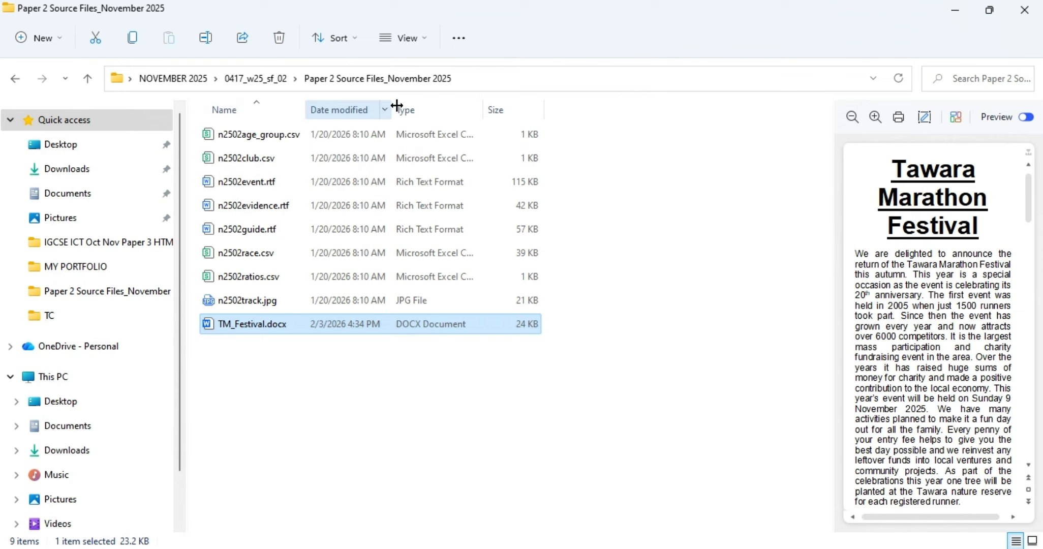
{"action": "double_click", "coordinate": [482, 115]}
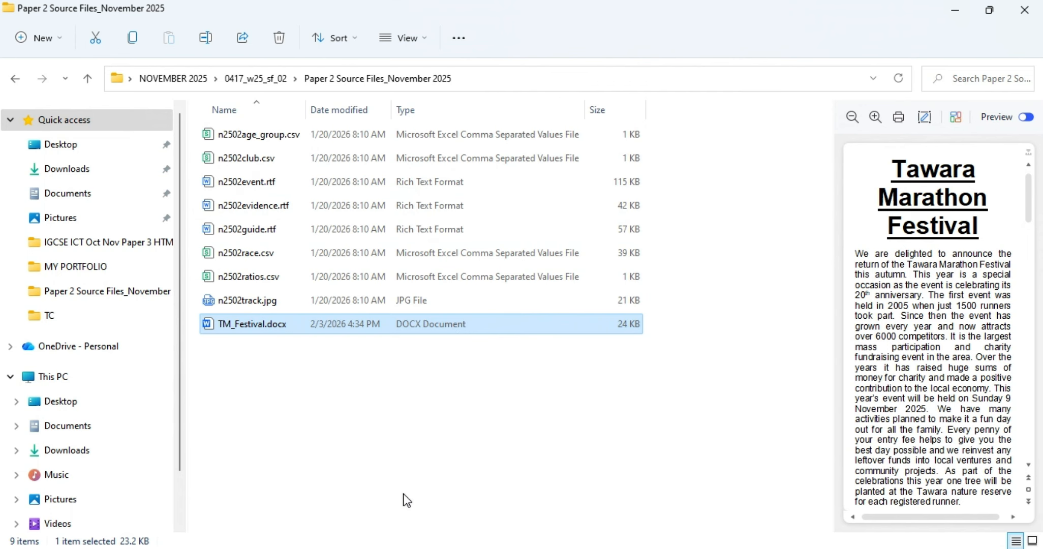
Step: Snip the TM_Festival.docx file row and copy the screenshot
{"action": "key", "text": "super+shift+s"}
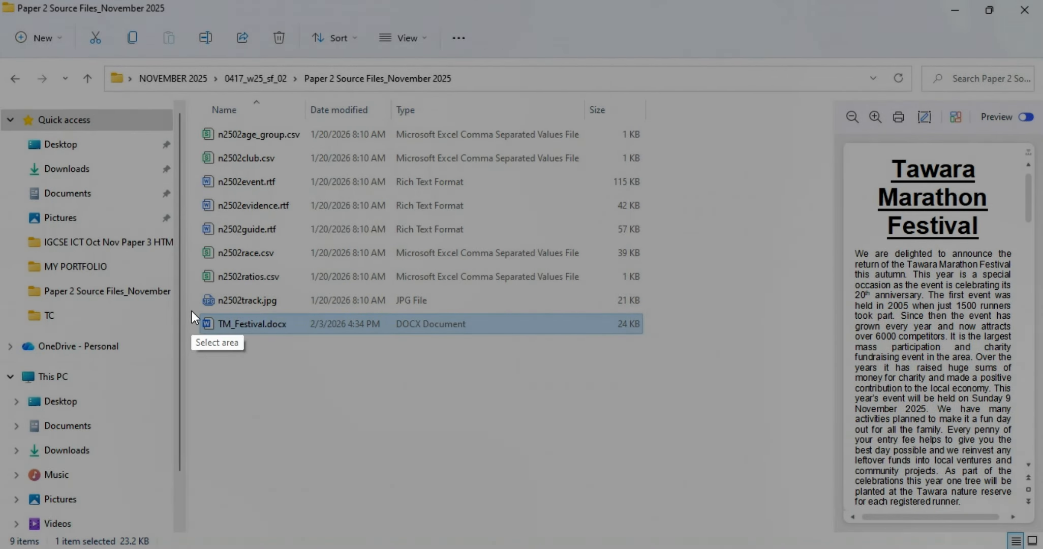
{"action": "mouse_move", "coordinate": [192, 309]}
{"action": "left_mouse_down"}
{"action": "mouse_move", "coordinate": [229, 325]}
{"action": "mouse_move", "coordinate": [669, 368]}
{"action": "mouse_move", "coordinate": [660, 352]}
{"action": "left_mouse_up"}
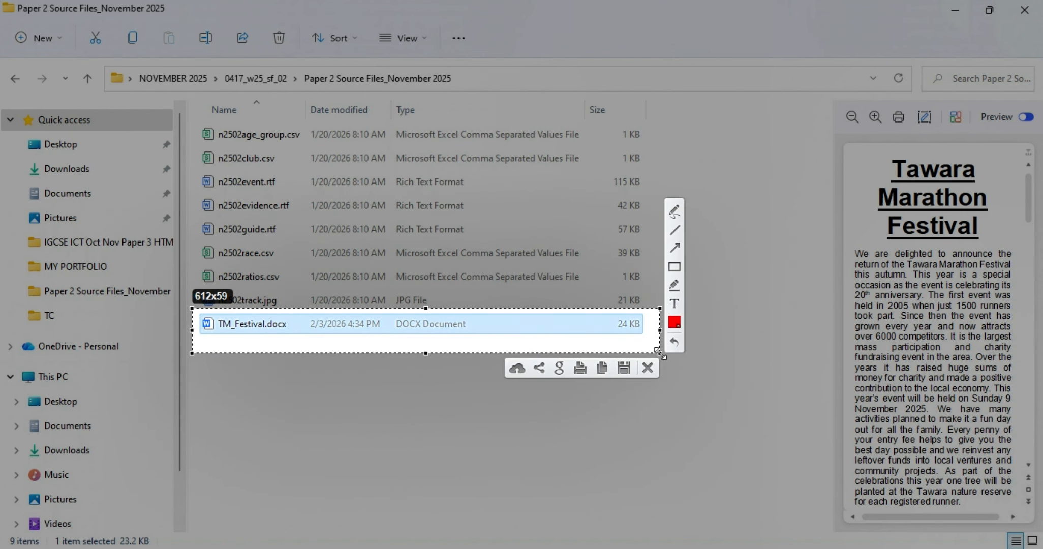
{"action": "left_click", "coordinate": [602, 368]}
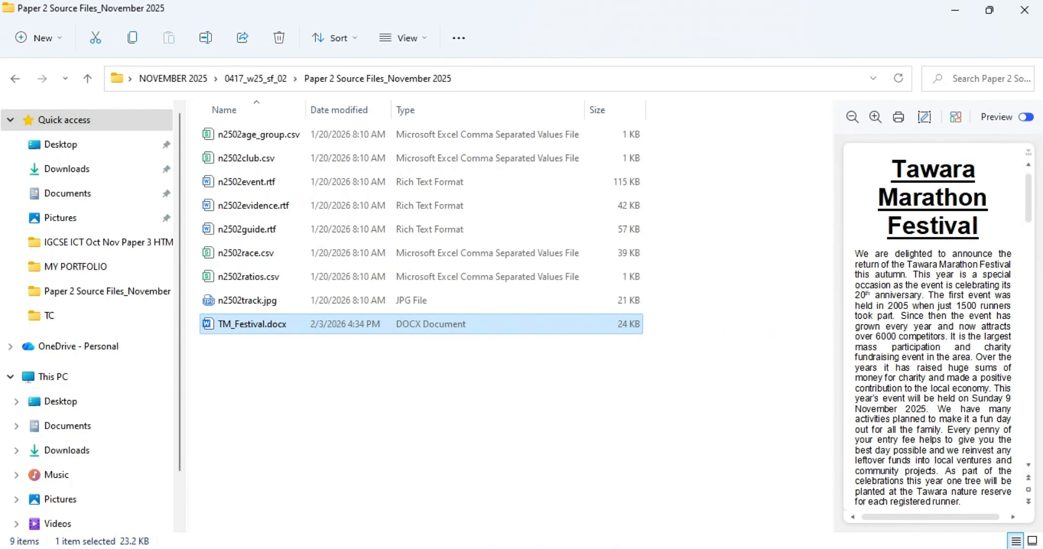
Step: Paste the TM_Festival.docx row screenshot below Step 1 evidence in n2502evidence.rtf
{"action": "left_click", "coordinate": [663, 508]}
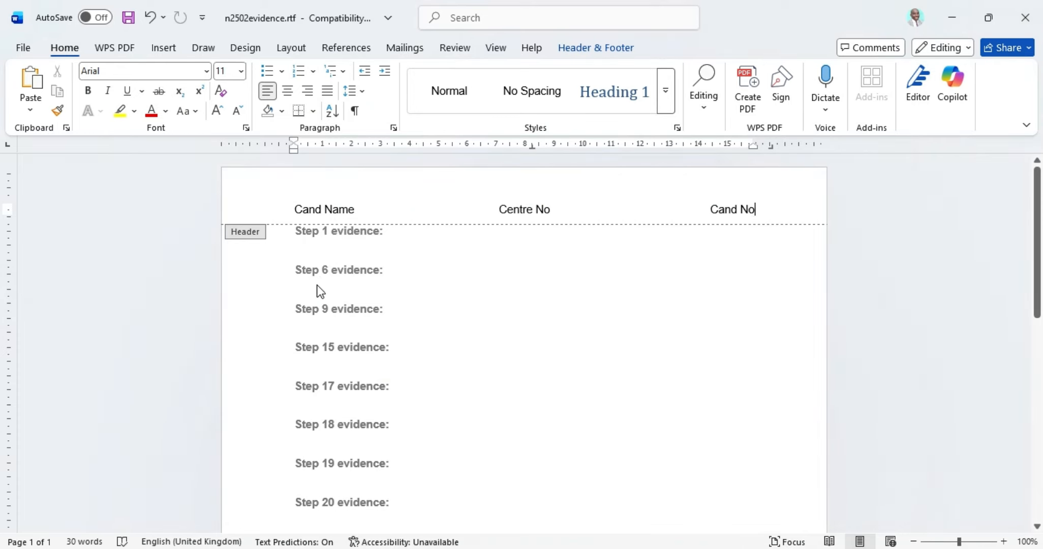
{"action": "double_click", "coordinate": [329, 254]}
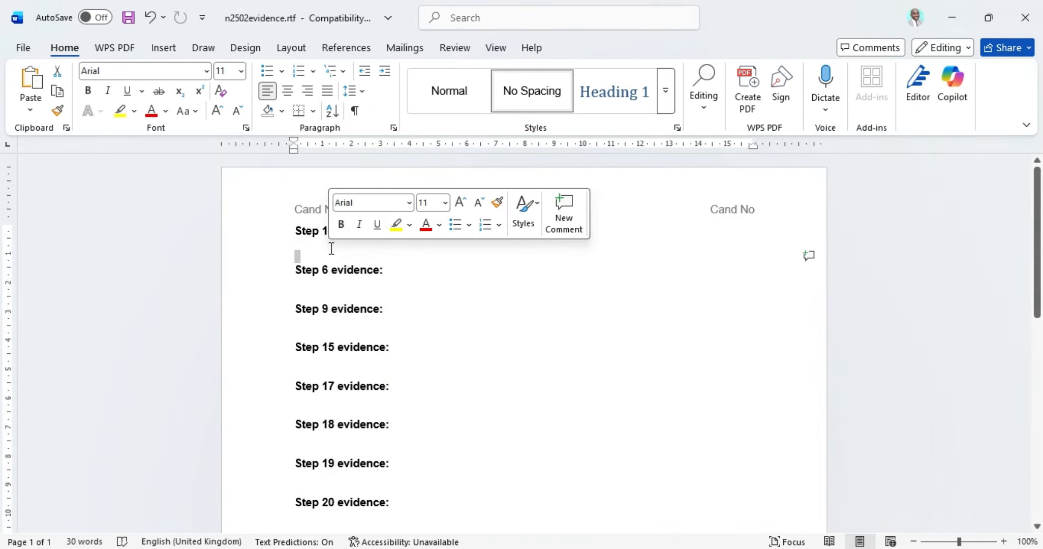
{"action": "left_click", "coordinate": [31, 84]}
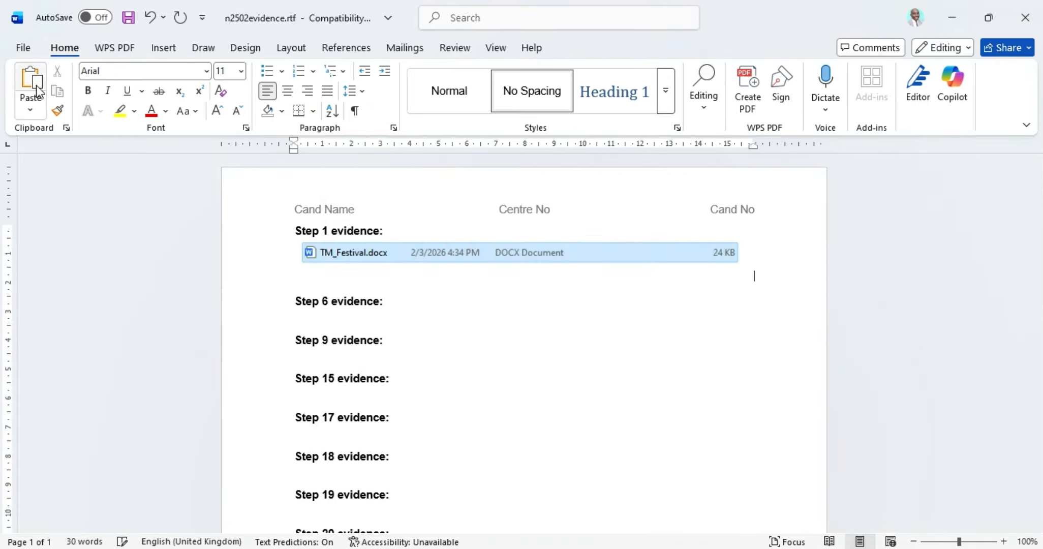
{"action": "left_click", "coordinate": [451, 262]}
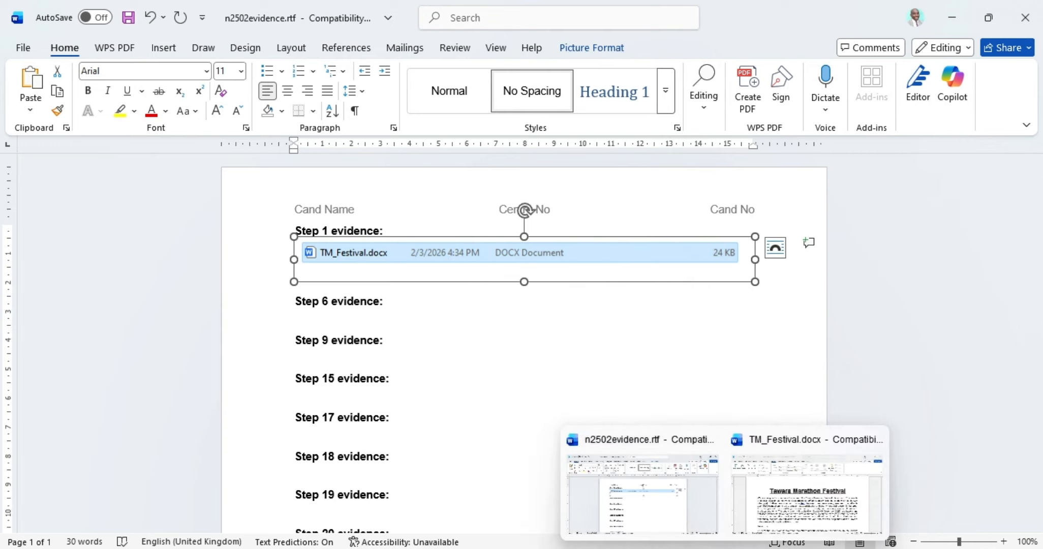
{"action": "left_click", "coordinate": [554, 548]}
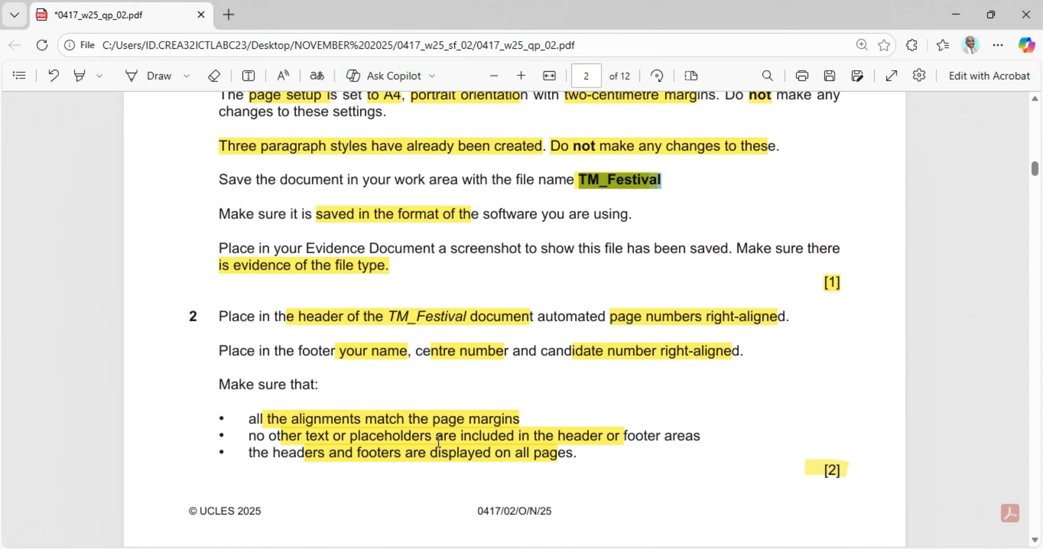
Step: Read task 2's header and footer requirements, then return to TM_Festival.docx
{"action": "scroll", "coordinate": [436, 441], "scroll_direction": "down", "scroll_amount": 3}
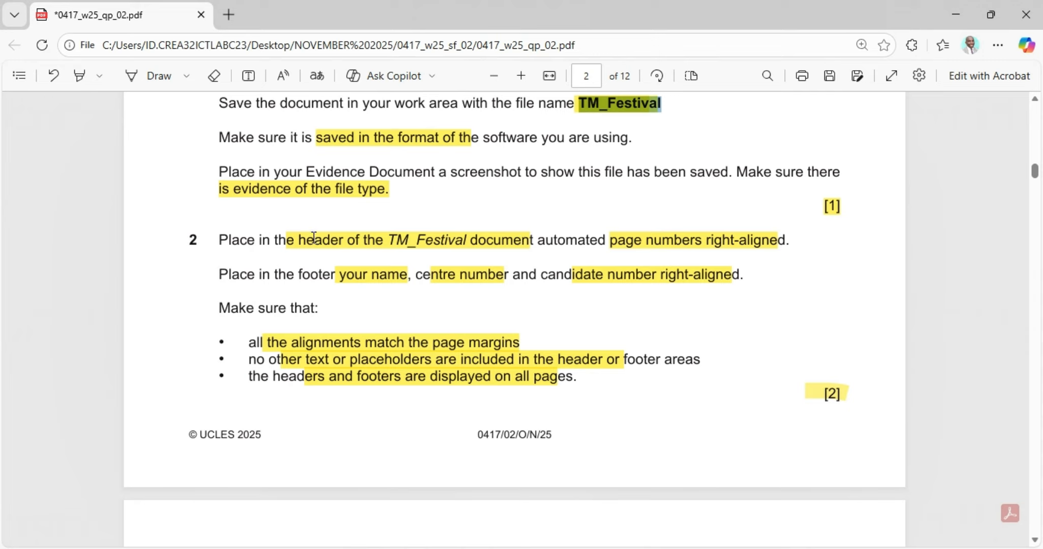
{"action": "mouse_move", "coordinate": [760, 544]}
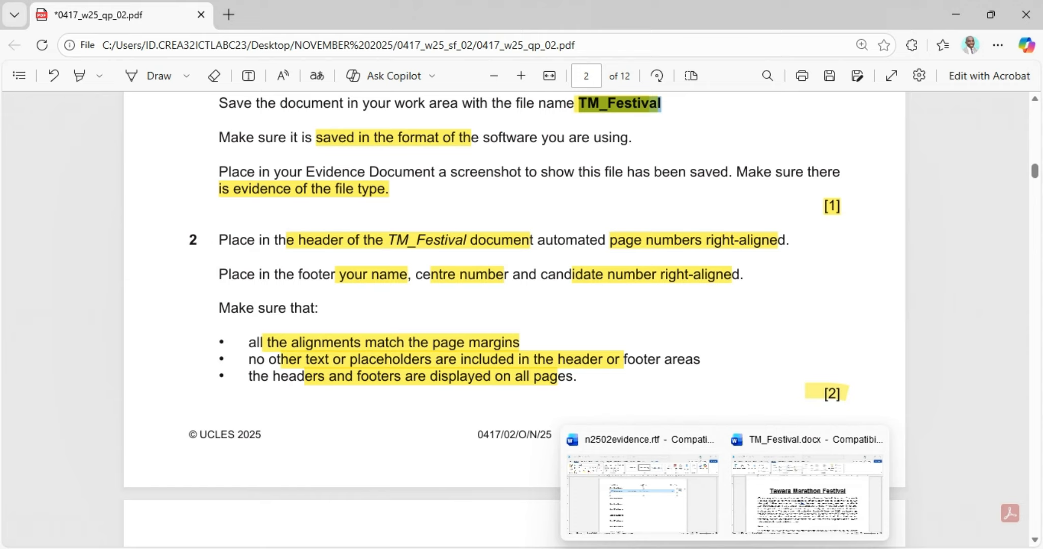
{"action": "left_click", "coordinate": [816, 501]}
Step: Insert a Blank (Three Columns) header with an Accent Bar 1 page number '1 | Page' at the right
{"action": "left_click", "coordinate": [165, 49]}
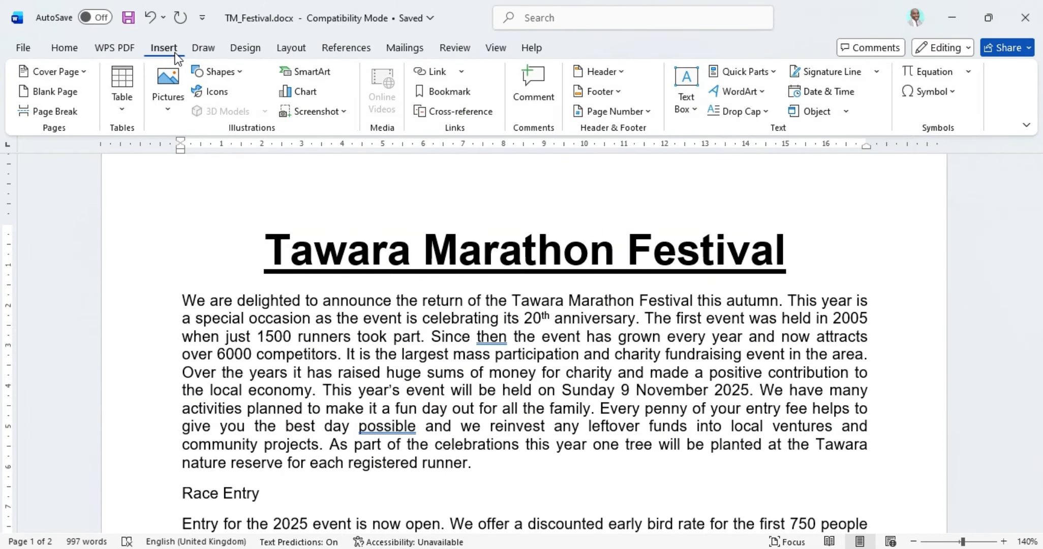
{"action": "left_click", "coordinate": [622, 72]}
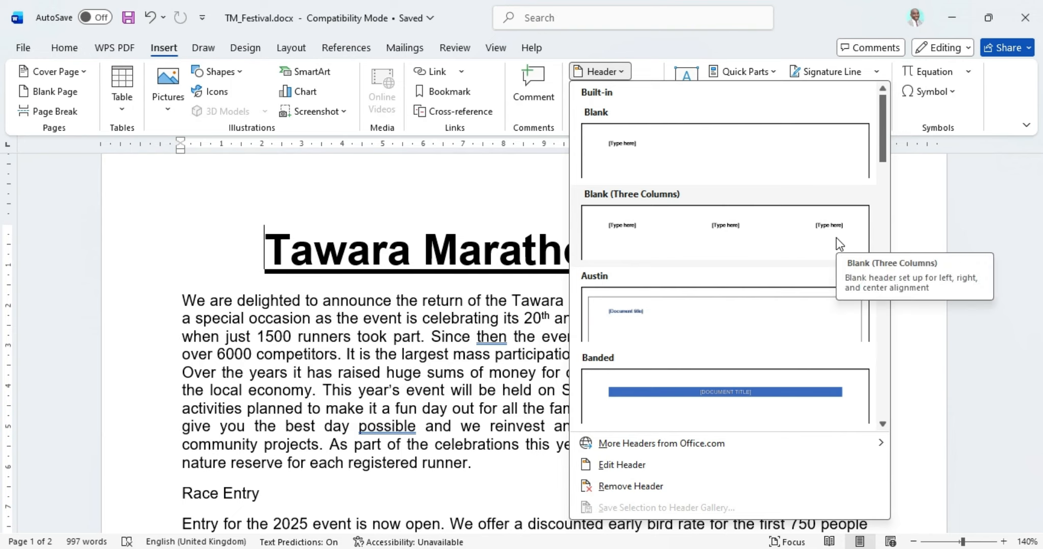
{"action": "left_click", "coordinate": [834, 242]}
{"action": "left_click", "coordinate": [833, 232]}
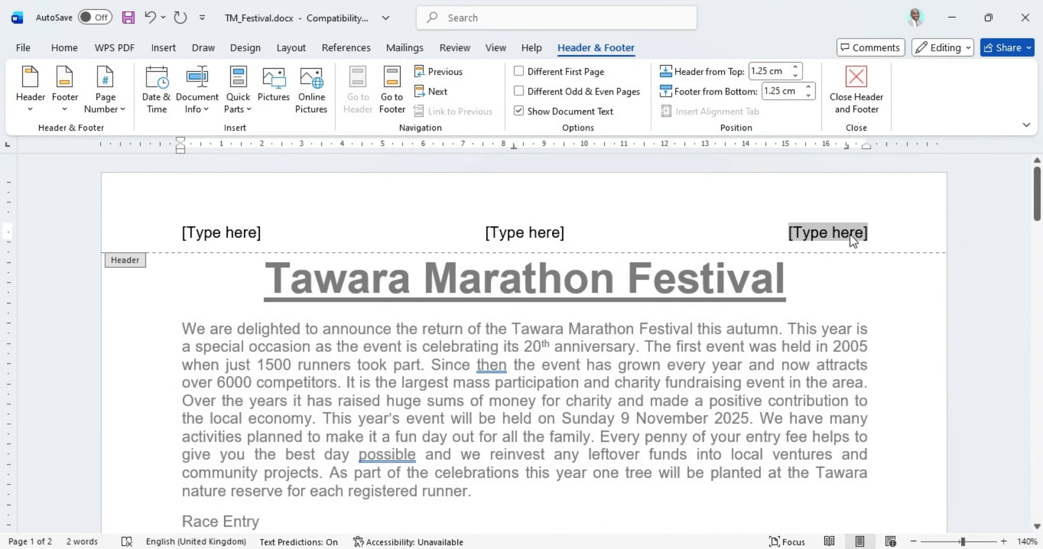
{"action": "left_click", "coordinate": [125, 108]}
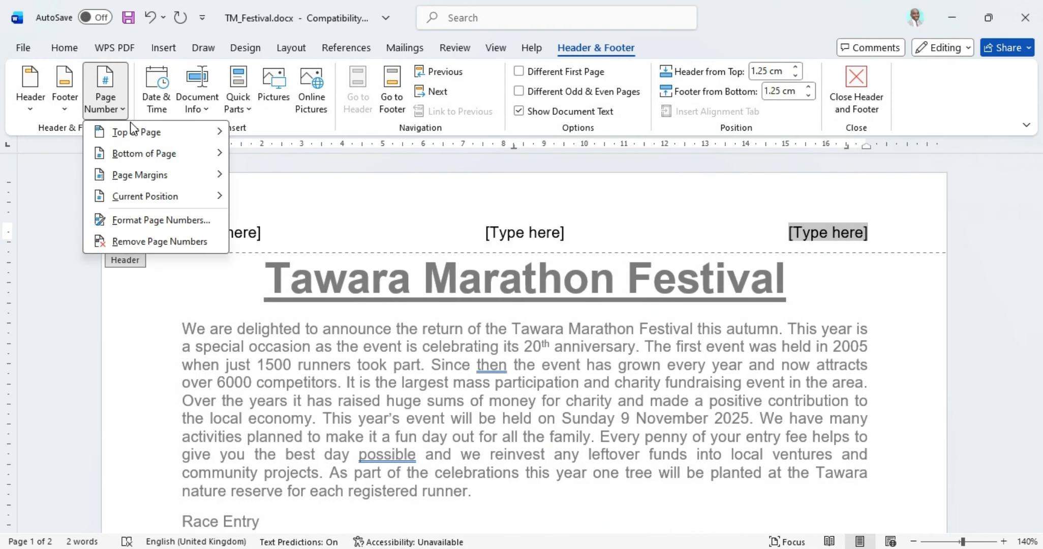
{"action": "mouse_move", "coordinate": [164, 206]}
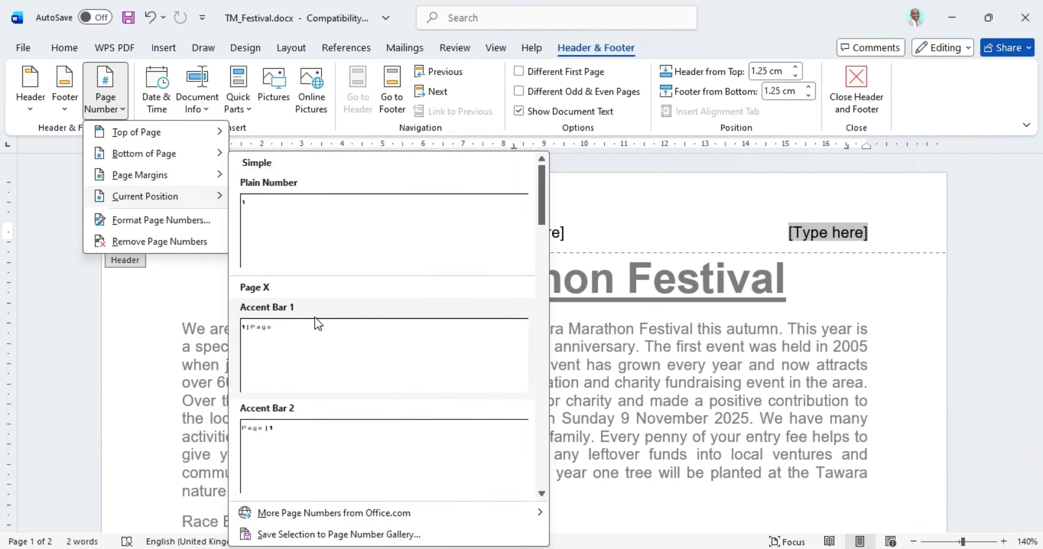
{"action": "left_click", "coordinate": [271, 356]}
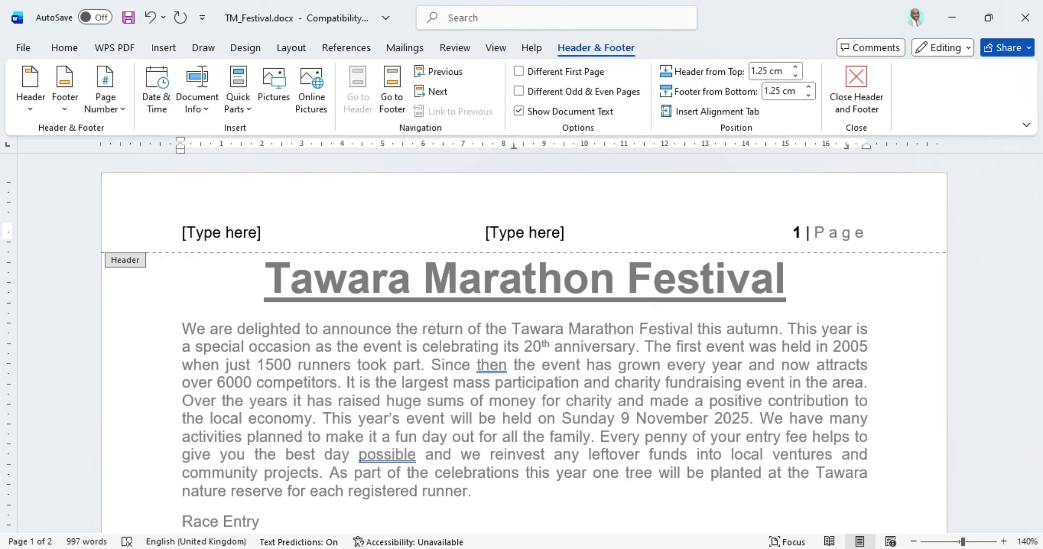
{"action": "key", "text": "alt+Tab"}
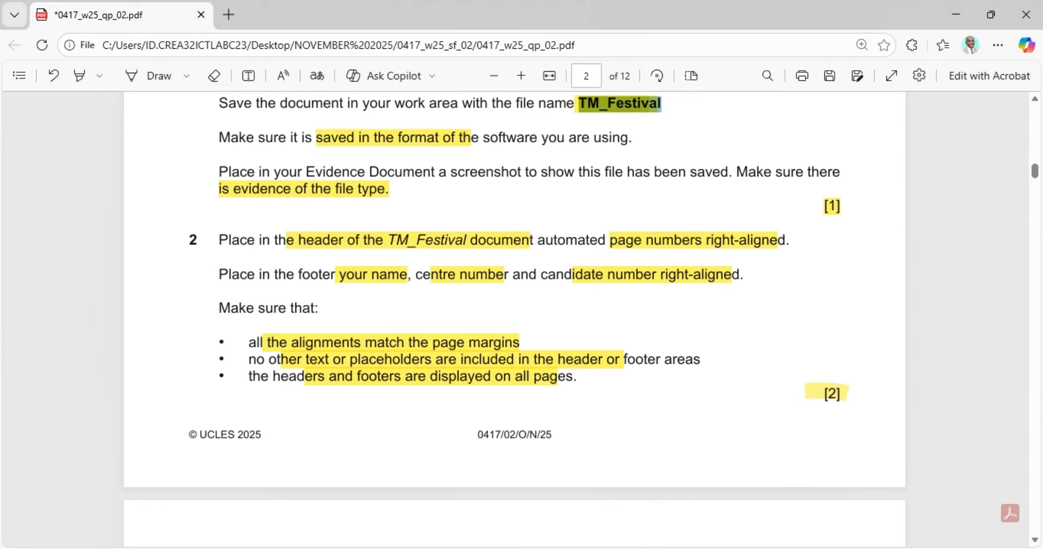
Step: Add a Blank (Three Columns) footer with 'Cand Name, CN, Cand No' in its right placeholder
{"action": "left_click", "coordinate": [575, 548]}
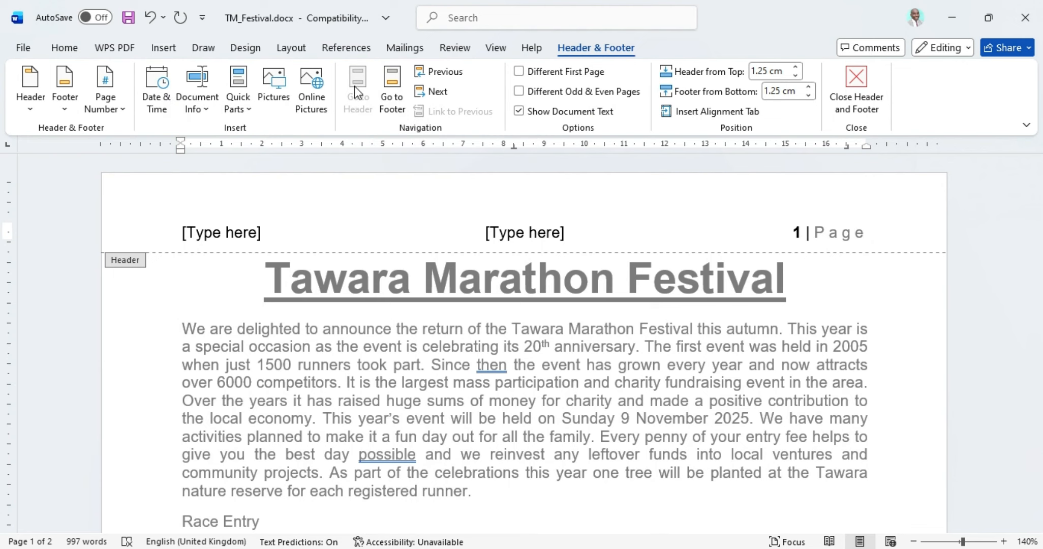
{"action": "left_click", "coordinate": [65, 113]}
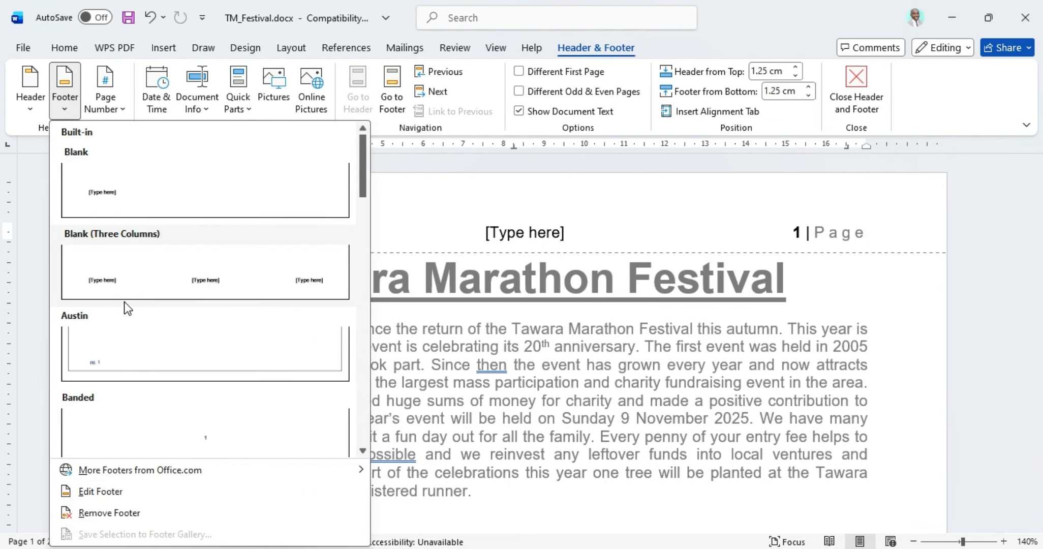
{"action": "left_click", "coordinate": [132, 284]}
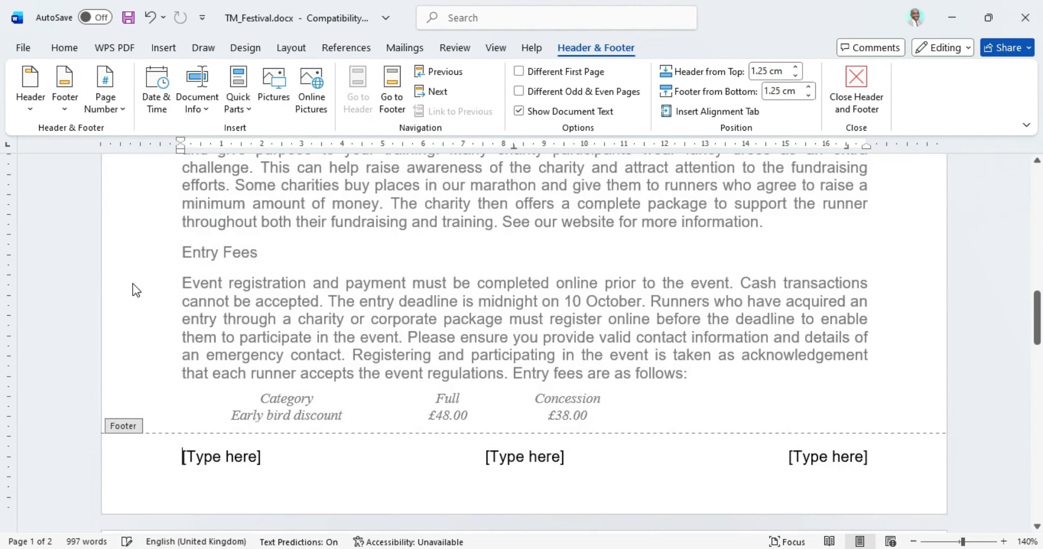
{"action": "left_click", "coordinate": [836, 460]}
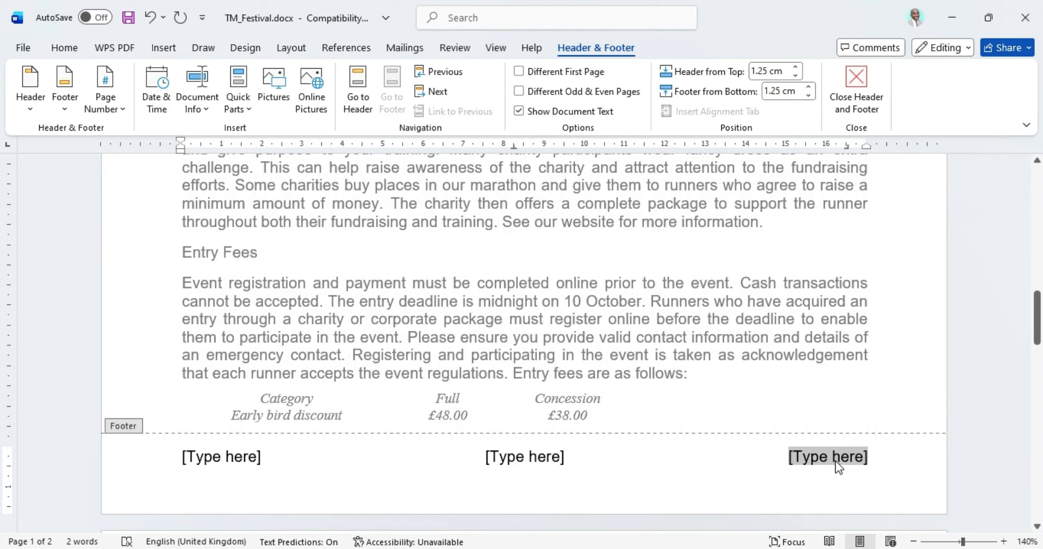
{"action": "type", "text": "Cand Nam"}
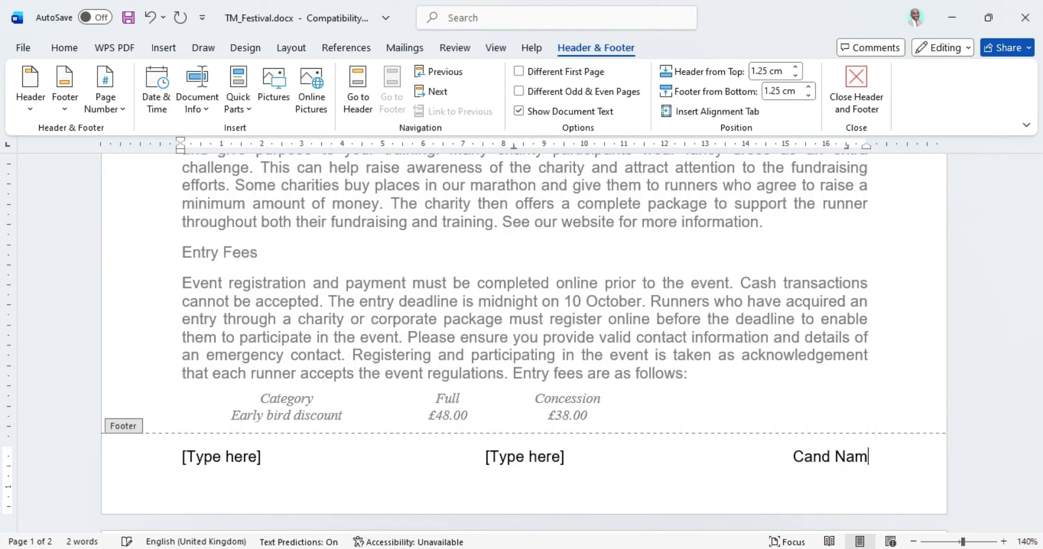
{"action": "type", "text": "e, Cen"}
{"action": "key", "text": "BackSpace"}
{"action": "key", "text": "BackSpace"}
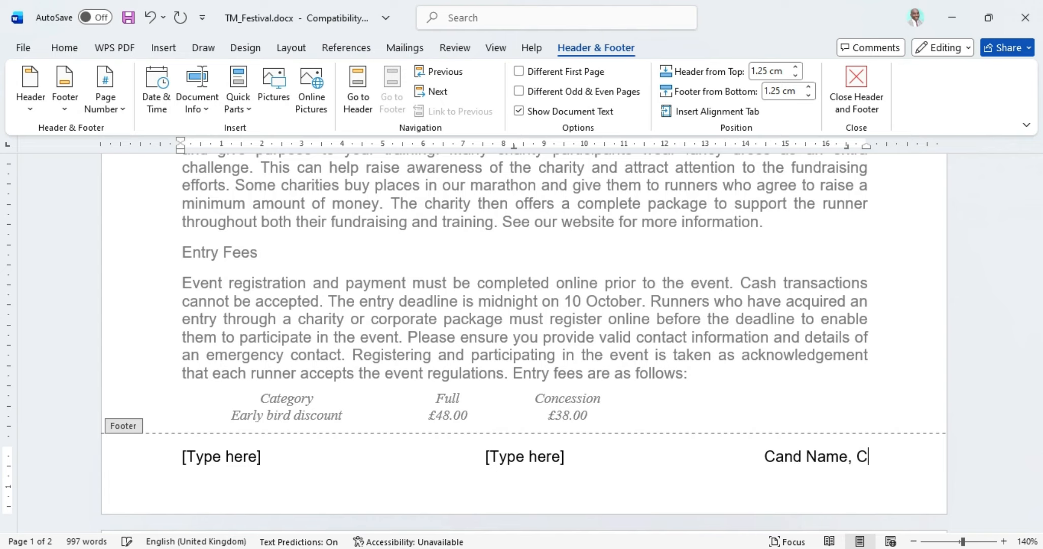
{"action": "type", "text": "N, Cn"}
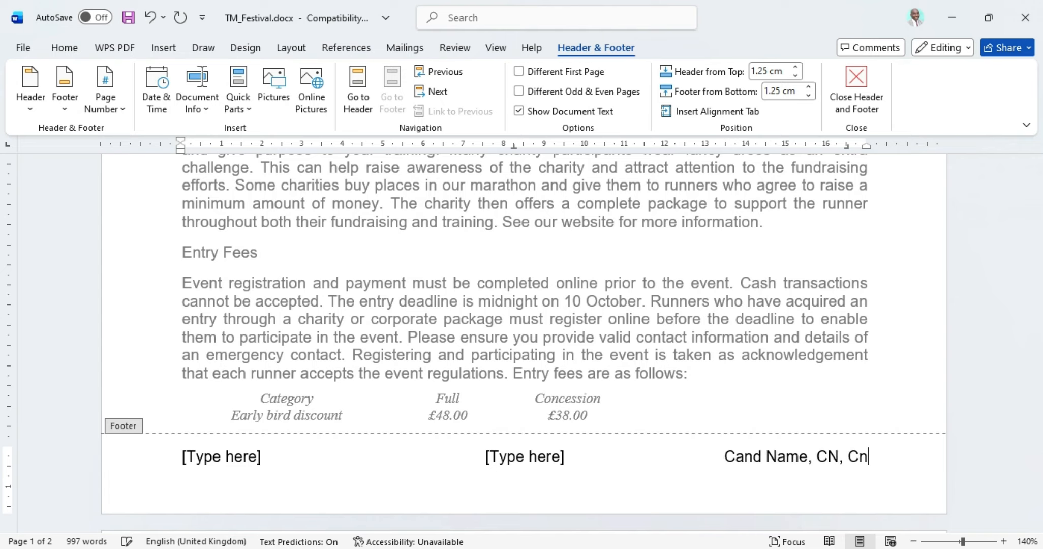
{"action": "key", "text": "BackSpace"}
{"action": "type", "text": "and No"}
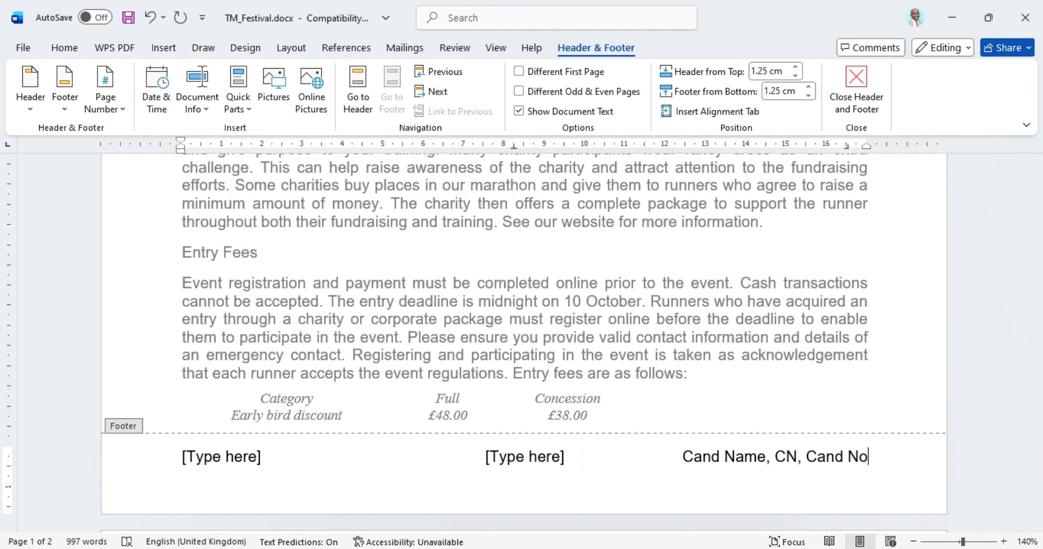
{"action": "key", "text": "alt+Tab"}
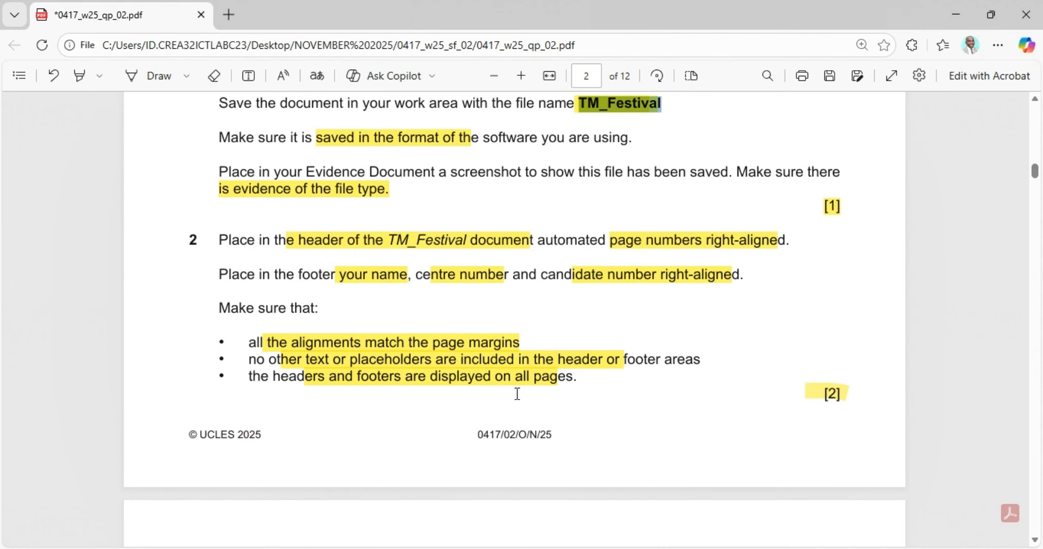
Step: Delete the centre and left '[Type here]' placeholders from the footer and the header
{"action": "key", "text": "alt+Tab"}
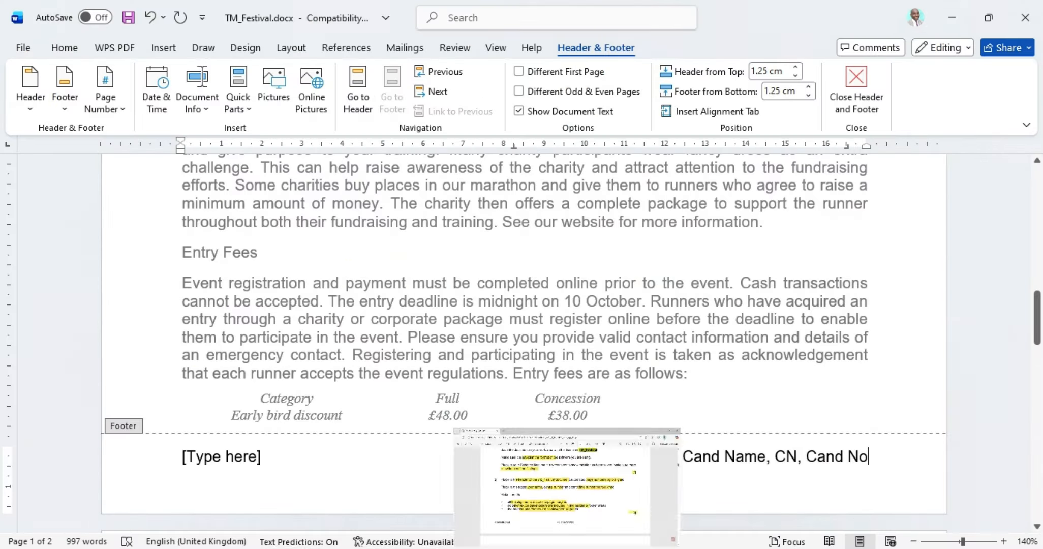
{"action": "left_click", "coordinate": [542, 459]}
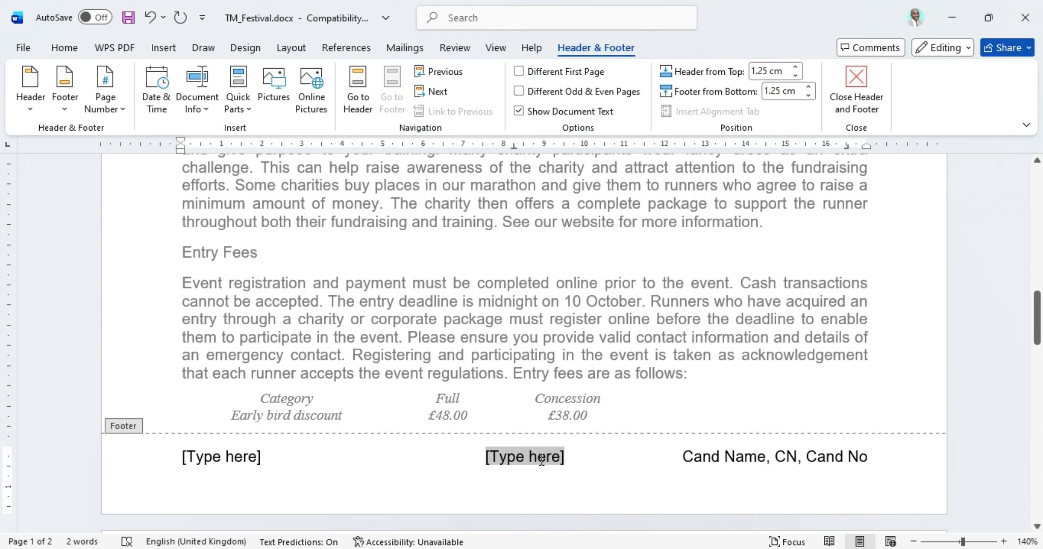
{"action": "key", "text": "Delete"}
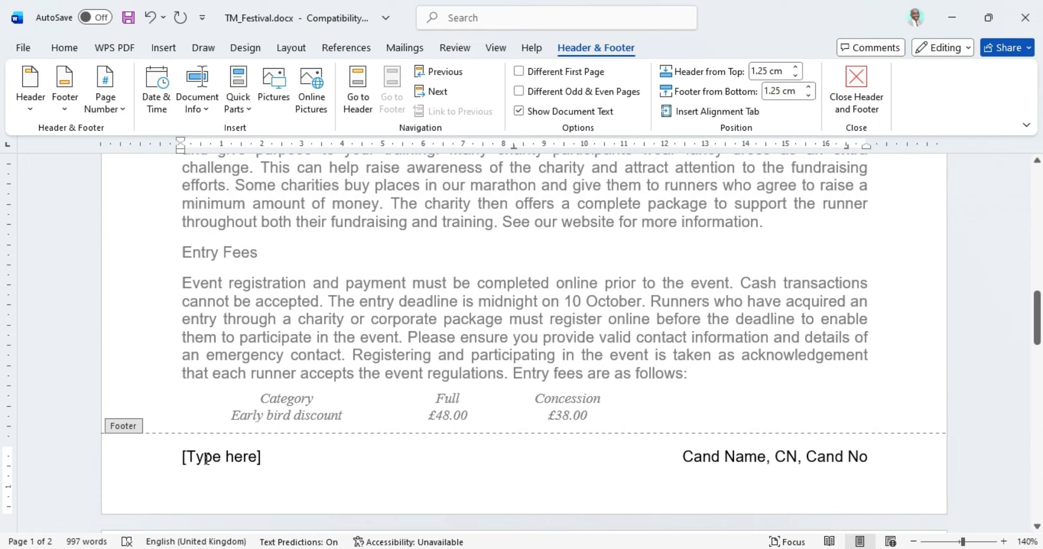
{"action": "left_click", "coordinate": [206, 459]}
{"action": "key", "text": "Delete"}
{"action": "scroll", "coordinate": [309, 407], "scroll_direction": "up", "scroll_amount": 10}
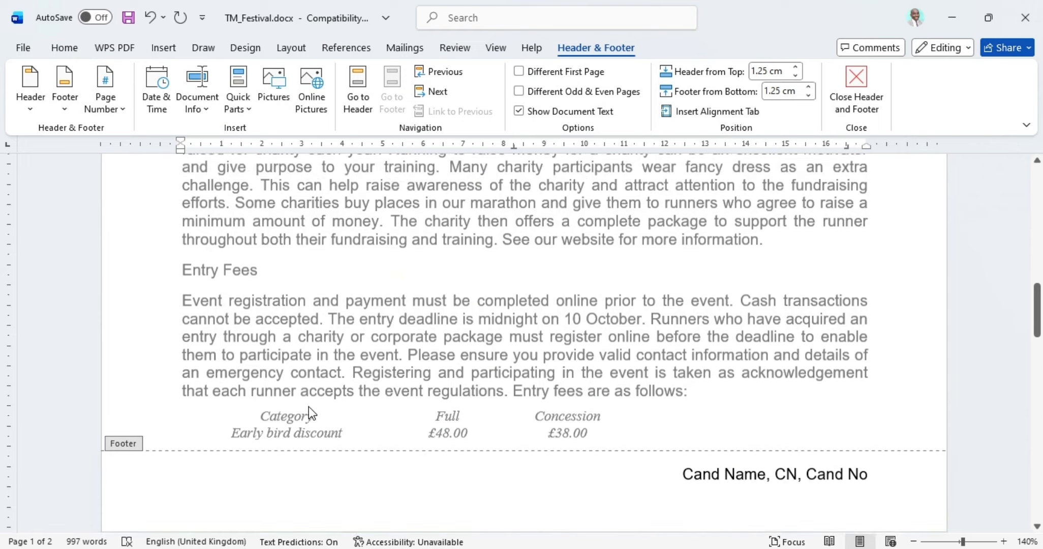
{"action": "scroll", "coordinate": [323, 327], "scroll_direction": "up", "scroll_amount": 6}
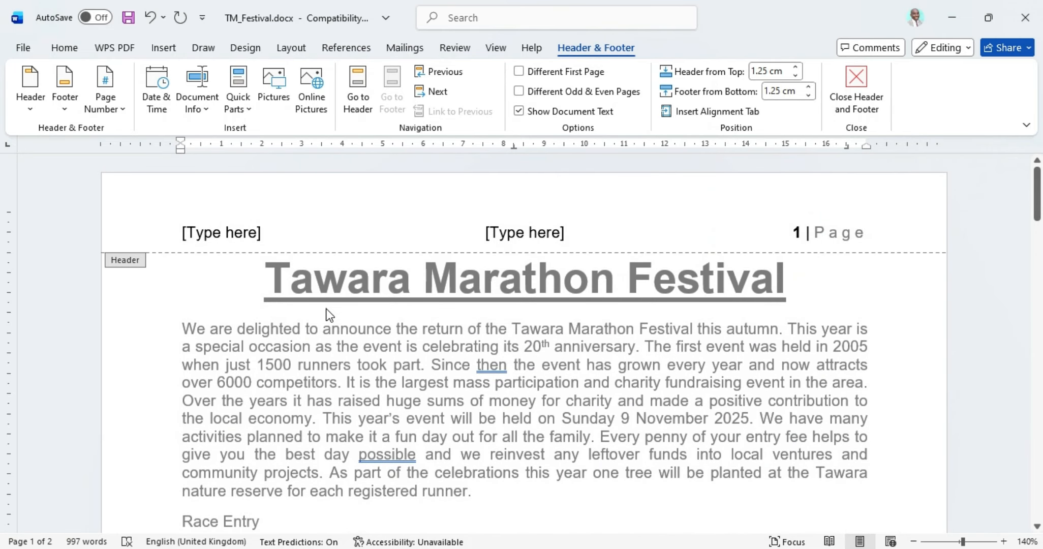
{"action": "left_click", "coordinate": [517, 225]}
{"action": "key", "text": "Delete"}
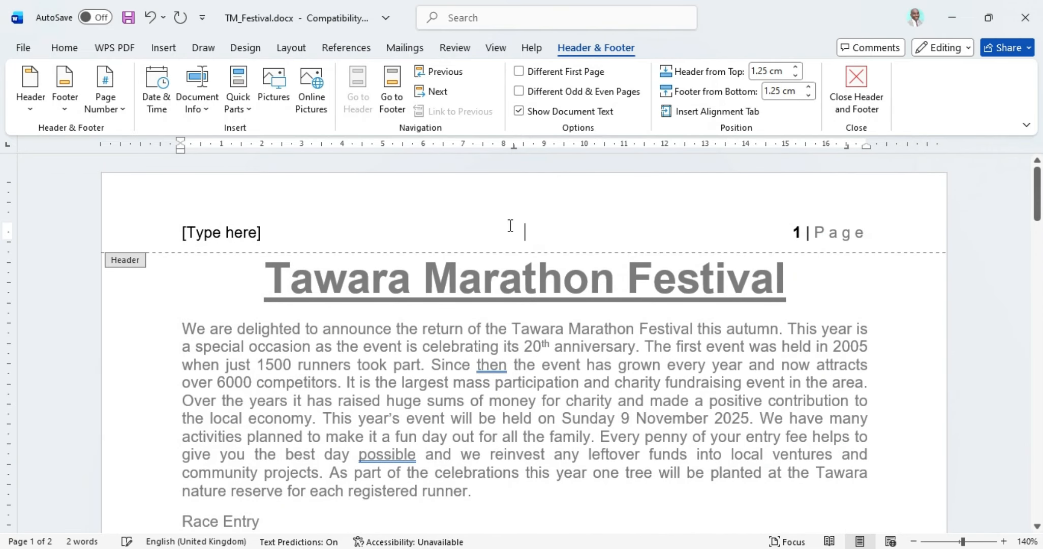
{"action": "left_click", "coordinate": [223, 233]}
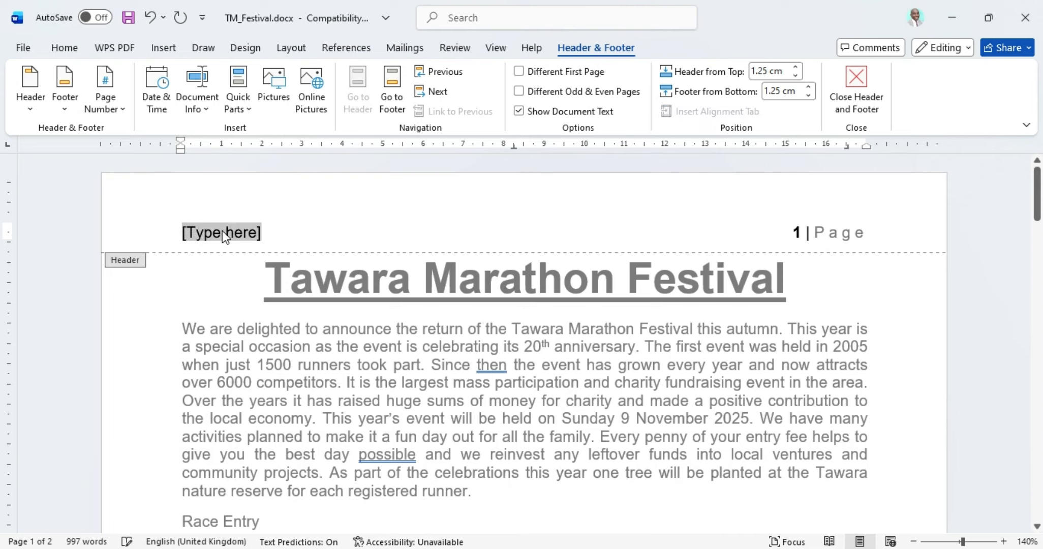
{"action": "key", "text": "Delete"}
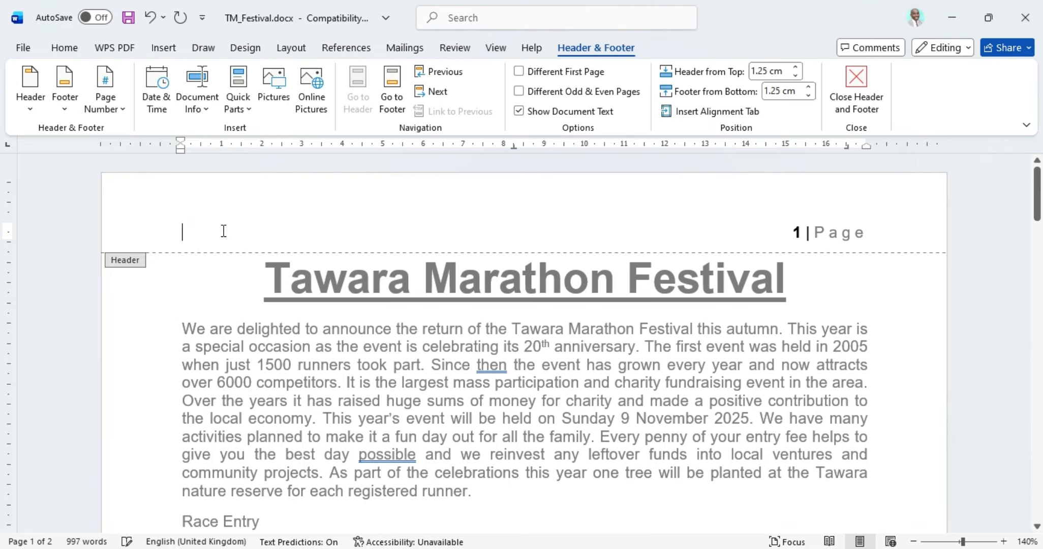
Step: Close header and footer editing and scroll through the document body
{"action": "scroll", "coordinate": [830, 242], "scroll_direction": "down", "scroll_amount": 15}
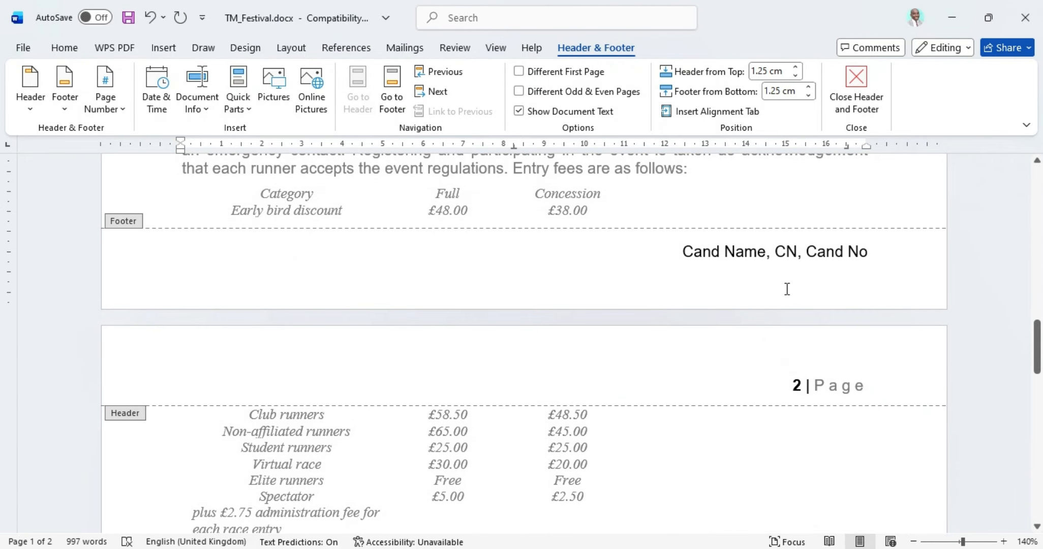
{"action": "left_click", "coordinate": [854, 83]}
{"action": "scroll", "coordinate": [826, 275], "scroll_direction": "down", "scroll_amount": 7}
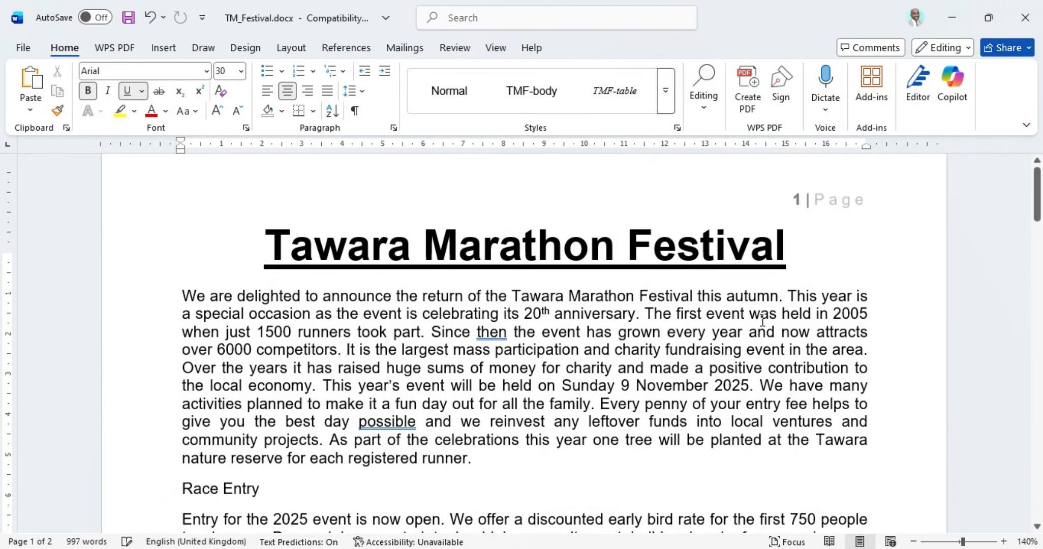
{"action": "scroll", "coordinate": [826, 278], "scroll_direction": "down", "scroll_amount": 10}
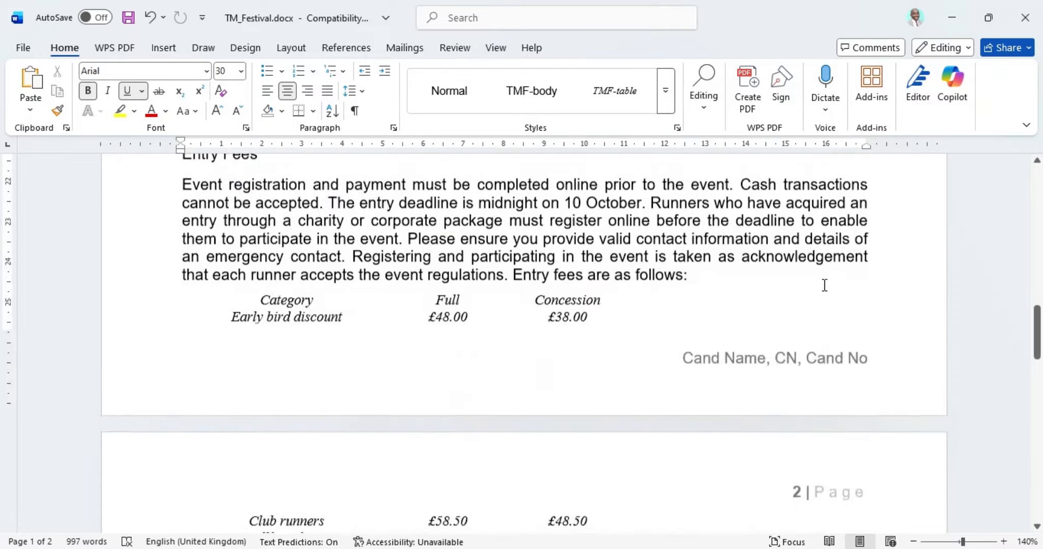
{"action": "scroll", "coordinate": [822, 288], "scroll_direction": "up", "scroll_amount": 3}
{"action": "scroll", "coordinate": [826, 305], "scroll_direction": "down", "scroll_amount": 3}
{"action": "scroll", "coordinate": [833, 352], "scroll_direction": "down", "scroll_amount": 20}
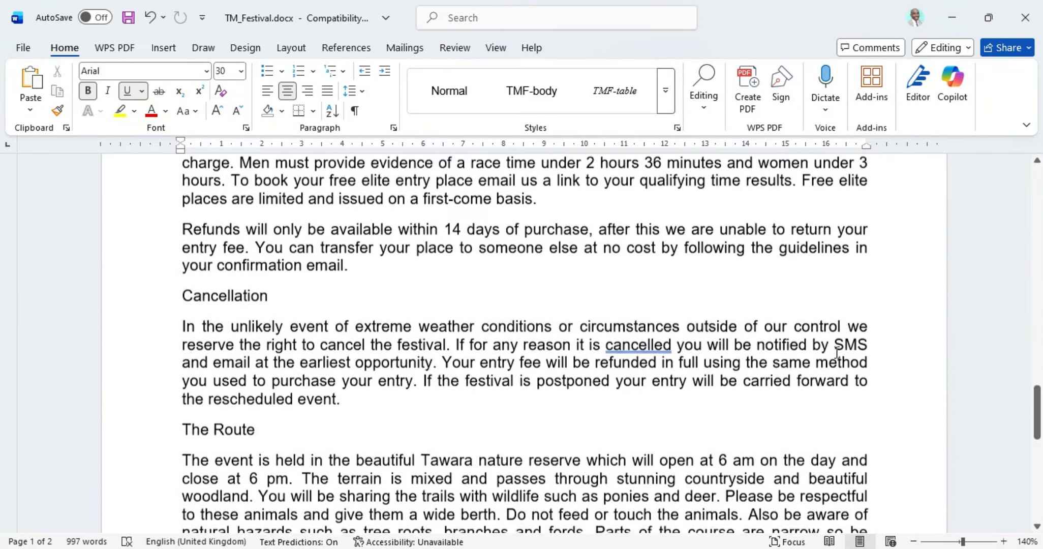
{"action": "scroll", "coordinate": [839, 351], "scroll_direction": "up", "scroll_amount": 20}
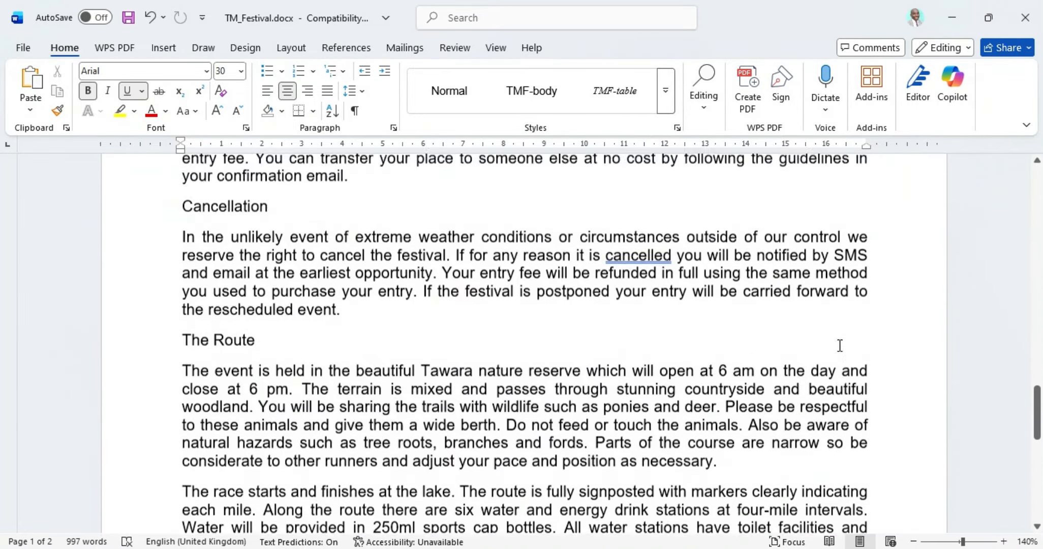
Step: Highlight question 3's list range in the exam-paper PDF, then return to the TM_Festival document
{"action": "left_click", "coordinate": [578, 546]}
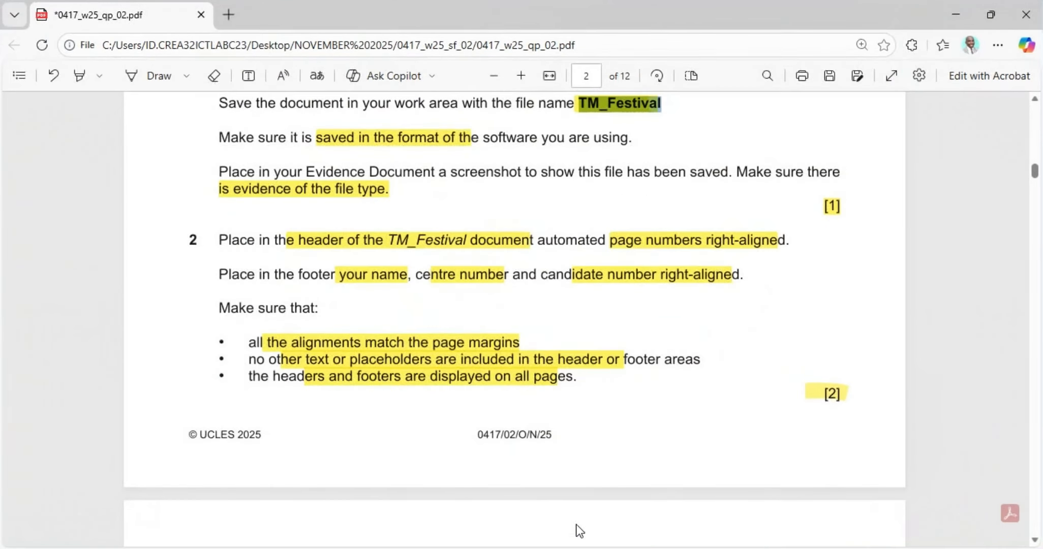
{"action": "scroll", "coordinate": [320, 342], "scroll_direction": "down", "scroll_amount": 6}
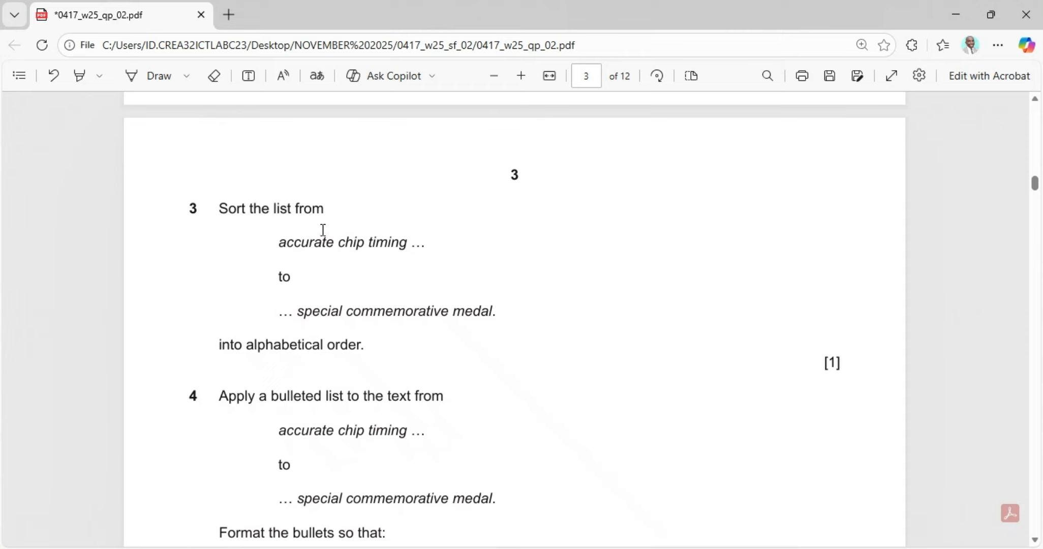
{"action": "left_click", "coordinate": [83, 76]}
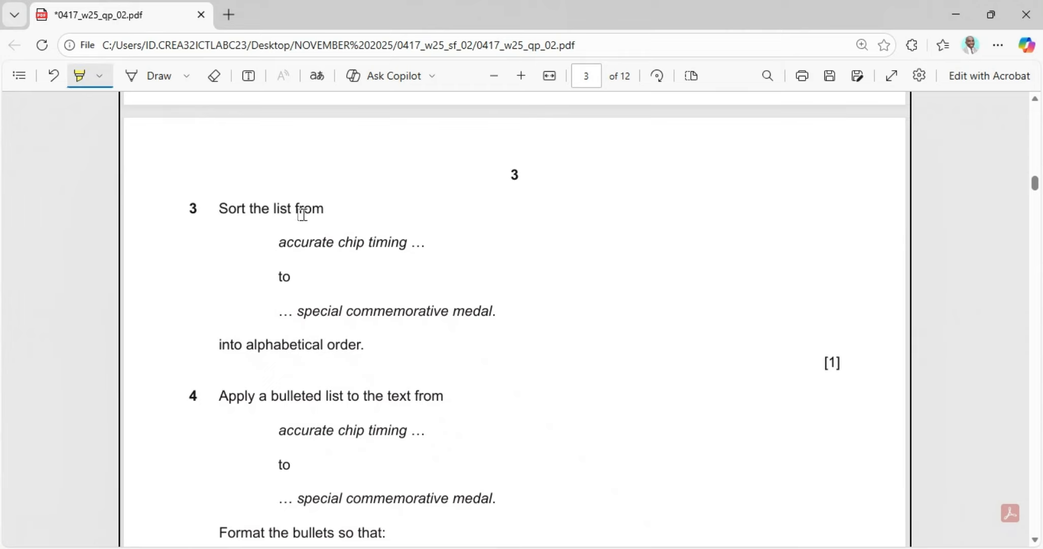
{"action": "left_click_drag", "start_coordinate": [272, 248], "coordinate": [506, 306]}
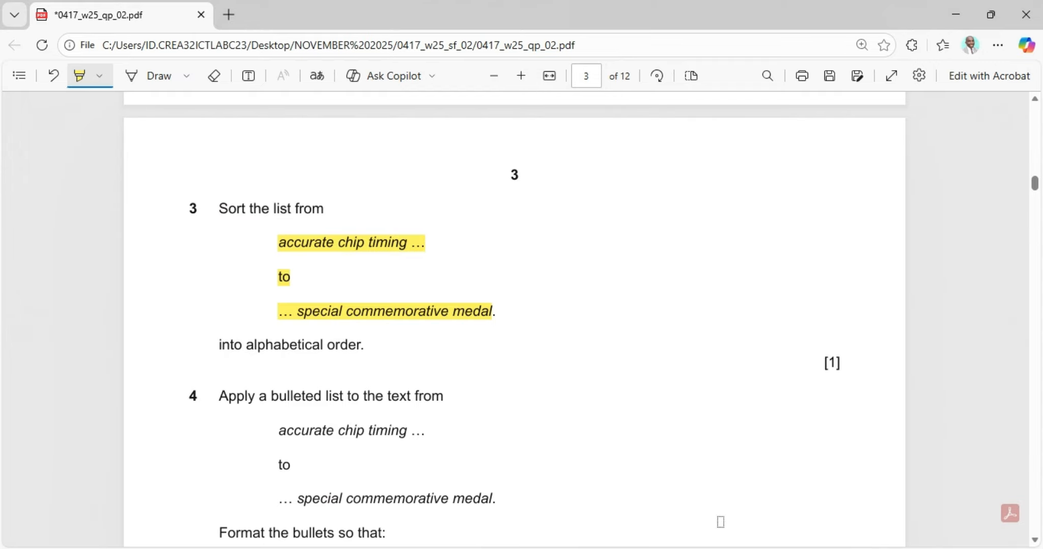
{"action": "mouse_move", "coordinate": [725, 548]}
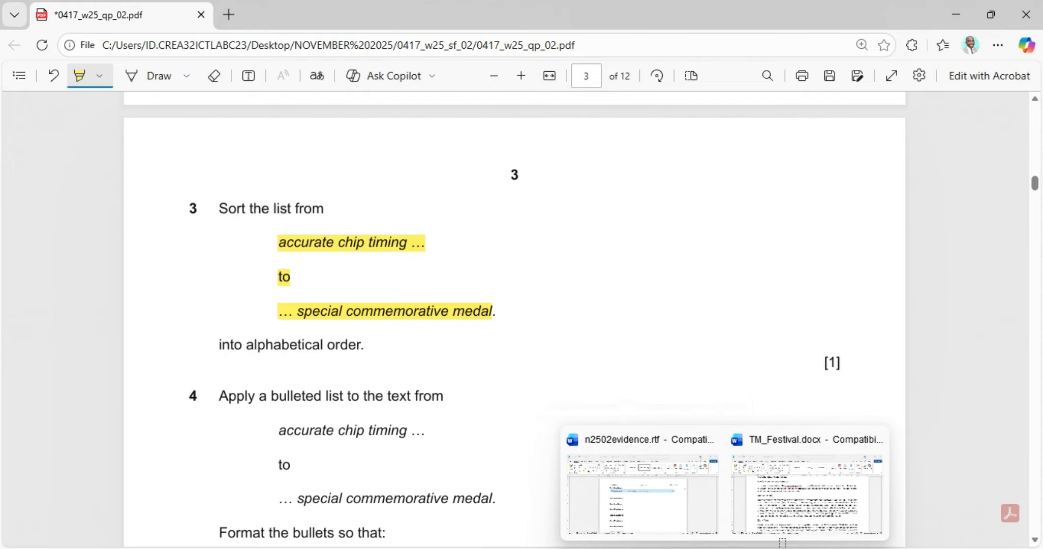
{"action": "left_click", "coordinate": [794, 522]}
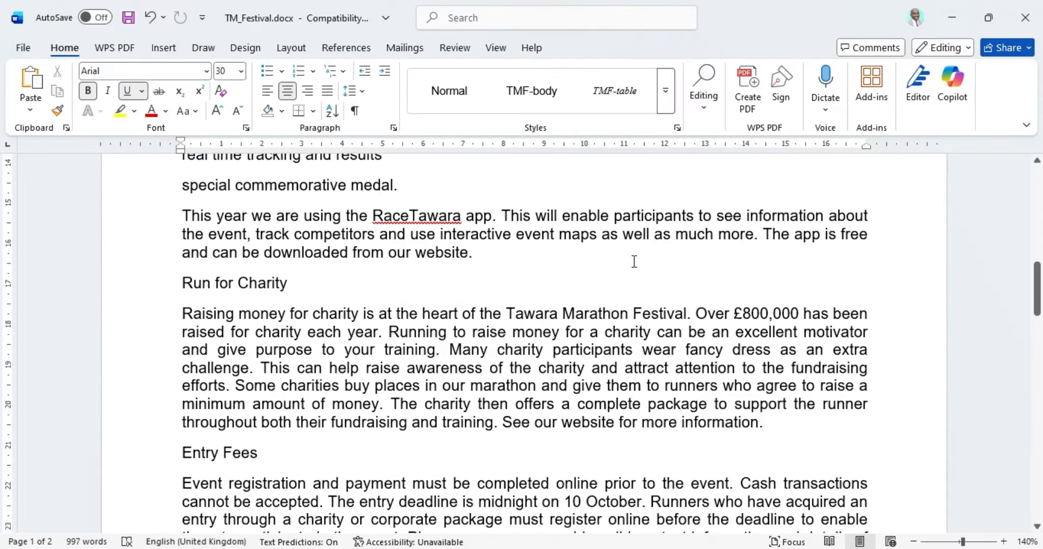
Step: Select the seven Race Entry items from 'accurate chip timing' to 'special commemorative medal.'
{"action": "scroll", "coordinate": [635, 261], "scroll_direction": "down", "scroll_amount": 10}
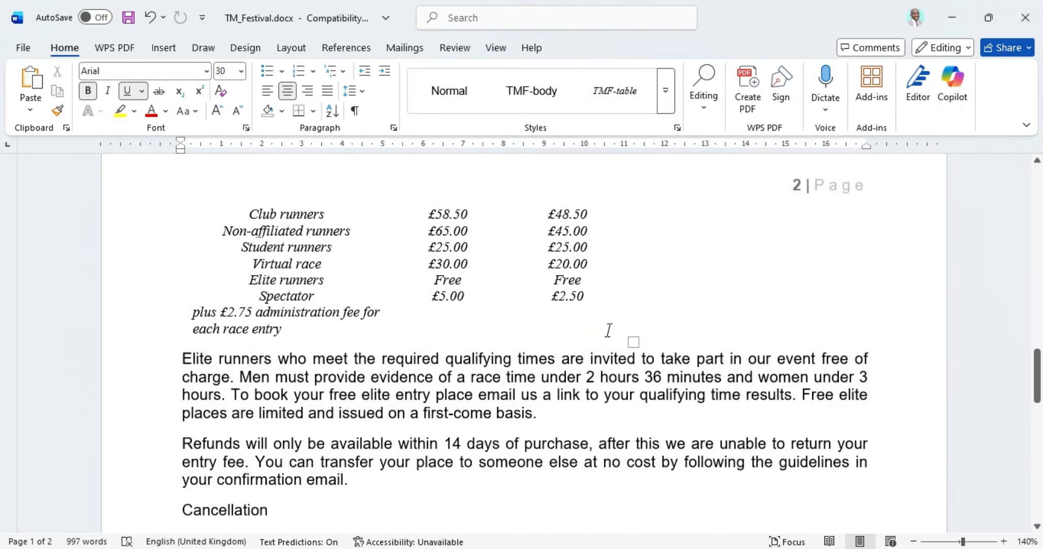
{"action": "scroll", "coordinate": [609, 330], "scroll_direction": "down", "scroll_amount": 15}
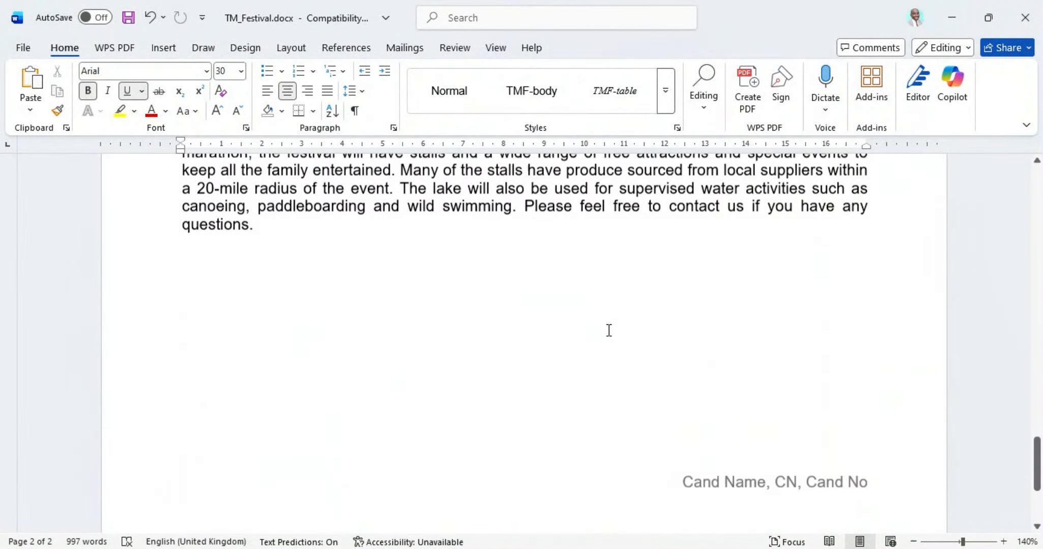
{"action": "scroll", "coordinate": [609, 329], "scroll_direction": "up", "scroll_amount": 20}
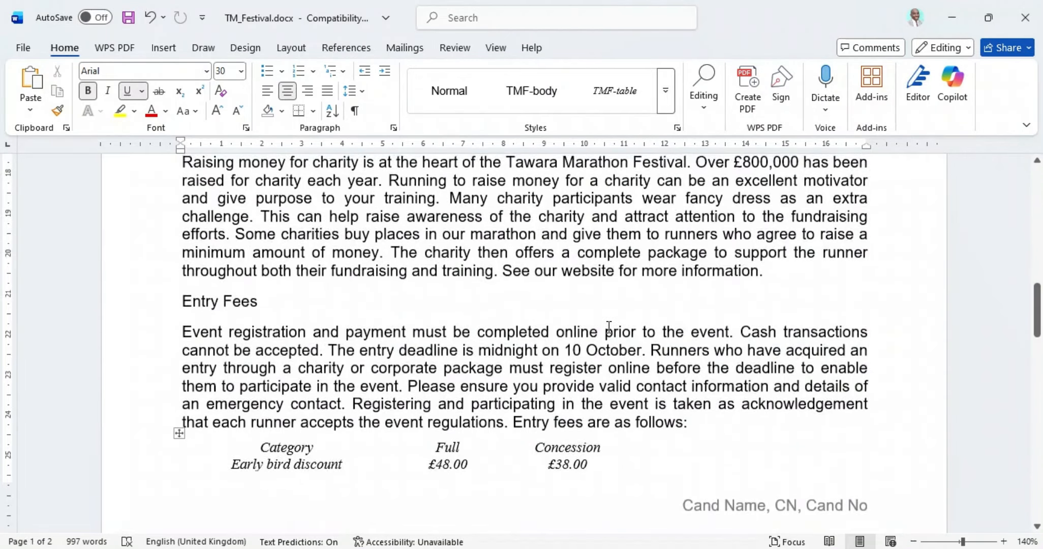
{"action": "scroll", "coordinate": [609, 326], "scroll_direction": "up", "scroll_amount": 10}
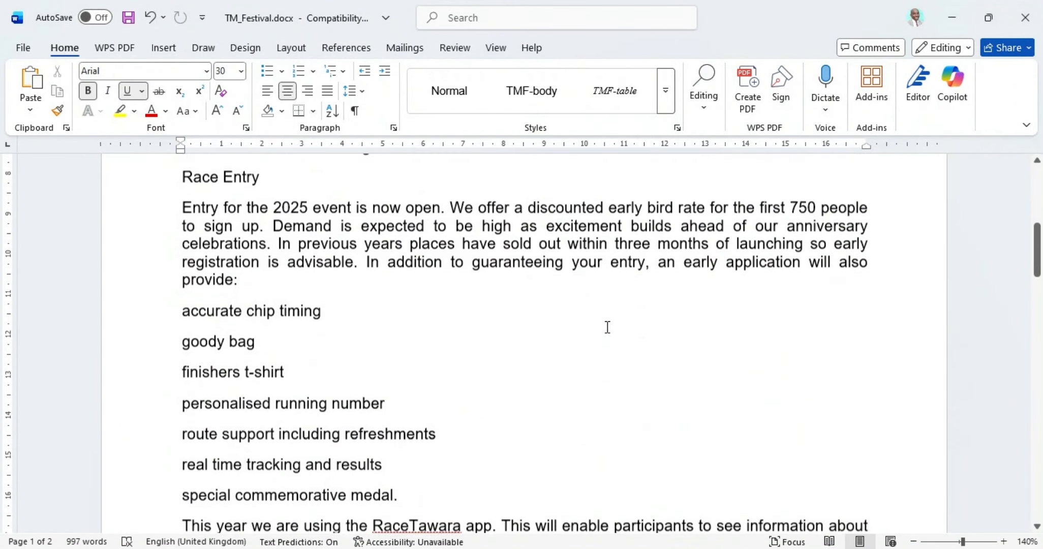
{"action": "scroll", "coordinate": [607, 327], "scroll_direction": "down", "scroll_amount": 1}
{"action": "left_click_drag", "start_coordinate": [183, 253], "coordinate": [402, 440]}
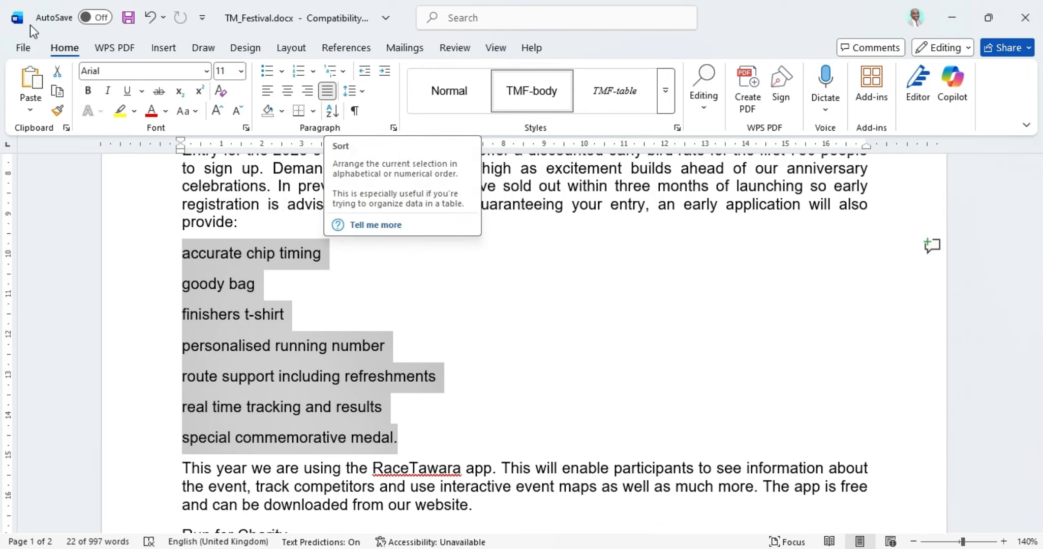
Step: Sort the selected list ascending by paragraphs, with text as the sort type
{"action": "left_click", "coordinate": [332, 111]}
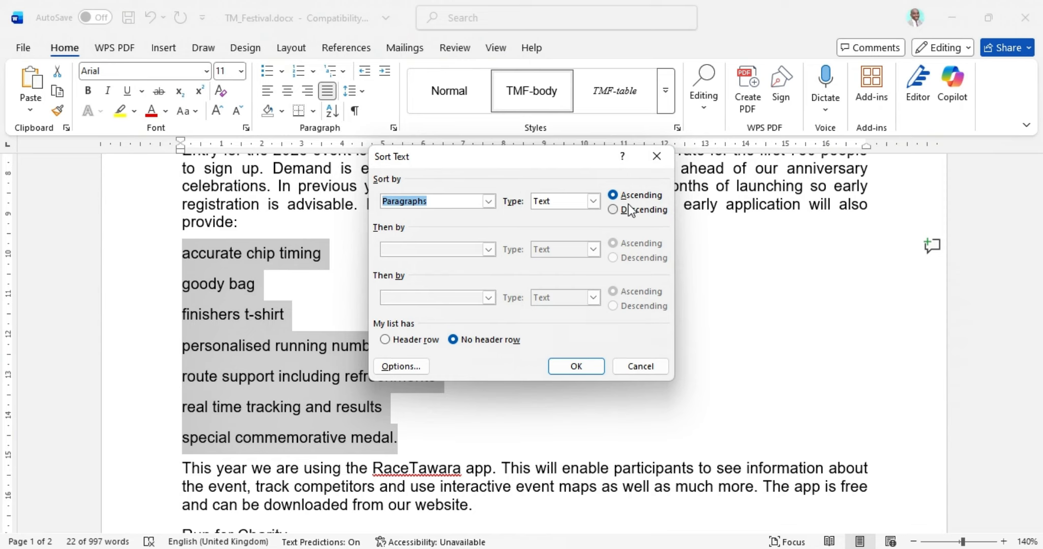
{"action": "left_click", "coordinate": [489, 203]}
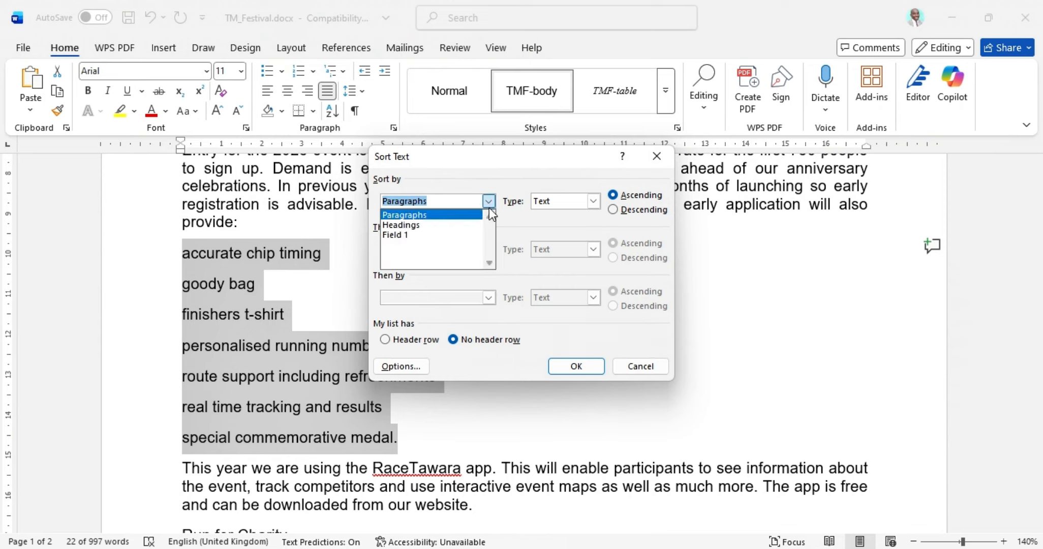
{"action": "left_click", "coordinate": [457, 214]}
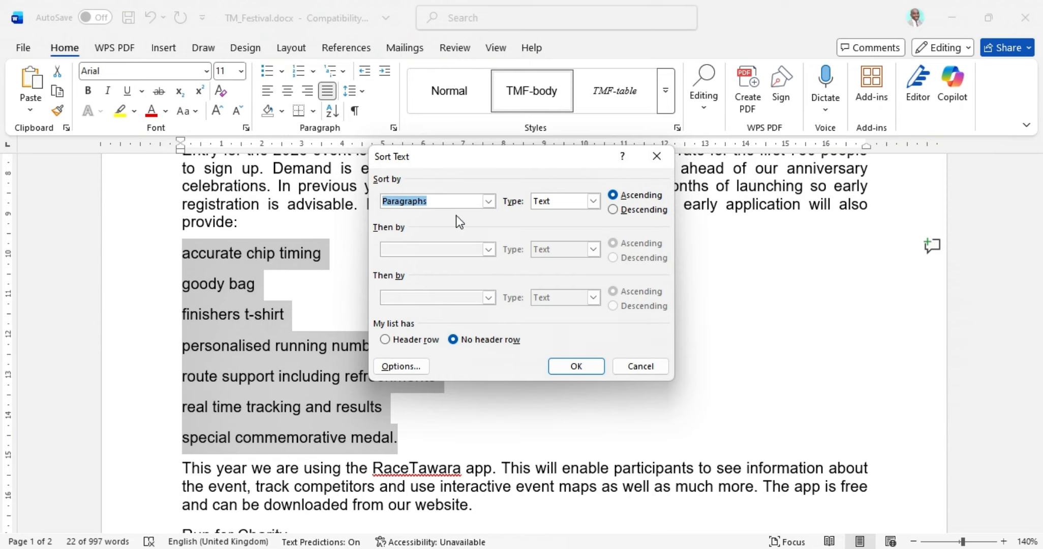
{"action": "left_click", "coordinate": [593, 204]}
{"action": "left_click", "coordinate": [595, 205]}
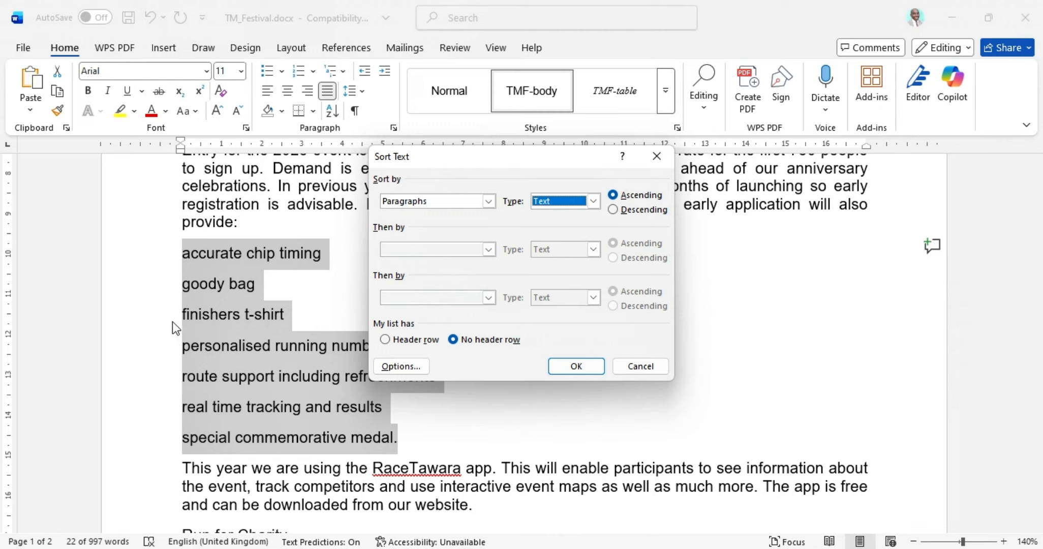
{"action": "left_click", "coordinate": [556, 366]}
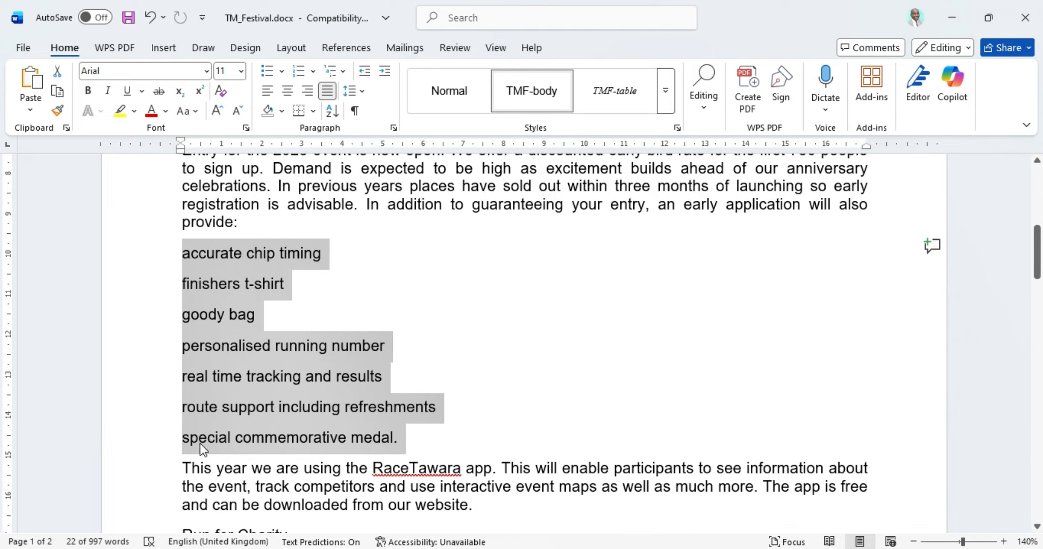
Step: Bring the exam paper PDF back up and scroll to question 4
{"action": "mouse_move", "coordinate": [657, 548]}
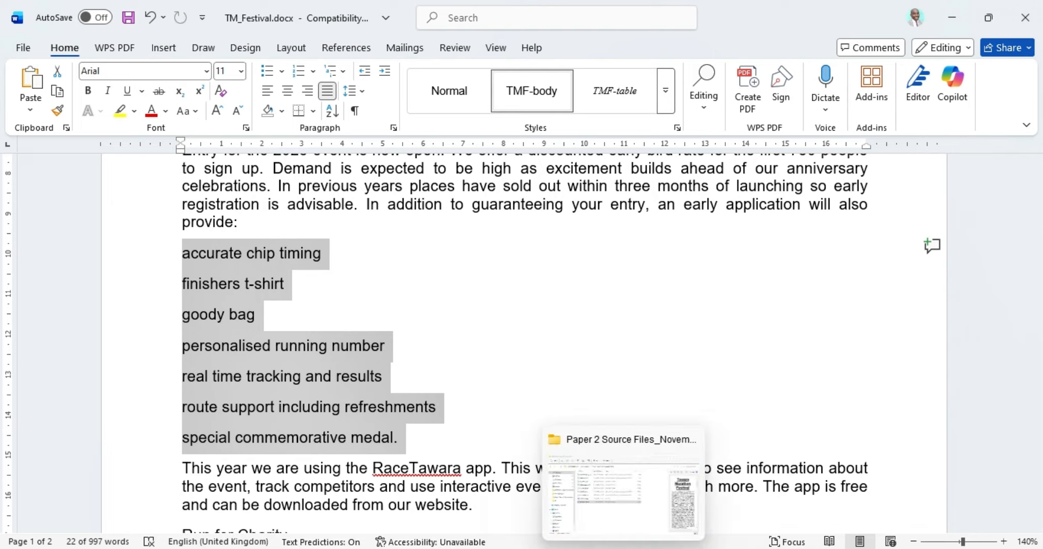
{"action": "left_click", "coordinate": [588, 548]}
{"action": "scroll", "coordinate": [433, 366], "scroll_direction": "down", "scroll_amount": 4}
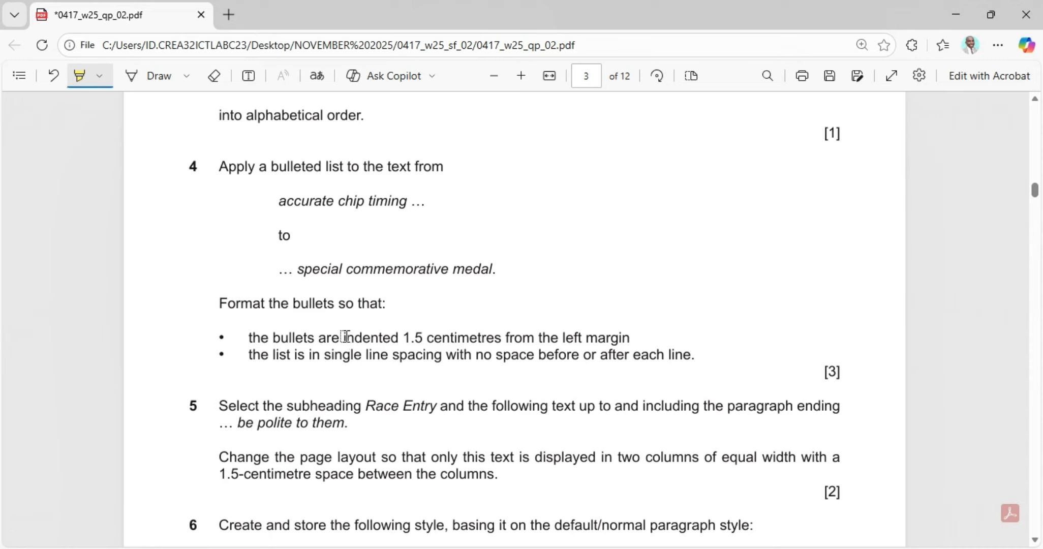
Step: Highlight the 1.5 centimetre indent and line spacing requirements in question 4
{"action": "left_click_drag", "start_coordinate": [347, 337], "coordinate": [633, 334]}
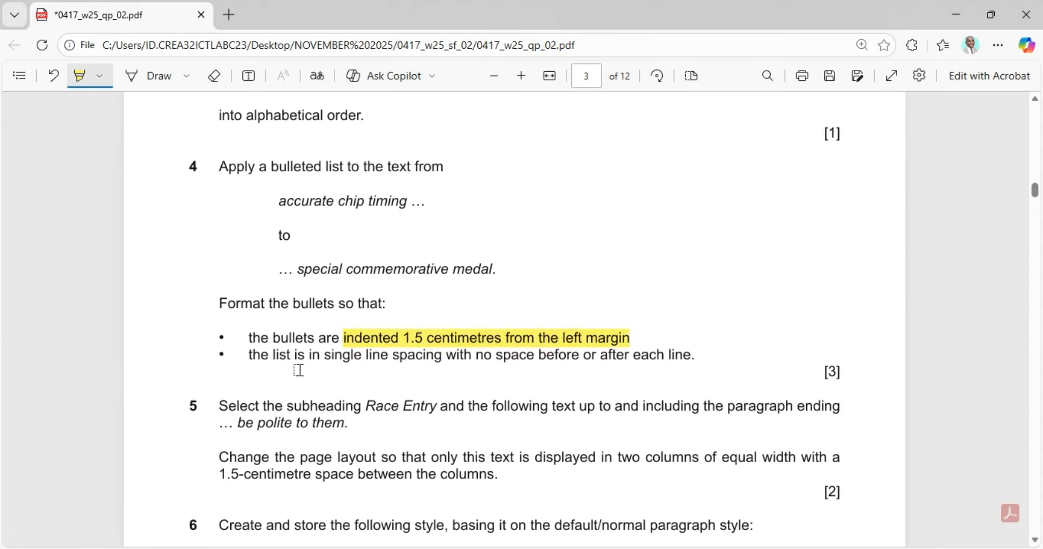
{"action": "left_click_drag", "start_coordinate": [366, 362], "coordinate": [694, 363]}
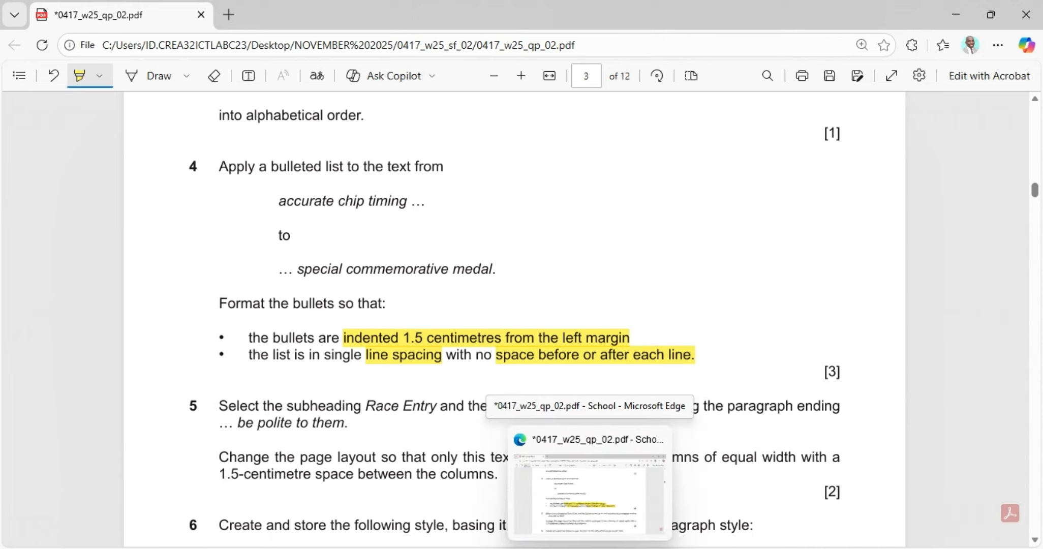
Step: Apply star bullets from the Bullet Library to the sorted list, then return to the exam paper
{"action": "left_click", "coordinate": [590, 548]}
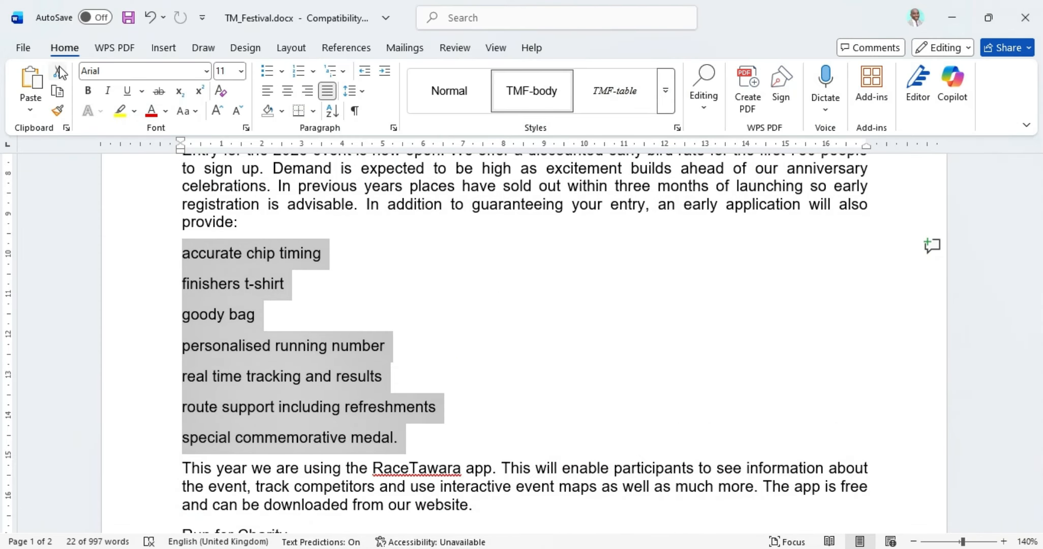
{"action": "left_click", "coordinate": [282, 72]}
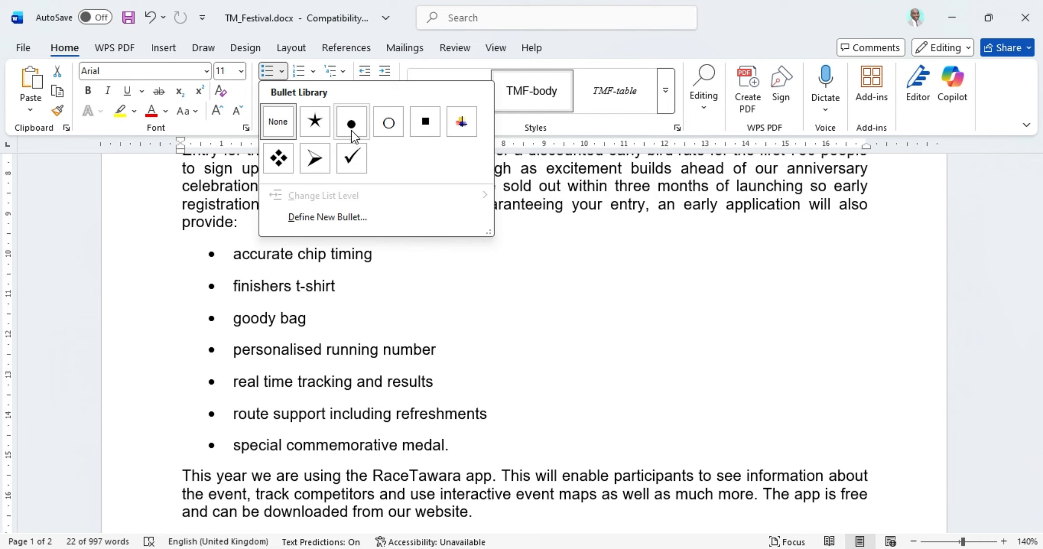
{"action": "left_click", "coordinate": [311, 122]}
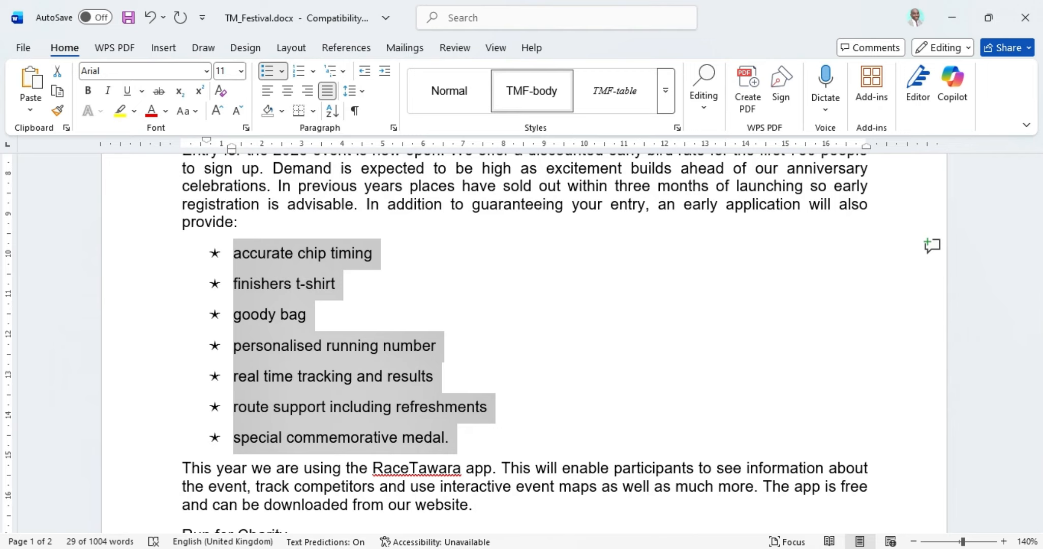
{"action": "key", "text": "alt+Tab"}
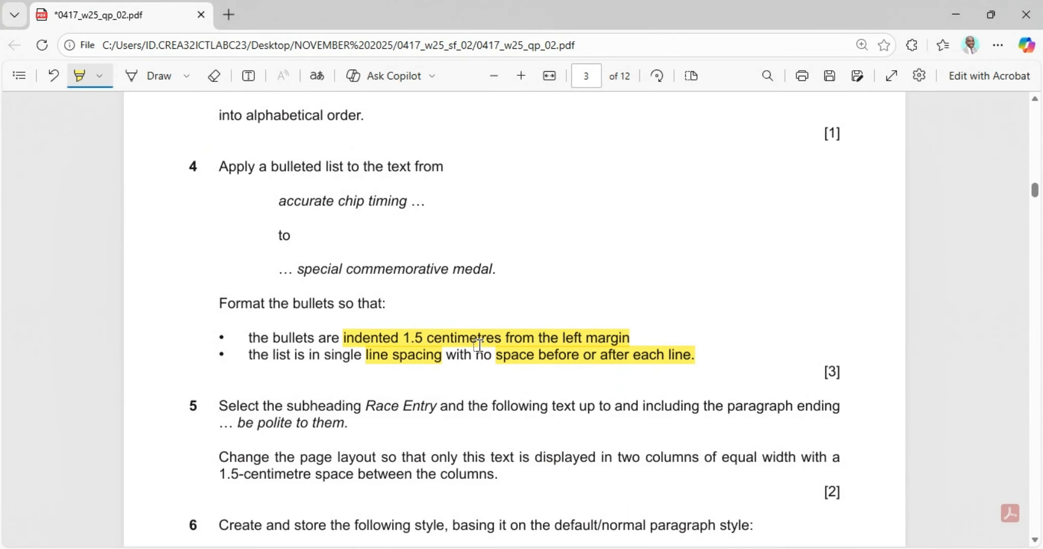
Step: In the list's Paragraph settings, clear the old left indent and set it to 1.5 cm
{"action": "key", "text": "alt+Tab"}
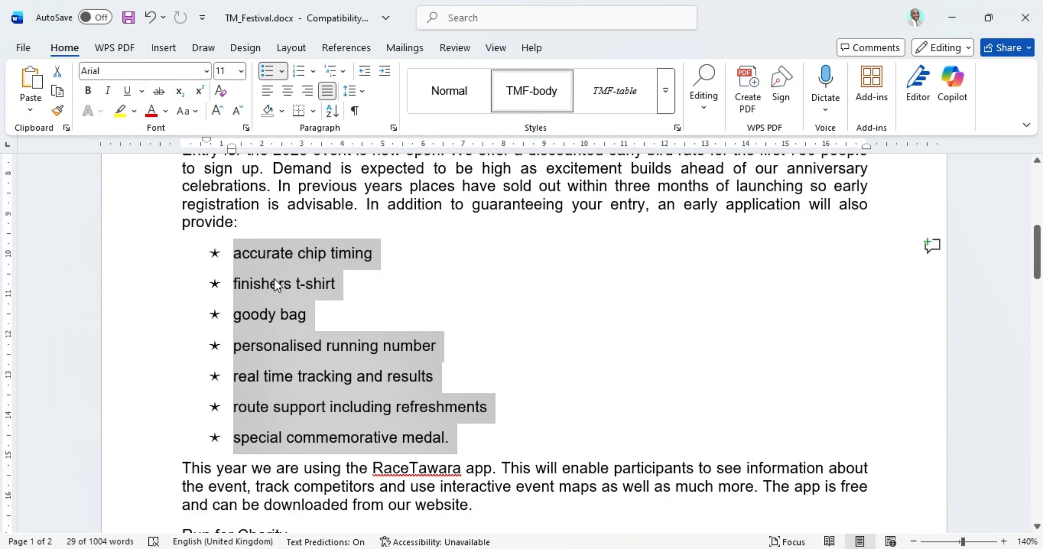
{"action": "left_click", "coordinate": [393, 128]}
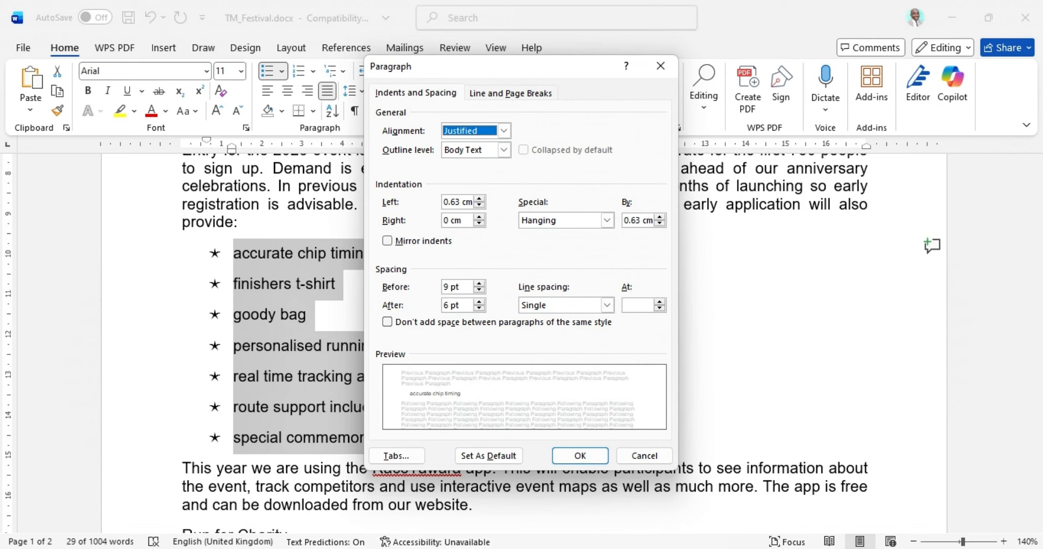
{"action": "key", "text": "alt+Tab"}
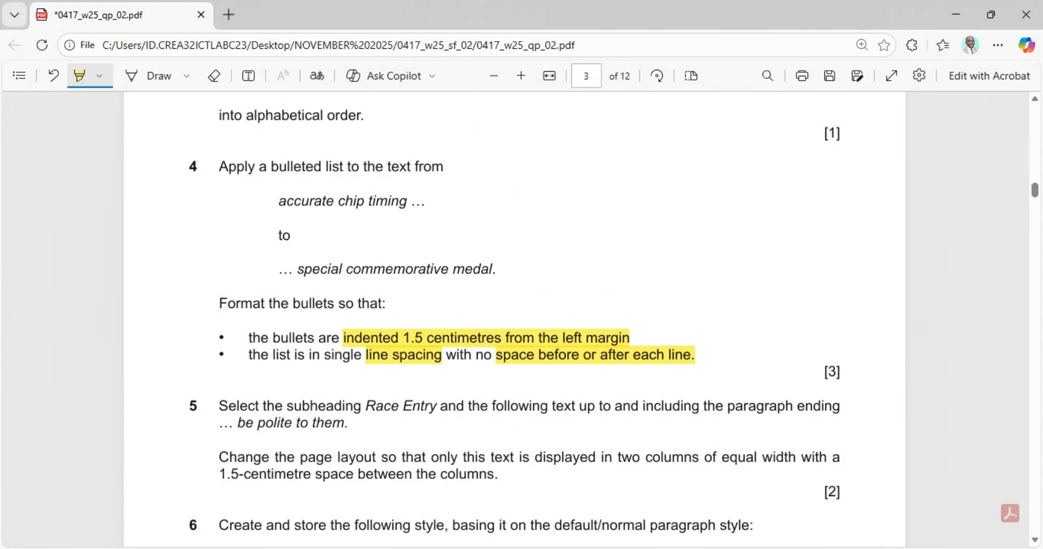
{"action": "key", "text": "alt+Tab"}
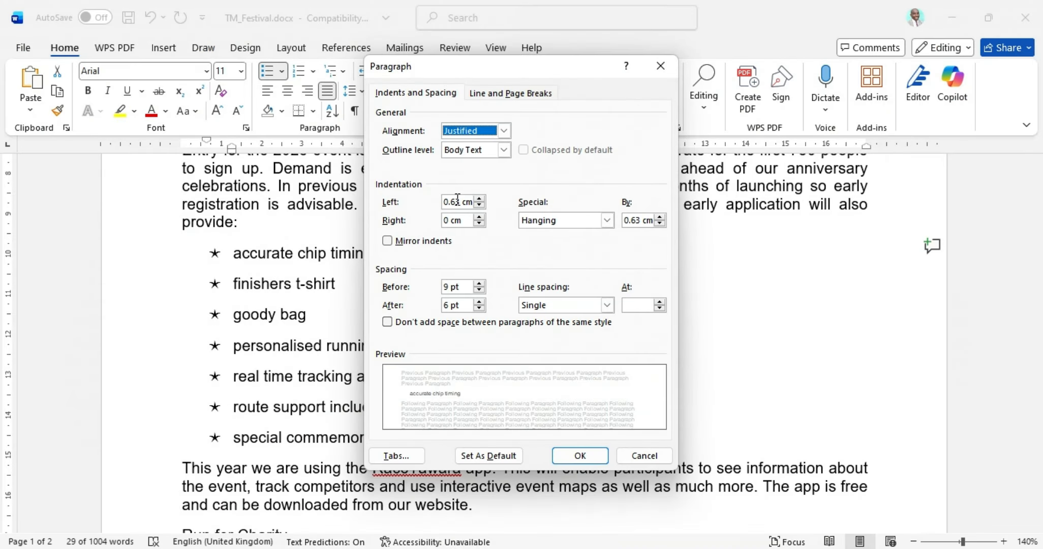
{"action": "left_click_drag", "start_coordinate": [467, 204], "coordinate": [435, 206]}
{"action": "key", "text": "BackSpace"}
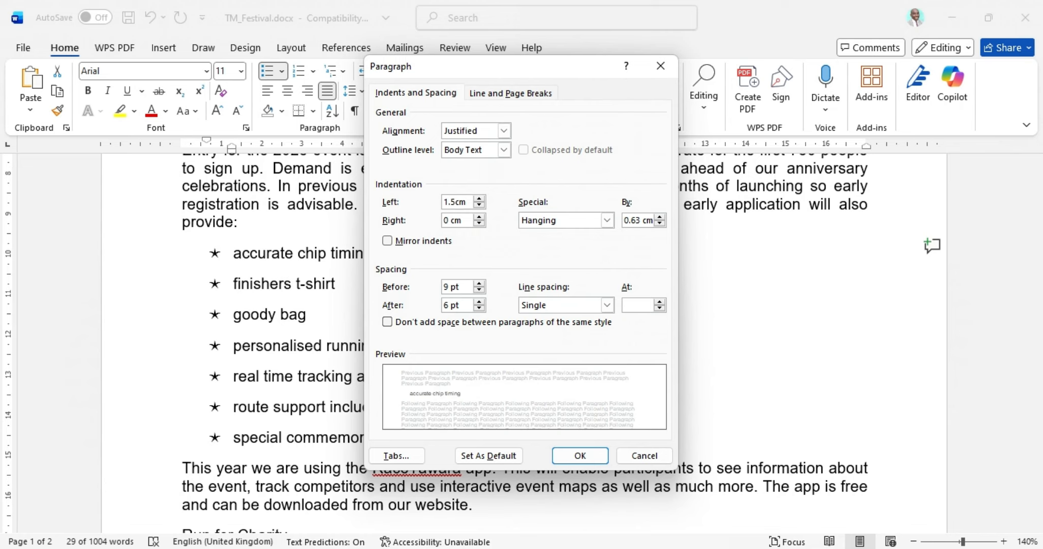
{"action": "key", "text": "alt+Tab"}
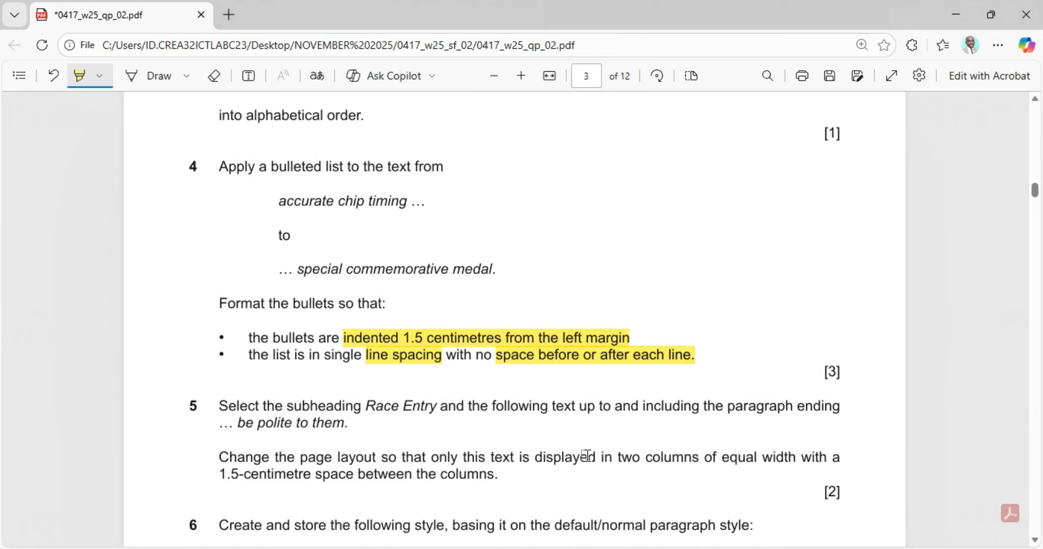
{"action": "key", "text": "alt+Tab"}
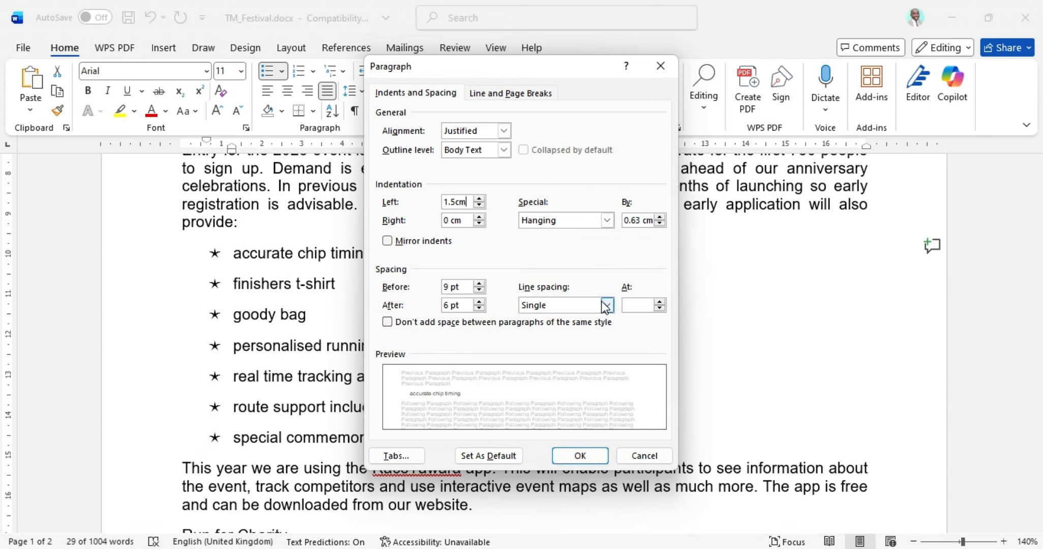
Step: Set single line spacing with 0 pt before and after each item, and apply
{"action": "left_click", "coordinate": [606, 305]}
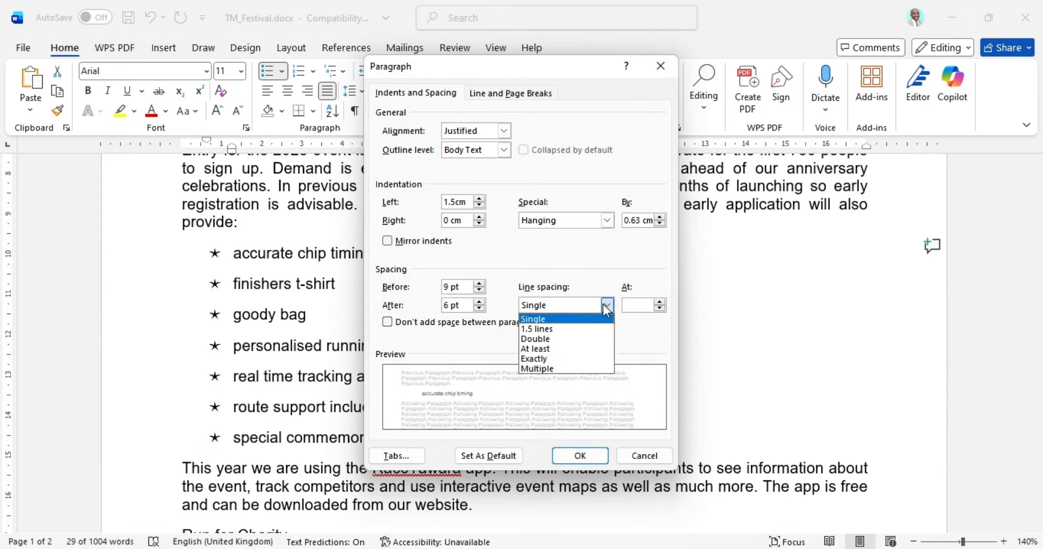
{"action": "left_click", "coordinate": [545, 317]}
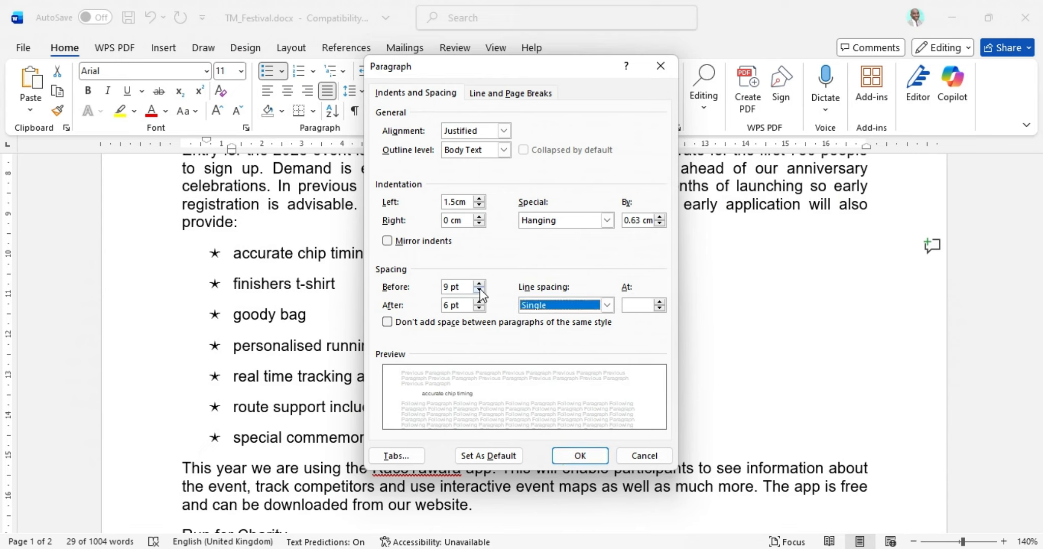
{"action": "left_click", "coordinate": [479, 289]}
{"action": "left_click", "coordinate": [479, 290]}
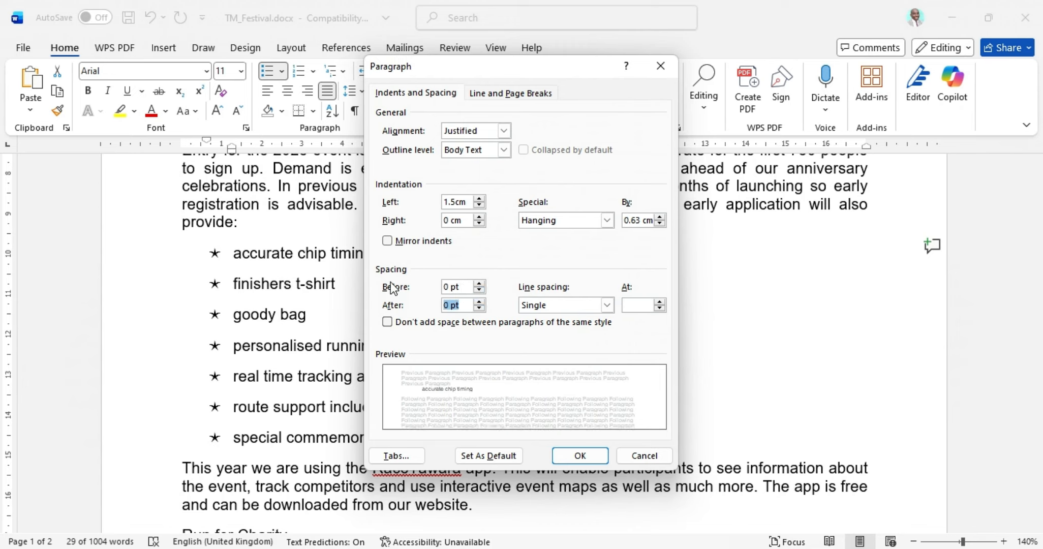
{"action": "left_click", "coordinate": [582, 454]}
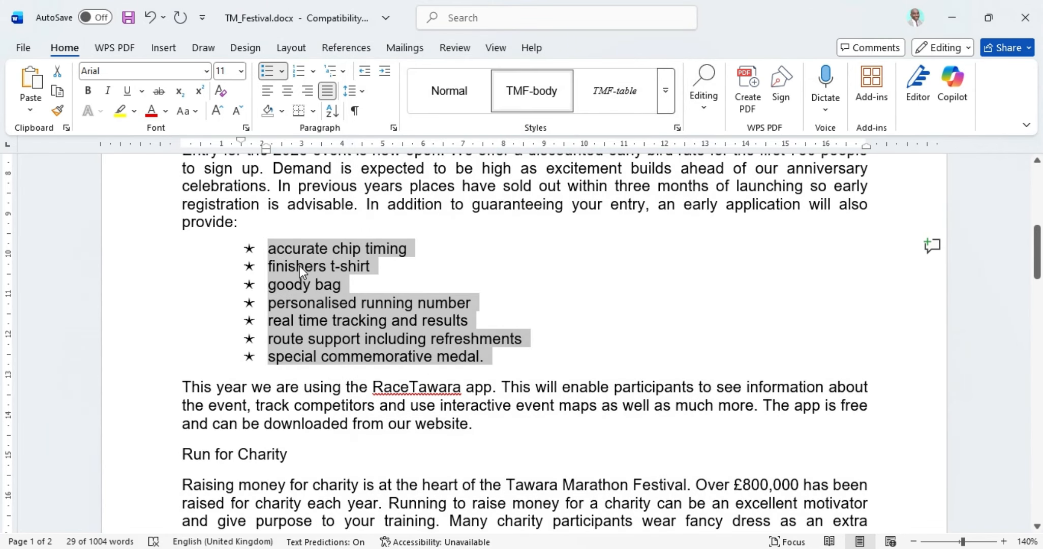
Step: Highlight question 5's 'Race Entry' subheading and 'be polite to them' end point, then return to Word
{"action": "left_click", "coordinate": [589, 548]}
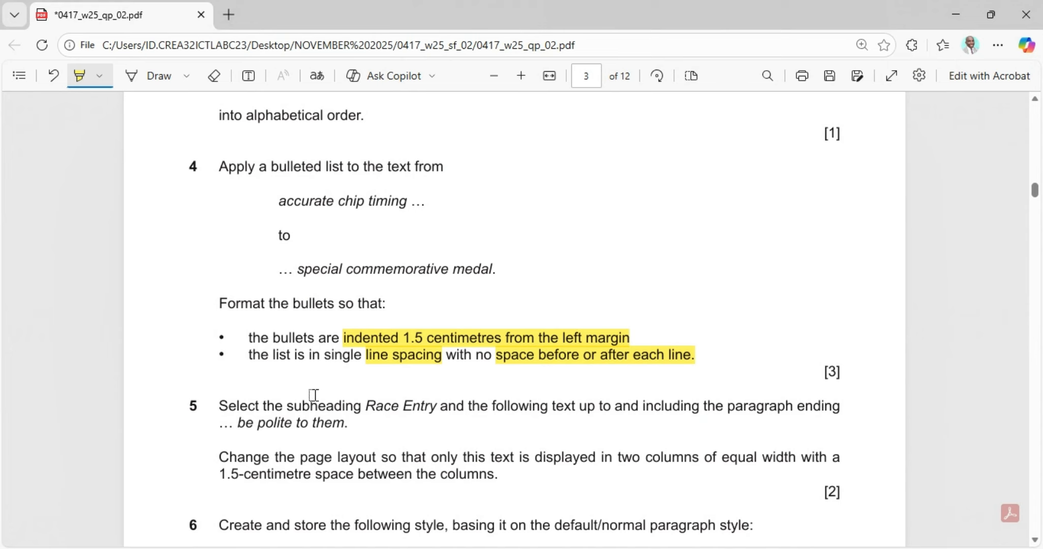
{"action": "scroll", "coordinate": [314, 398], "scroll_direction": "down", "scroll_amount": 3}
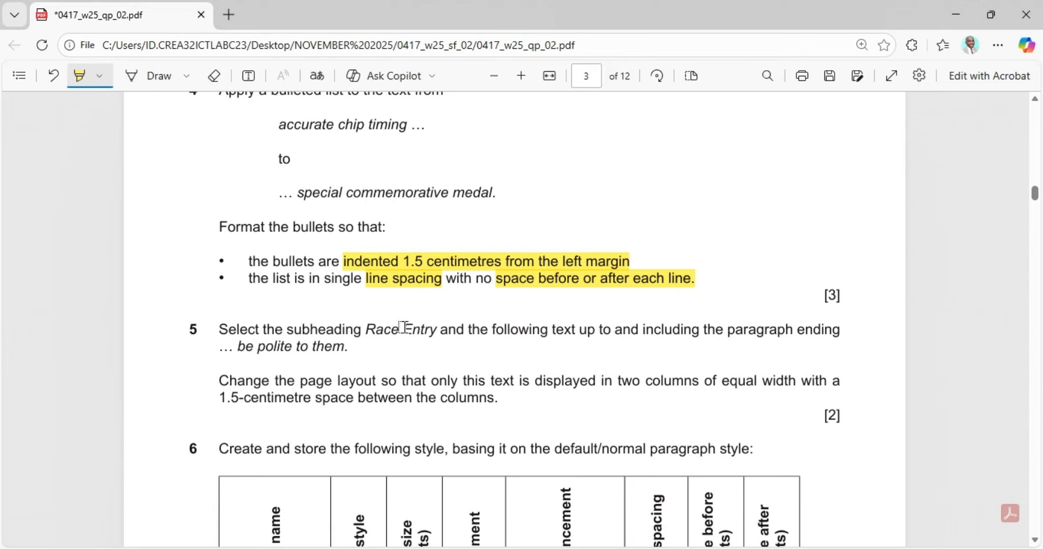
{"action": "left_click_drag", "start_coordinate": [365, 330], "coordinate": [564, 330]}
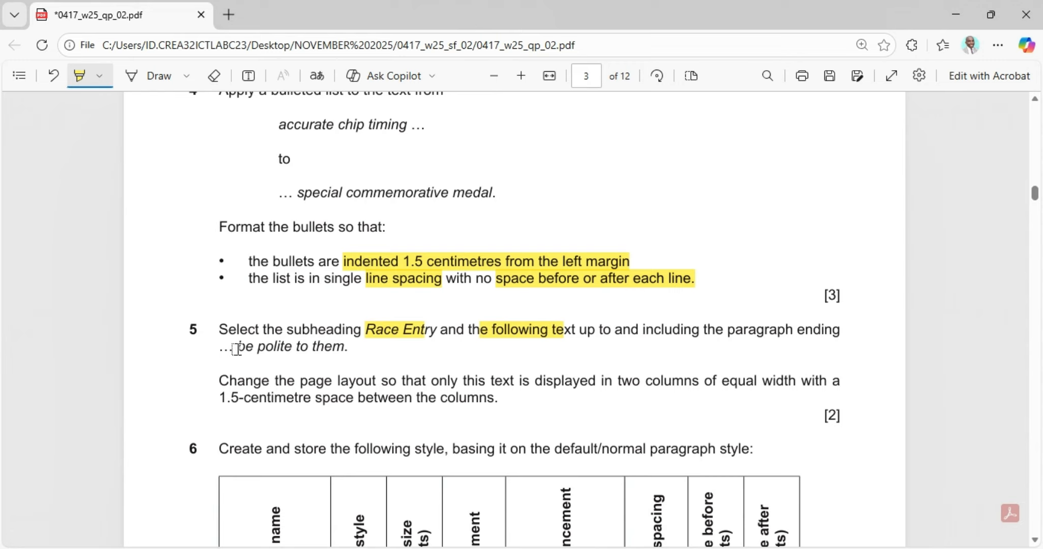
{"action": "left_click_drag", "start_coordinate": [237, 349], "coordinate": [338, 359]}
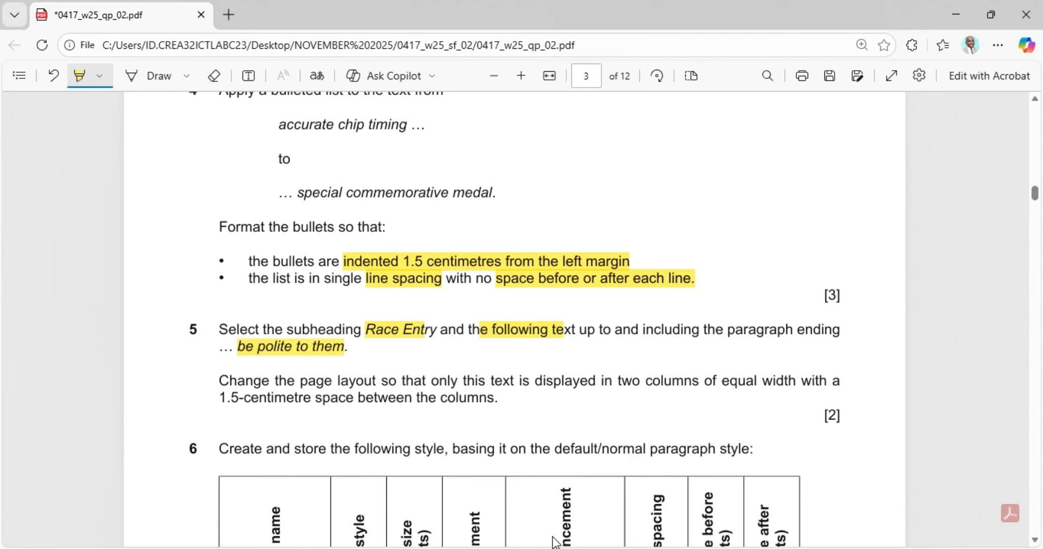
{"action": "key", "text": "alt+Tab"}
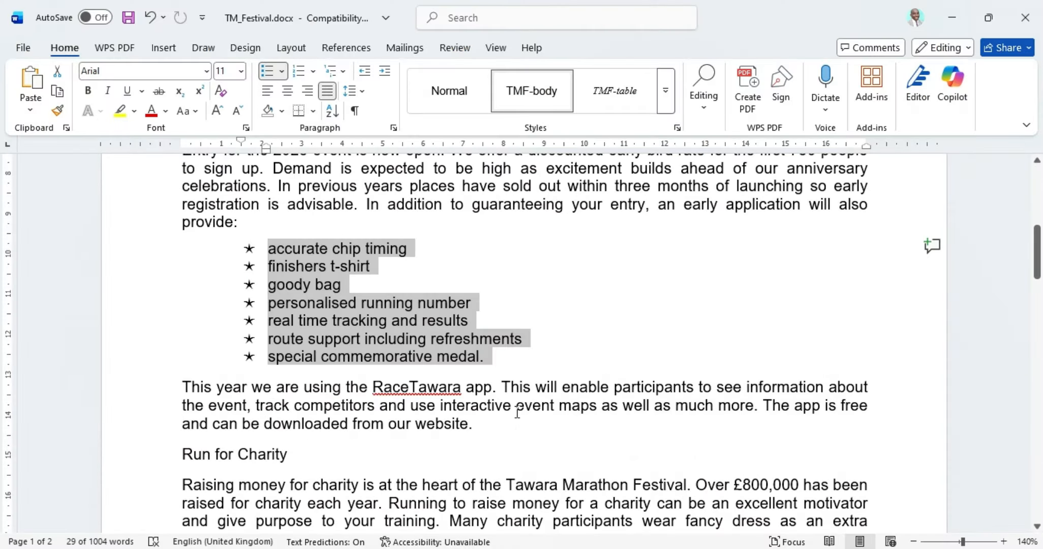
Step: Select the text from the Race Entry subheading through 'be polite to them', then return to the exam paper
{"action": "scroll", "coordinate": [517, 412], "scroll_direction": "down", "scroll_amount": 9}
{"action": "scroll", "coordinate": [516, 406], "scroll_direction": "down", "scroll_amount": 4}
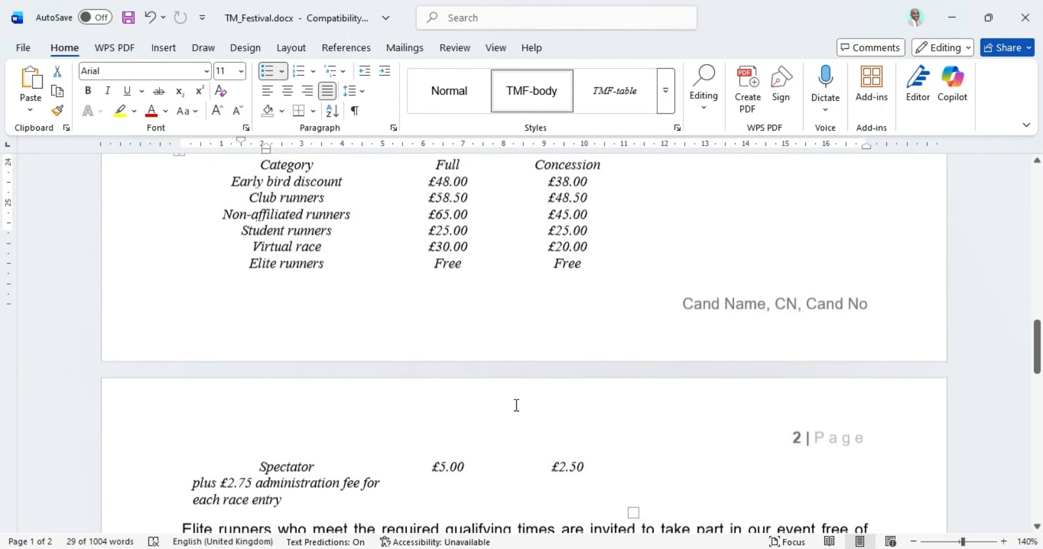
{"action": "scroll", "coordinate": [517, 405], "scroll_direction": "up", "scroll_amount": 4}
{"action": "scroll", "coordinate": [517, 404], "scroll_direction": "down", "scroll_amount": 9}
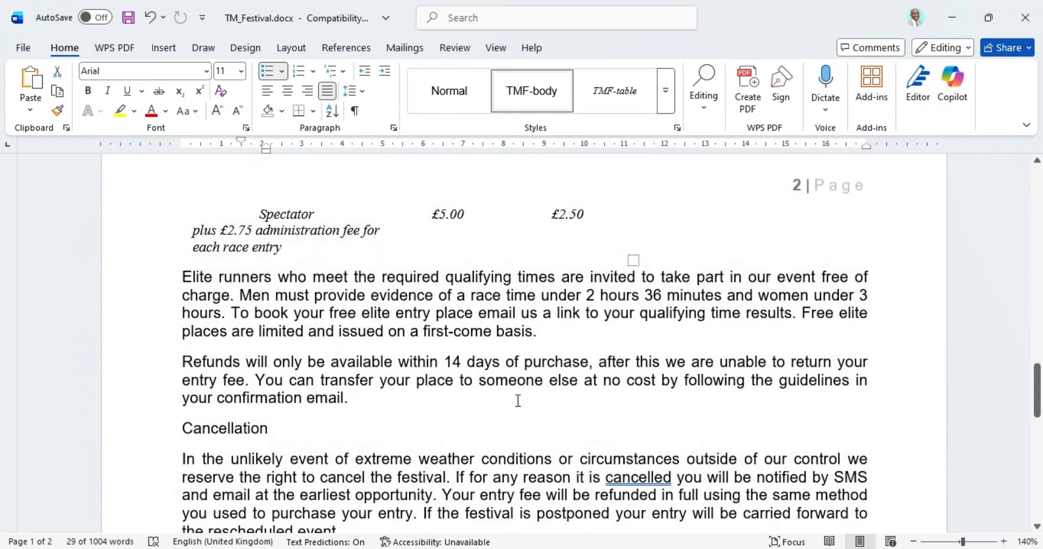
{"action": "scroll", "coordinate": [517, 401], "scroll_direction": "down", "scroll_amount": 15}
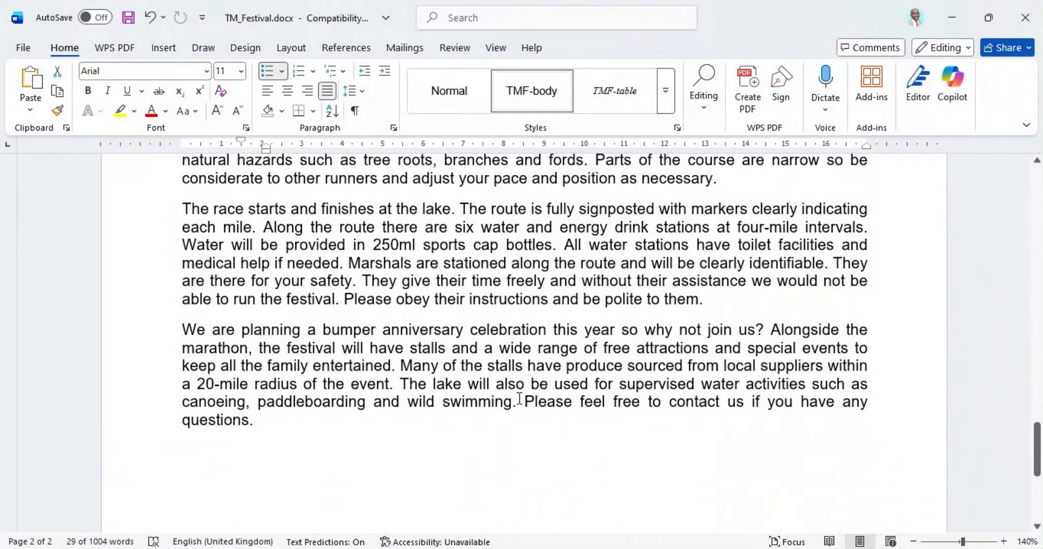
{"action": "left_click", "coordinate": [703, 300]}
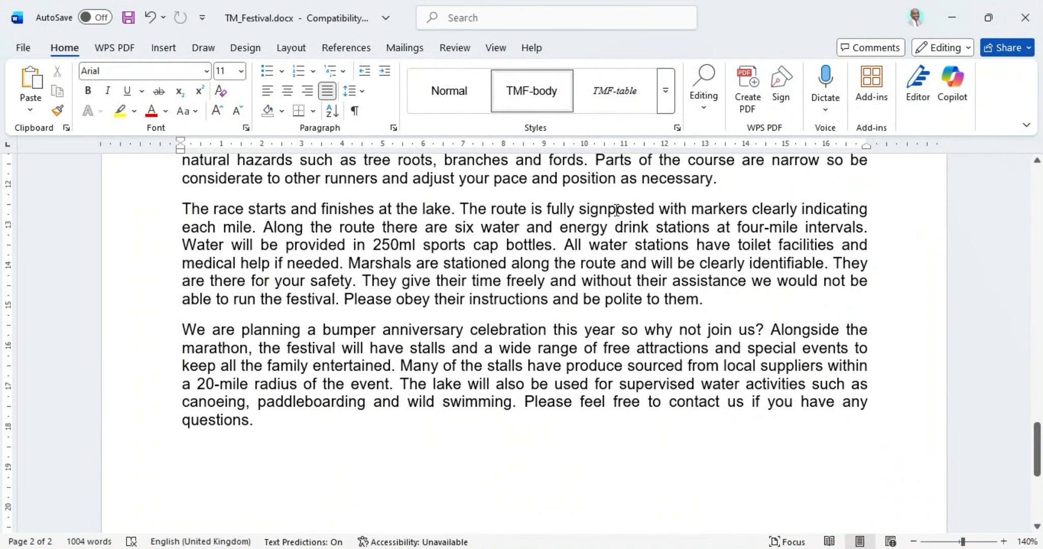
{"action": "left_click_drag", "start_coordinate": [580, 300], "coordinate": [706, 300]}
{"action": "scroll", "coordinate": [620, 291], "scroll_direction": "up", "scroll_amount": 15}
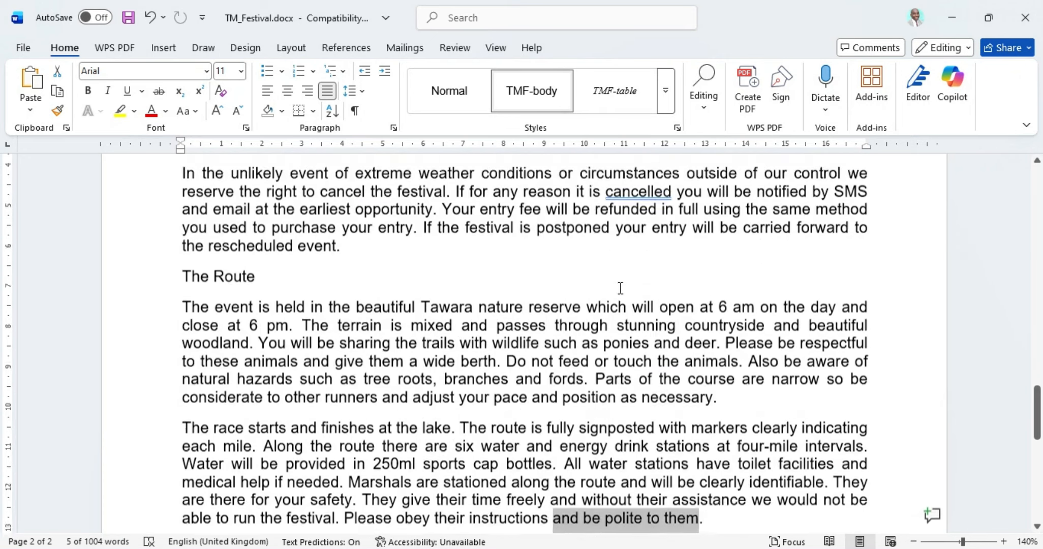
{"action": "scroll", "coordinate": [614, 274], "scroll_direction": "up", "scroll_amount": 2}
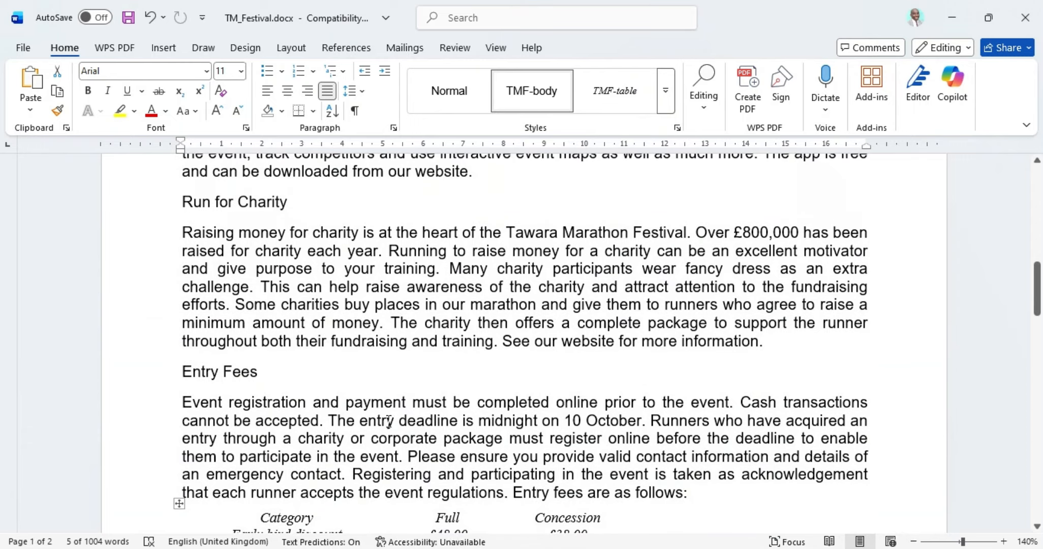
{"action": "scroll", "coordinate": [237, 435], "scroll_direction": "up", "scroll_amount": 8}
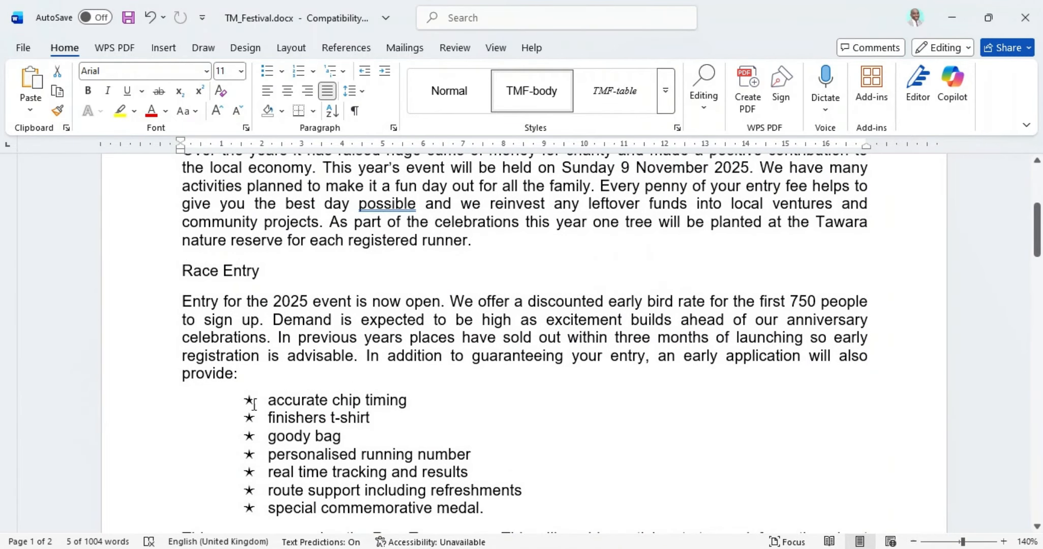
{"action": "left_click_drag", "start_coordinate": [186, 271], "coordinate": [709, 457]}
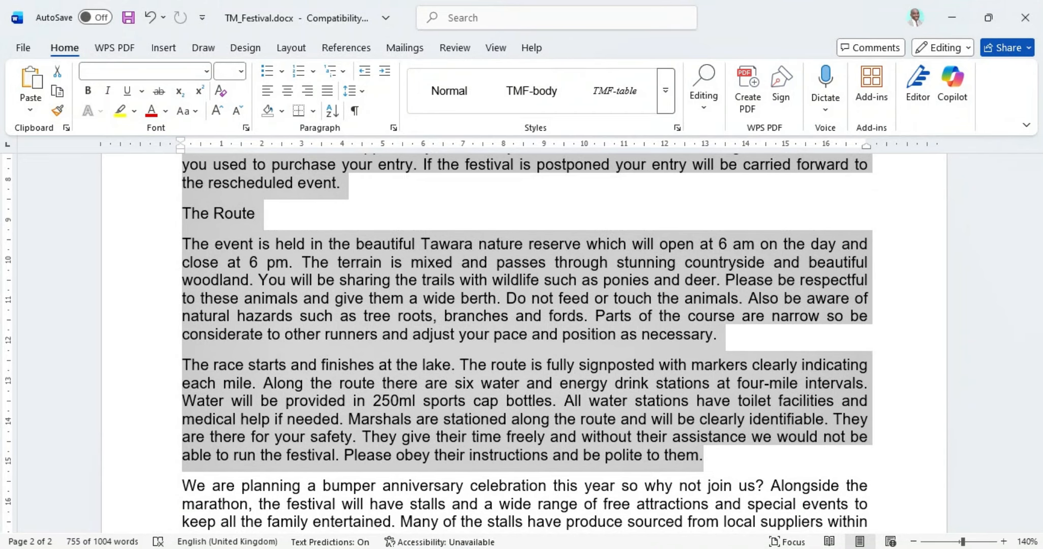
{"action": "key", "text": "alt+Tab"}
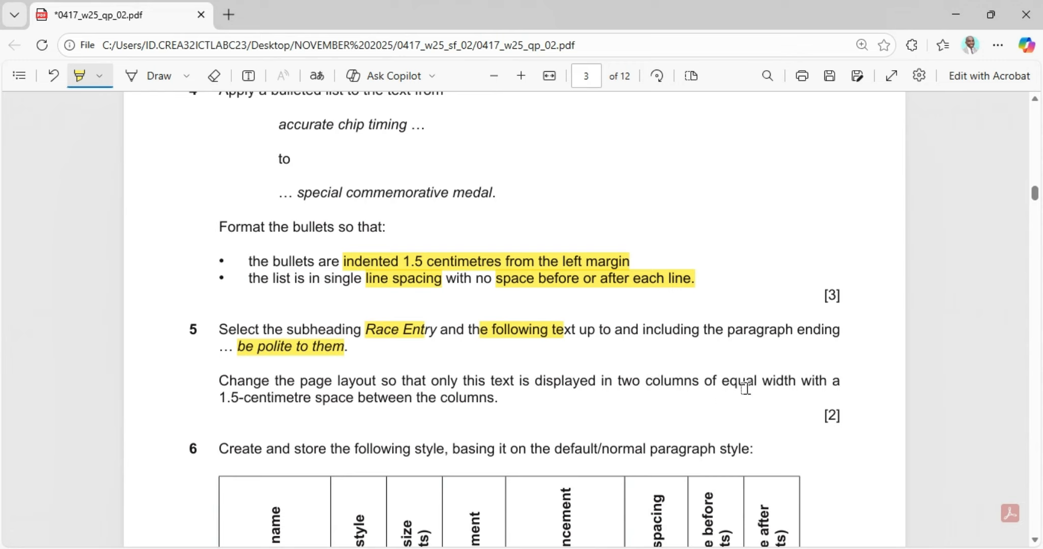
Step: Highlight question 5's equal-width and 1.5 cm column spacing requirements in the exam paper
{"action": "left_click_drag", "start_coordinate": [698, 382], "coordinate": [775, 383]}
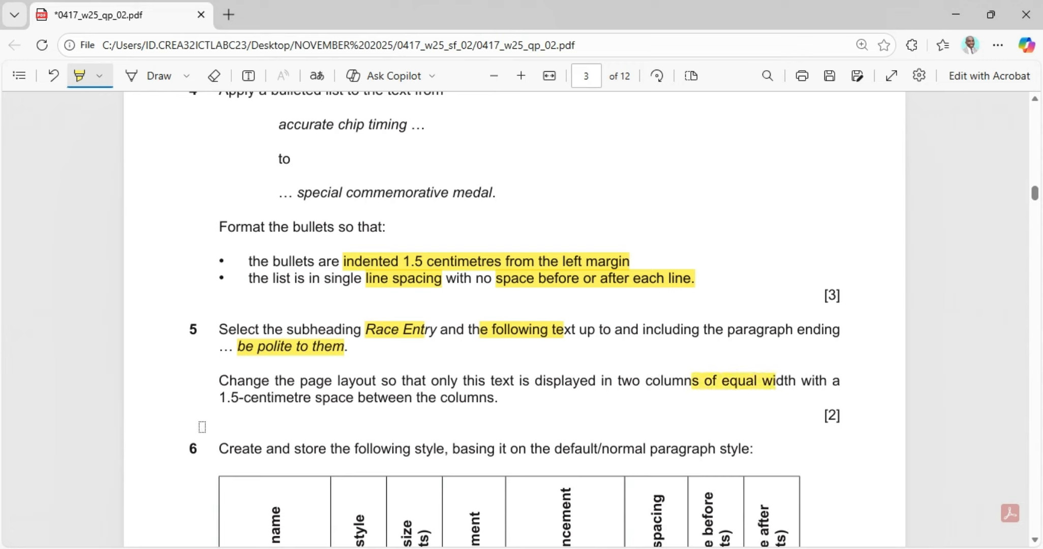
{"action": "left_click_drag", "start_coordinate": [221, 401], "coordinate": [504, 401]}
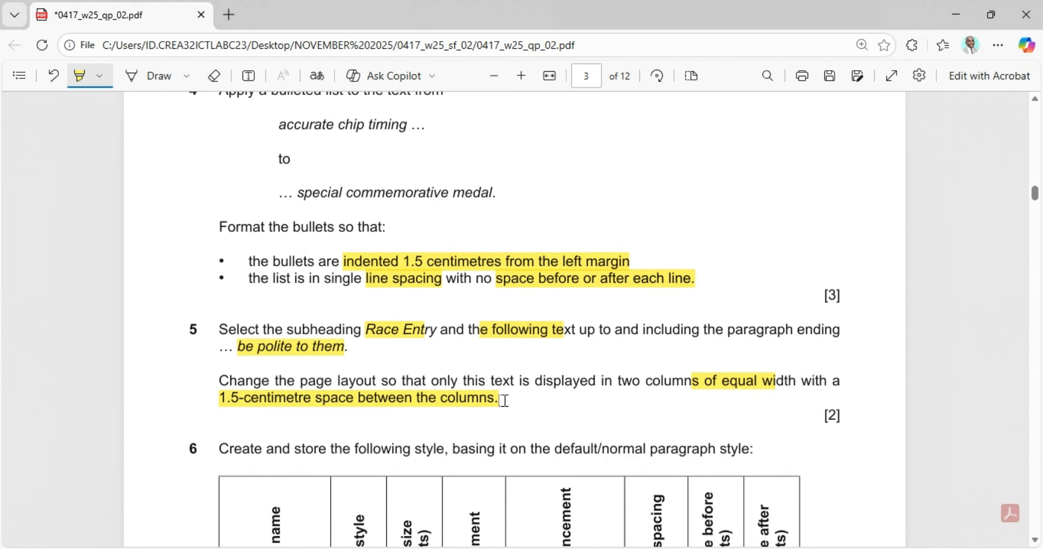
{"action": "key", "text": "alt+Tab"}
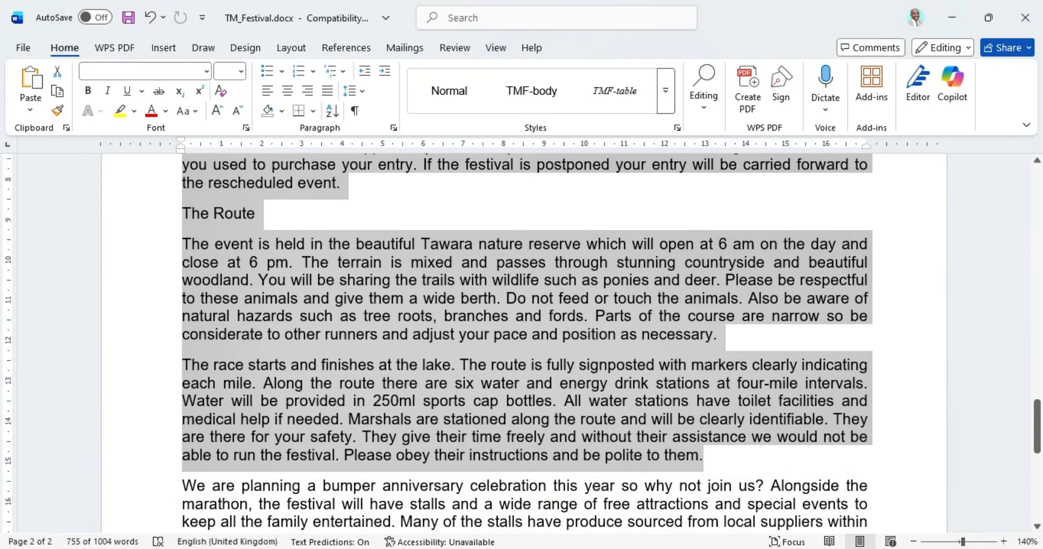
Step: Choose two columns for the selected text in the More Columns settings
{"action": "left_click", "coordinate": [292, 48]}
{"action": "left_click", "coordinate": [157, 115]}
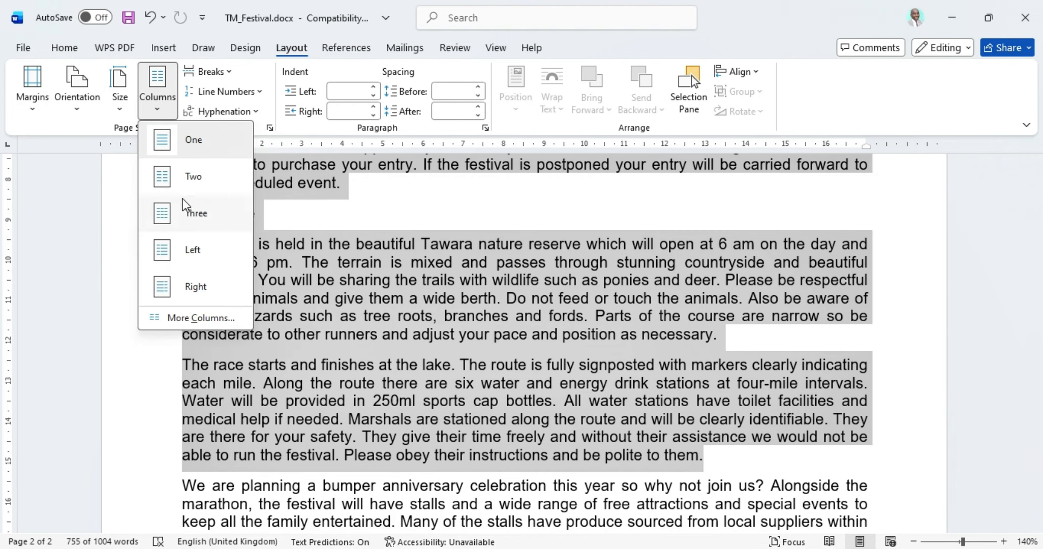
{"action": "left_click", "coordinate": [211, 319]}
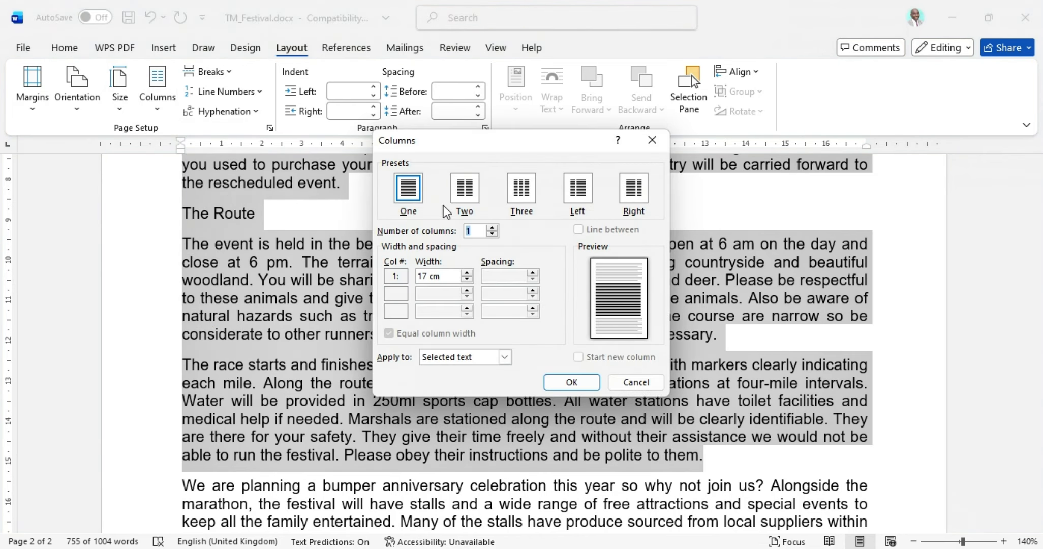
{"action": "left_click", "coordinate": [466, 192]}
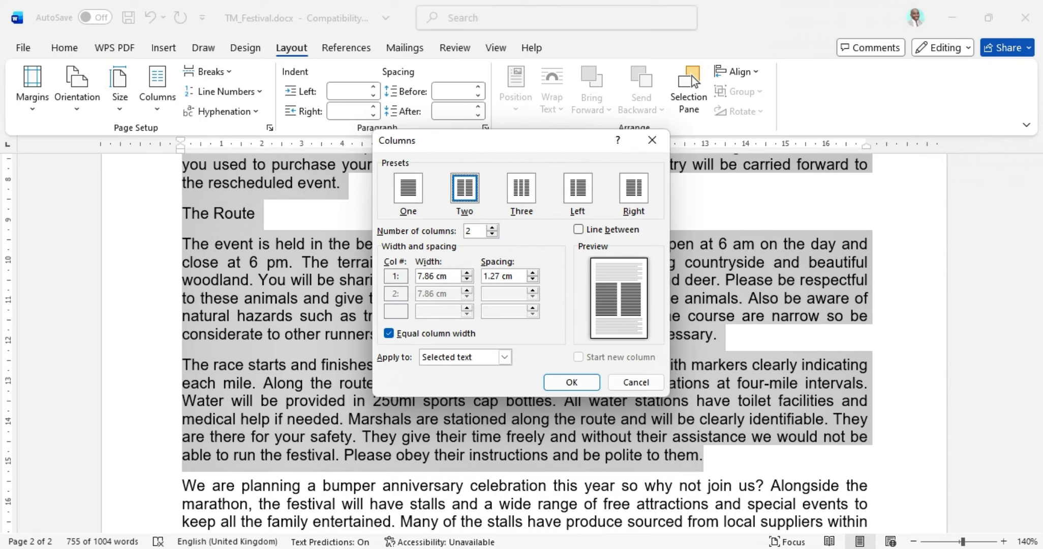
{"action": "key", "text": "alt+Tab"}
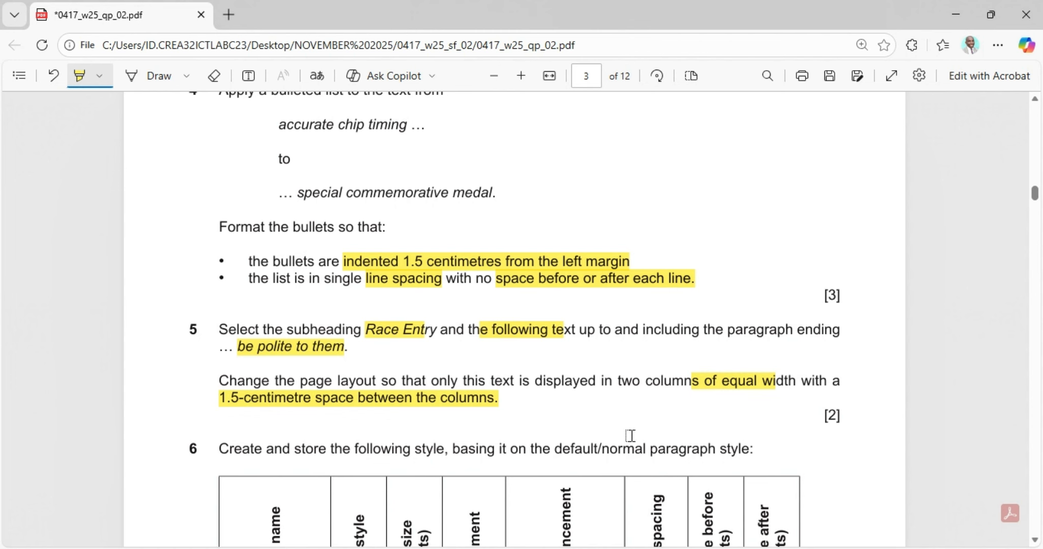
{"action": "key", "text": "alt+Tab"}
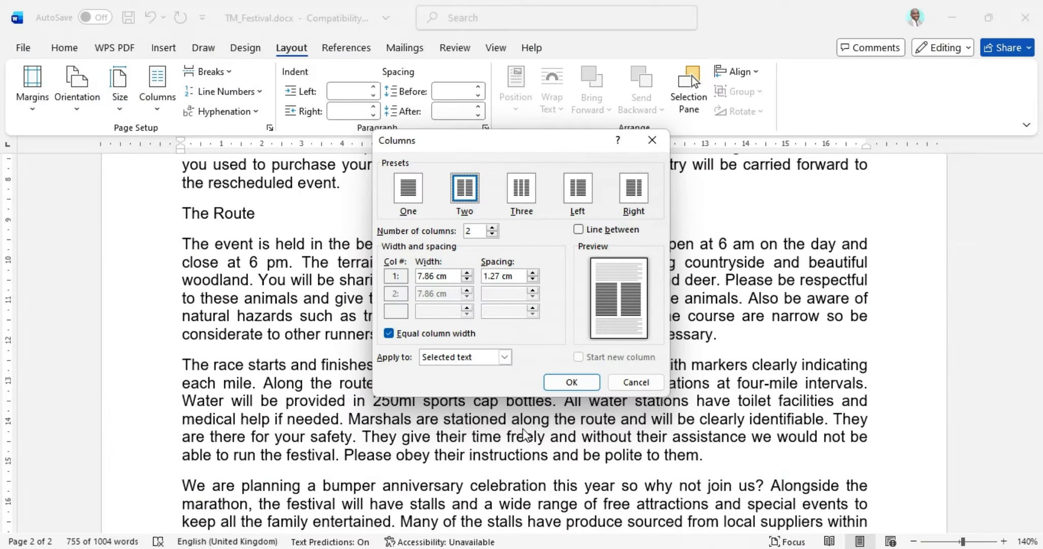
Step: Set the column spacing to 1.5 cm and apply the two-column layout to the selected text
{"action": "left_click_drag", "start_coordinate": [517, 277], "coordinate": [488, 274]}
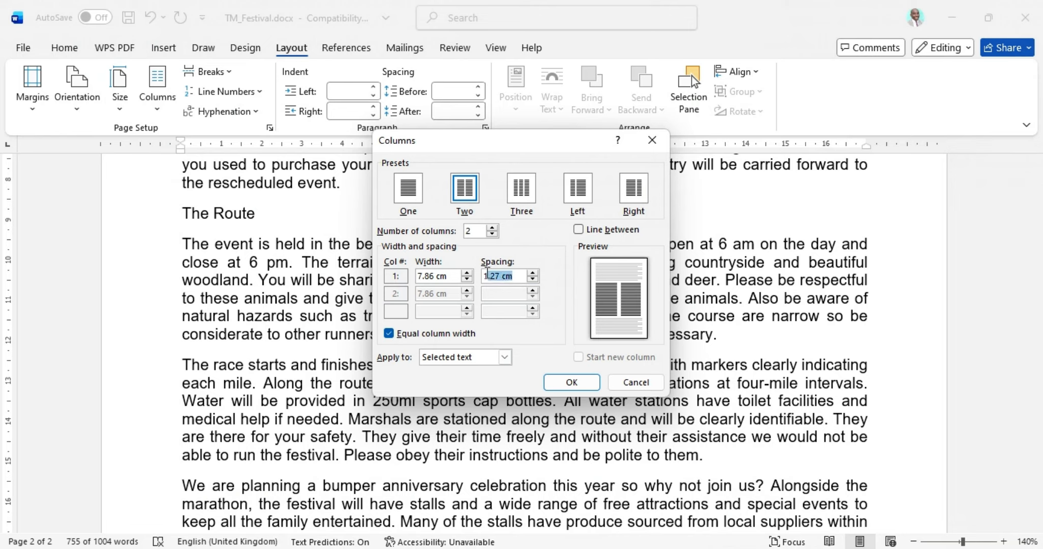
{"action": "type", "text": "1"}
{"action": "key", "text": "alt+Tab"}
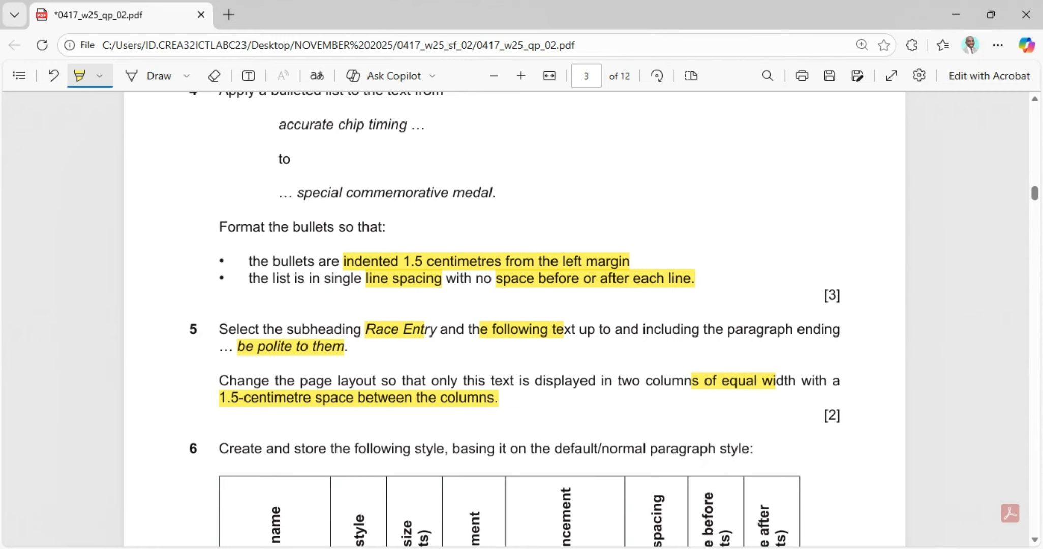
{"action": "key", "text": "alt+Tab"}
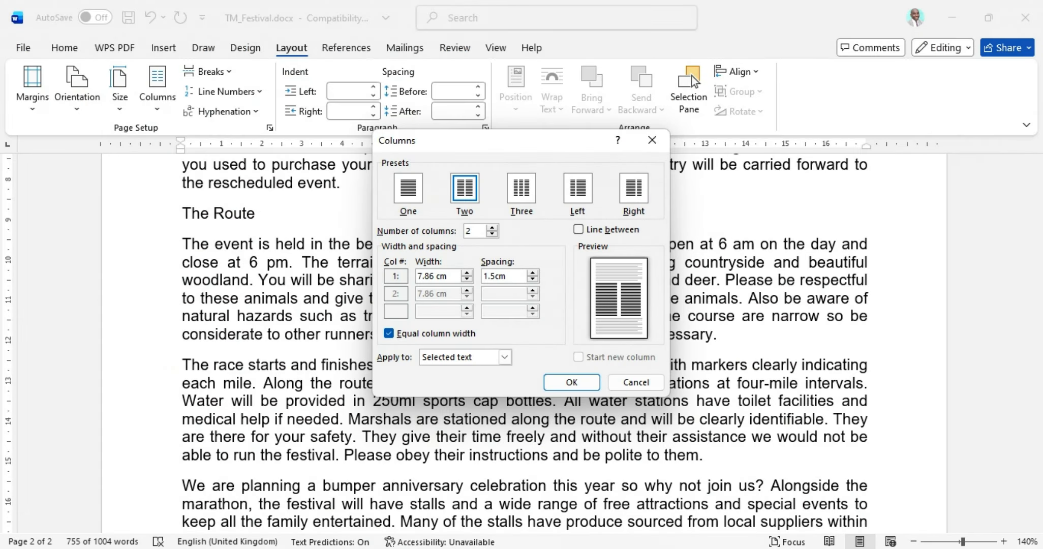
{"action": "left_click", "coordinate": [563, 383]}
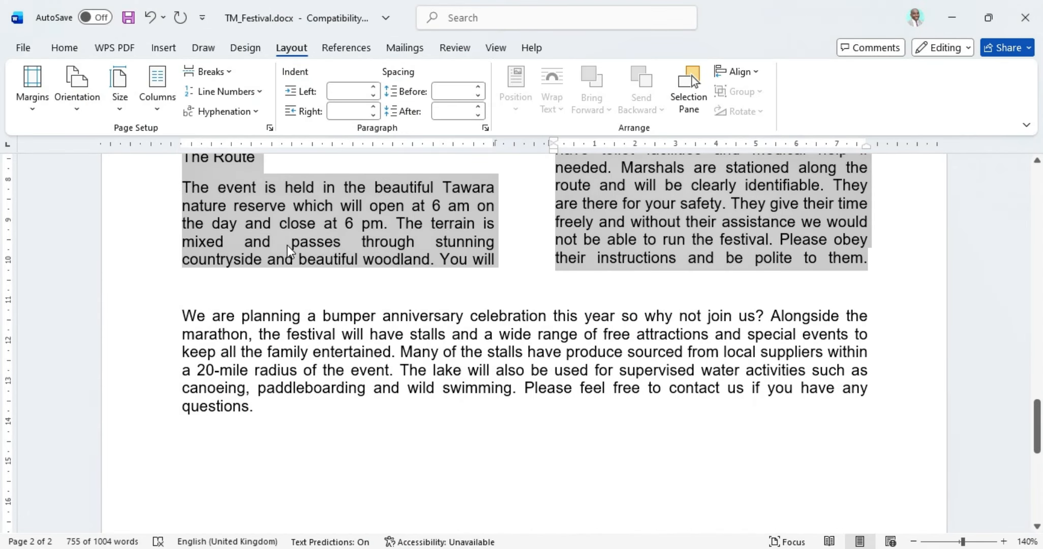
{"action": "scroll", "coordinate": [290, 249], "scroll_direction": "up", "scroll_amount": 15}
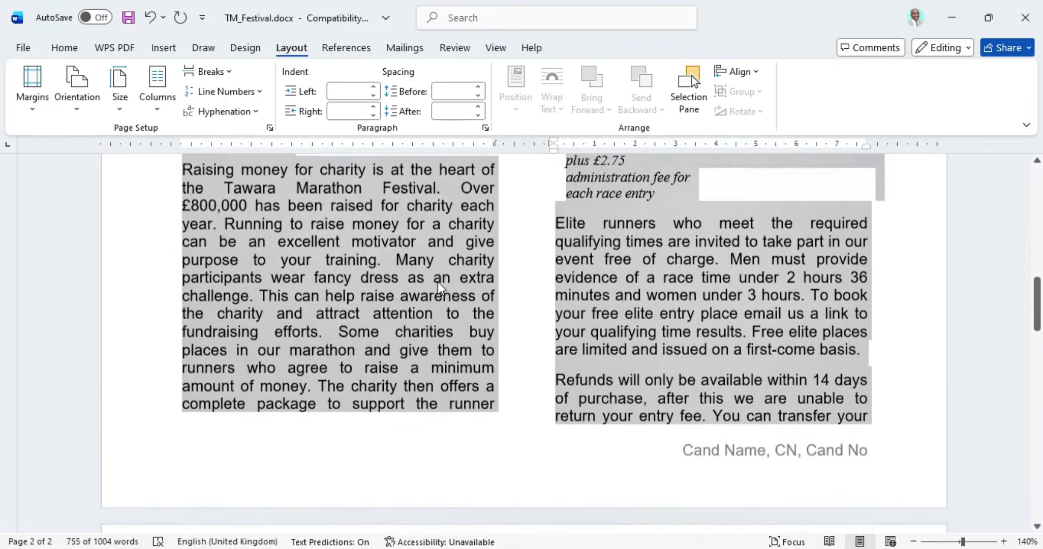
{"action": "scroll", "coordinate": [439, 289], "scroll_direction": "up", "scroll_amount": 12}
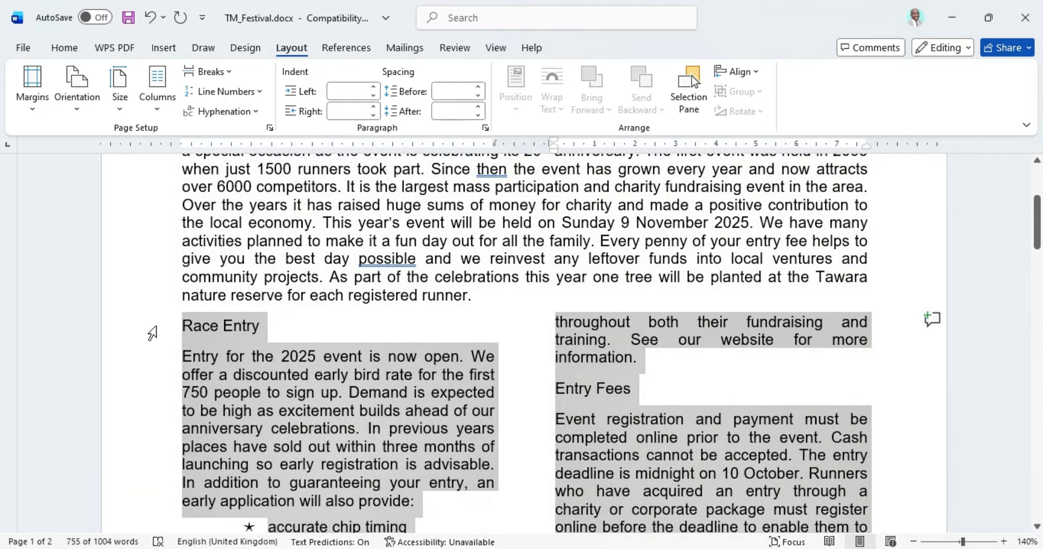
{"action": "scroll", "coordinate": [808, 392], "scroll_direction": "down", "scroll_amount": 15}
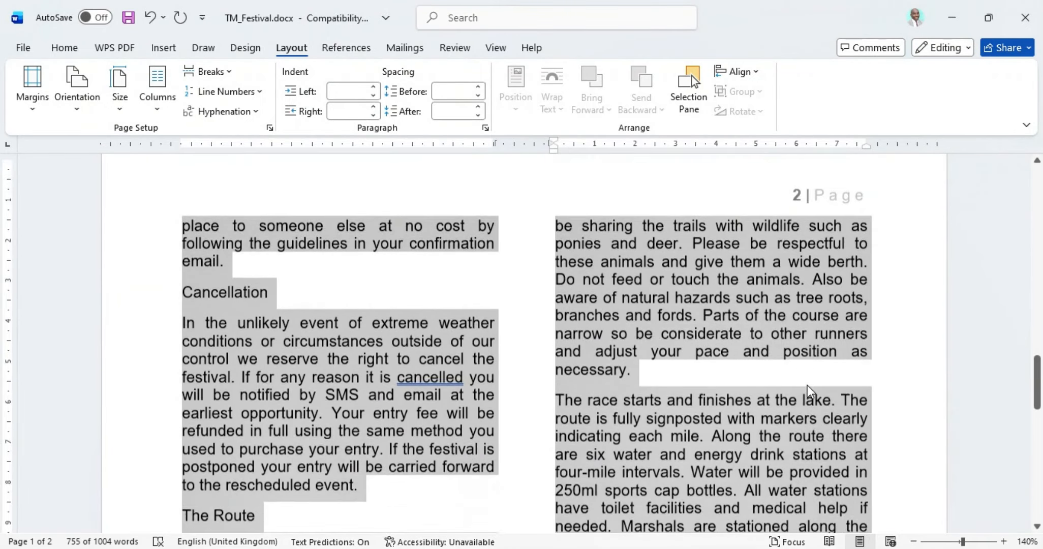
{"action": "scroll", "coordinate": [809, 392], "scroll_direction": "down", "scroll_amount": 5}
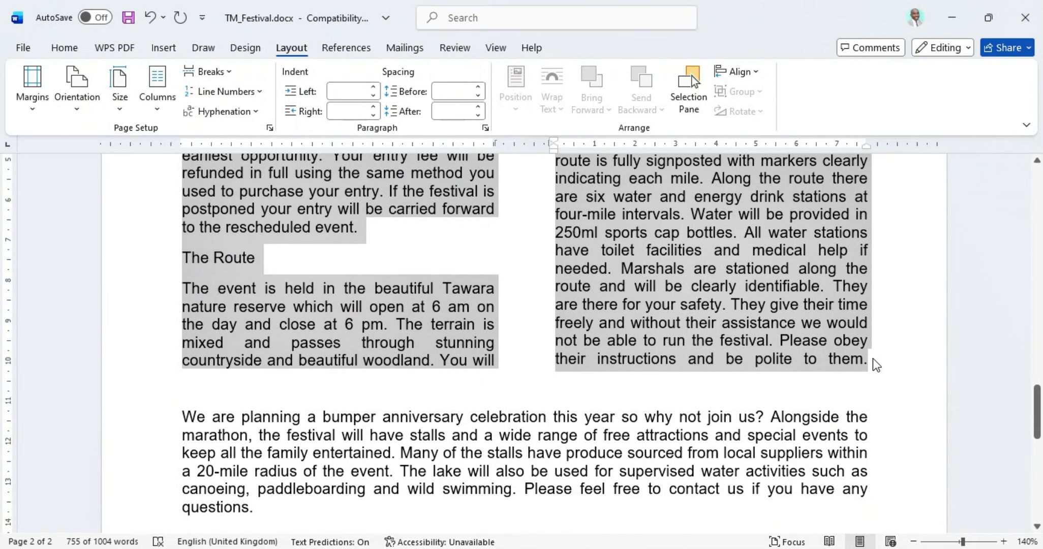
Step: Highlight the TMF-subhead style row in question 6's table of the exam paper
{"action": "key", "text": "alt+Tab"}
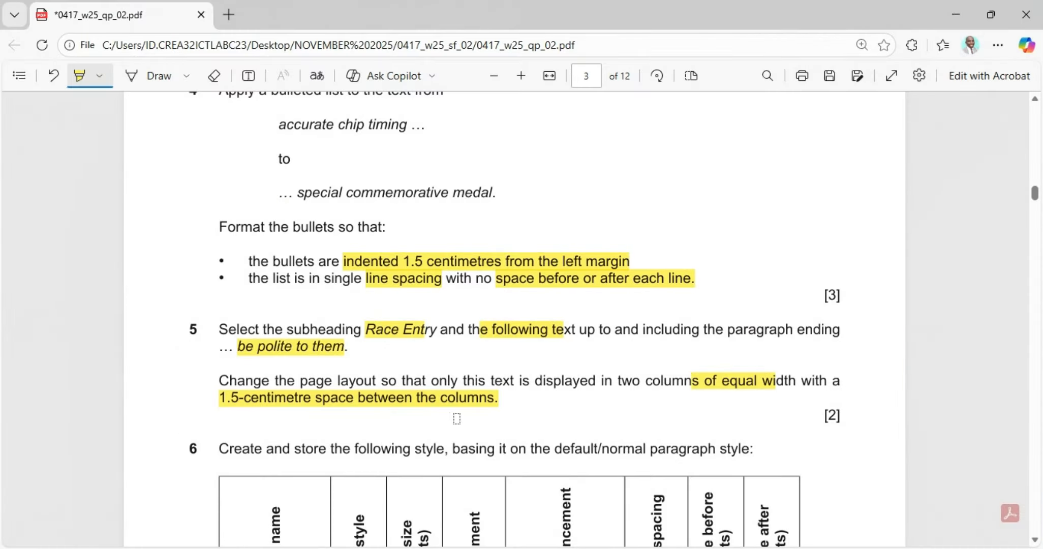
{"action": "scroll", "coordinate": [386, 362], "scroll_direction": "down", "scroll_amount": 3}
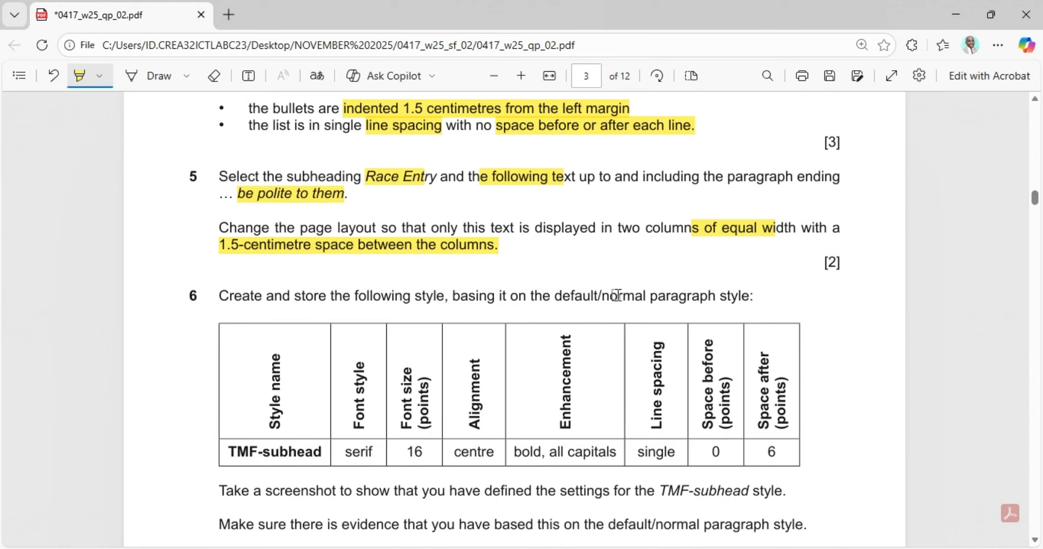
{"action": "scroll", "coordinate": [753, 308], "scroll_direction": "down", "scroll_amount": 1}
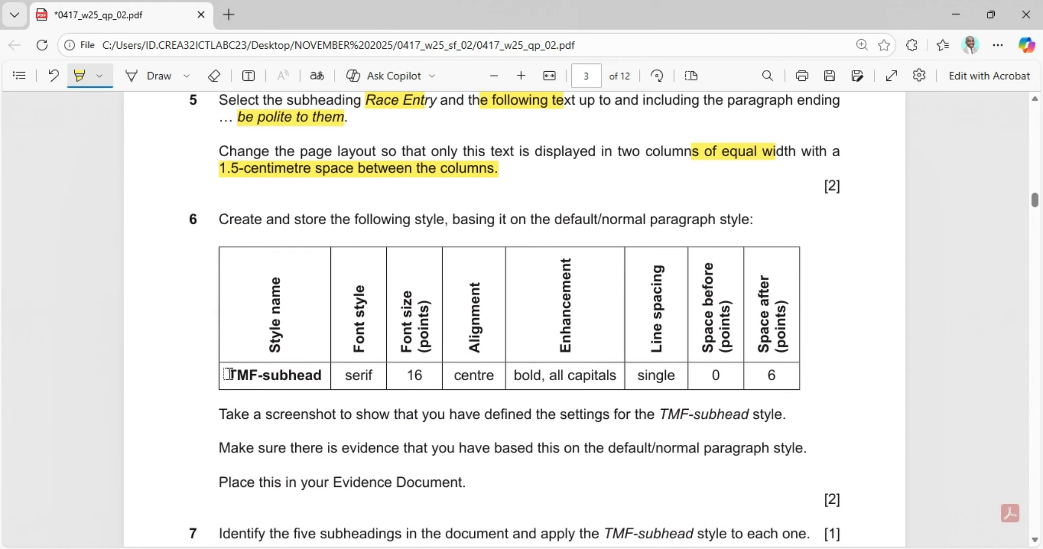
{"action": "left_click_drag", "start_coordinate": [228, 373], "coordinate": [779, 377]}
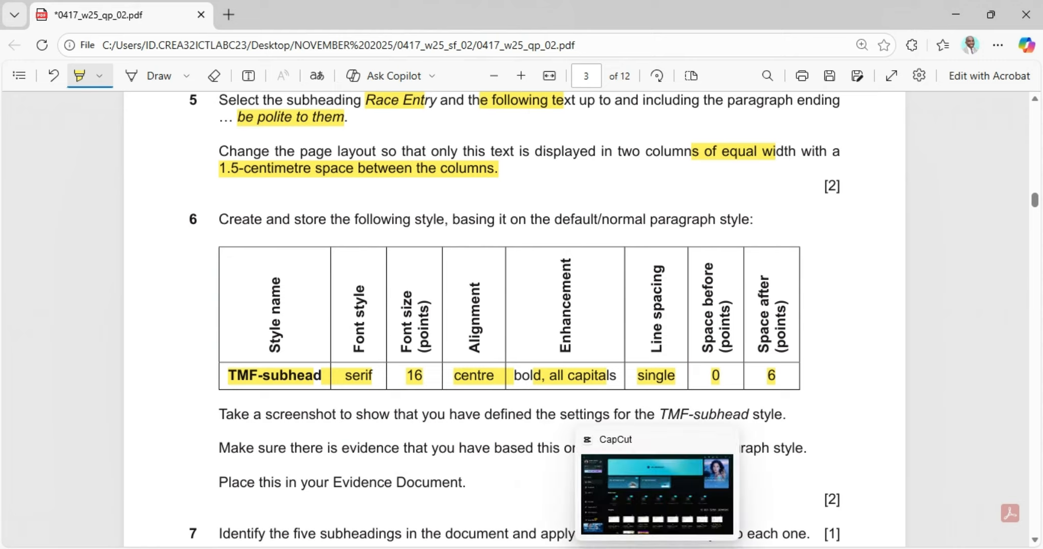
Step: Return to the festival document and place the cursor in the Race Entry subheading
{"action": "left_click", "coordinate": [588, 548]}
{"action": "scroll", "coordinate": [357, 442], "scroll_direction": "up", "scroll_amount": 15}
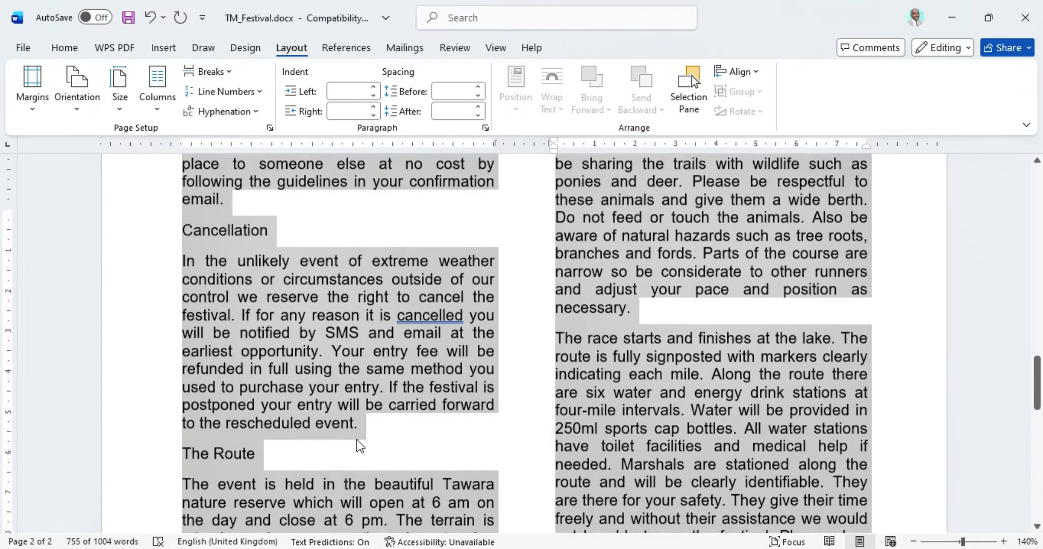
{"action": "scroll", "coordinate": [356, 396], "scroll_direction": "up", "scroll_amount": 10}
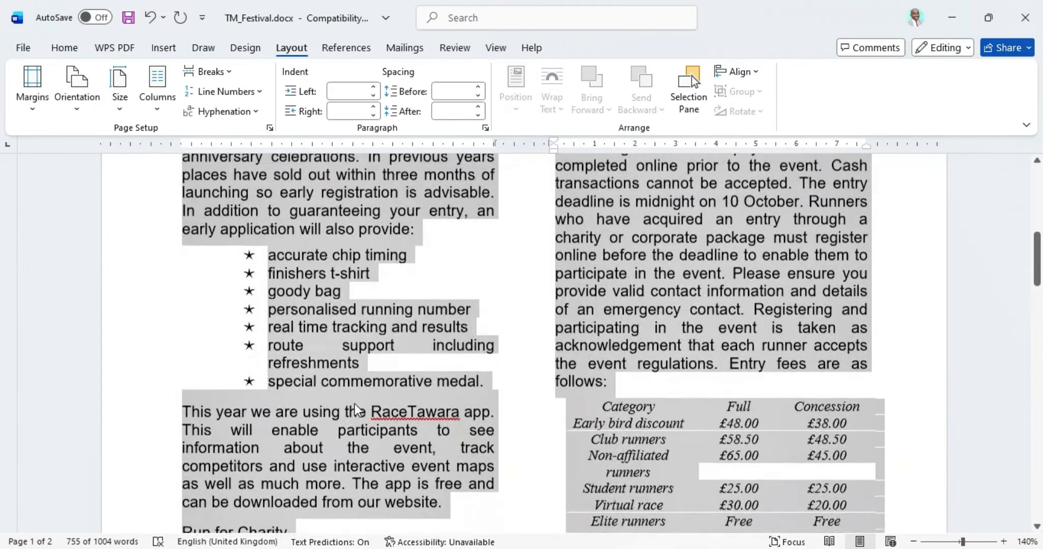
{"action": "scroll", "coordinate": [354, 407], "scroll_direction": "down", "scroll_amount": 2}
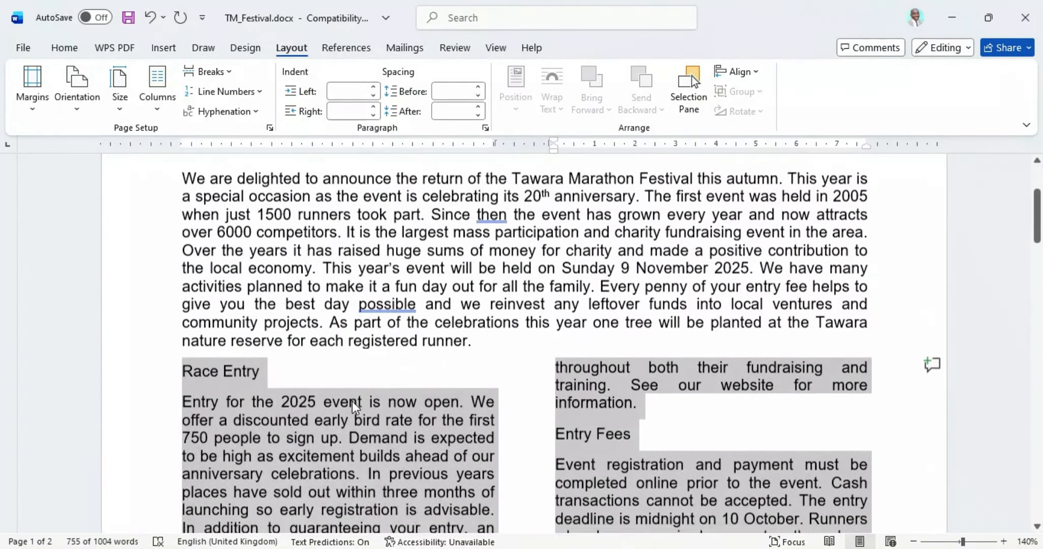
{"action": "left_click", "coordinate": [183, 371]}
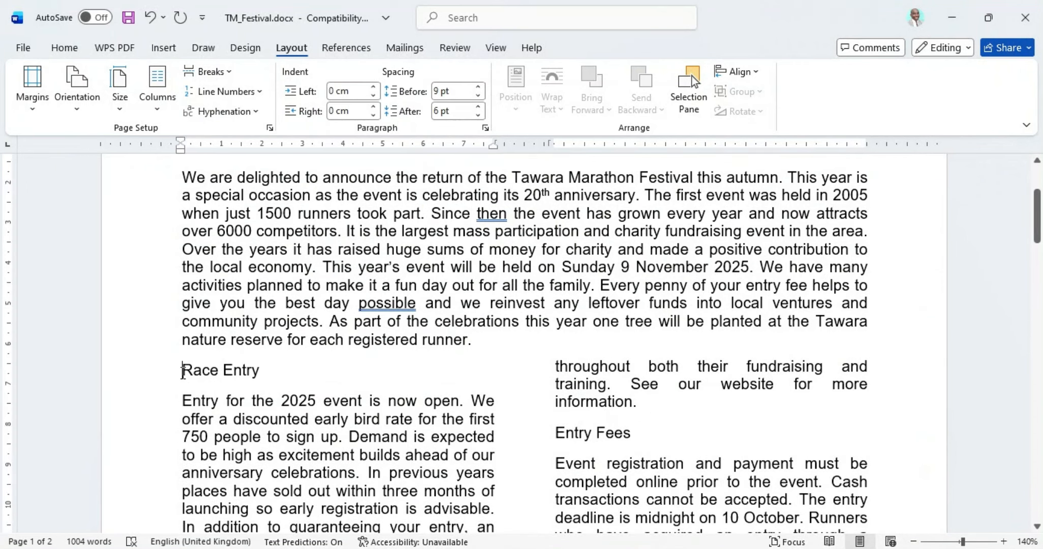
Step: Start a new style from the current formatting from the Styles gallery and name it TMF-subhead
{"action": "left_click", "coordinate": [66, 49]}
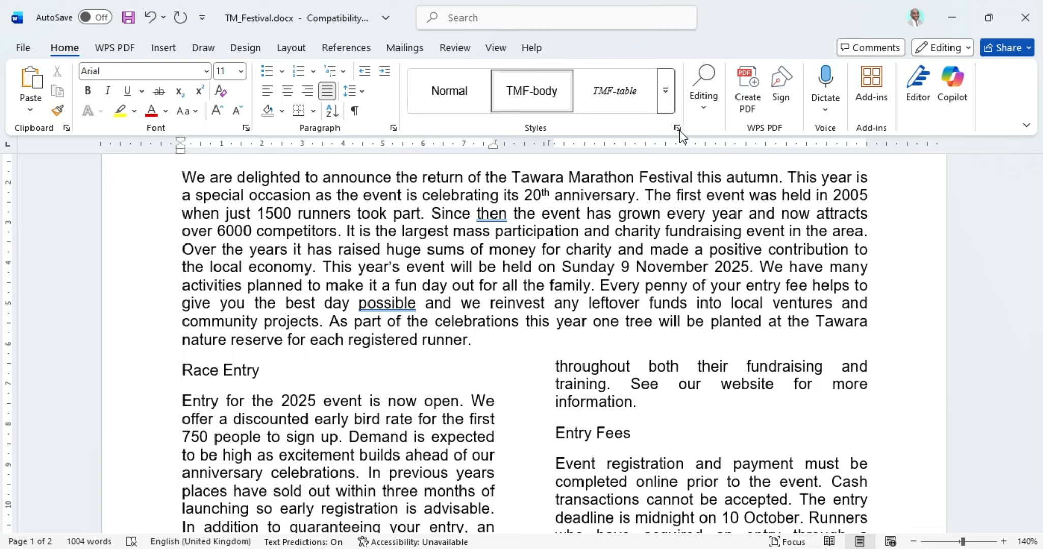
{"action": "left_click", "coordinate": [665, 92]}
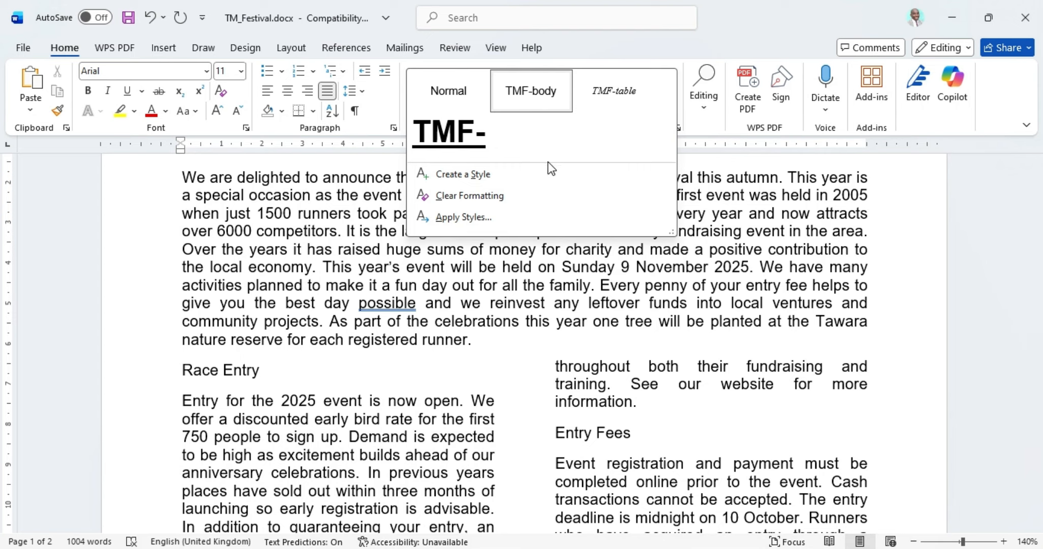
{"action": "left_click", "coordinate": [474, 173]}
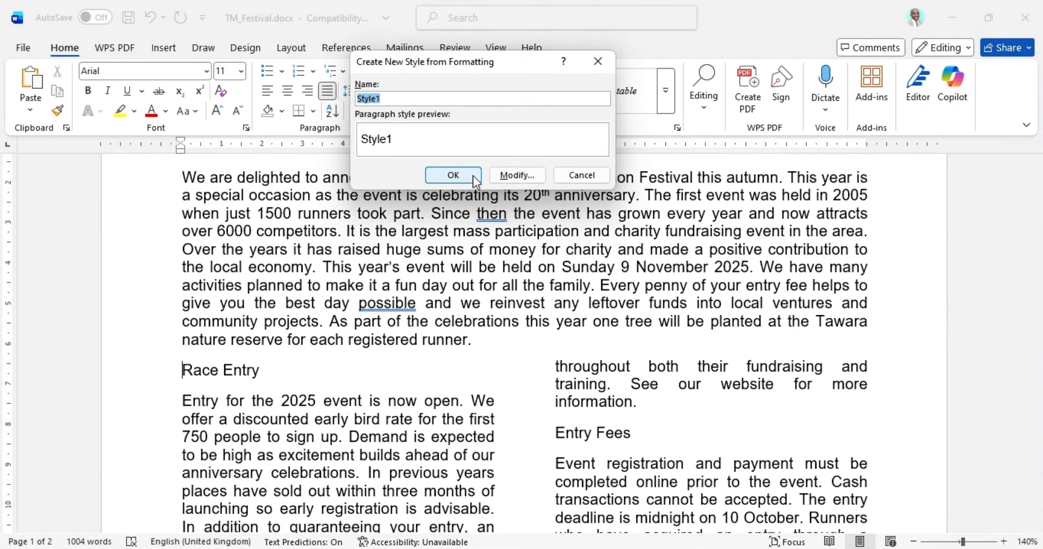
{"action": "left_click", "coordinate": [593, 548]}
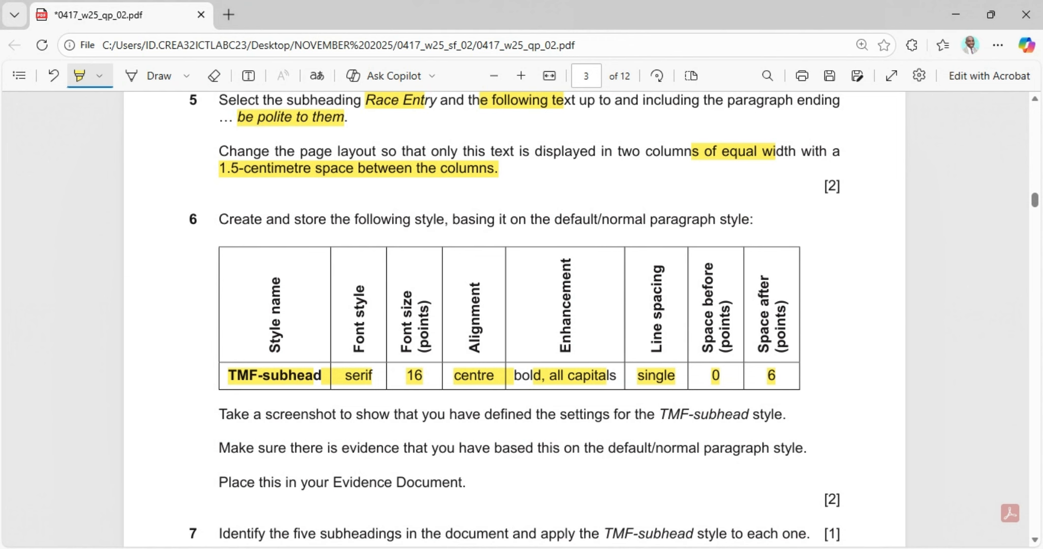
{"action": "left_click", "coordinate": [592, 548]}
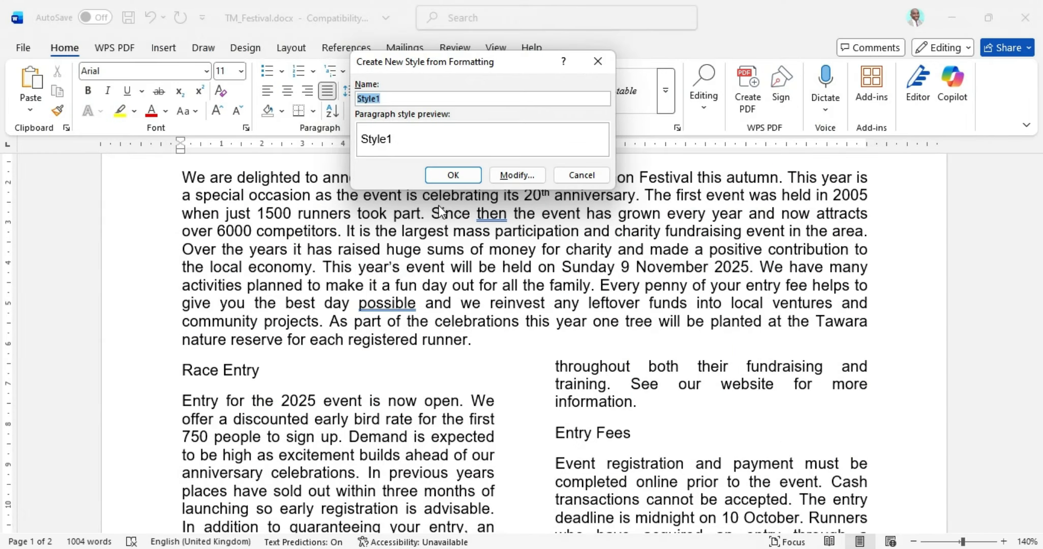
{"action": "type", "text": "TMF-subhead"}
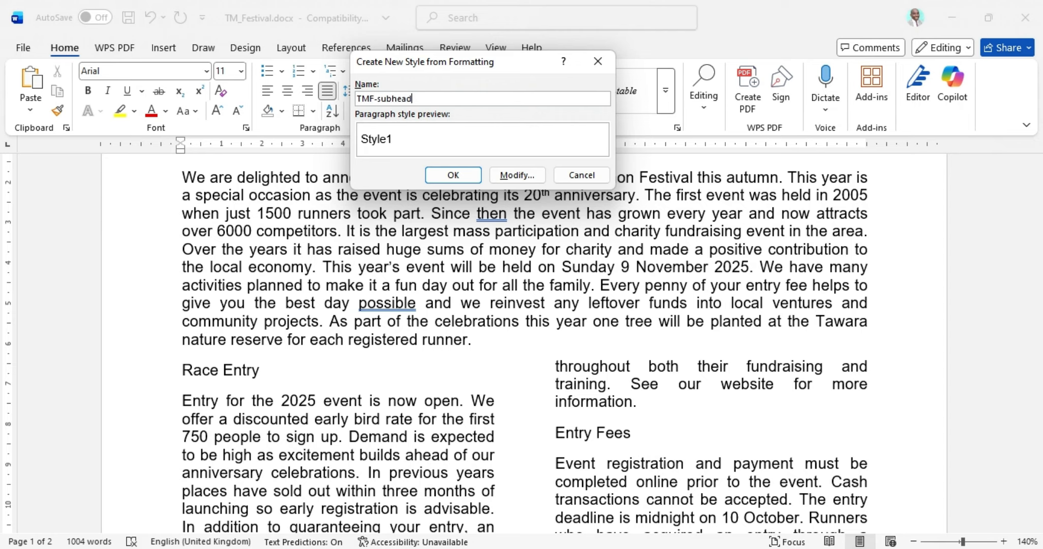
Step: Expand the new style's full settings and base it on Normal
{"action": "left_click", "coordinate": [517, 175]}
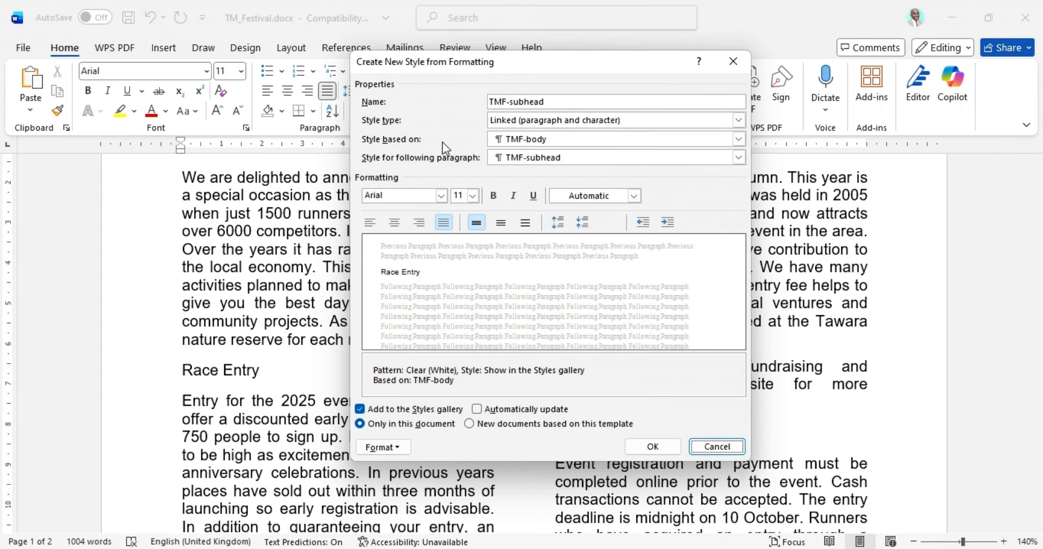
{"action": "left_click", "coordinate": [739, 139]}
{"action": "left_click", "coordinate": [554, 162]}
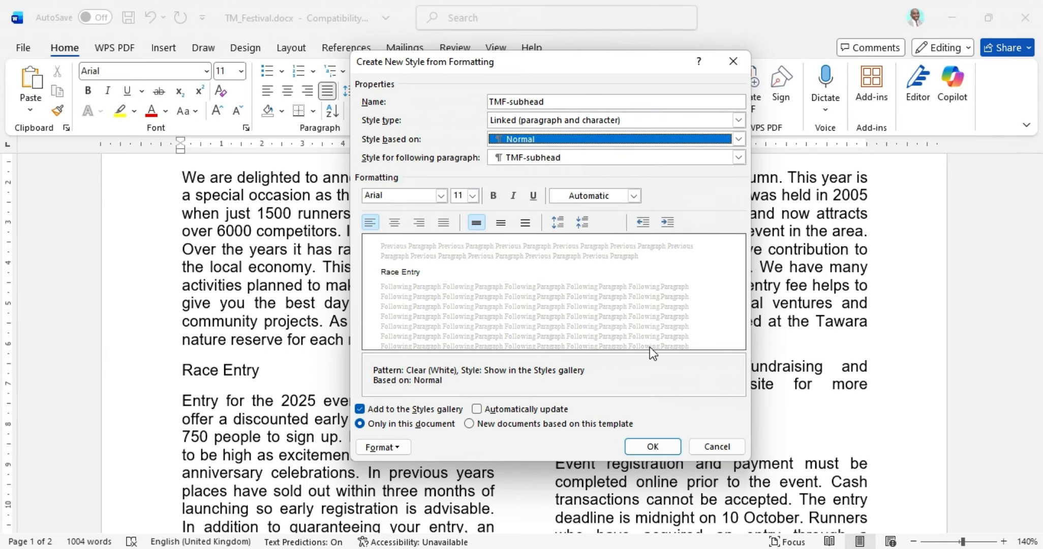
Step: Highlight 'default/normal' in question 6 of the exam paper, then return to Word
{"action": "key", "text": "alt+Tab"}
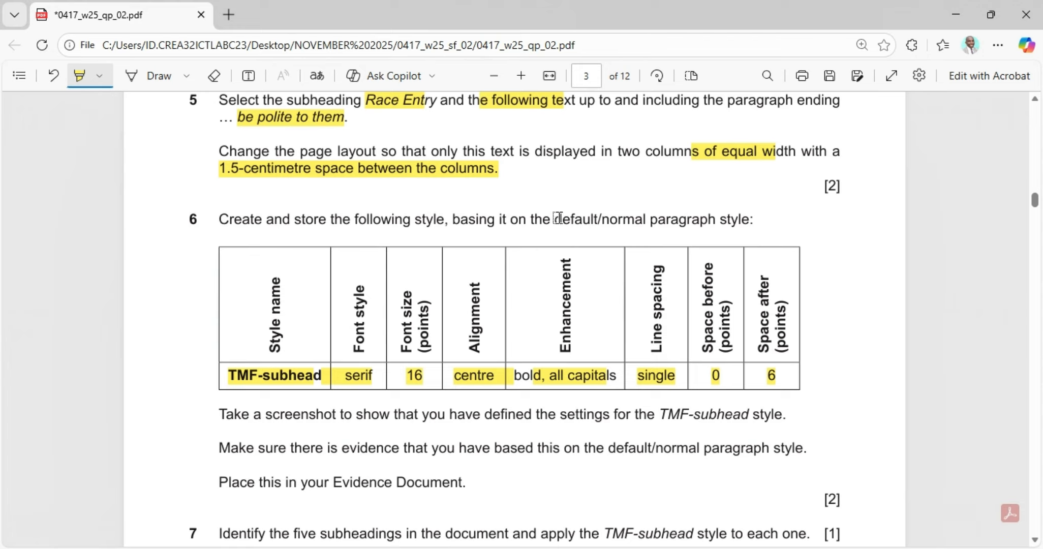
{"action": "left_click_drag", "start_coordinate": [555, 219], "coordinate": [651, 217]}
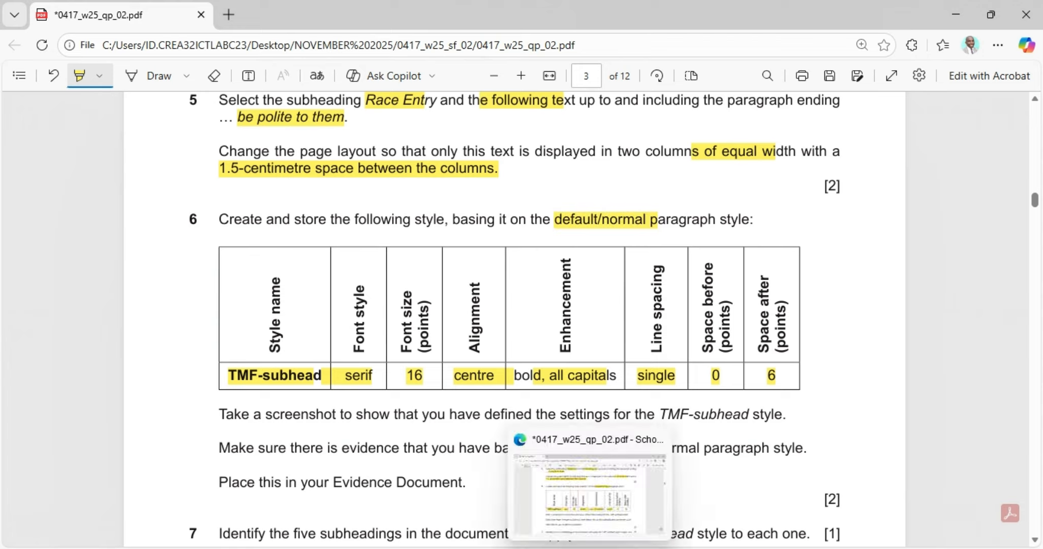
{"action": "left_click", "coordinate": [556, 545]}
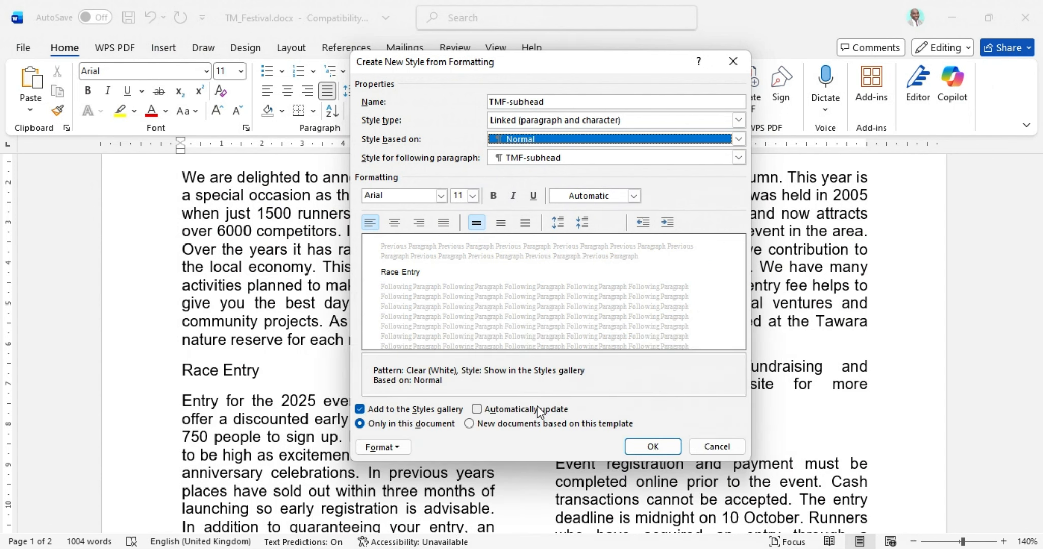
Step: Set the TMF-subhead style's font to Times New Roman, 16 pt
{"action": "left_click", "coordinate": [405, 193]}
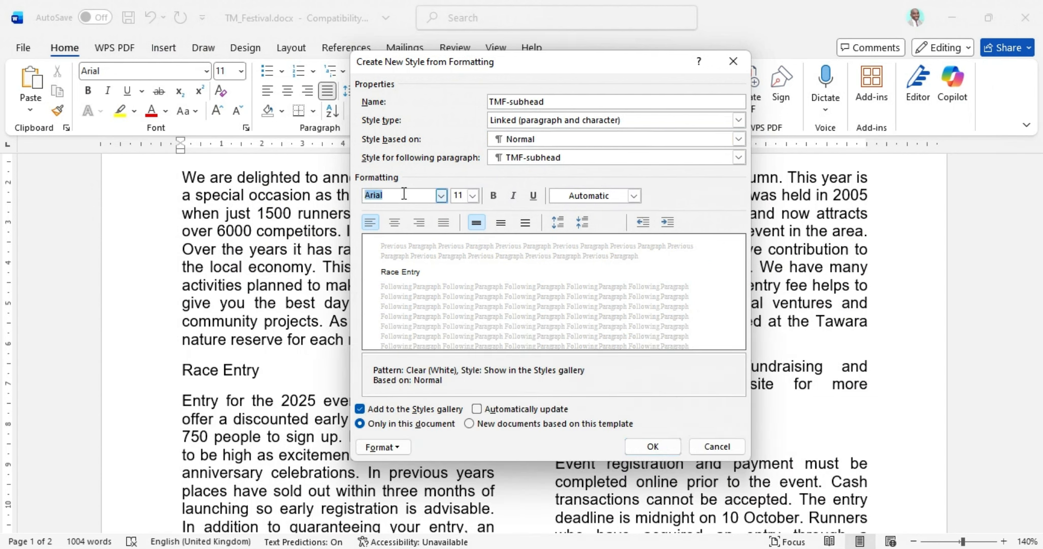
{"action": "type", "text": "Times New Roman"}
{"action": "key", "text": "alt+Tab"}
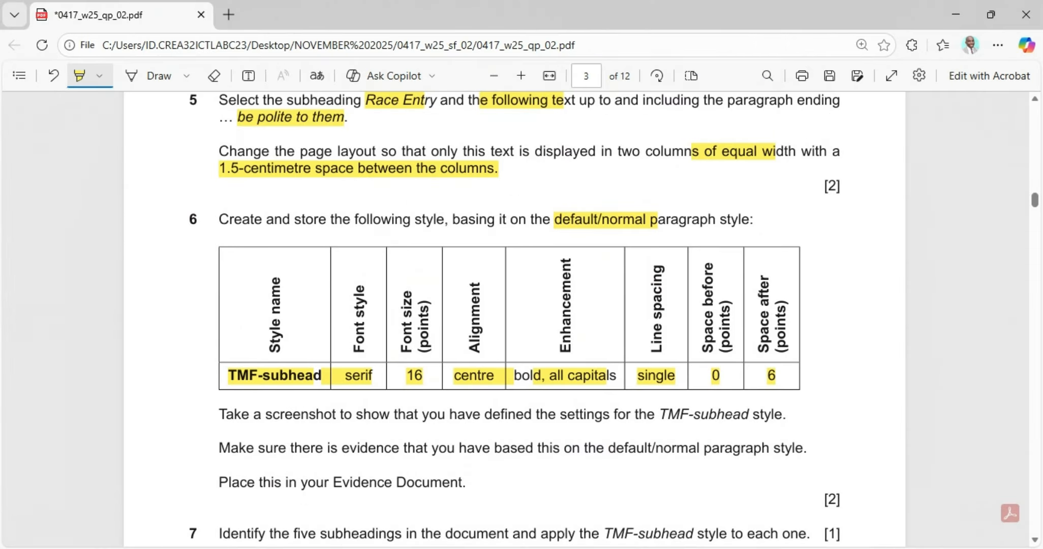
{"action": "key", "text": "alt+Tab"}
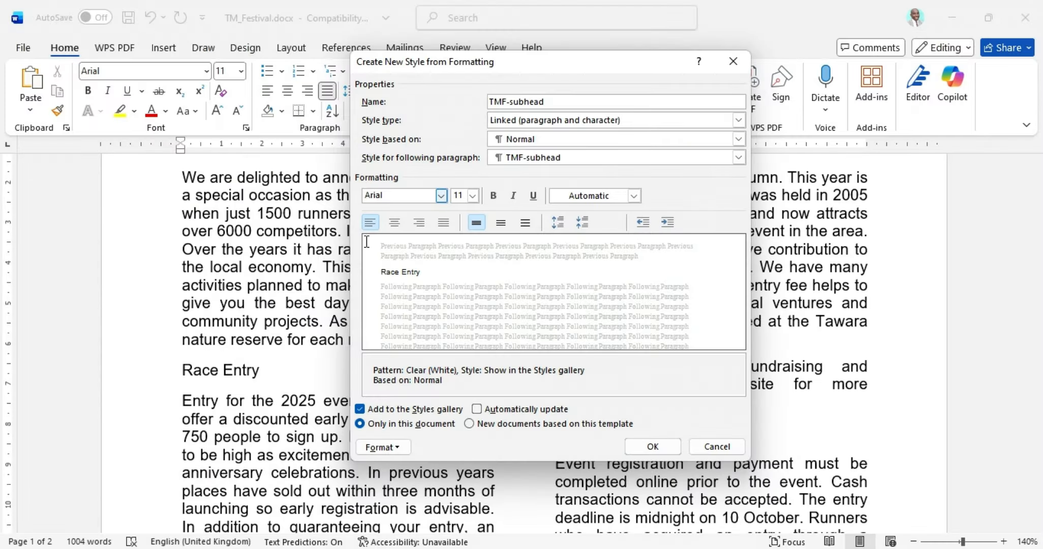
{"action": "double_click", "coordinate": [412, 201]}
{"action": "type", "text": "Times New Roman"}
{"action": "left_click", "coordinate": [421, 196]}
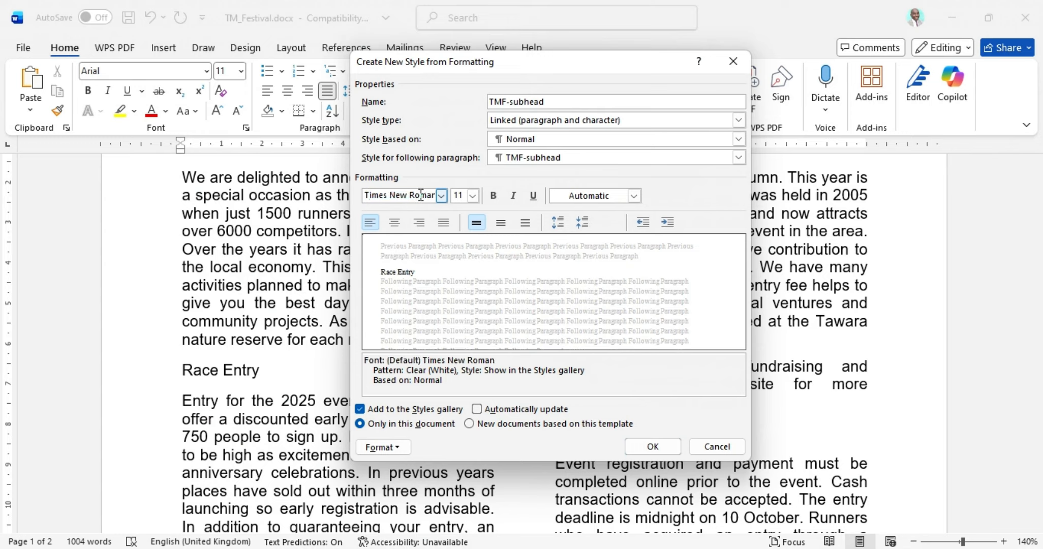
{"action": "left_click", "coordinate": [473, 196]}
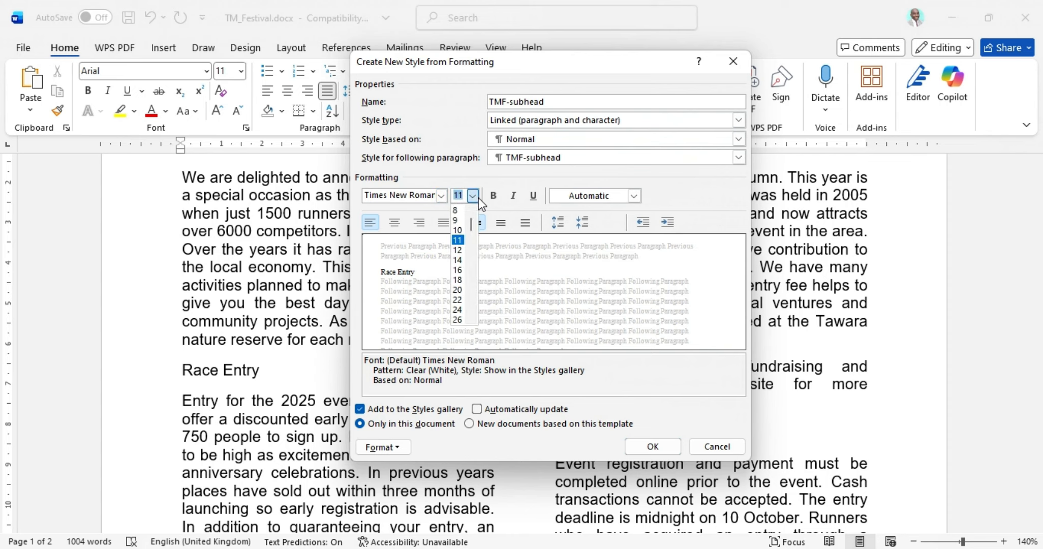
{"action": "left_click", "coordinate": [460, 270]}
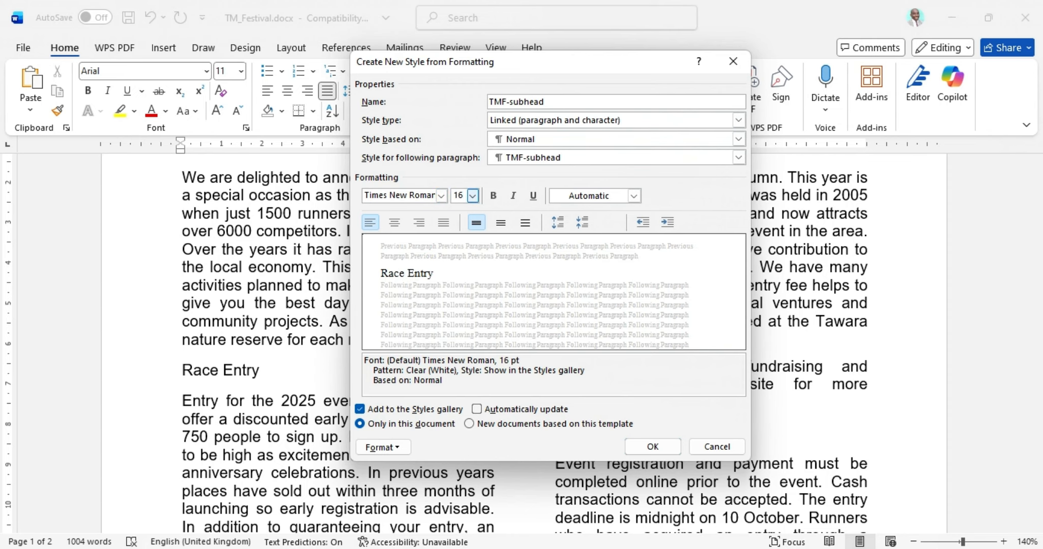
Step: Make the style centred and bold, checking the exam requirements
{"action": "left_click", "coordinate": [589, 545]}
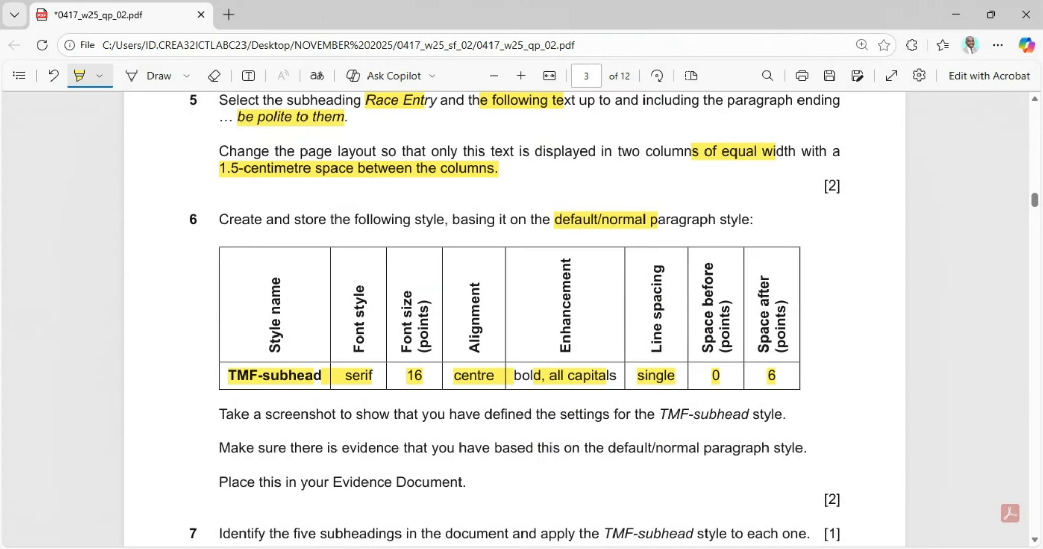
{"action": "key", "text": "alt+Tab"}
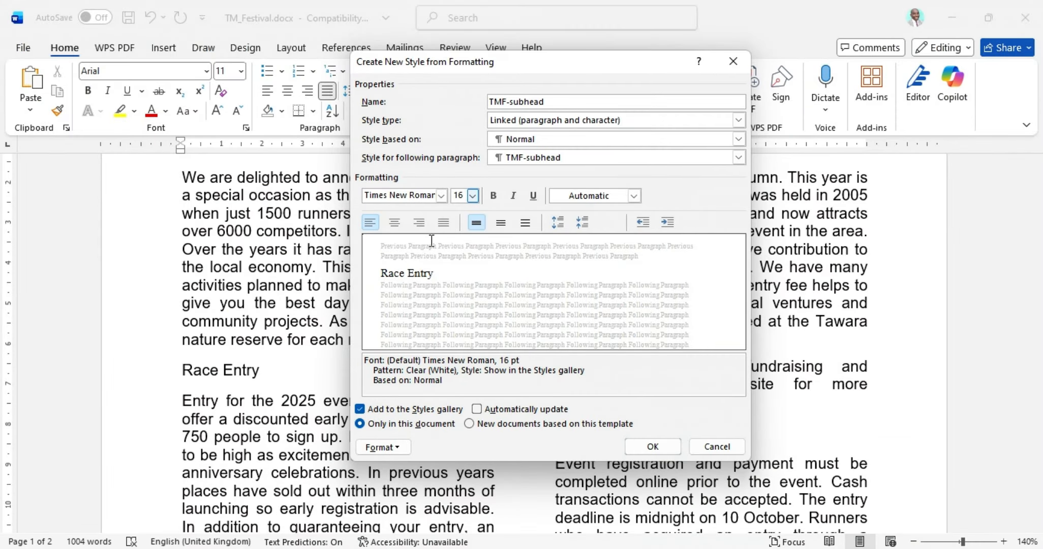
{"action": "left_click", "coordinate": [395, 223]}
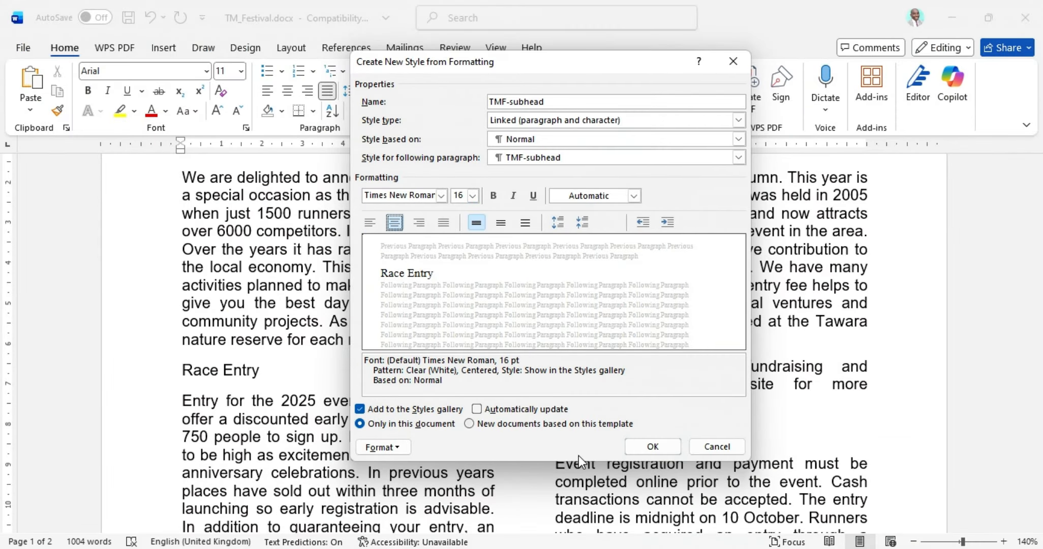
{"action": "key", "text": "alt+Tab"}
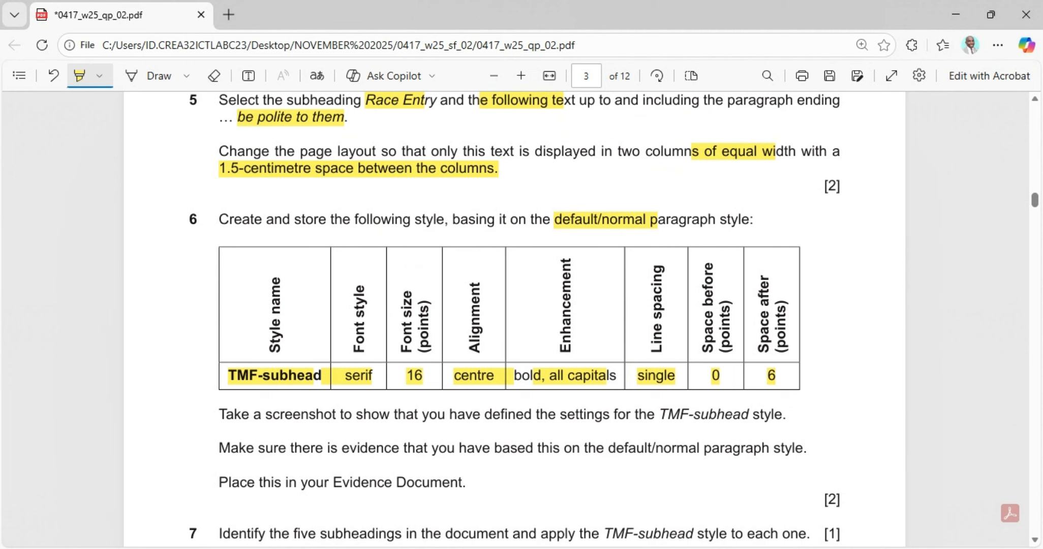
{"action": "key", "text": "alt+Tab"}
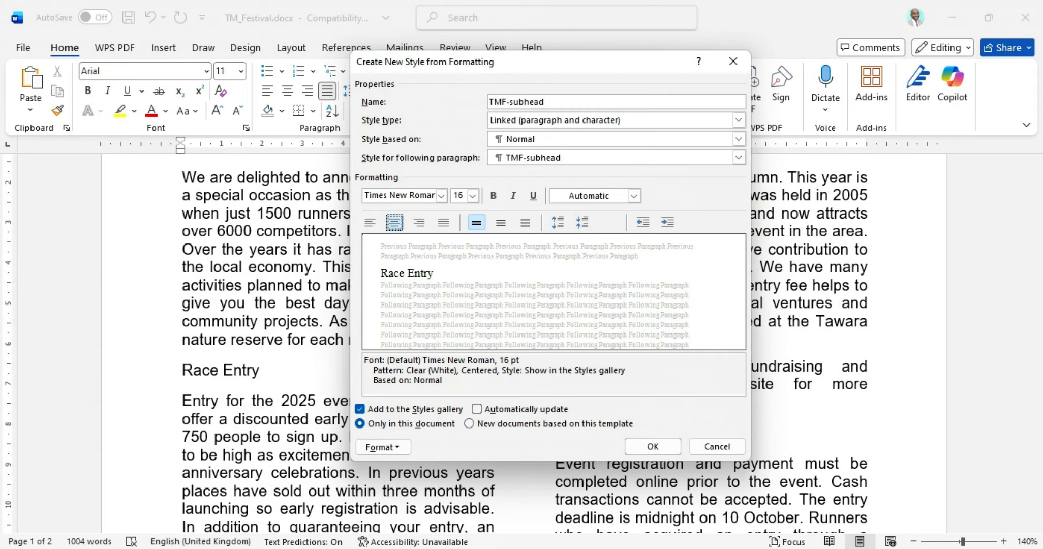
{"action": "left_click", "coordinate": [493, 196]}
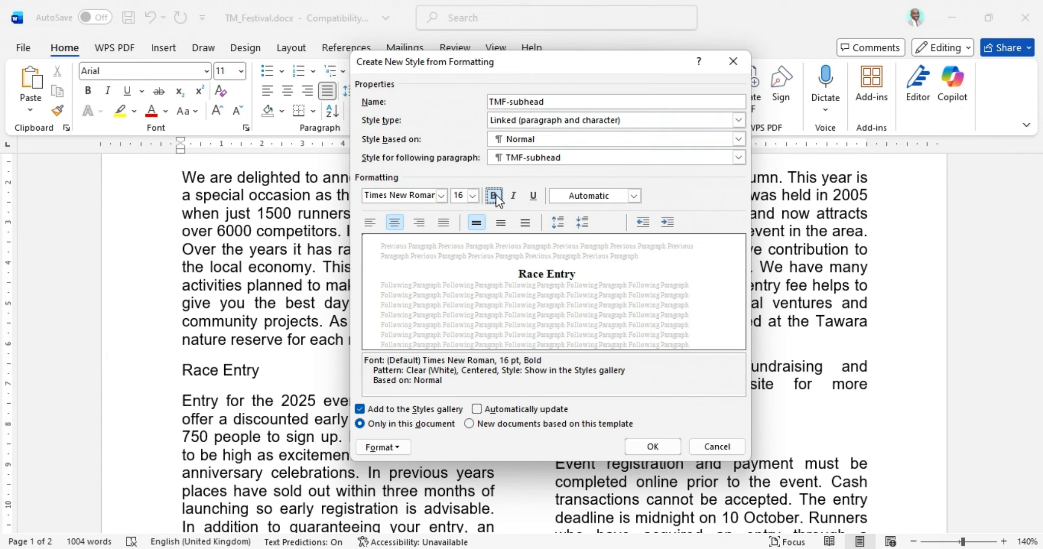
Step: Turn on All caps in the style's Font settings
{"action": "left_click", "coordinate": [401, 447]}
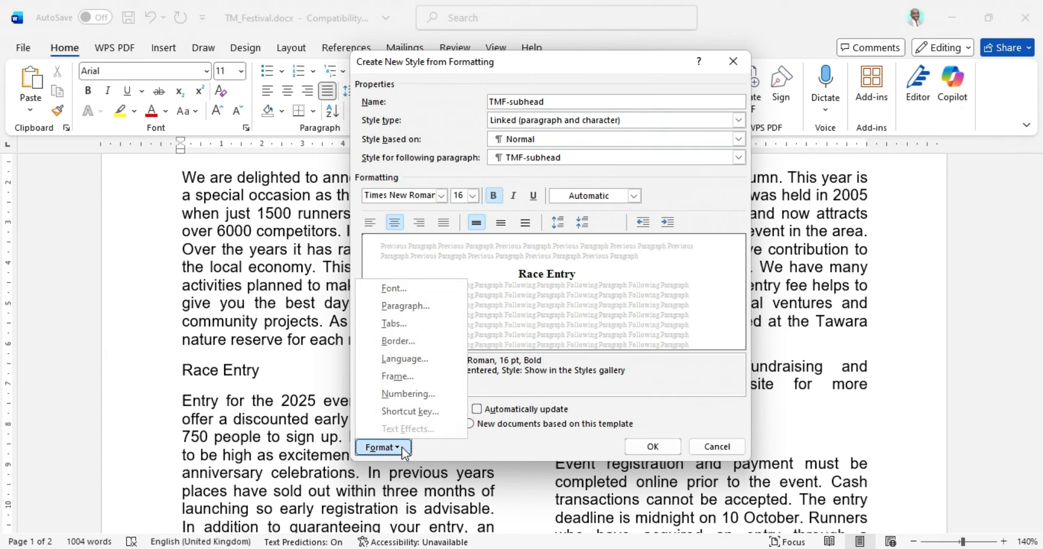
{"action": "left_click", "coordinate": [404, 286]}
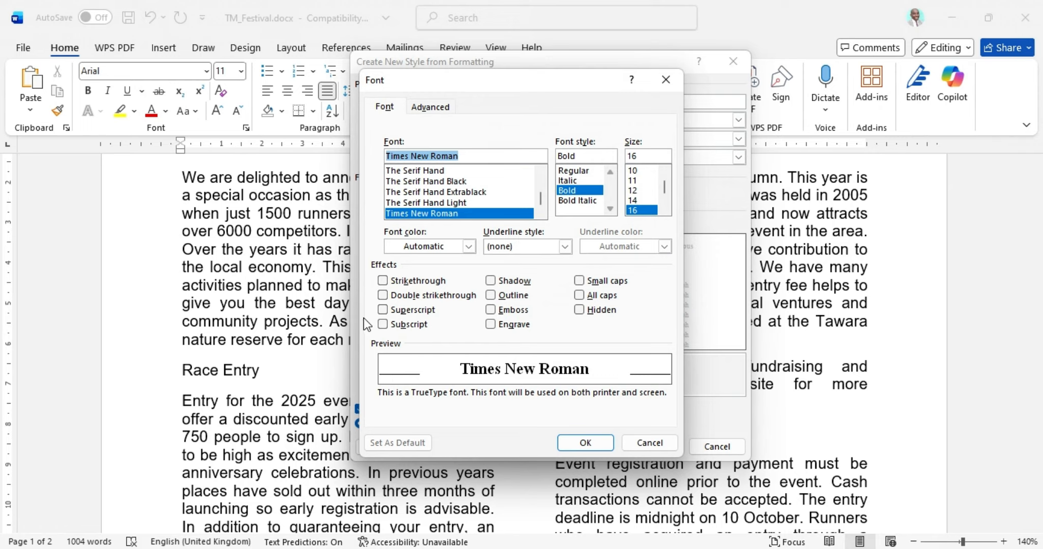
{"action": "left_click", "coordinate": [580, 294]}
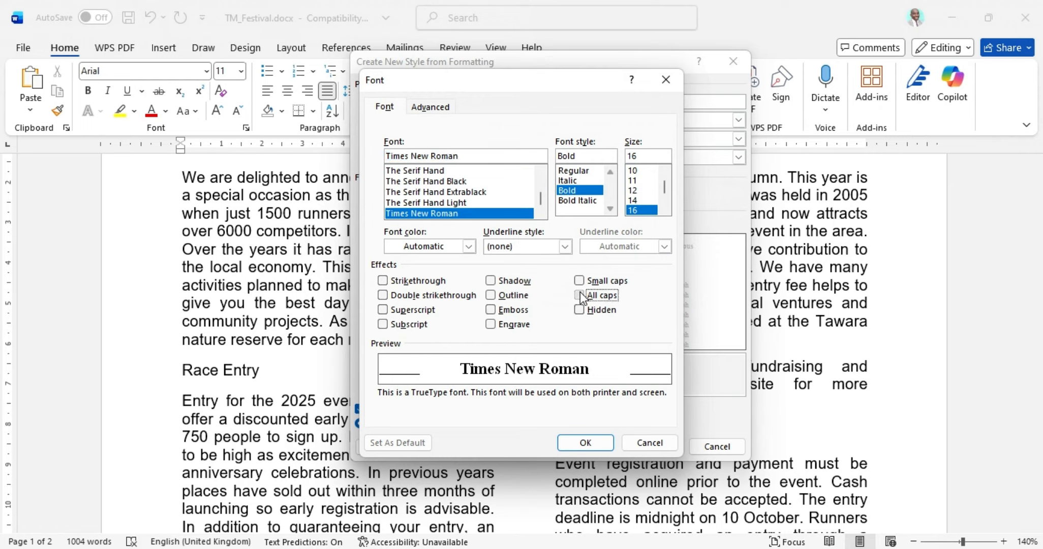
{"action": "left_click", "coordinate": [580, 294]}
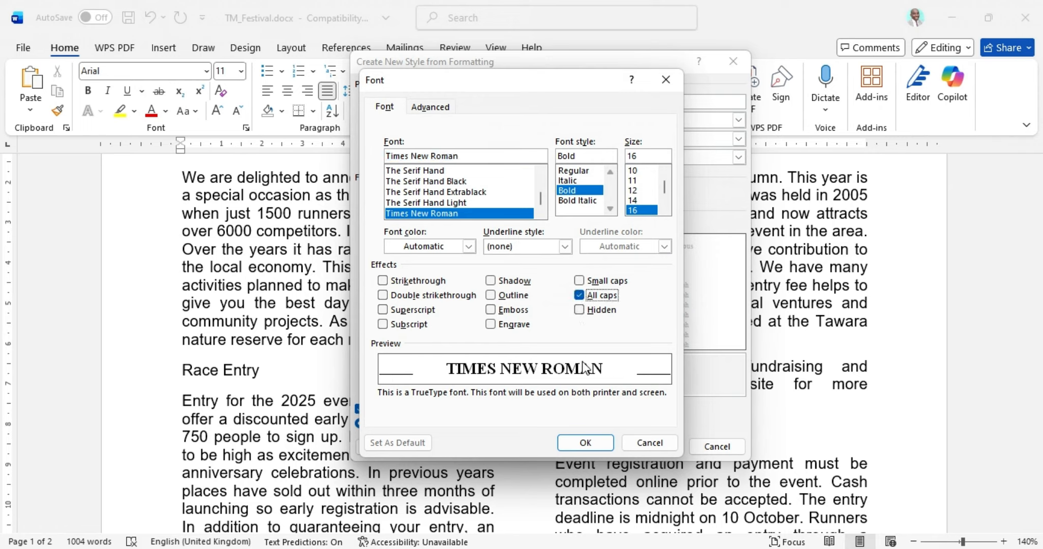
{"action": "left_click", "coordinate": [585, 443]}
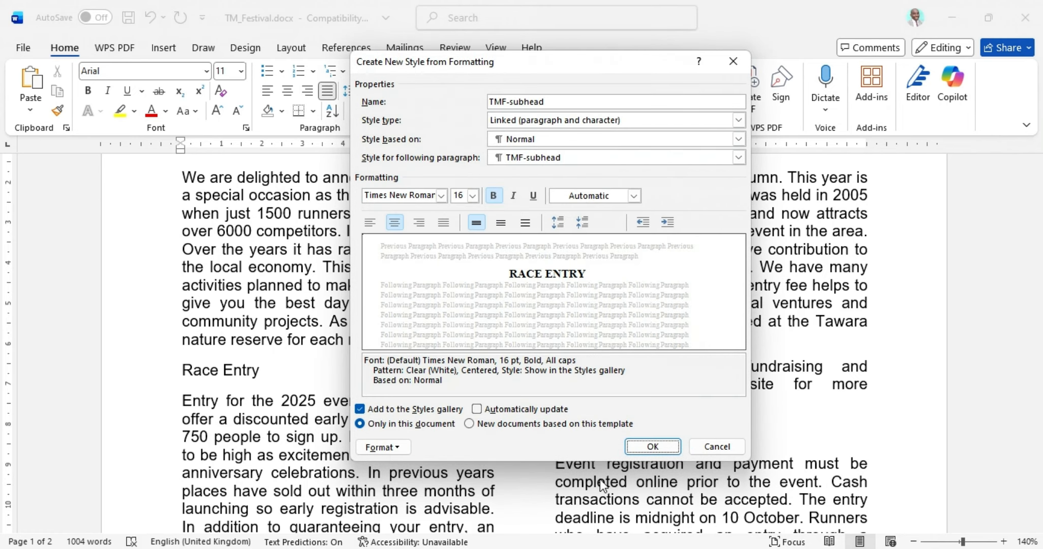
{"action": "key", "text": "alt+Tab"}
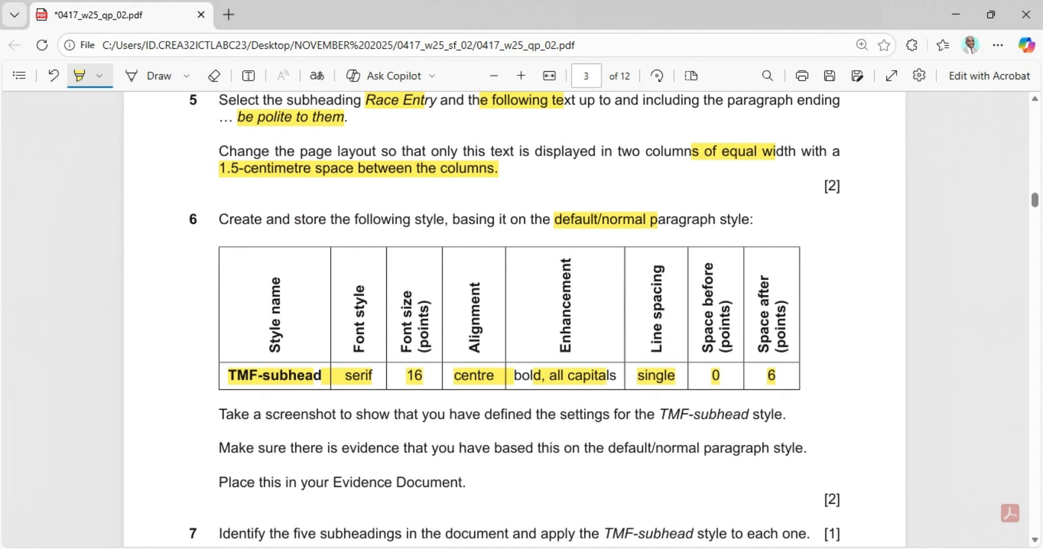
{"action": "key", "text": "alt+Tab"}
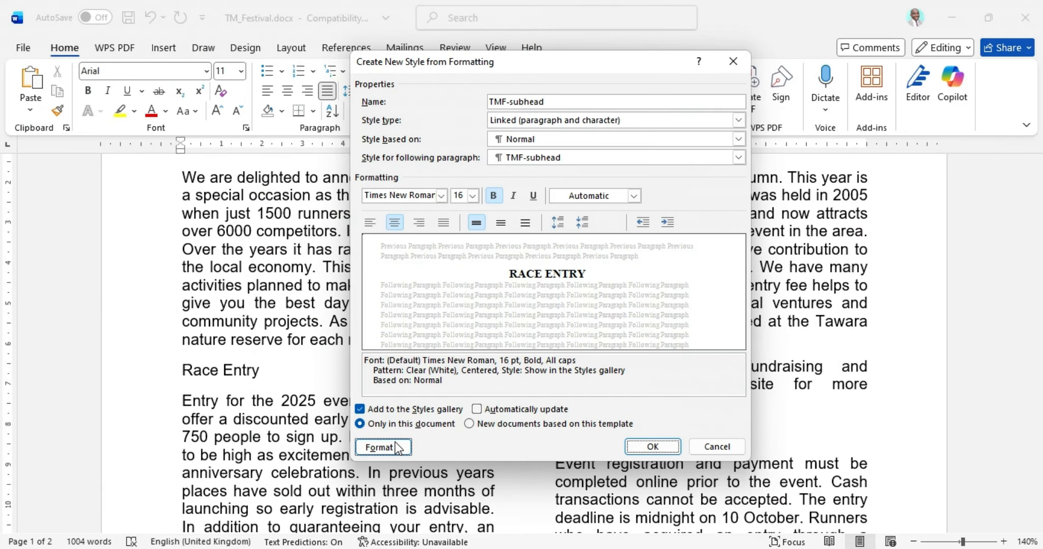
Step: In the style's Paragraph settings, set Spacing Before to 0 pt and move on to Spacing After
{"action": "left_click", "coordinate": [382, 447]}
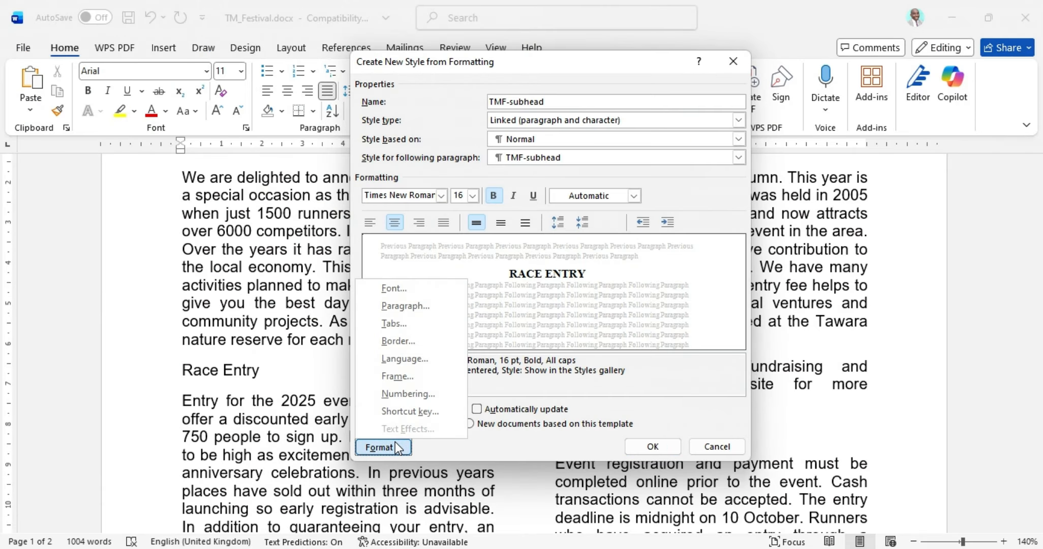
{"action": "left_click", "coordinate": [416, 304]}
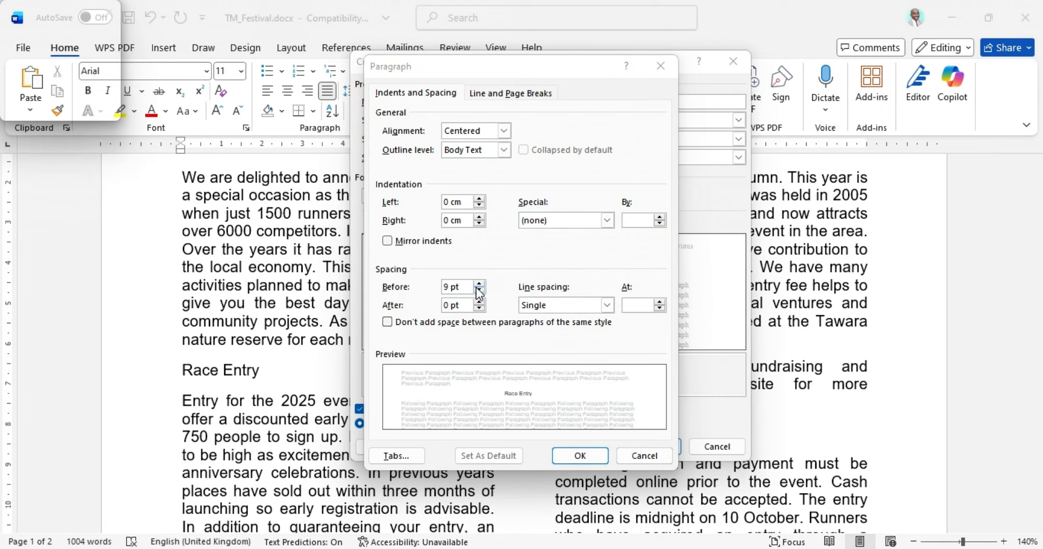
{"action": "left_click", "coordinate": [478, 284]}
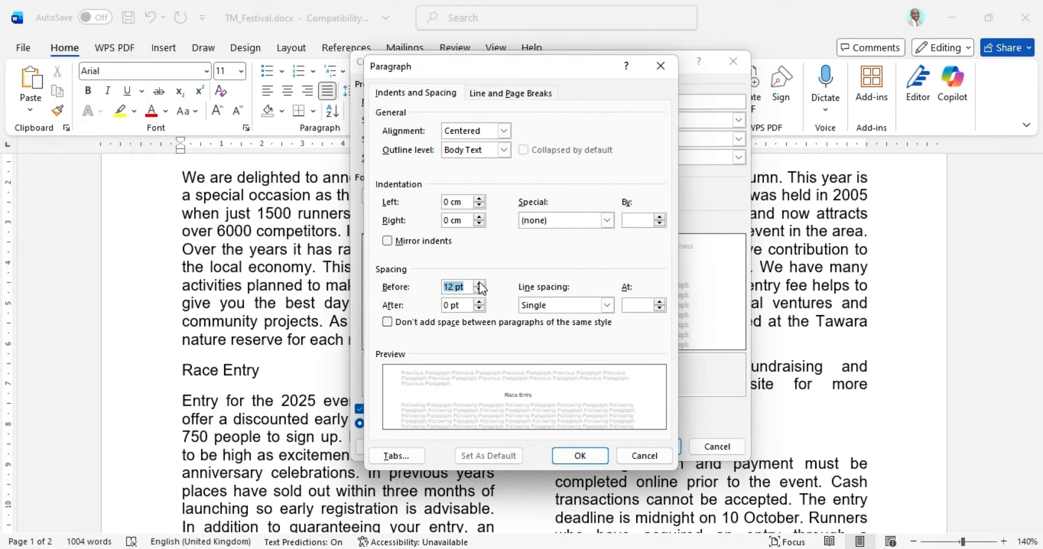
{"action": "left_click", "coordinate": [479, 284]}
{"action": "left_click", "coordinate": [479, 284]}
{"action": "left_click", "coordinate": [479, 284]}
{"action": "left_click", "coordinate": [479, 284]}
{"action": "left_click", "coordinate": [480, 292]}
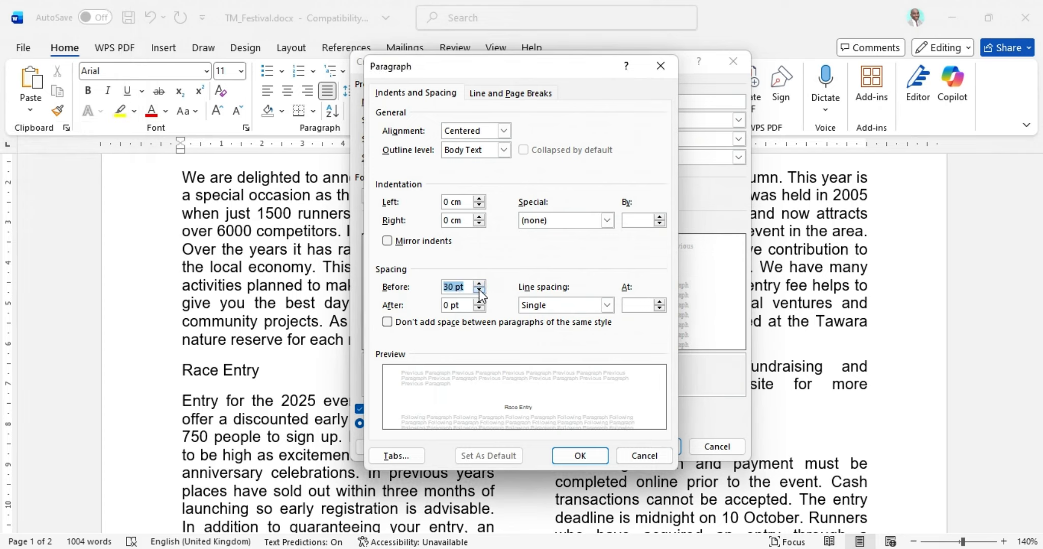
{"action": "left_click", "coordinate": [479, 293]}
{"action": "left_click", "coordinate": [480, 293]}
{"action": "left_click", "coordinate": [480, 293]}
{"action": "left_click", "coordinate": [479, 293]}
{"action": "left_click", "coordinate": [479, 293]}
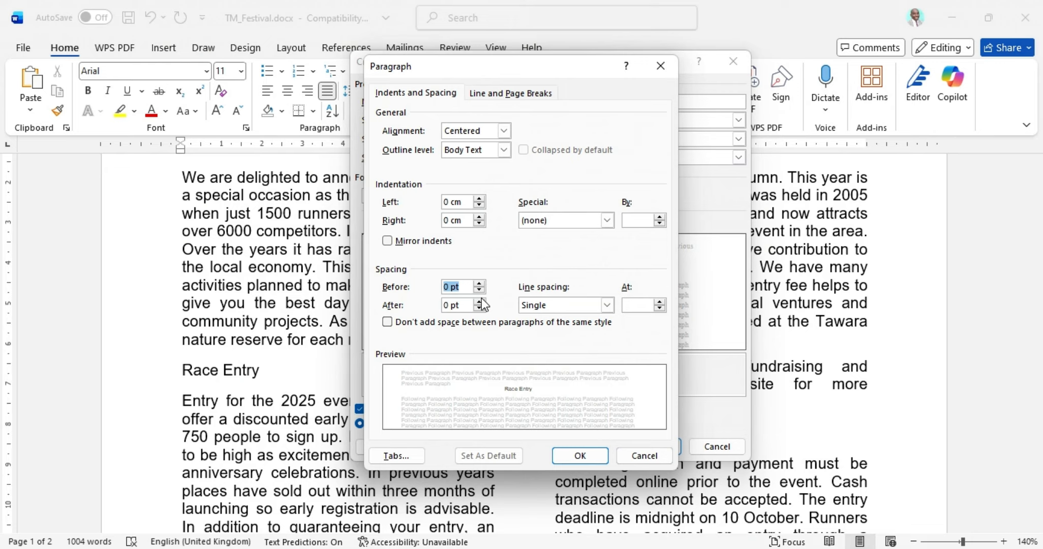
{"action": "key", "text": "Tab"}
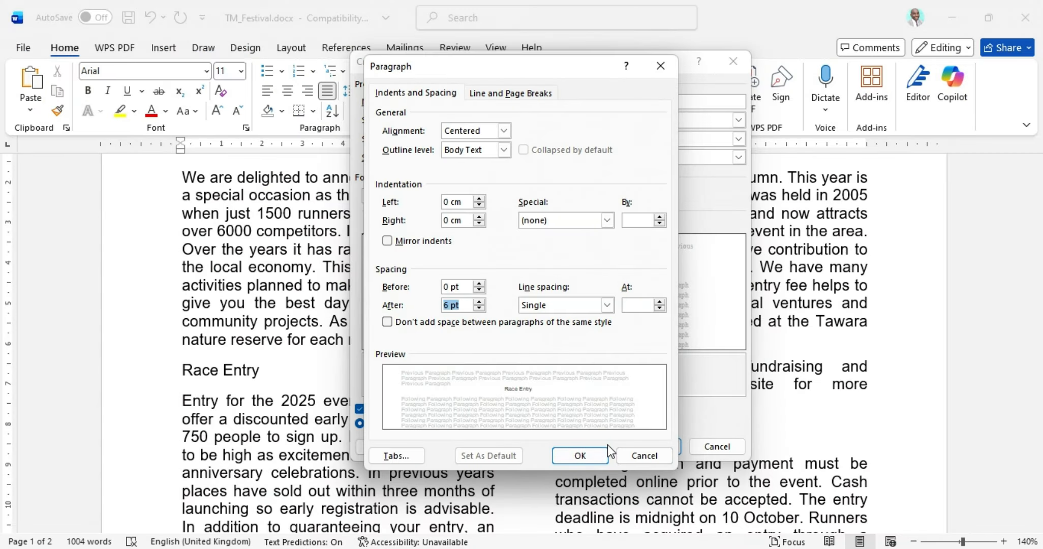
Step: Confirm the spacing, then highlight question 6's screenshot, normal-style and Evidence Document instructions
{"action": "left_click", "coordinate": [589, 454]}
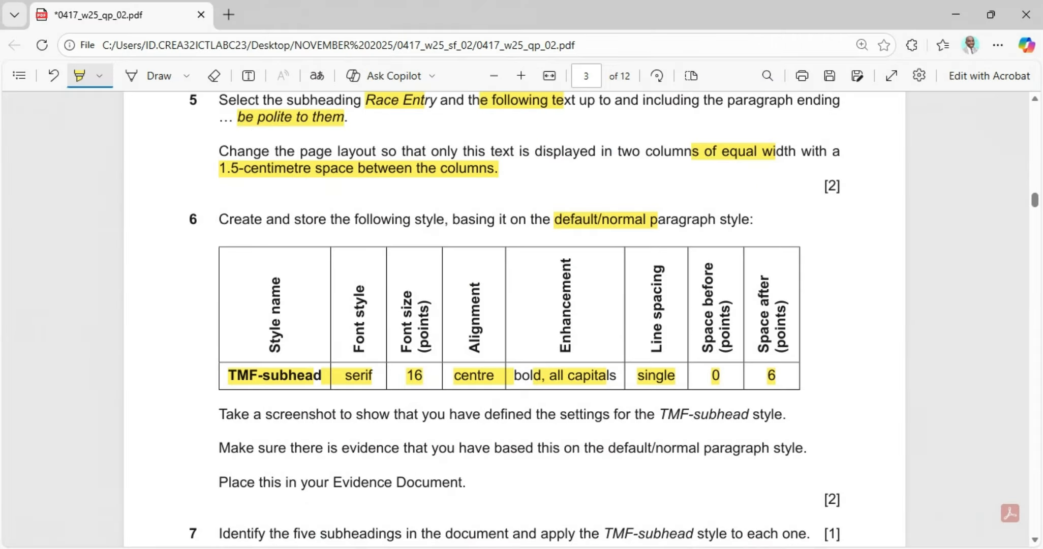
{"action": "scroll", "coordinate": [296, 463], "scroll_direction": "down", "scroll_amount": 3}
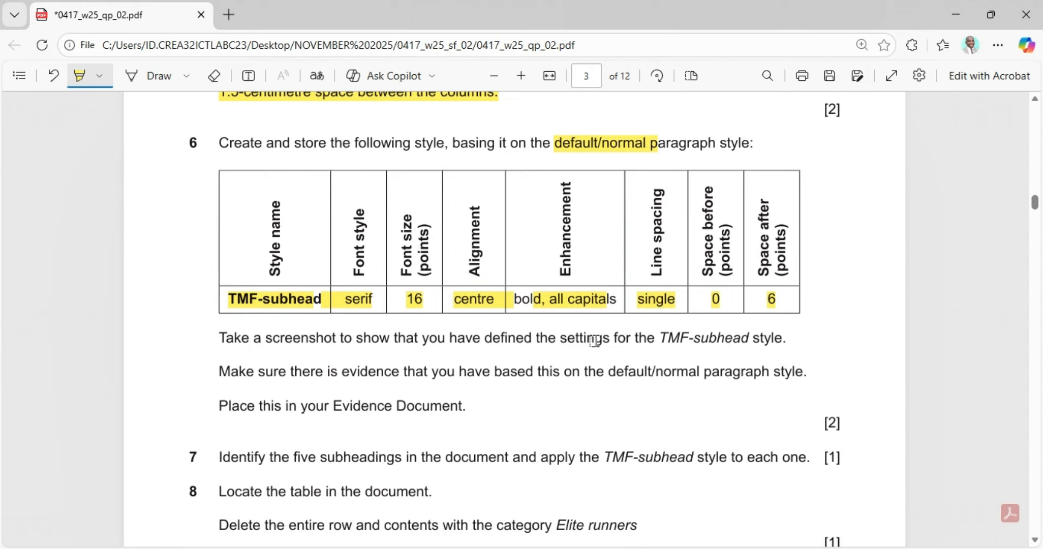
{"action": "left_click_drag", "start_coordinate": [636, 338], "coordinate": [785, 339]}
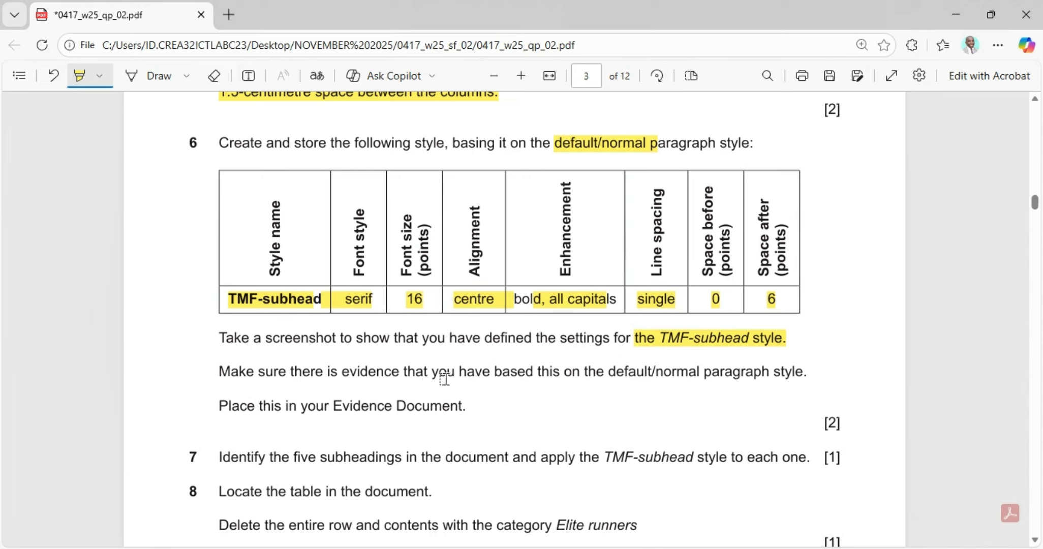
{"action": "left_click_drag", "start_coordinate": [542, 375], "coordinate": [791, 377]}
{"action": "left_click_drag", "start_coordinate": [212, 405], "coordinate": [486, 416]}
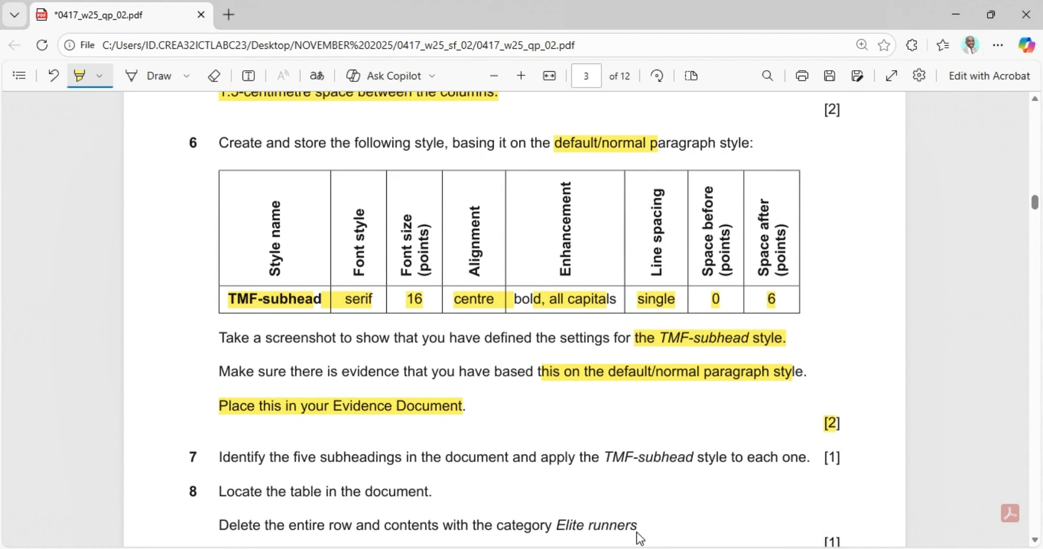
Step: Snip the TMF-subhead style settings dialog to the clipboard and switch to n2502evidence
{"action": "left_click", "coordinate": [635, 548]}
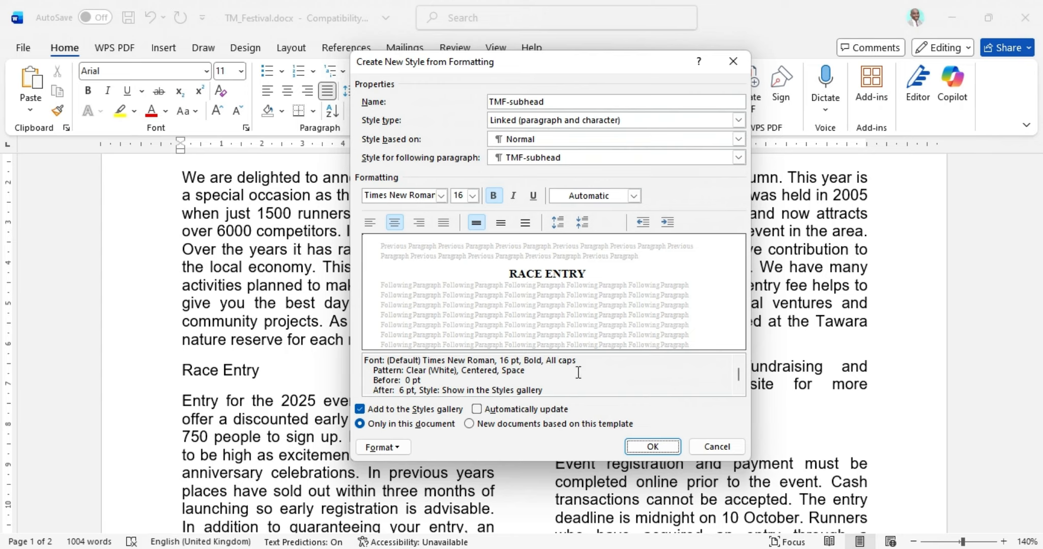
{"action": "key", "text": "super+shift+s"}
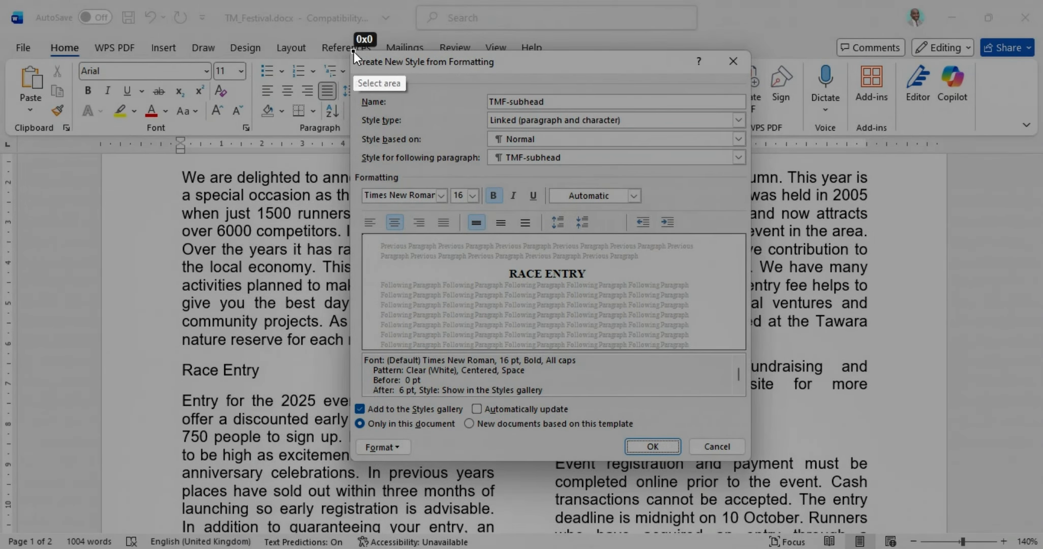
{"action": "left_click_drag", "start_coordinate": [354, 53], "coordinate": [751, 459]}
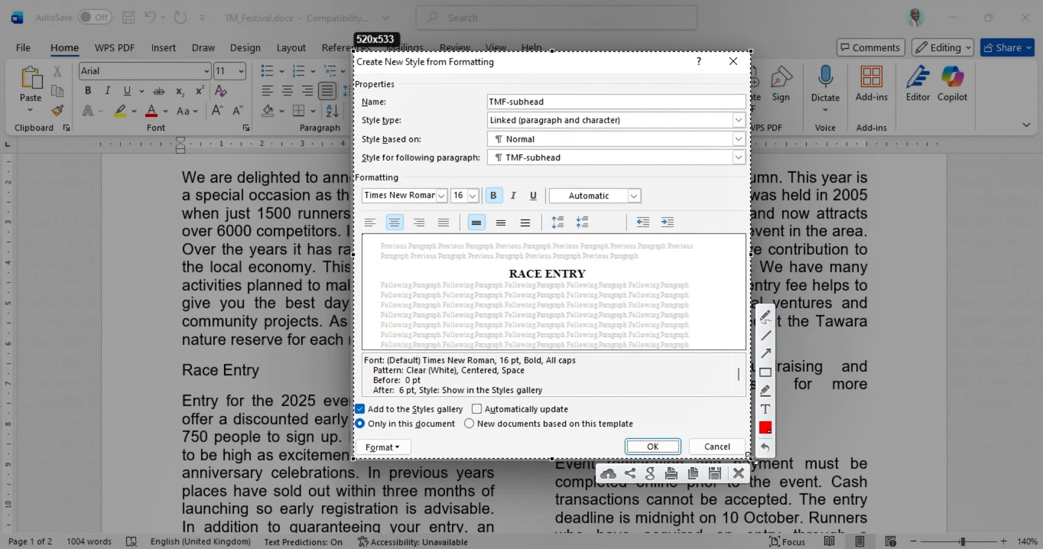
{"action": "left_click", "coordinate": [692, 477]}
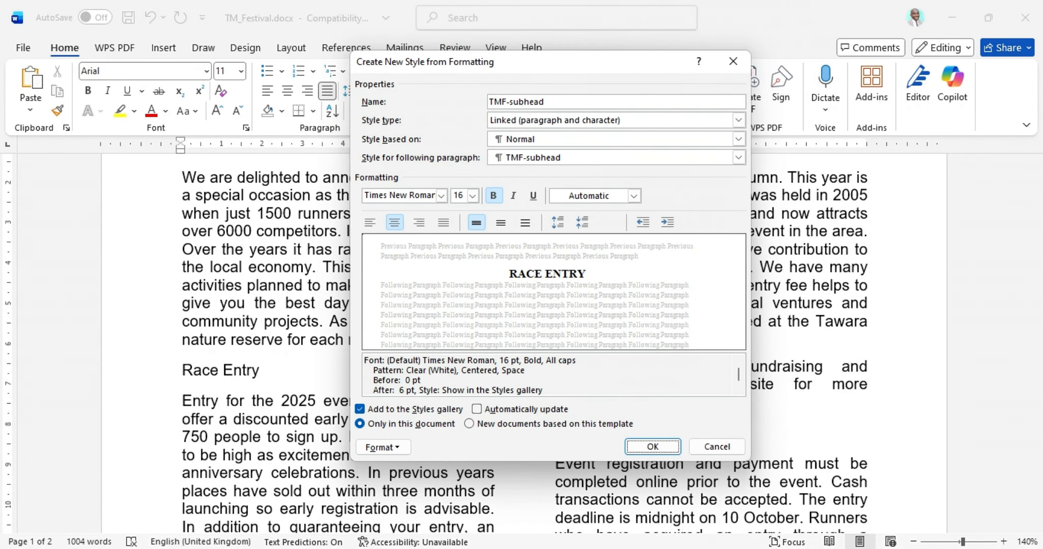
{"action": "mouse_move", "coordinate": [691, 546]}
{"action": "left_click", "coordinate": [645, 520]}
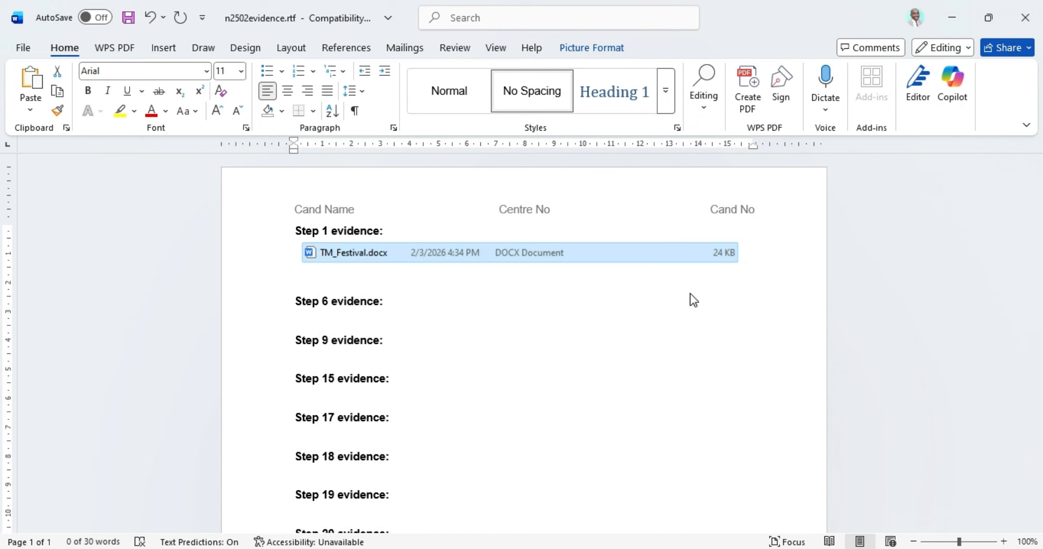
Step: Confirm the TMF-subhead style in the TM_Festival document
{"action": "mouse_move", "coordinate": [691, 546]}
{"action": "left_click", "coordinate": [802, 522]}
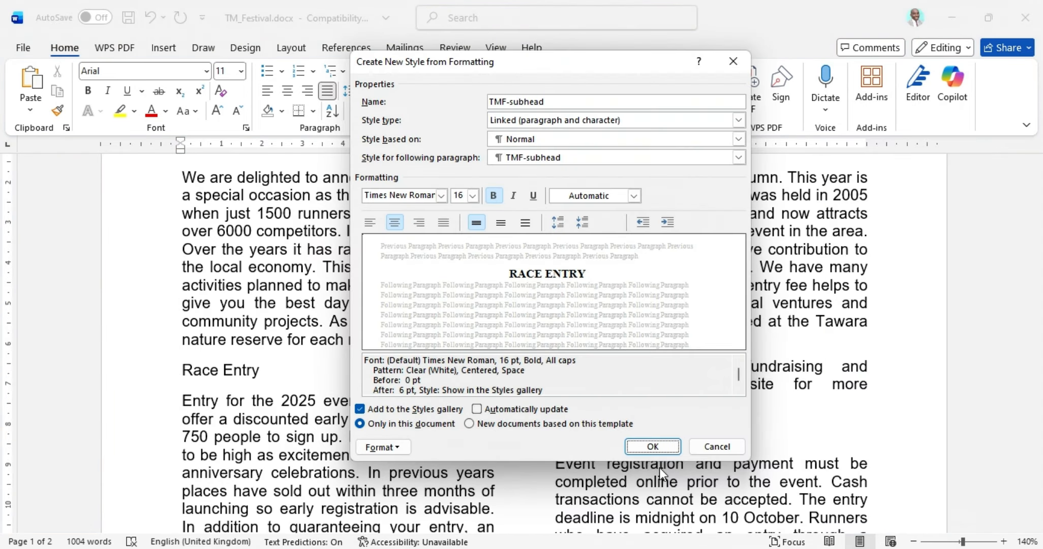
{"action": "left_click", "coordinate": [653, 446]}
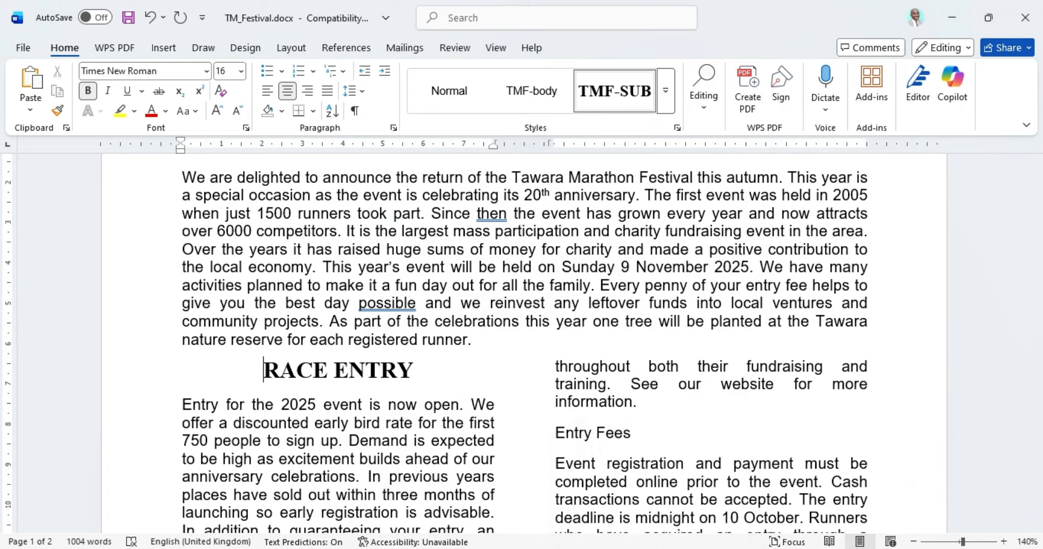
Step: Paste the style screenshot under Step 6 evidence in n2502evidence, then return to the question paper
{"action": "mouse_move", "coordinate": [725, 546]}
{"action": "left_click", "coordinate": [657, 513]}
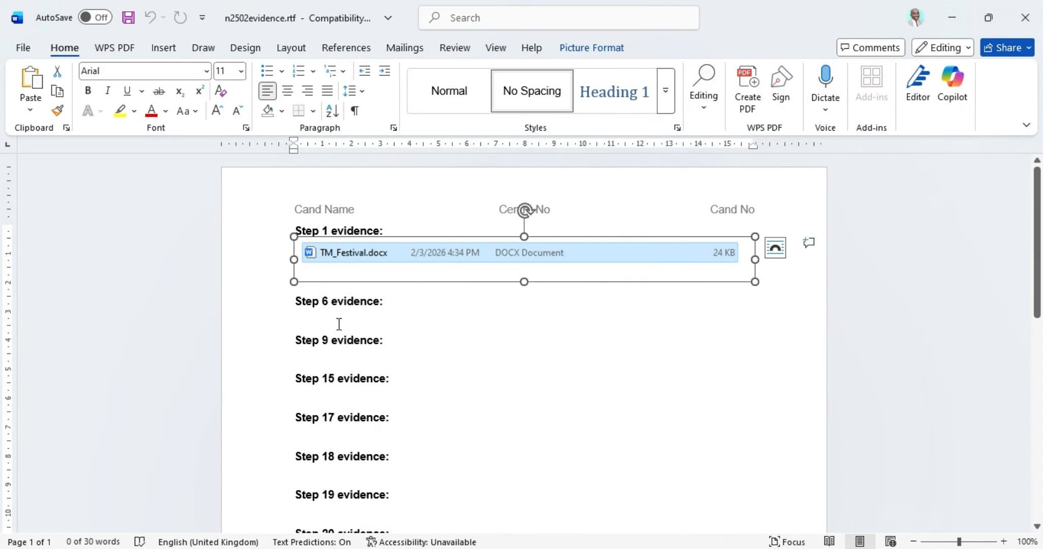
{"action": "left_click", "coordinate": [373, 324]}
{"action": "scroll", "coordinate": [569, 365], "scroll_direction": "up", "scroll_amount": 5, "text": "ctrl"}
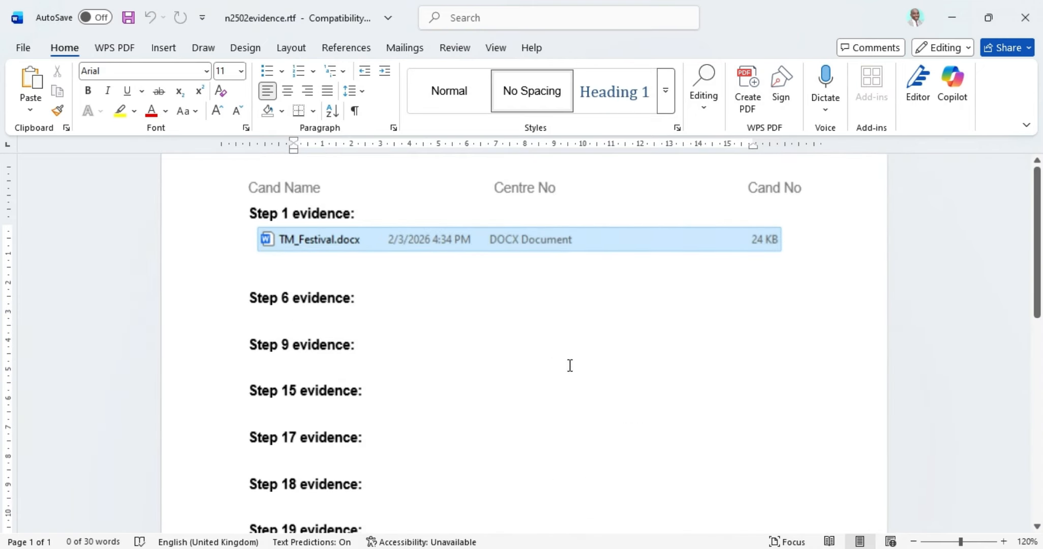
{"action": "scroll", "coordinate": [339, 341], "scroll_direction": "up", "scroll_amount": 2}
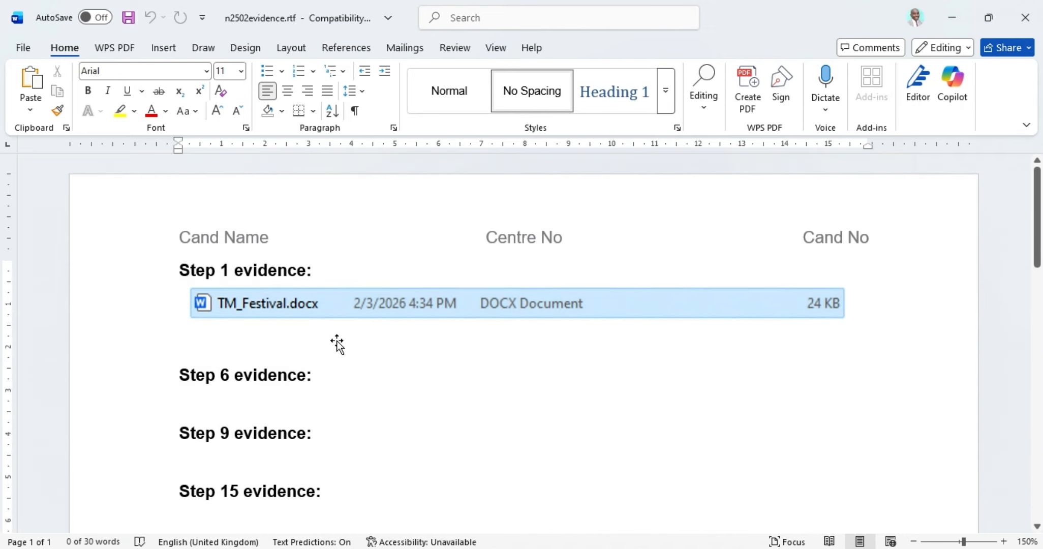
{"action": "left_click", "coordinate": [30, 79]}
{"action": "left_click", "coordinate": [449, 333]}
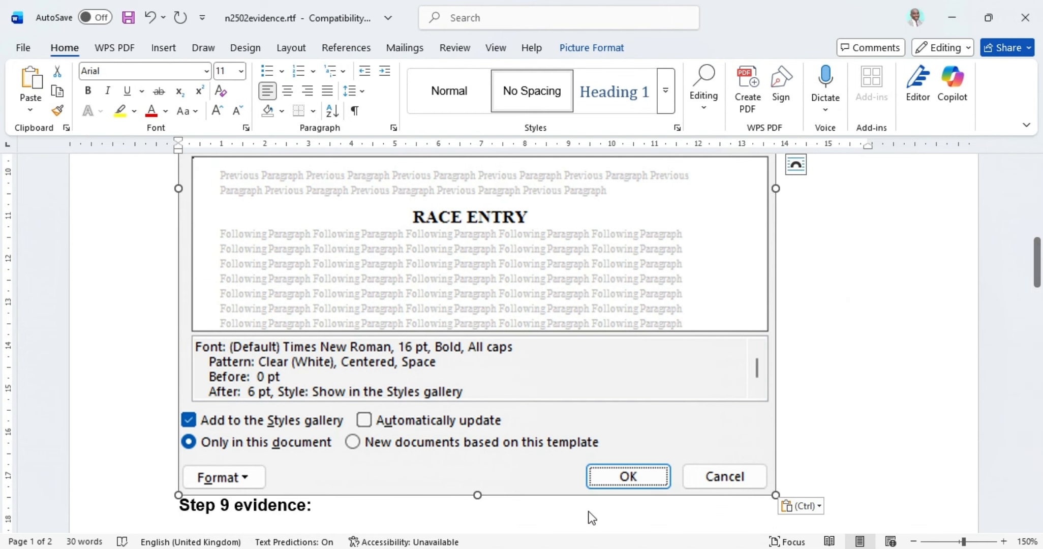
{"action": "left_click", "coordinate": [625, 548]}
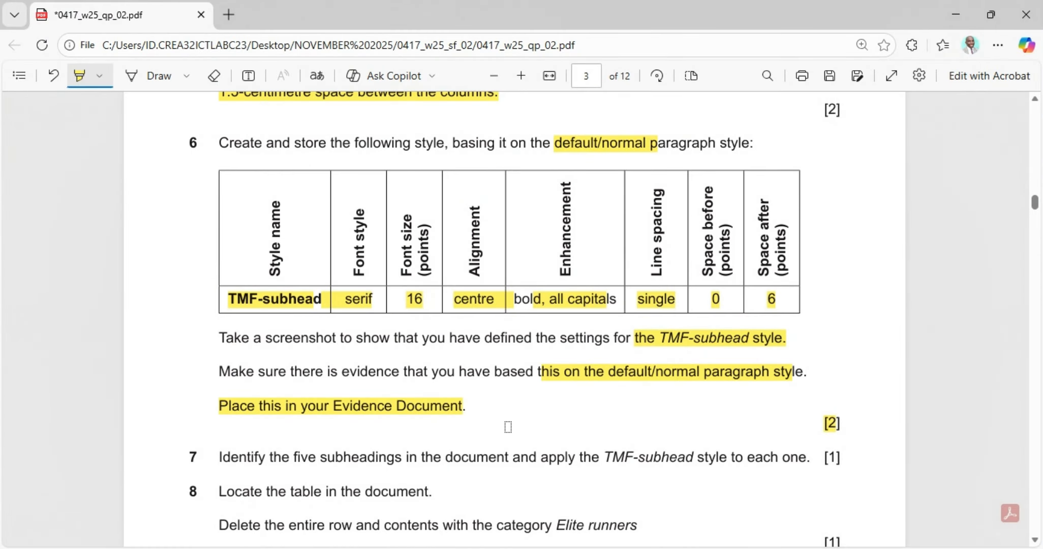
Step: Scroll to question 7 and highlight its TMF-subhead style name
{"action": "scroll", "coordinate": [506, 426], "scroll_direction": "down", "scroll_amount": 3}
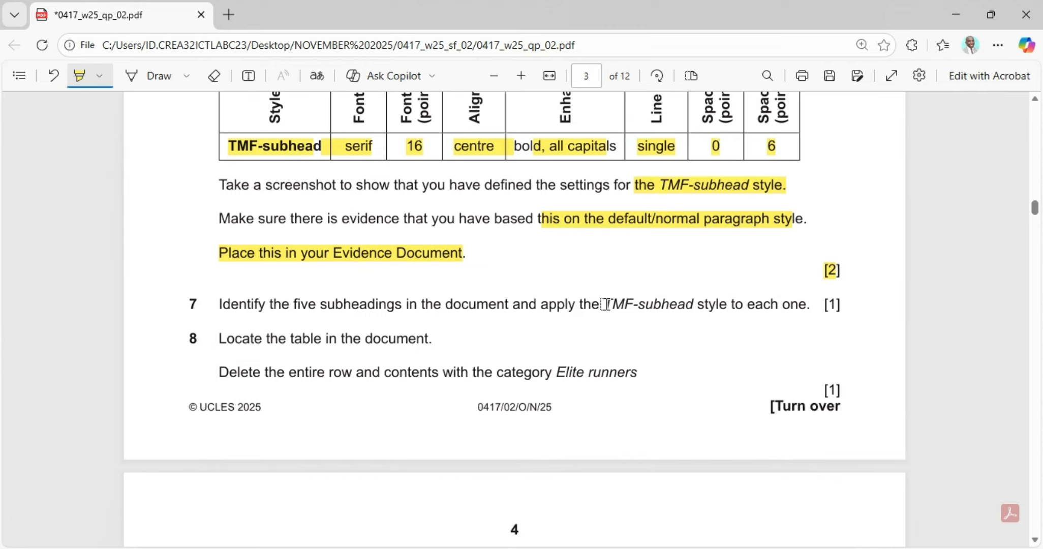
{"action": "left_click_drag", "start_coordinate": [606, 304], "coordinate": [670, 304]}
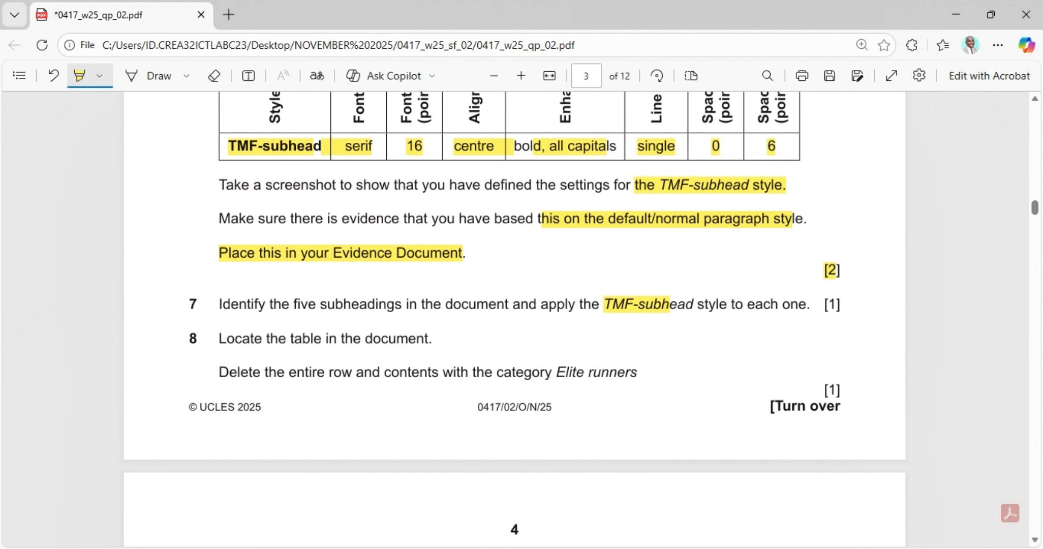
Step: Return the Race Entry heading in TM_Festival to the Normal style
{"action": "left_click", "coordinate": [801, 521]}
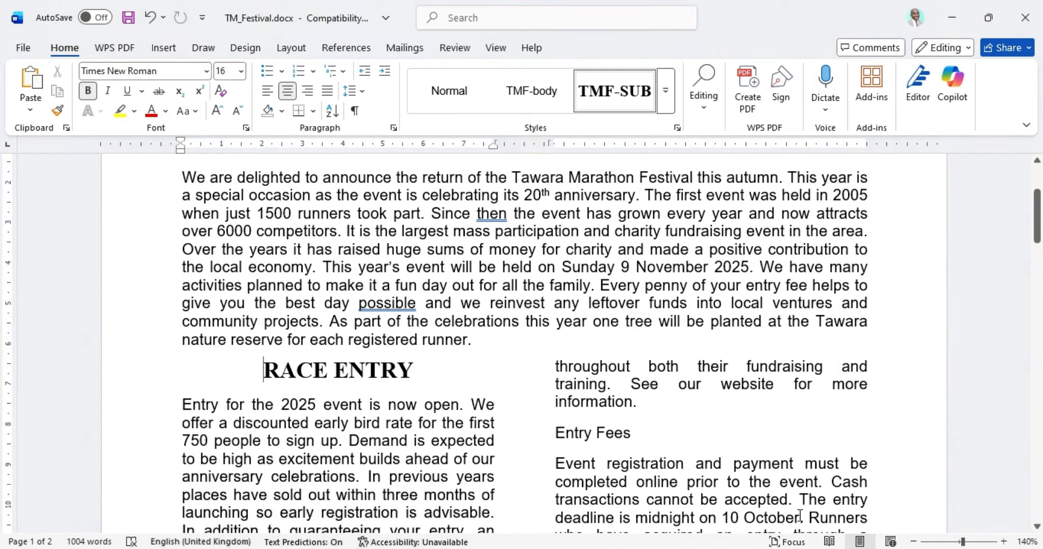
{"action": "double_click", "coordinate": [296, 375]}
{"action": "triple_click", "coordinate": [297, 374]}
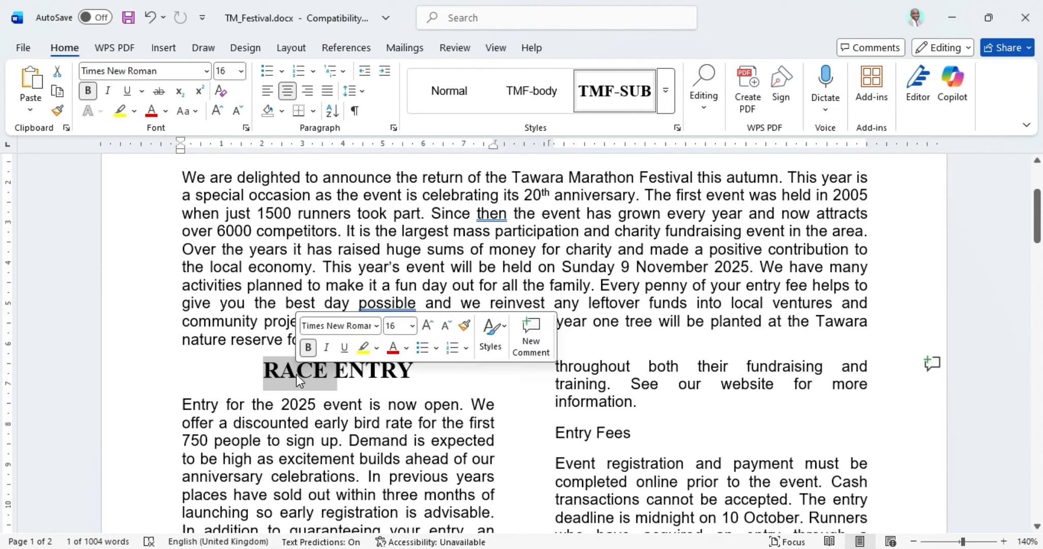
{"action": "left_click", "coordinate": [264, 373]}
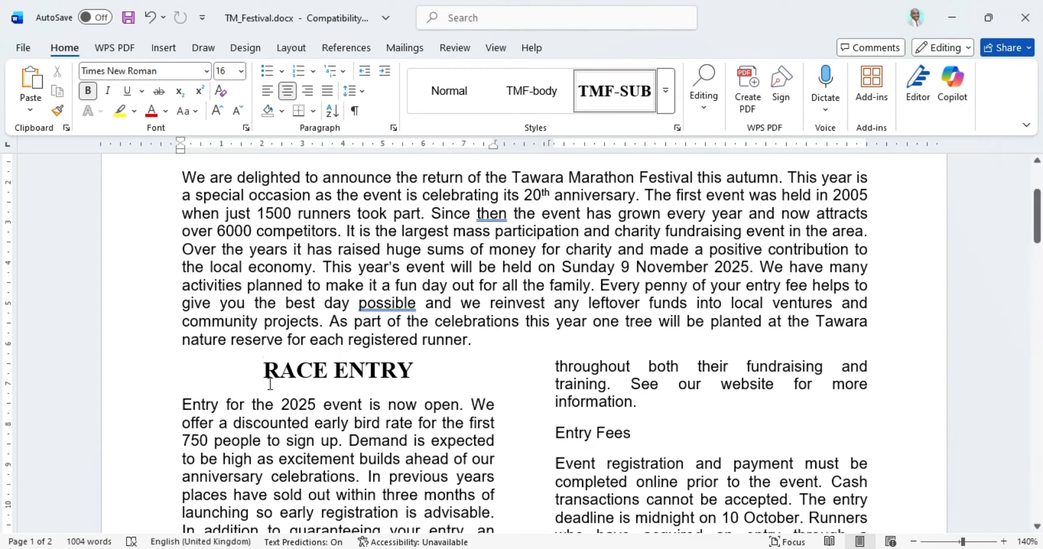
{"action": "left_click", "coordinate": [442, 76]}
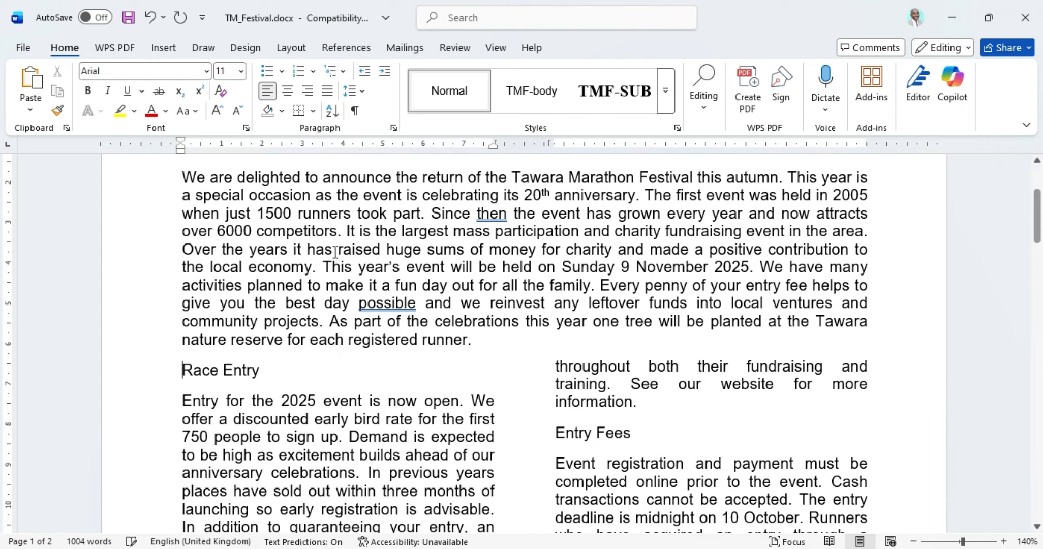
Step: Select the Race Entry, Entry Fees, Run for Charity, Cancellation and The Route headings together
{"action": "left_click_drag", "start_coordinate": [182, 371], "coordinate": [260, 370]}
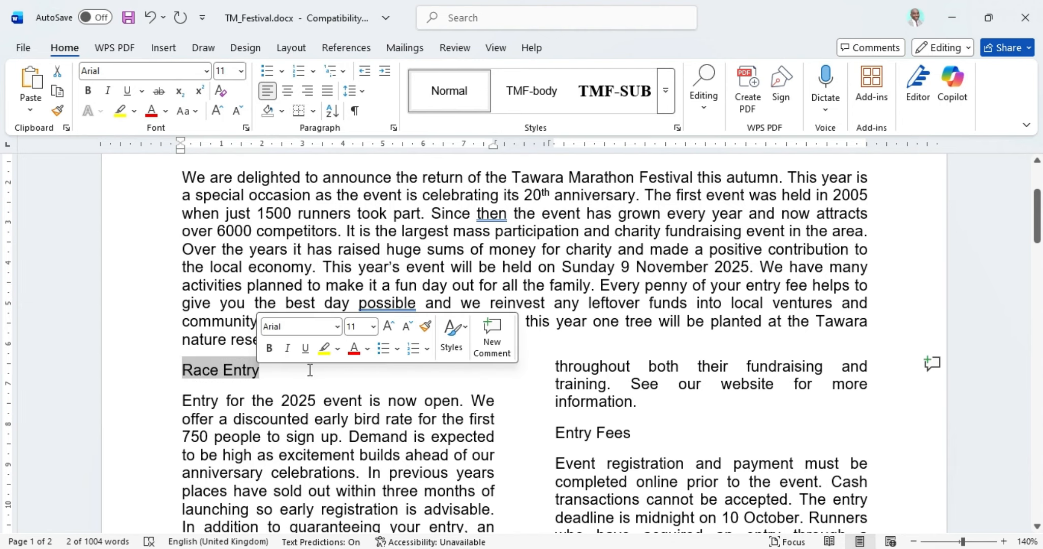
{"action": "scroll", "coordinate": [305, 370], "scroll_direction": "down", "scroll_amount": 10}
{"action": "scroll", "coordinate": [312, 368], "scroll_direction": "down", "scroll_amount": 3}
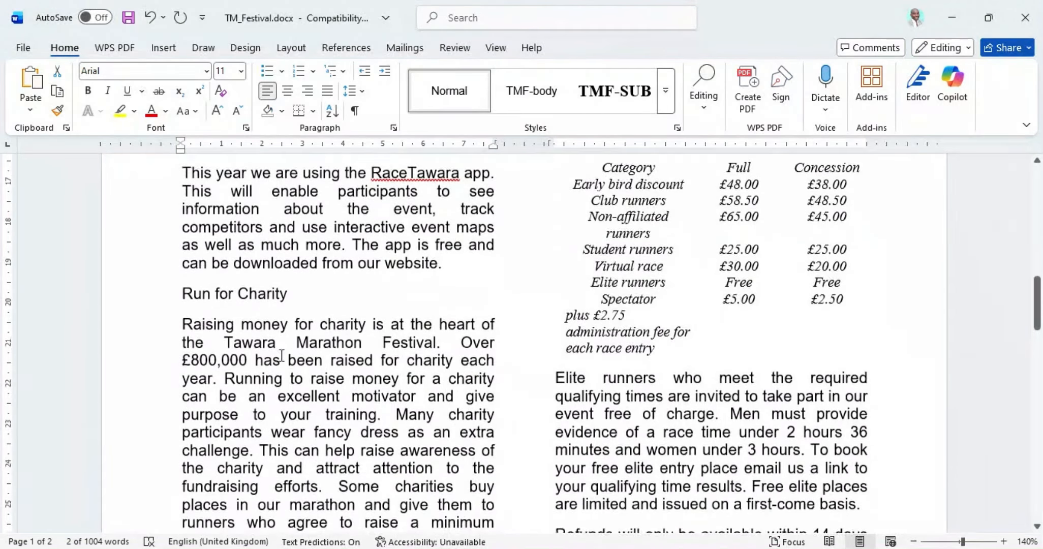
{"action": "left_click_drag", "start_coordinate": [182, 244], "coordinate": [253, 244]}
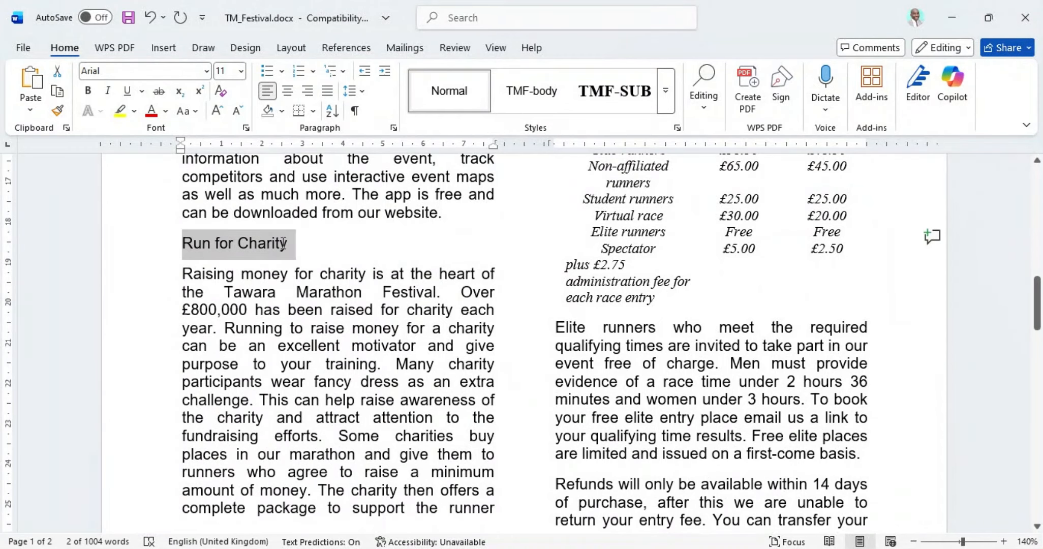
{"action": "left_click_drag", "start_coordinate": [329, 248], "coordinate": [326, 252]}
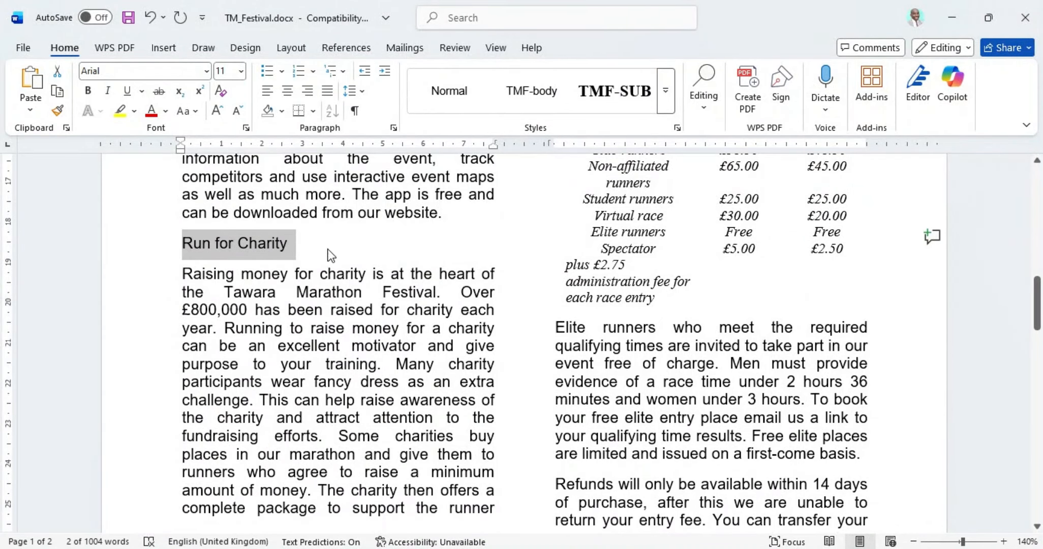
{"action": "scroll", "coordinate": [326, 251], "scroll_direction": "down", "scroll_amount": 15}
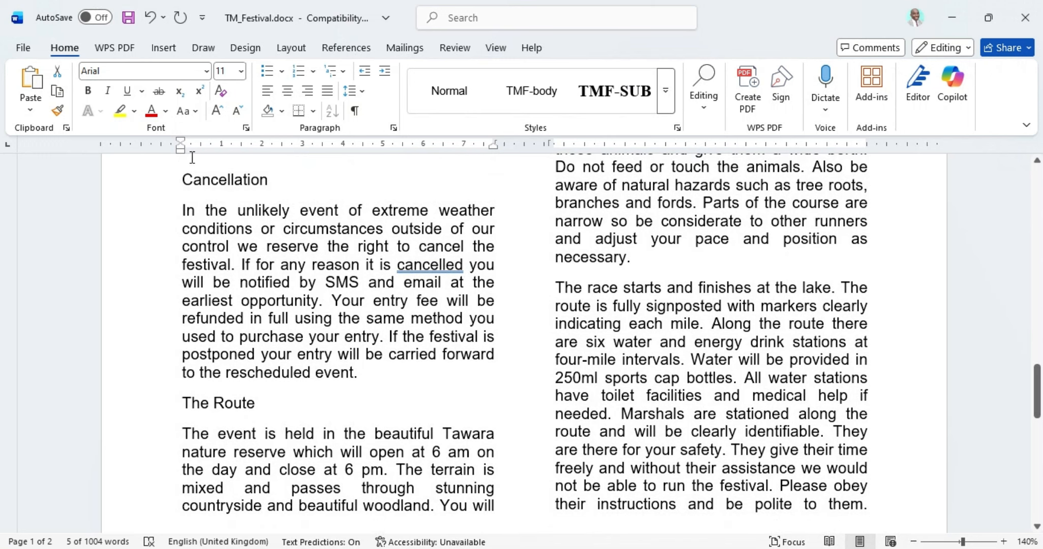
{"action": "left_click_drag", "start_coordinate": [182, 180], "coordinate": [274, 180]}
{"action": "scroll", "coordinate": [259, 309], "scroll_direction": "down", "scroll_amount": 4}
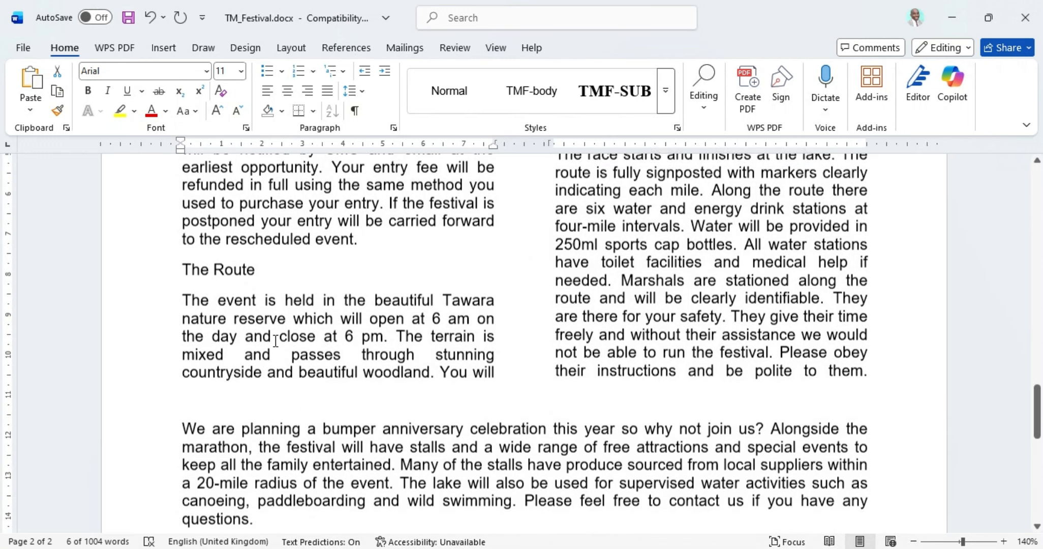
{"action": "left_click_drag", "start_coordinate": [182, 252], "coordinate": [262, 253]}
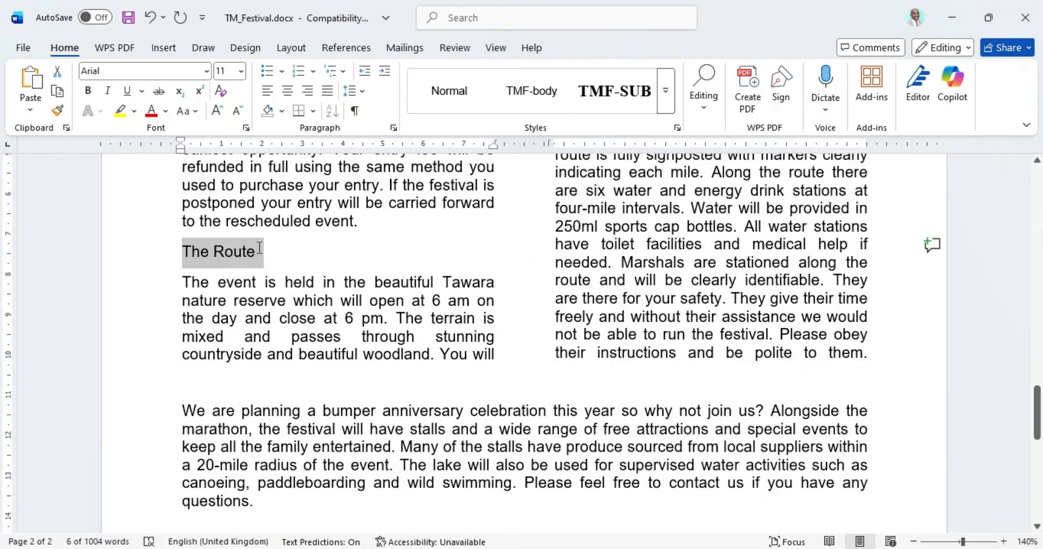
Step: Adjust the subheading selection in the second column, then bring up the exam paper PDF
{"action": "scroll", "coordinate": [301, 302], "scroll_direction": "down", "scroll_amount": 6}
{"action": "scroll", "coordinate": [300, 303], "scroll_direction": "up", "scroll_amount": 9}
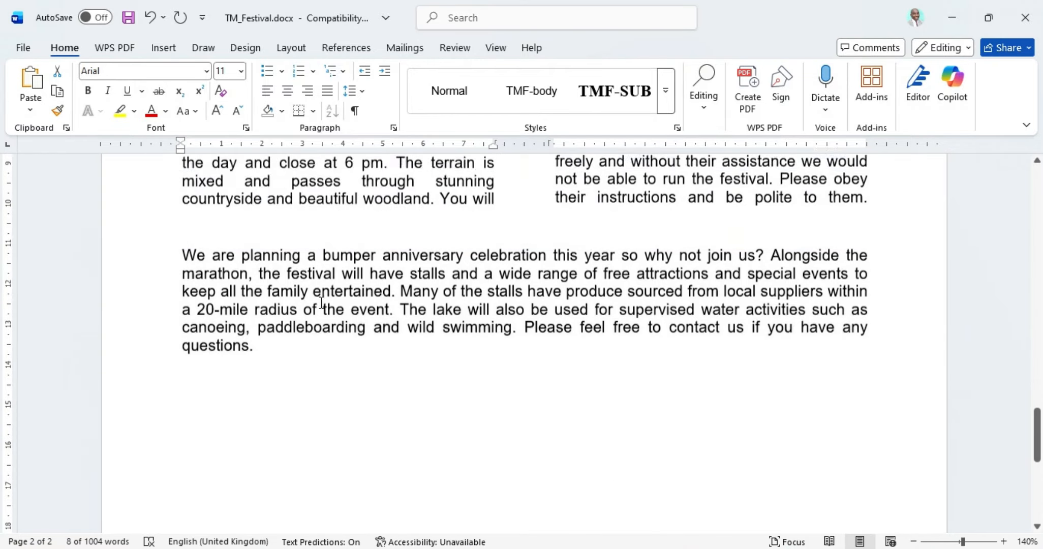
{"action": "scroll", "coordinate": [521, 337], "scroll_direction": "up", "scroll_amount": 18}
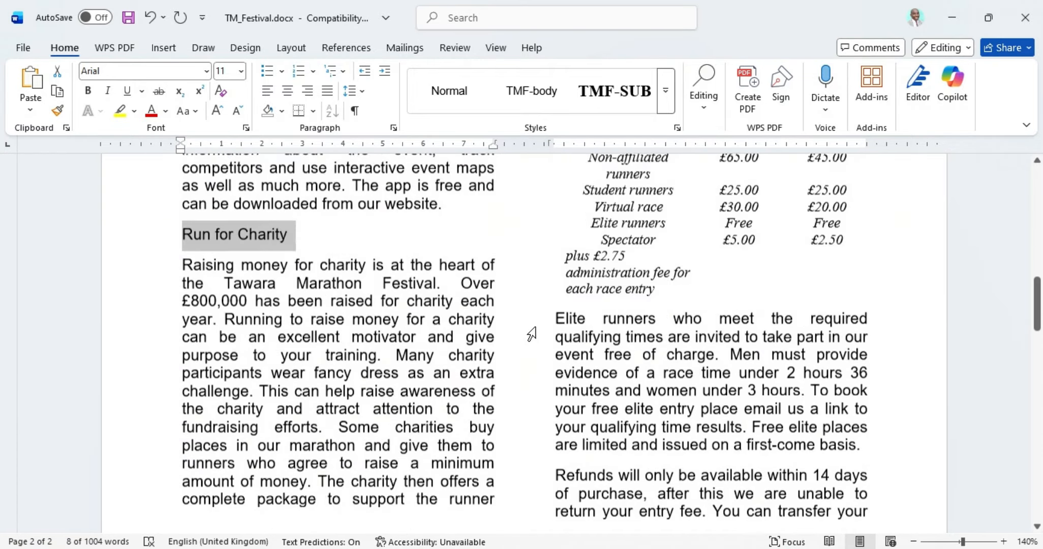
{"action": "scroll", "coordinate": [531, 334], "scroll_direction": "down", "scroll_amount": 4}
{"action": "scroll", "coordinate": [532, 334], "scroll_direction": "up", "scroll_amount": 12}
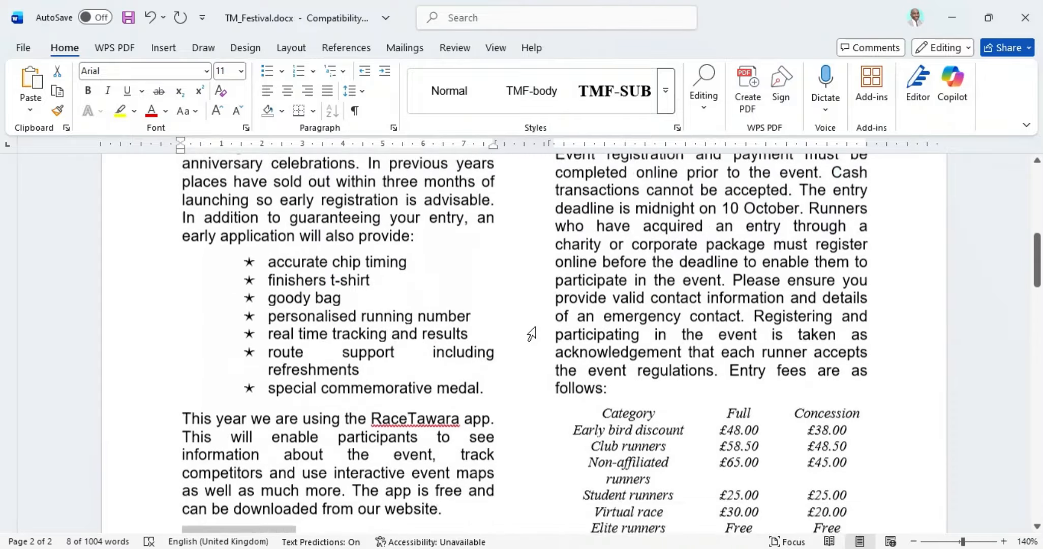
{"action": "left_click_drag", "start_coordinate": [550, 383], "coordinate": [633, 381]}
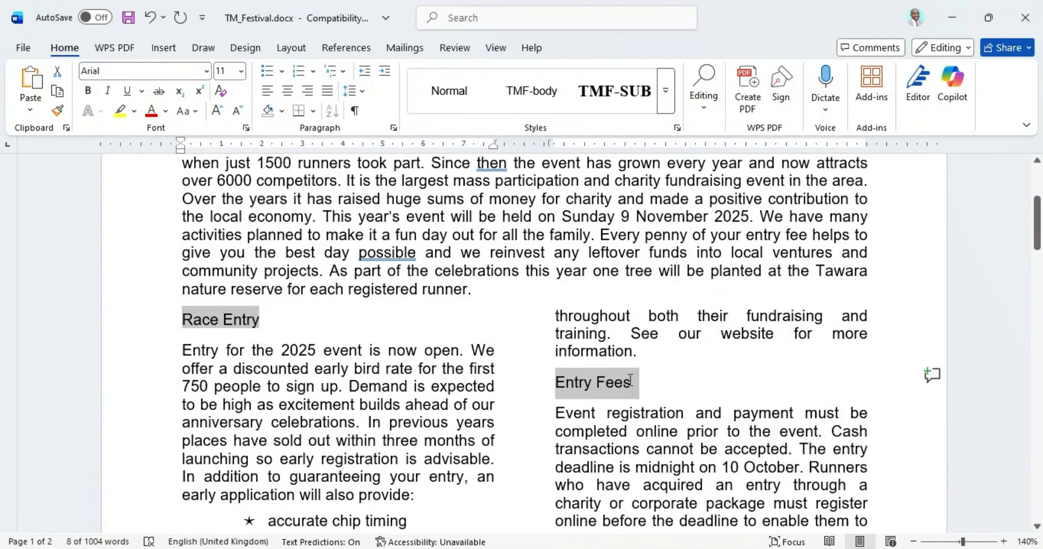
{"action": "scroll", "coordinate": [651, 387], "scroll_direction": "down", "scroll_amount": 4}
{"action": "scroll", "coordinate": [658, 389], "scroll_direction": "down", "scroll_amount": 14}
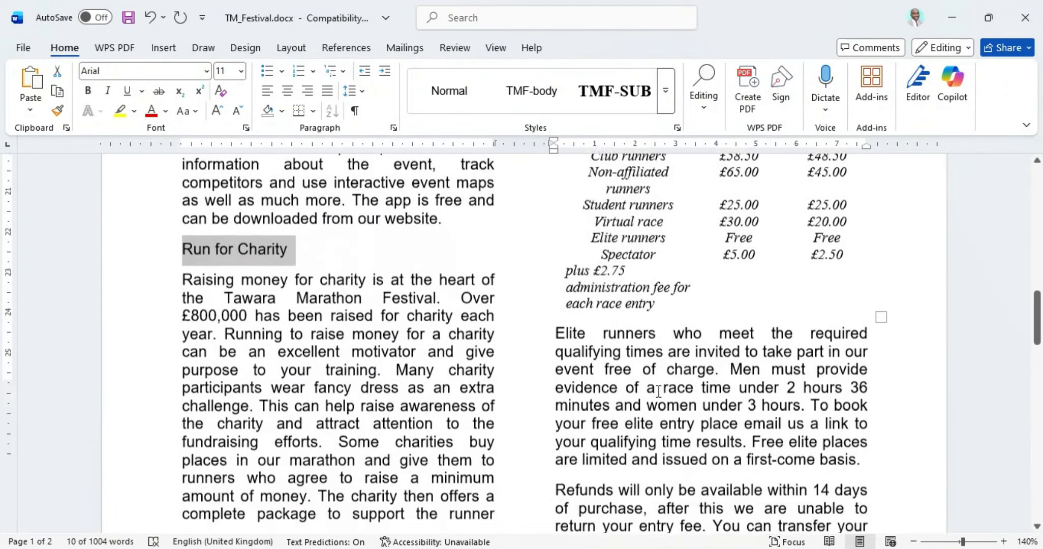
{"action": "scroll", "coordinate": [658, 390], "scroll_direction": "up", "scroll_amount": 3}
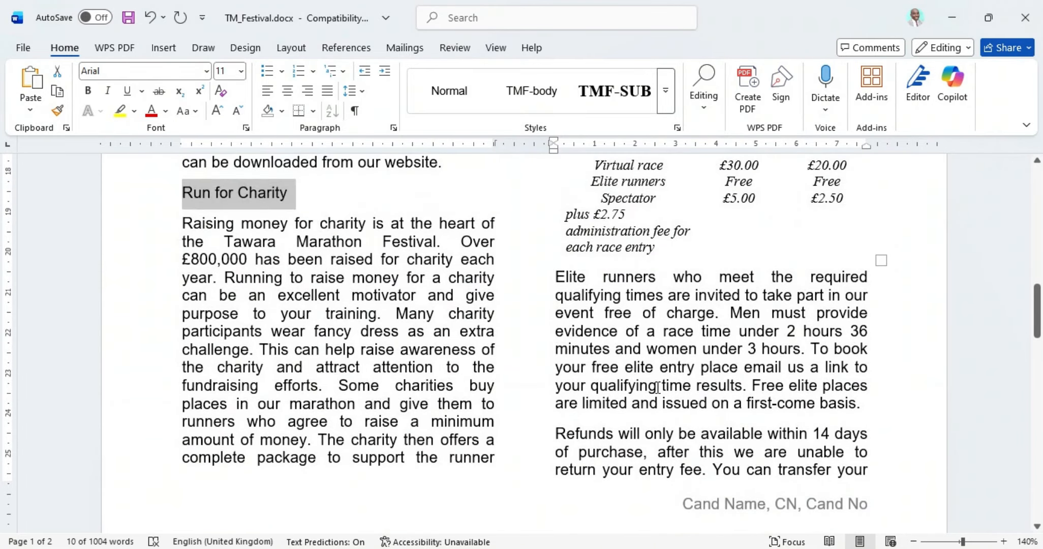
{"action": "scroll", "coordinate": [658, 390], "scroll_direction": "down", "scroll_amount": 9}
{"action": "scroll", "coordinate": [658, 388], "scroll_direction": "down", "scroll_amount": 9}
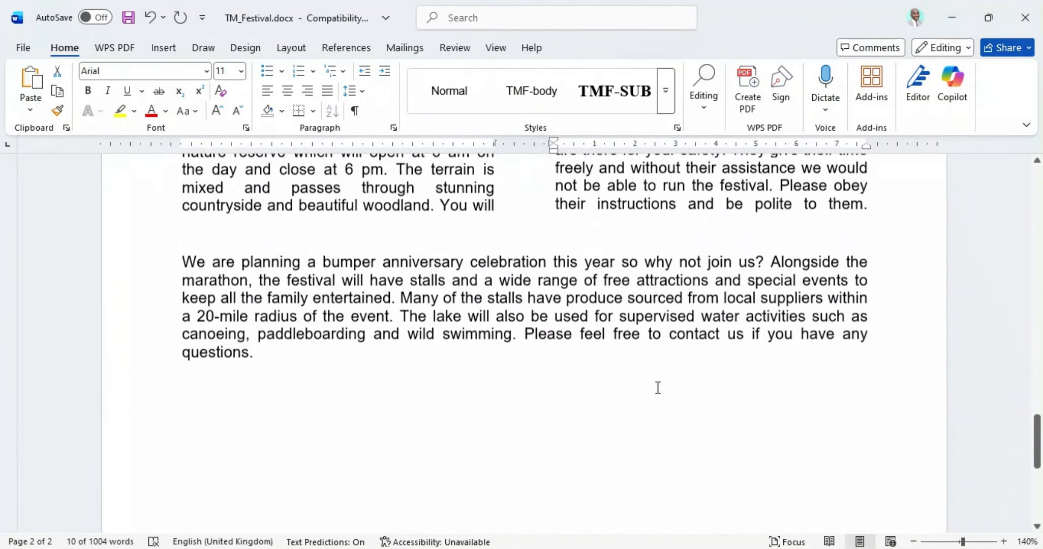
{"action": "mouse_move", "coordinate": [590, 548]}
{"action": "left_click", "coordinate": [589, 488]}
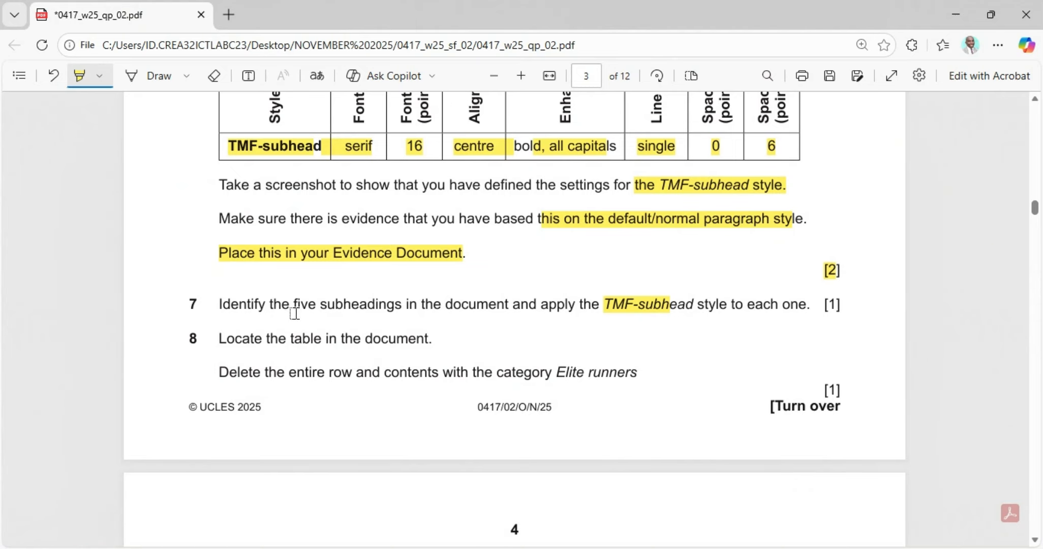
Step: Highlight question 7's five-subheadings wording, apply TMF-SUB to the selected headings, and return to the PDF
{"action": "left_click_drag", "start_coordinate": [290, 304], "coordinate": [359, 304]}
{"action": "key", "text": "alt+Tab"}
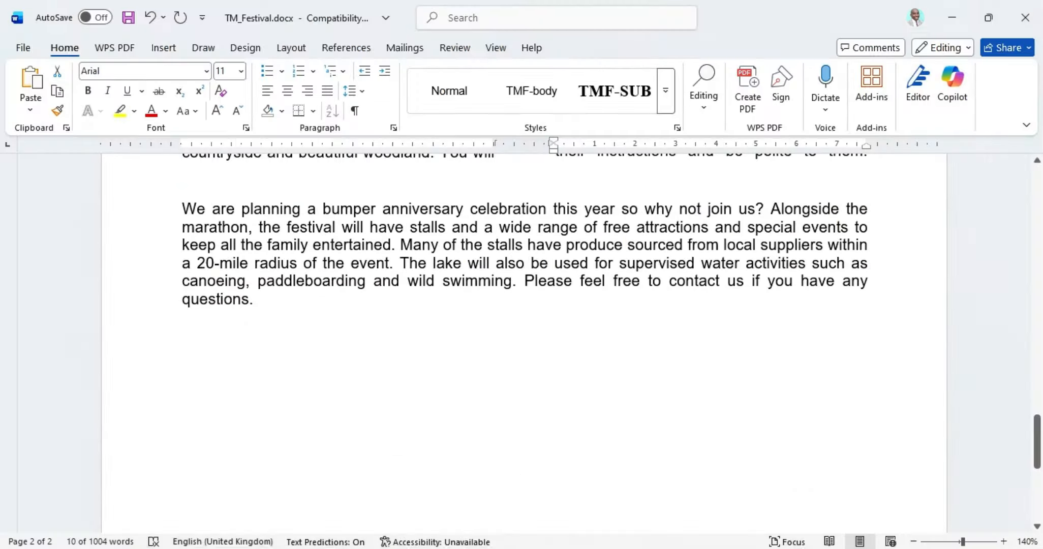
{"action": "scroll", "coordinate": [370, 353], "scroll_direction": "up", "scroll_amount": 10}
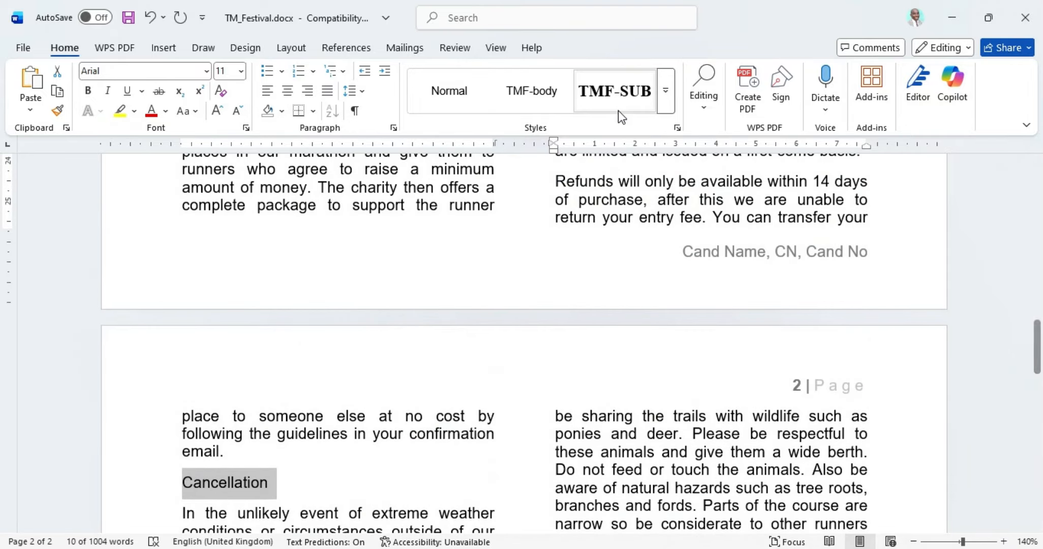
{"action": "left_click", "coordinate": [617, 91]}
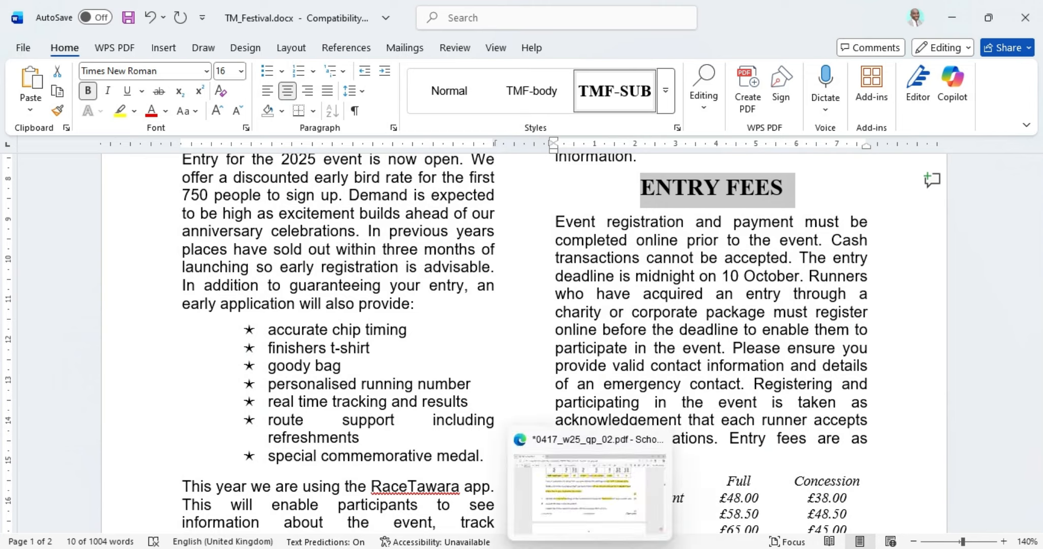
{"action": "left_click", "coordinate": [590, 548]}
{"action": "scroll", "coordinate": [361, 305], "scroll_direction": "down", "scroll_amount": 3}
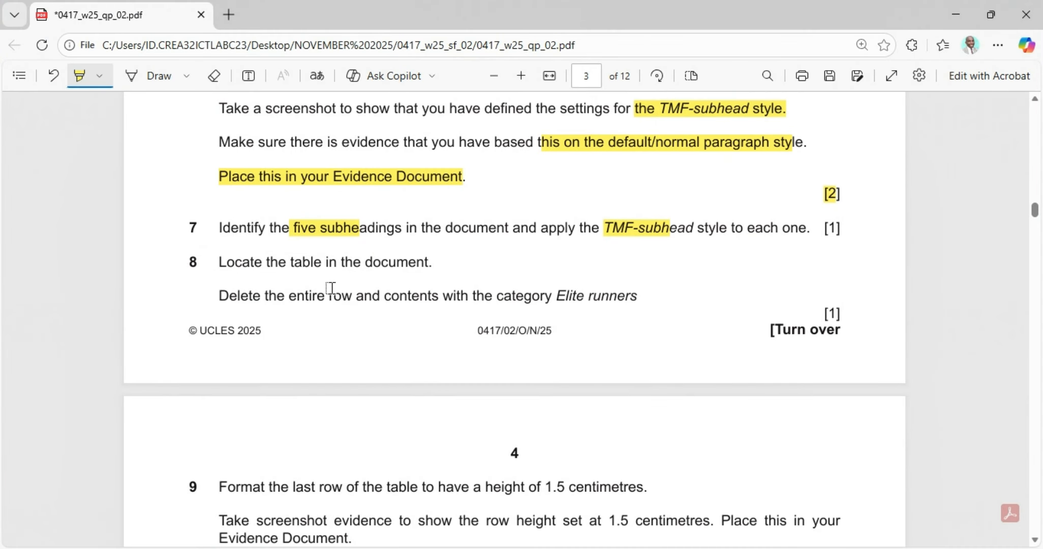
Step: Highlight task 8's wording 'Locate the table in the', 'Delete the entire row…' and 'Elite runners', then return to TM_Festival
{"action": "left_click_drag", "start_coordinate": [217, 262], "coordinate": [359, 261]}
{"action": "left_click_drag", "start_coordinate": [219, 296], "coordinate": [465, 298]}
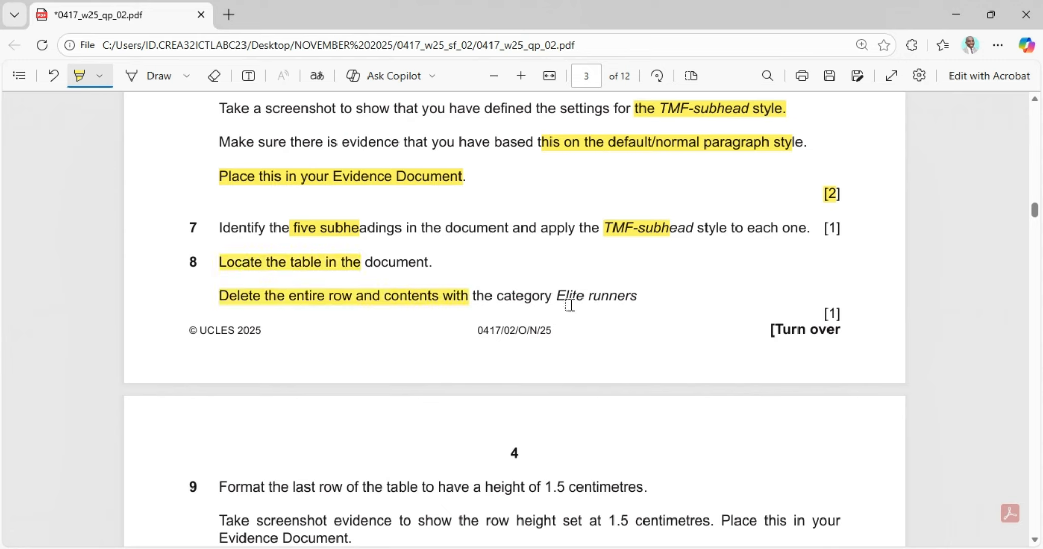
{"action": "left_click_drag", "start_coordinate": [559, 296], "coordinate": [637, 296]}
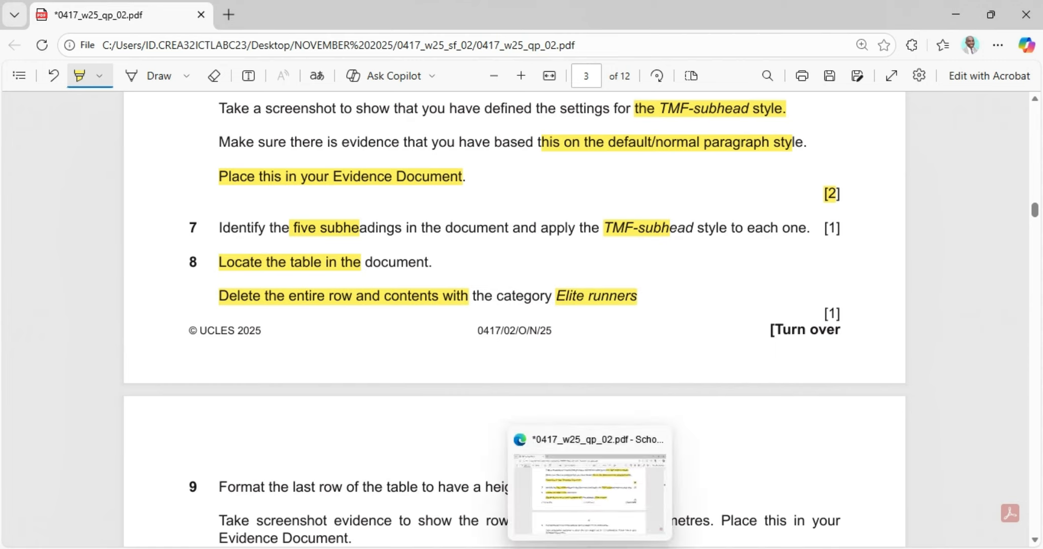
{"action": "left_click", "coordinate": [562, 548]}
{"action": "scroll", "coordinate": [618, 392], "scroll_direction": "down", "scroll_amount": 3}
Step: Select the whole entry fees table with its move handle, rechecking the exam PDF before returning
{"action": "scroll", "coordinate": [618, 392], "scroll_direction": "down", "scroll_amount": 5}
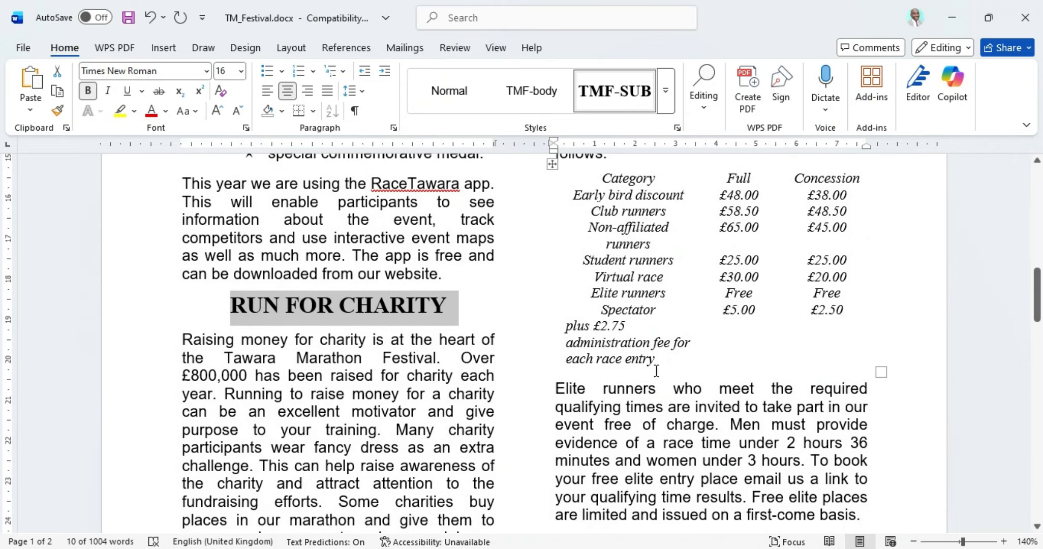
{"action": "scroll", "coordinate": [656, 368], "scroll_direction": "up", "scroll_amount": 3}
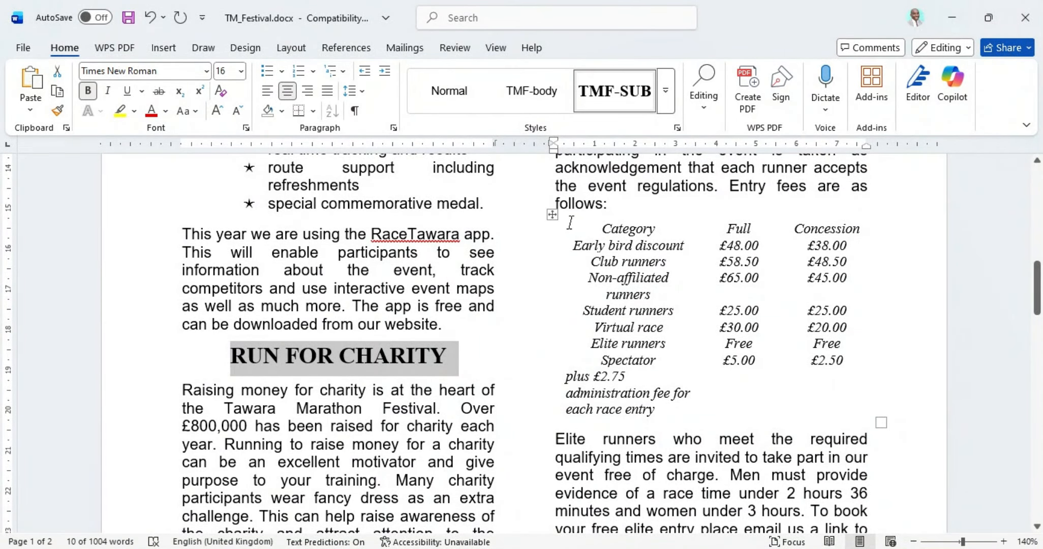
{"action": "left_click", "coordinate": [551, 218]}
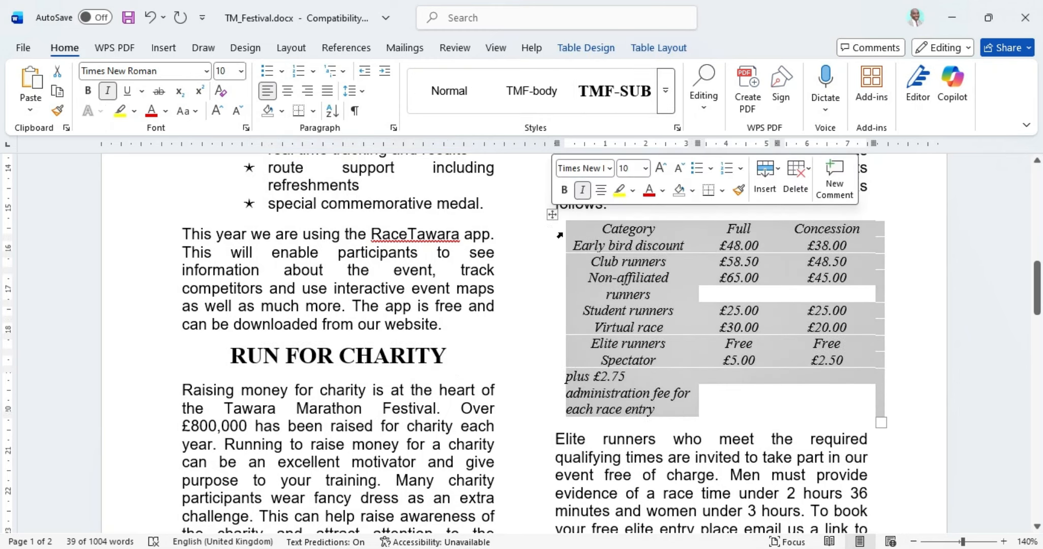
{"action": "key", "text": "alt+Tab"}
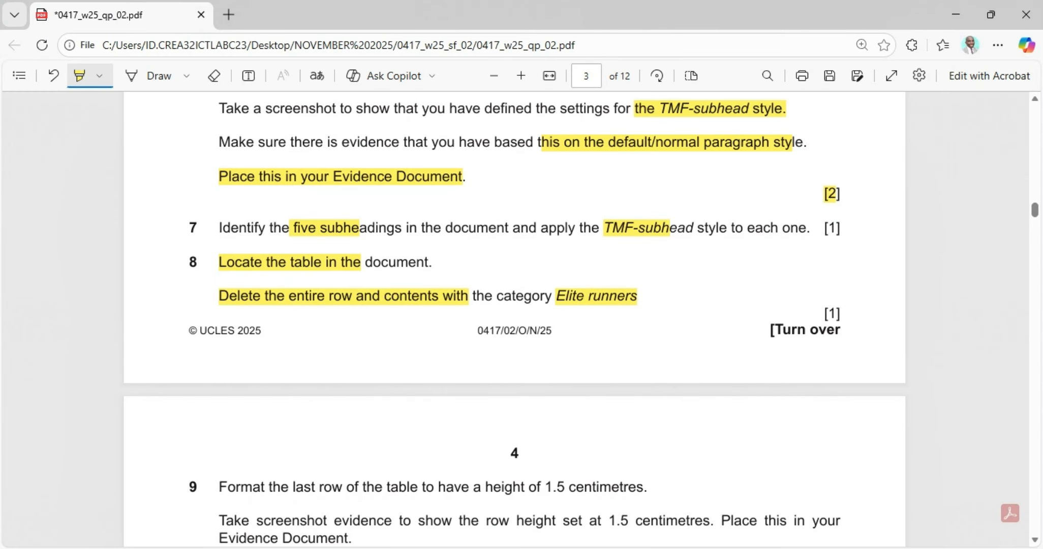
{"action": "key", "text": "alt+Tab"}
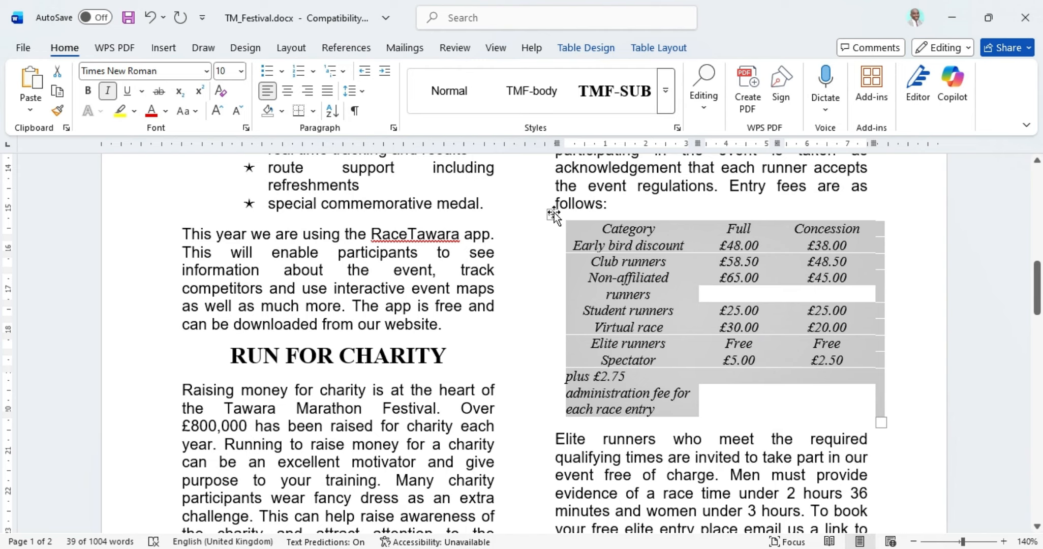
Step: Turn on View Gridlines for the fees table from the Table Design Borders list
{"action": "left_click", "coordinate": [646, 49]}
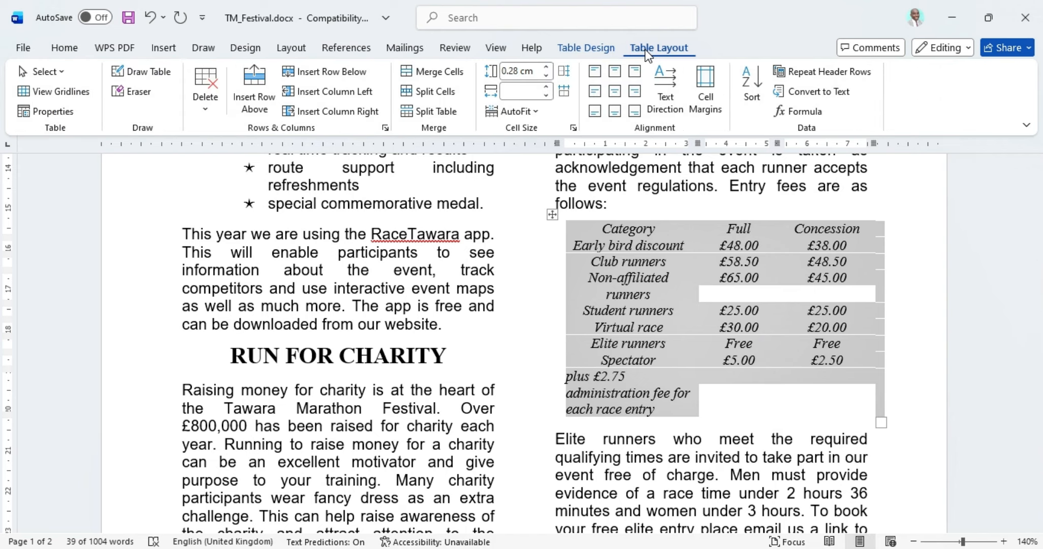
{"action": "left_click", "coordinate": [599, 51]}
{"action": "left_click", "coordinate": [785, 108]}
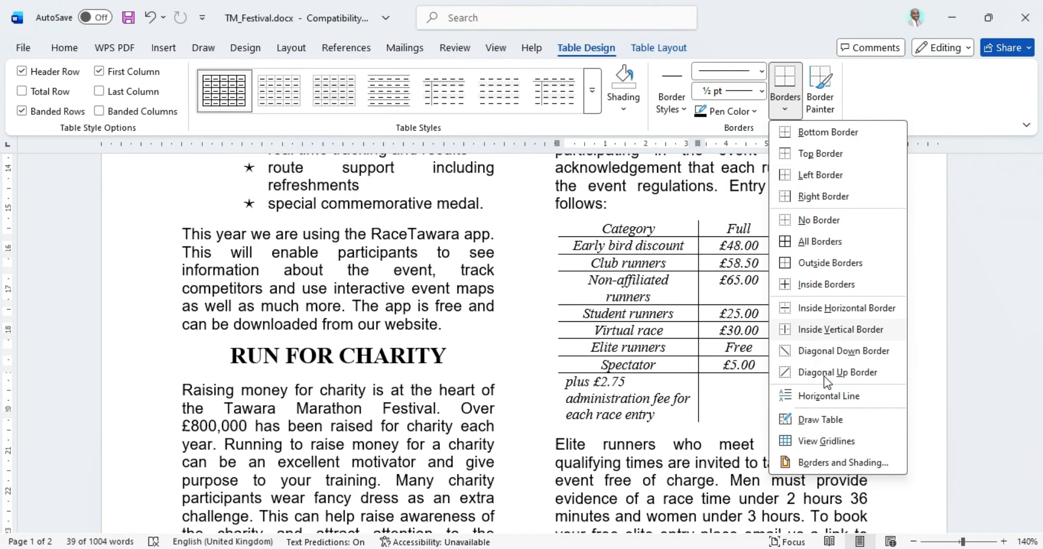
{"action": "left_click", "coordinate": [820, 442]}
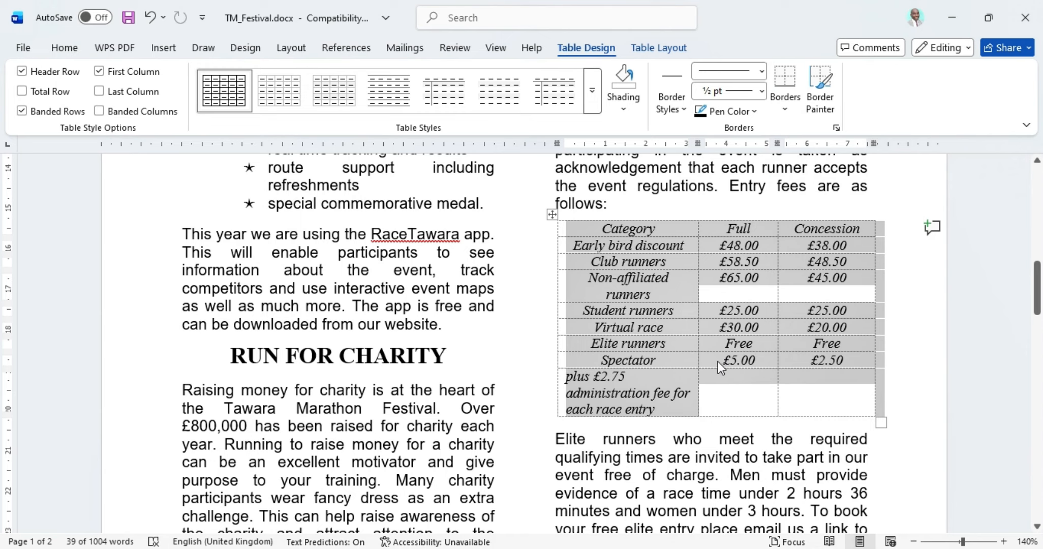
Step: Delete the entire Elite runners row from the fees table, then return to the question paper
{"action": "left_click", "coordinate": [740, 384]}
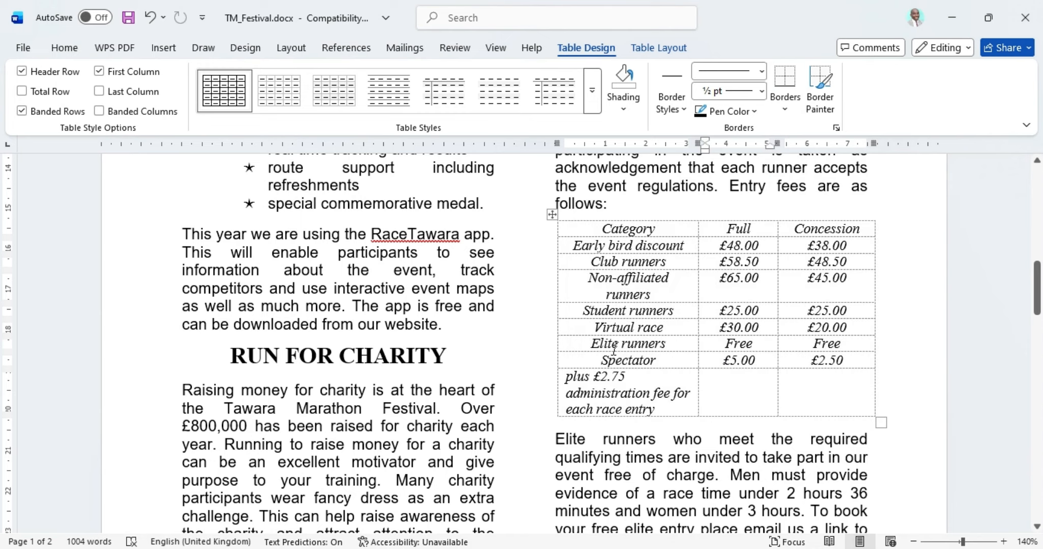
{"action": "left_click_drag", "start_coordinate": [848, 342], "coordinate": [626, 342]}
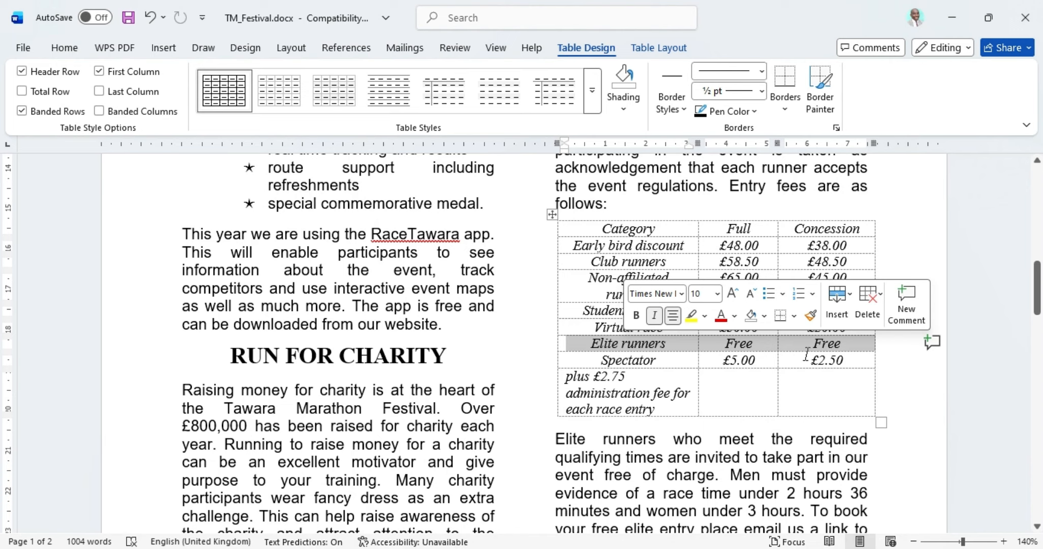
{"action": "right_click", "coordinate": [646, 344]}
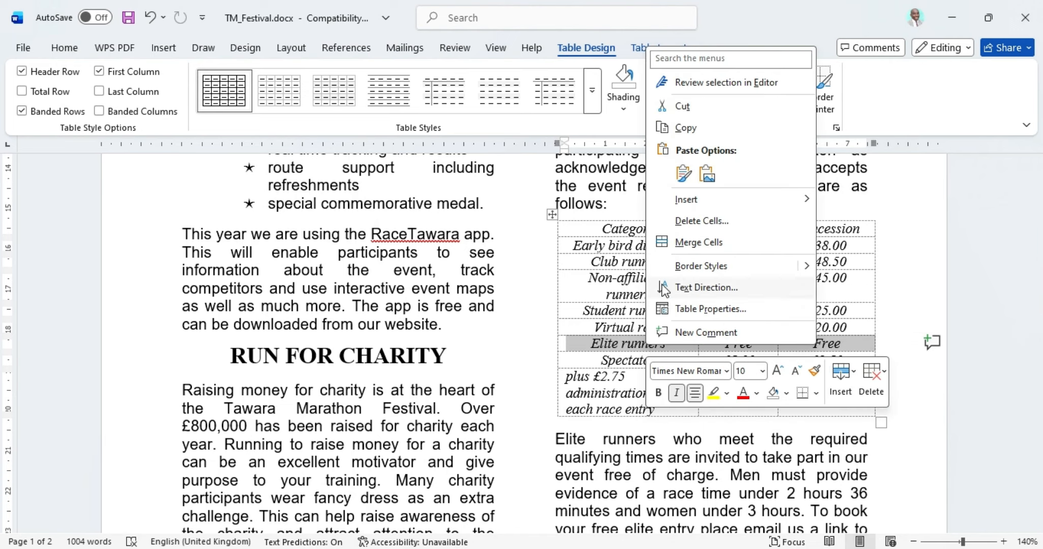
{"action": "left_click", "coordinate": [696, 223]}
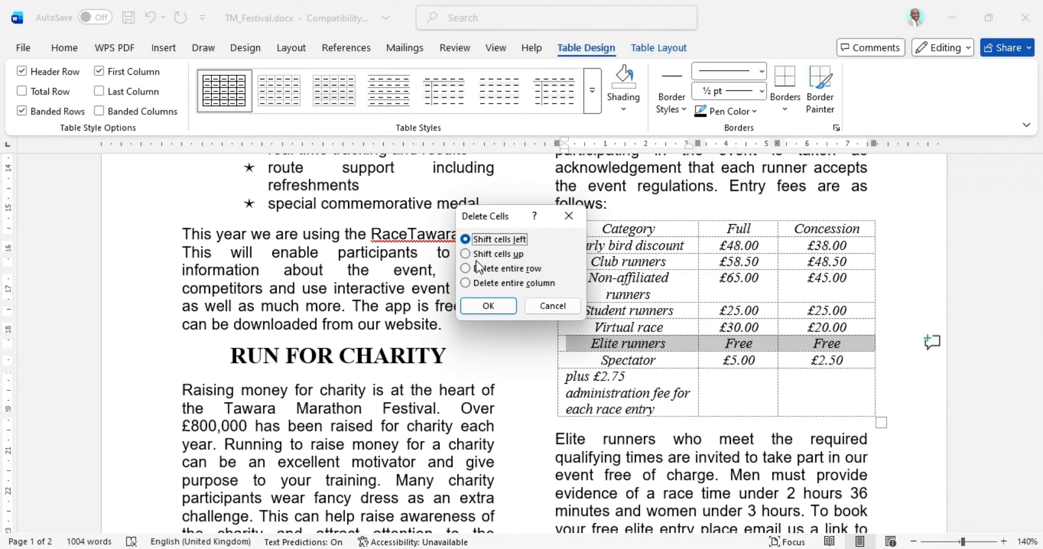
{"action": "left_click", "coordinate": [473, 269]}
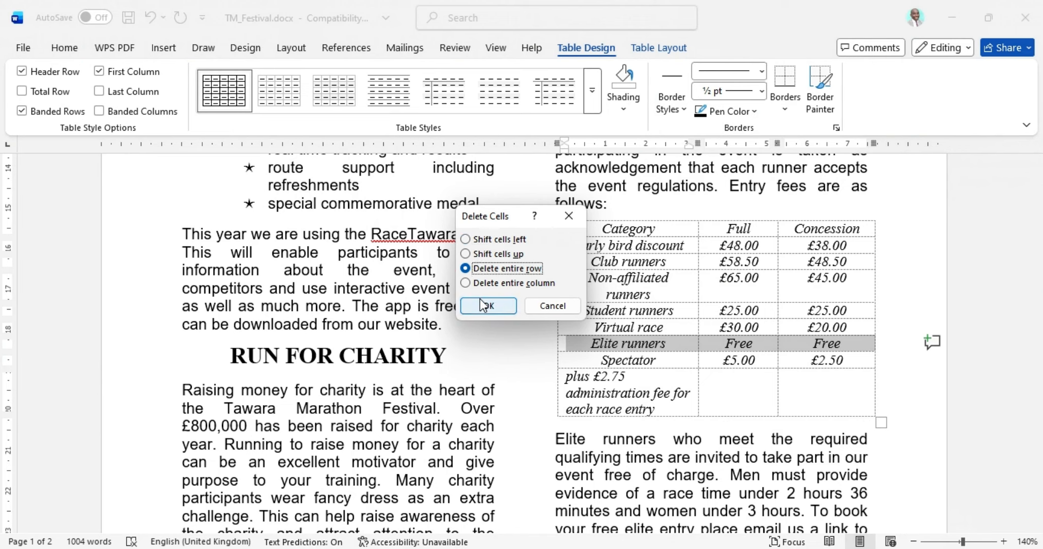
{"action": "left_click", "coordinate": [487, 306]}
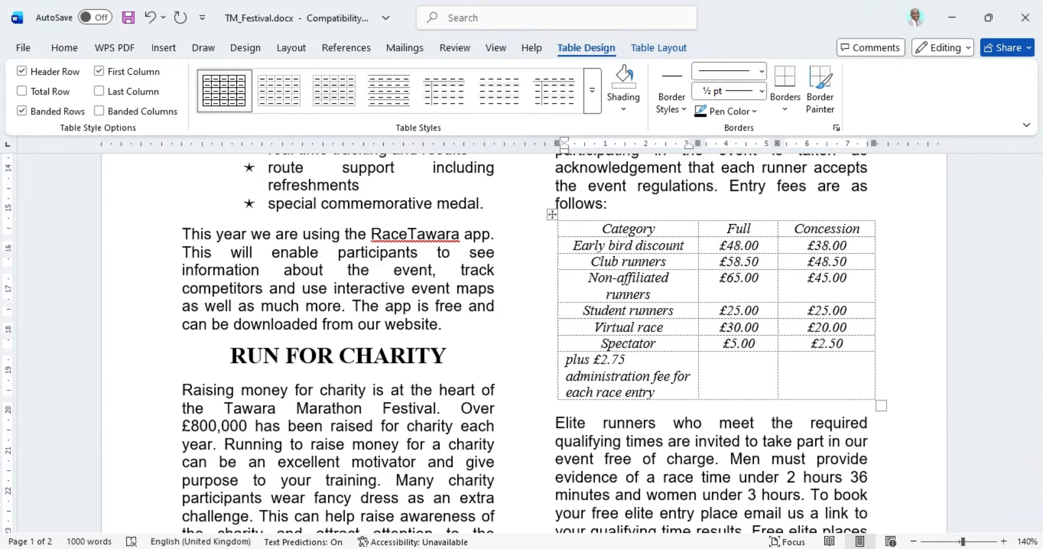
{"action": "left_click", "coordinate": [574, 548]}
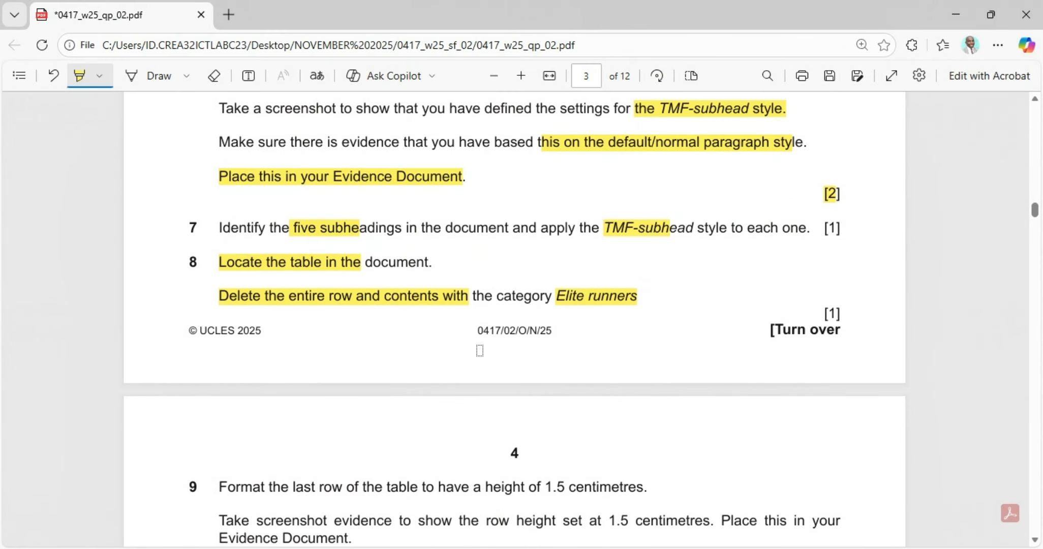
Step: Highlight 'of 1.5 centimetres' and 'last row of' in question 9 on page 4
{"action": "scroll", "coordinate": [480, 342], "scroll_direction": "down", "scroll_amount": 3}
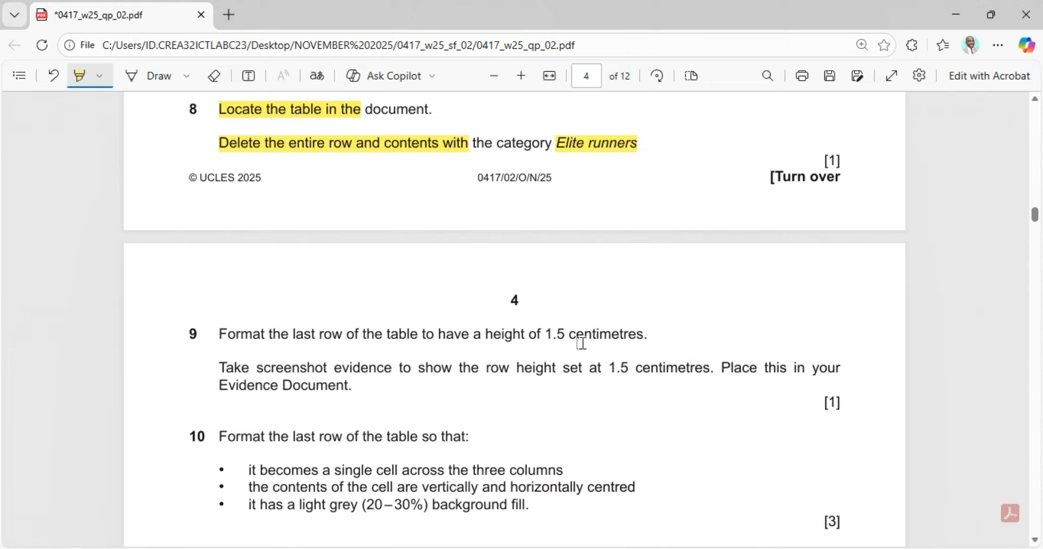
{"action": "left_click_drag", "start_coordinate": [531, 334], "coordinate": [644, 346]}
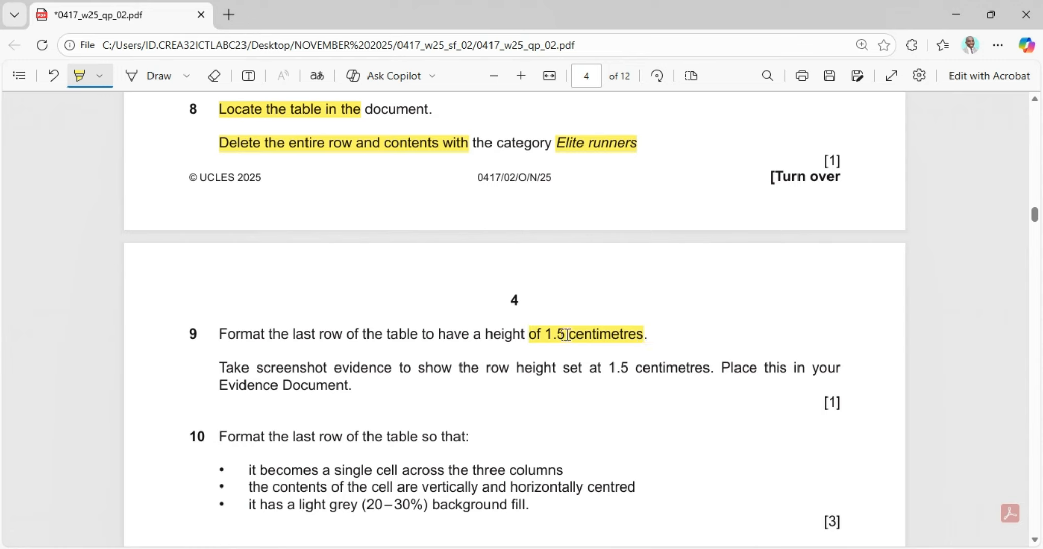
{"action": "left_click_drag", "start_coordinate": [295, 335], "coordinate": [354, 339]}
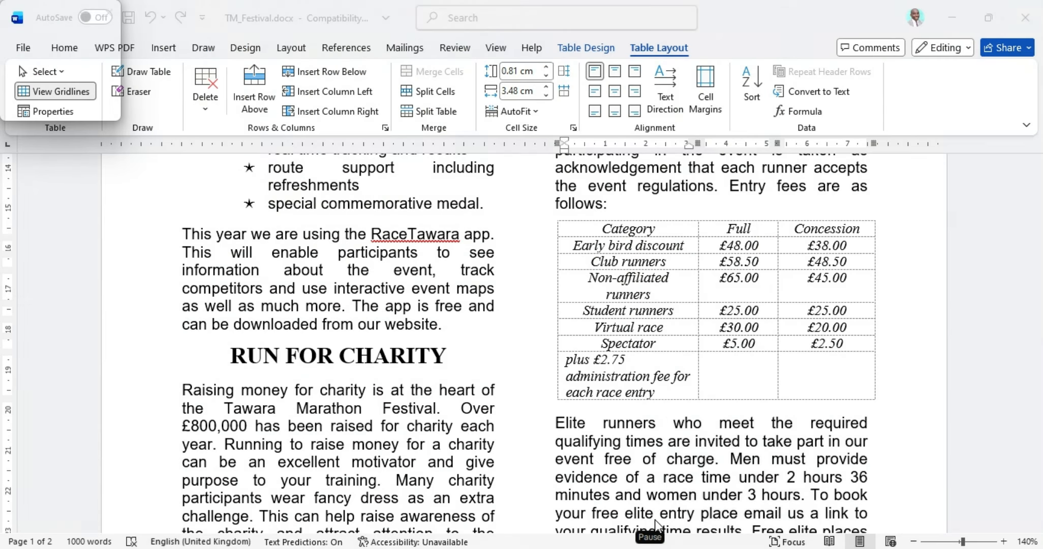
Step: Give the fees table's last row a specified height of 1.5 cm in Table Properties
{"action": "left_click", "coordinate": [814, 368]}
{"action": "left_click_drag", "start_coordinate": [811, 379], "coordinate": [625, 377]}
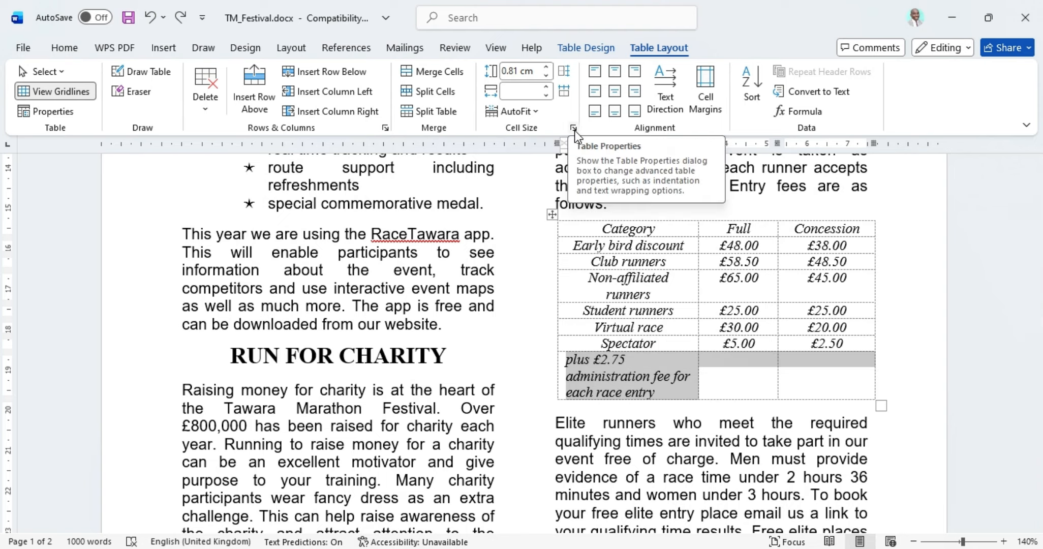
{"action": "right_click", "coordinate": [627, 373]}
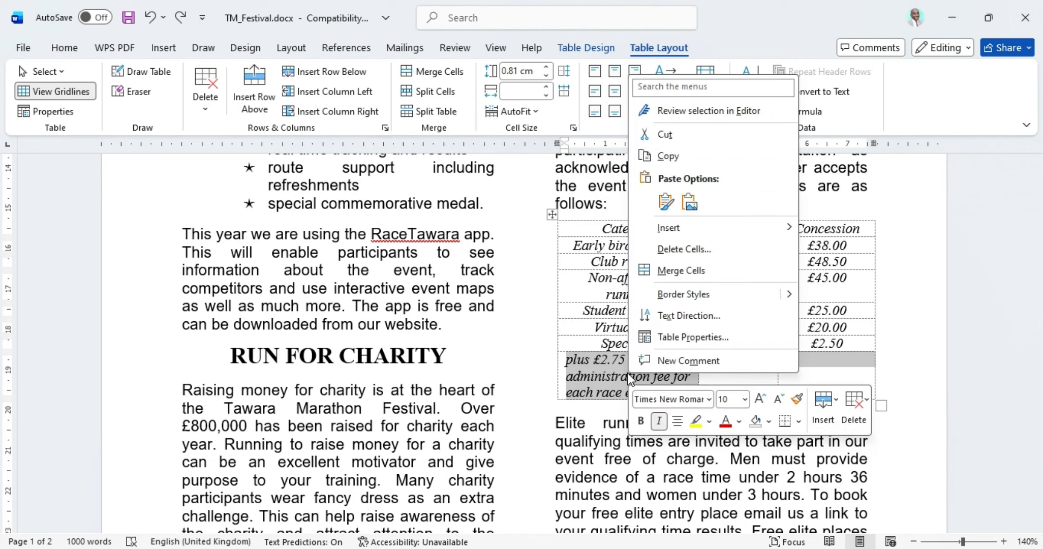
{"action": "left_click", "coordinate": [661, 337]}
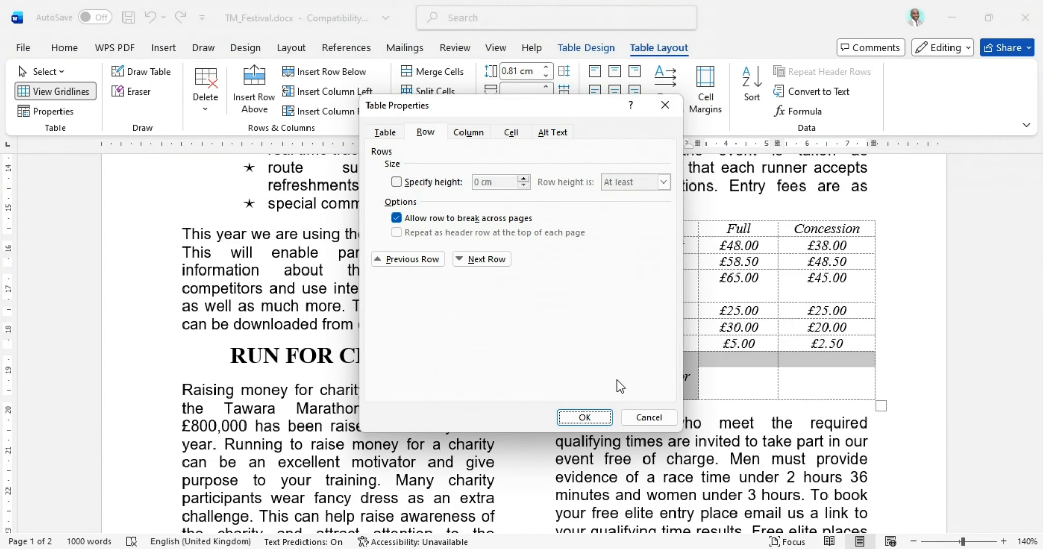
{"action": "left_click", "coordinate": [511, 133]}
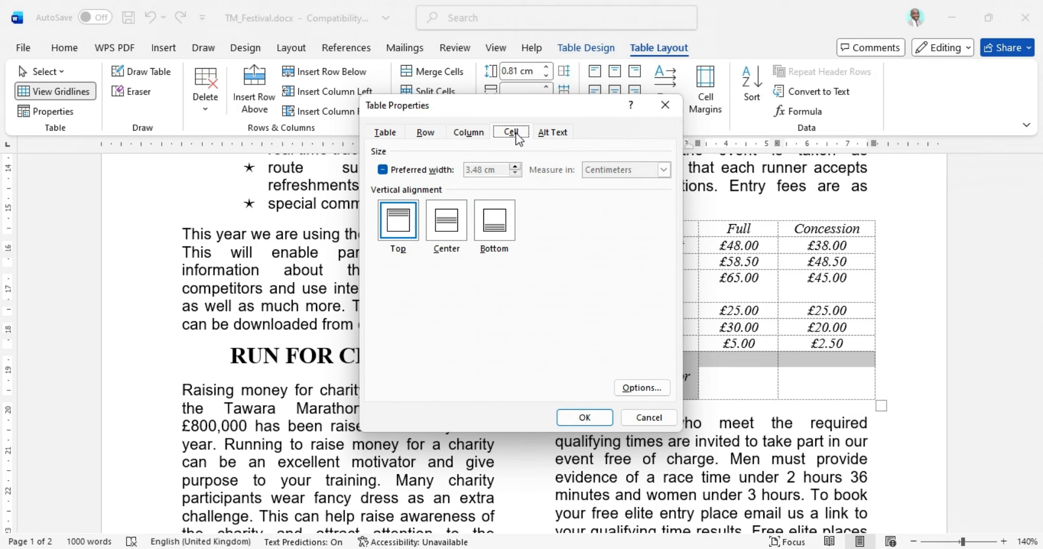
{"action": "left_click", "coordinate": [430, 134]}
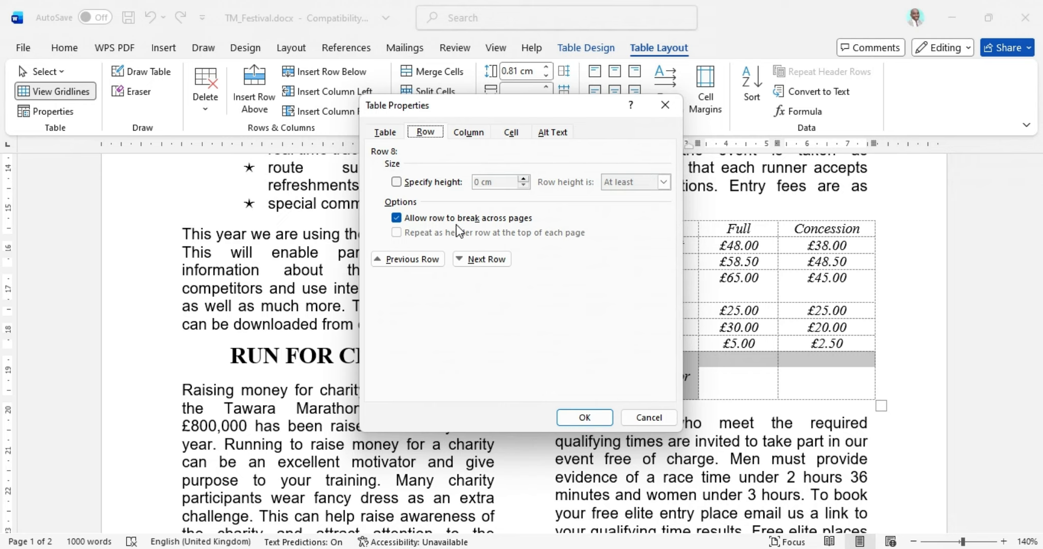
{"action": "left_click", "coordinate": [398, 183]}
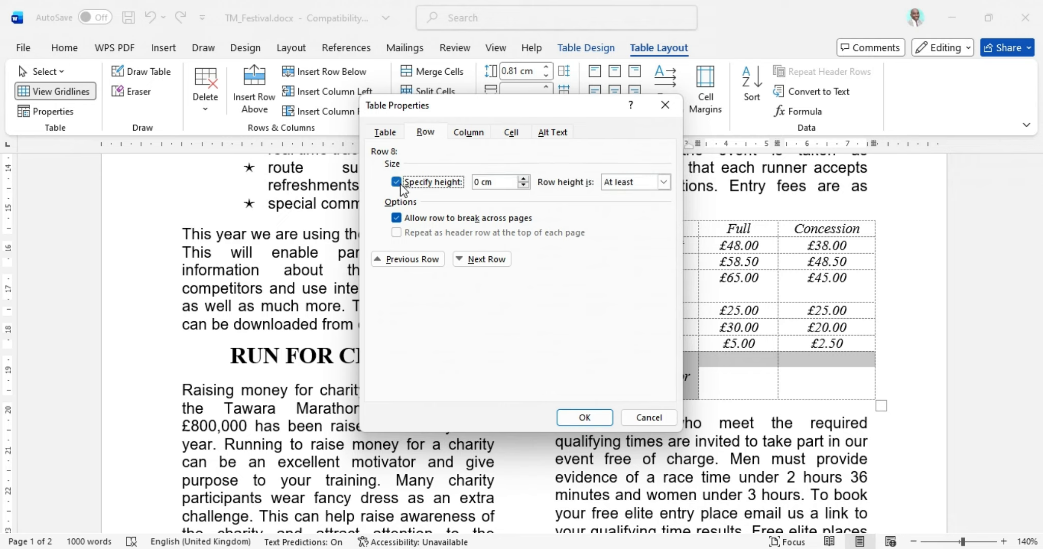
{"action": "left_click_drag", "start_coordinate": [500, 180], "coordinate": [466, 183]}
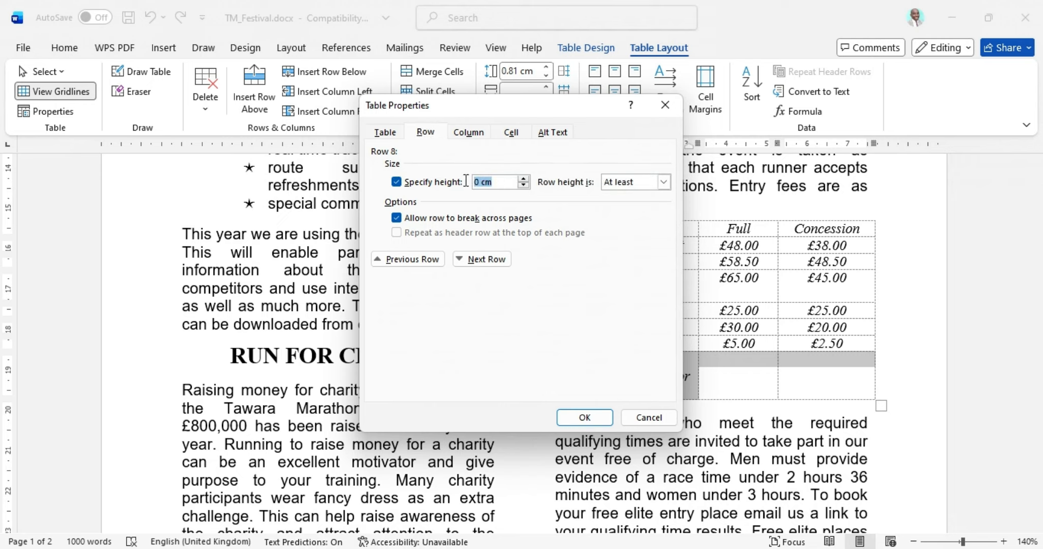
{"action": "type", "text": "1.5"}
{"action": "left_click_drag", "start_coordinate": [566, 111], "coordinate": [415, 100]}
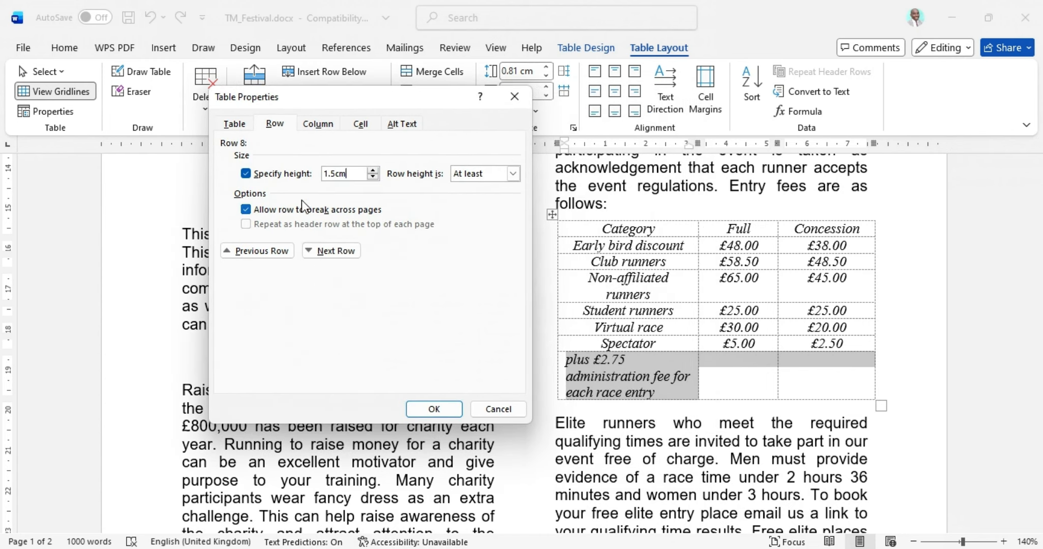
{"action": "left_click", "coordinate": [440, 411]}
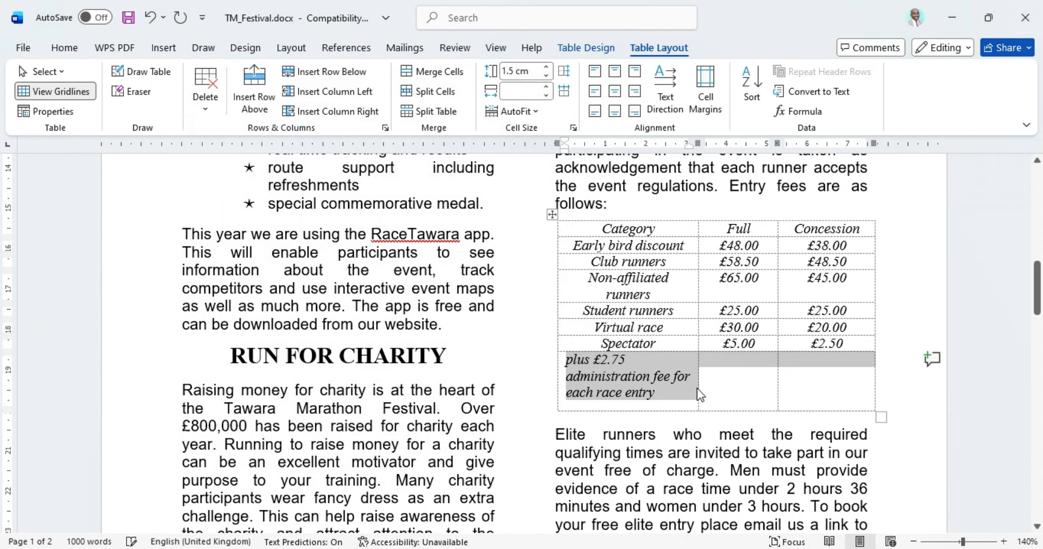
{"action": "left_click", "coordinate": [624, 377]}
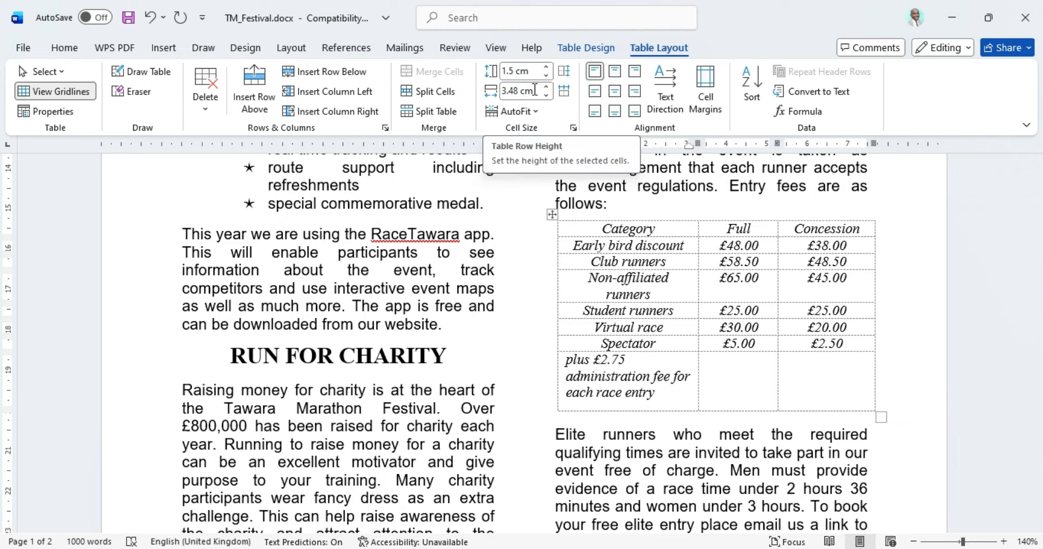
{"action": "key", "text": "alt+Tab"}
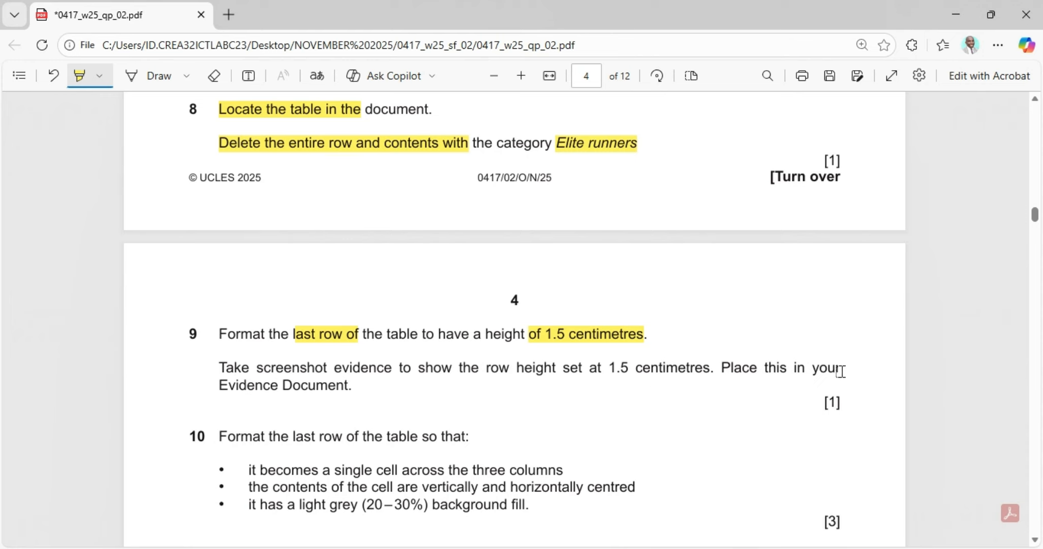
Step: Reopen the last row's Table Properties Row tab and snip a screenshot showing the 1.5 cm height
{"action": "left_click", "coordinate": [611, 548]}
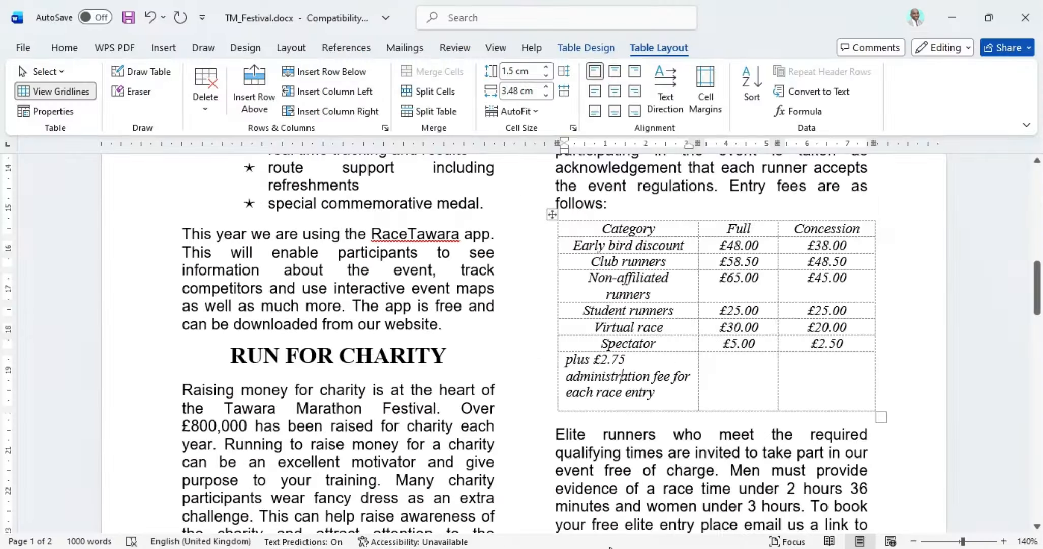
{"action": "left_click_drag", "start_coordinate": [818, 381], "coordinate": [631, 381]}
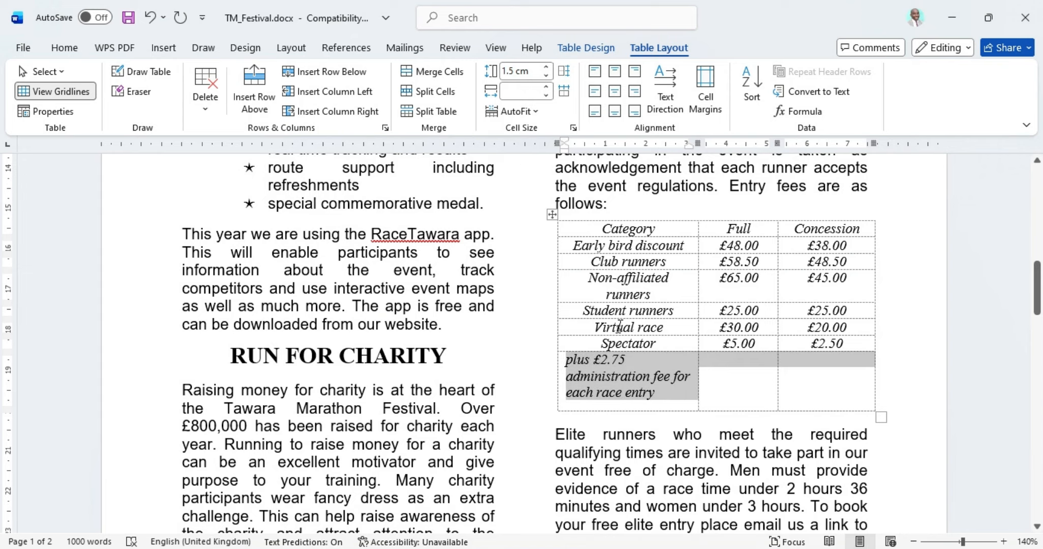
{"action": "right_click", "coordinate": [607, 378]}
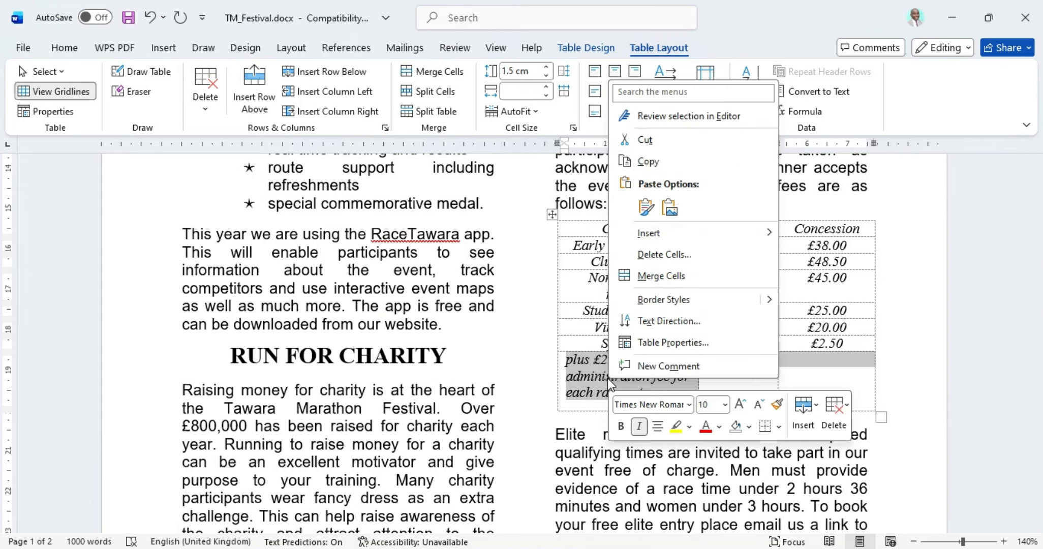
{"action": "left_click", "coordinate": [655, 339]}
{"action": "left_click", "coordinate": [429, 136]}
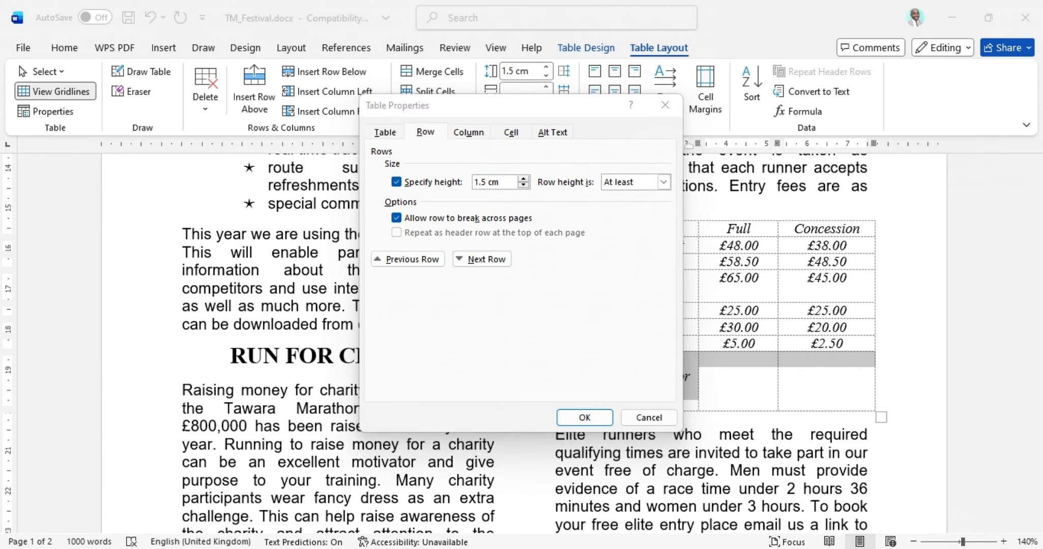
{"action": "key", "text": "super+shift+s"}
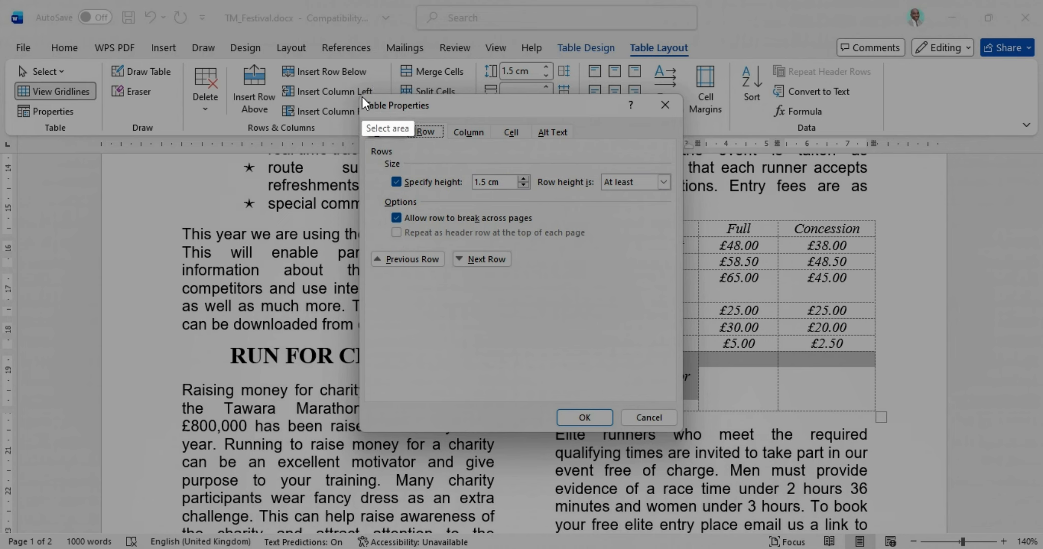
{"action": "mouse_move", "coordinate": [362, 95]}
{"action": "left_mouse_down"}
{"action": "mouse_move", "coordinate": [603, 216]}
{"action": "mouse_move", "coordinate": [689, 428]}
{"action": "left_mouse_up"}
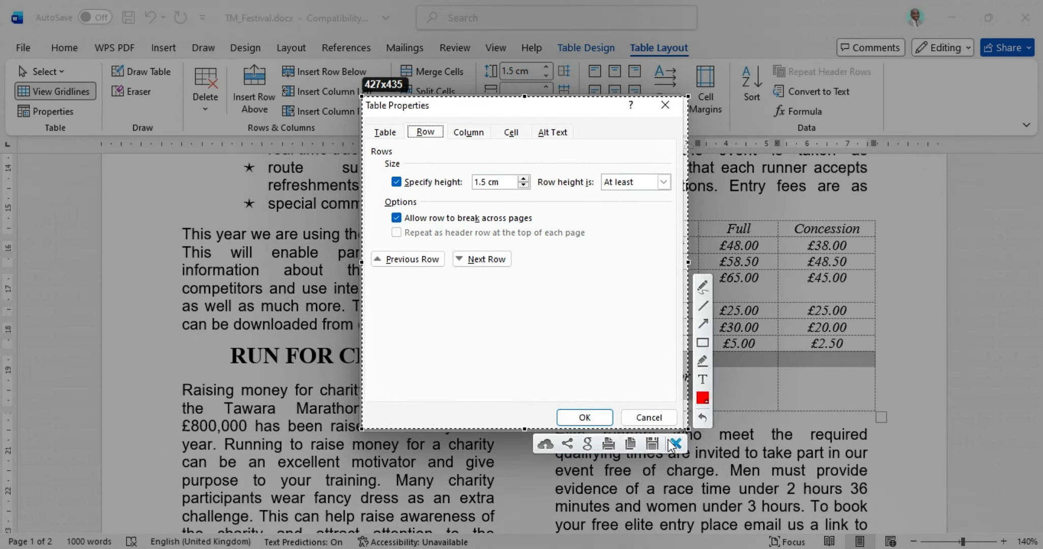
{"action": "left_click", "coordinate": [635, 440]}
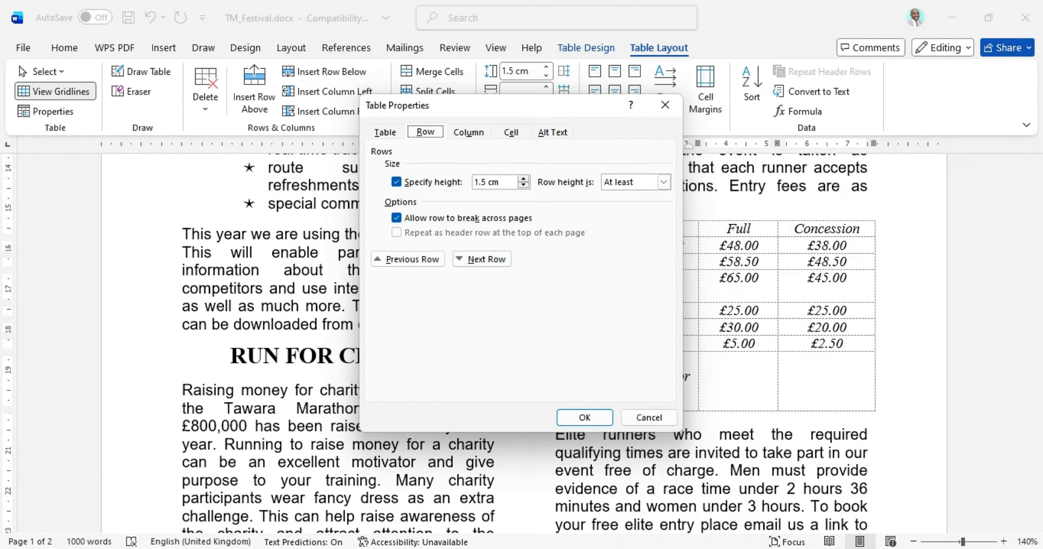
{"action": "key", "text": "alt+Tab"}
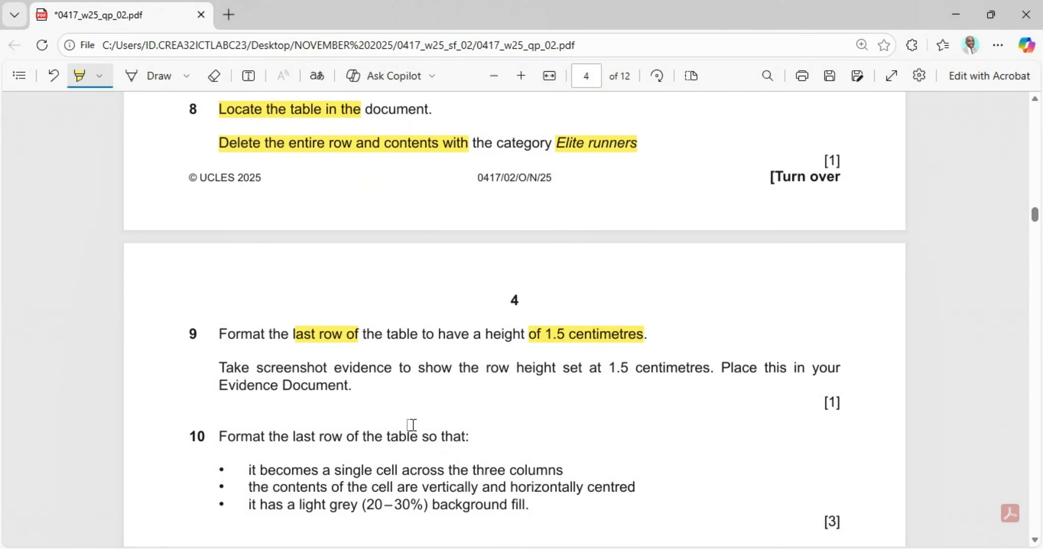
Step: Confirm the 1.5 cm row height in TM_Festival's Table Properties
{"action": "mouse_move", "coordinate": [729, 543]}
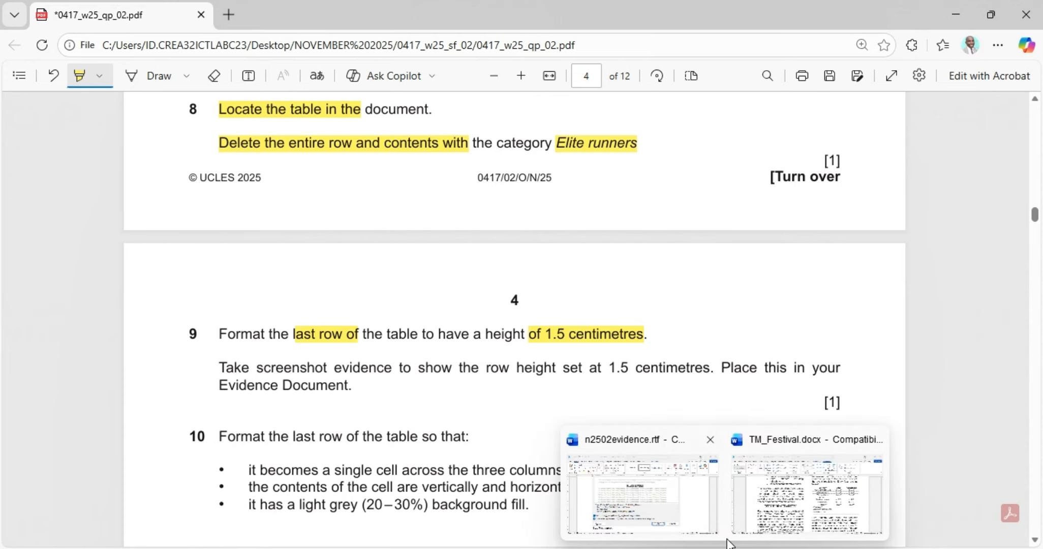
{"action": "left_click", "coordinate": [677, 490]}
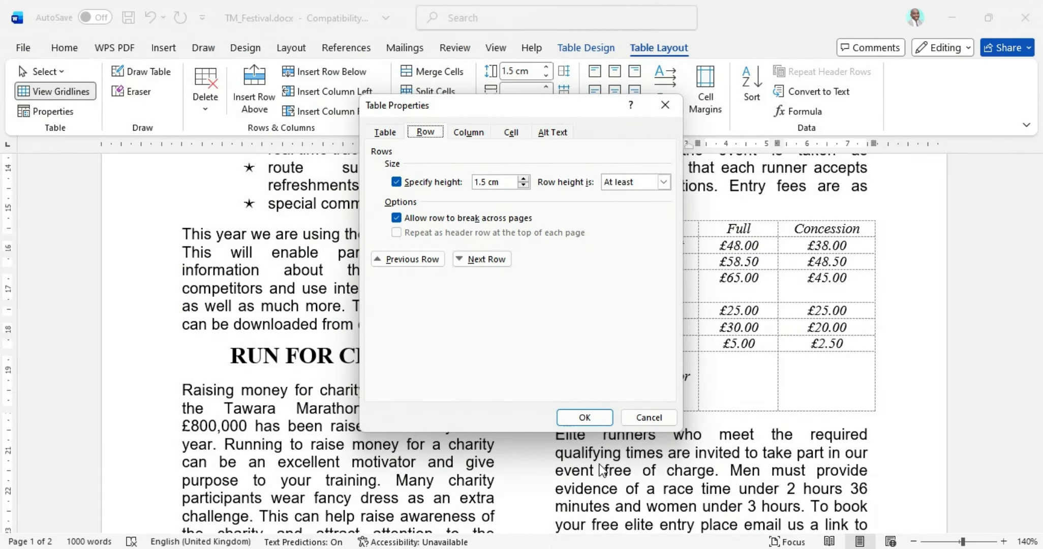
{"action": "left_click", "coordinate": [590, 417]}
Step: Paste the row-height screenshot under 'Step 9 evidence:' in n2502evidence.rtf
{"action": "mouse_move", "coordinate": [729, 543]}
{"action": "left_click", "coordinate": [641, 504]}
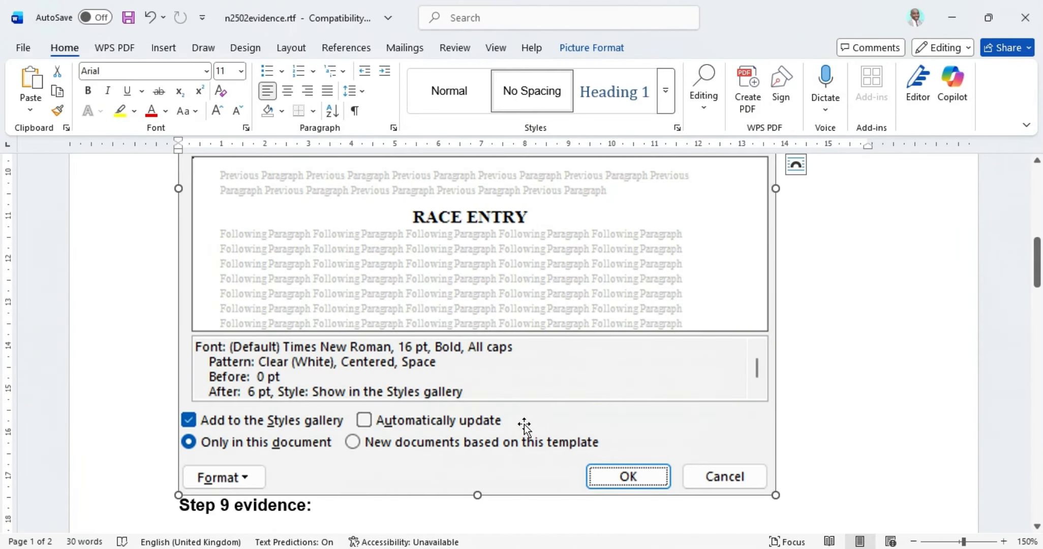
{"action": "scroll", "coordinate": [624, 414], "scroll_direction": "down", "scroll_amount": 4}
{"action": "left_click", "coordinate": [252, 307]}
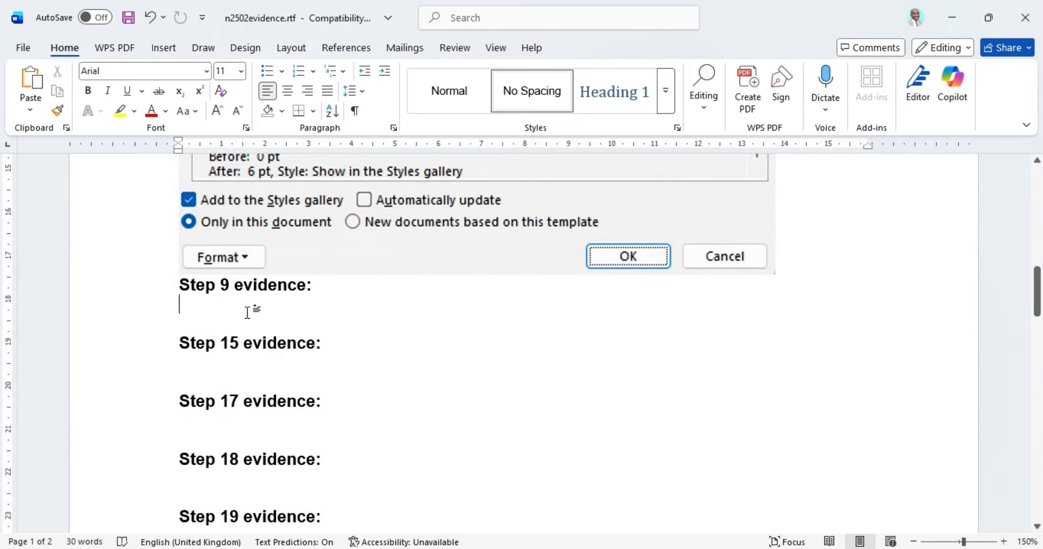
{"action": "left_click", "coordinate": [31, 84]}
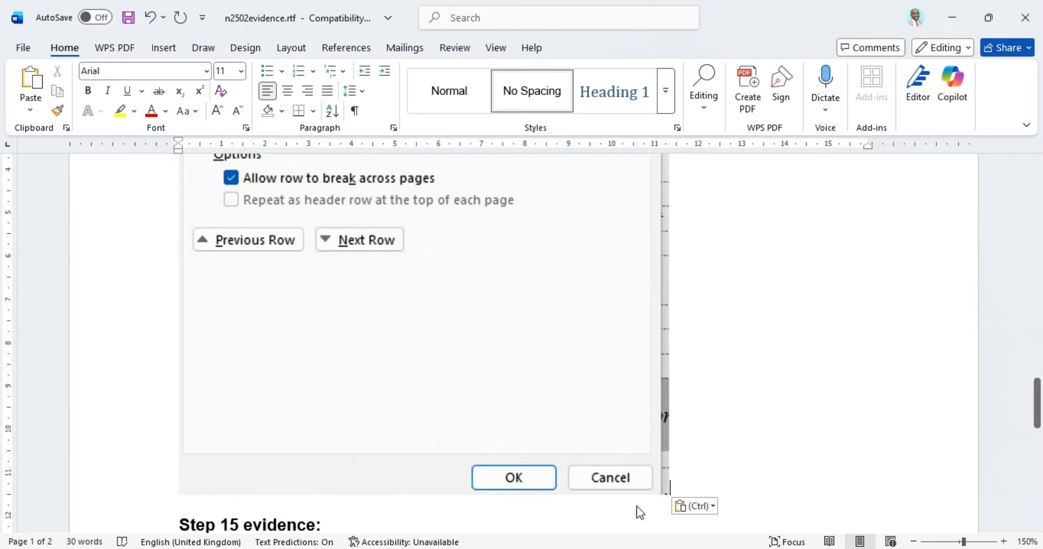
{"action": "mouse_move", "coordinate": [591, 543]}
{"action": "left_click", "coordinate": [591, 488]}
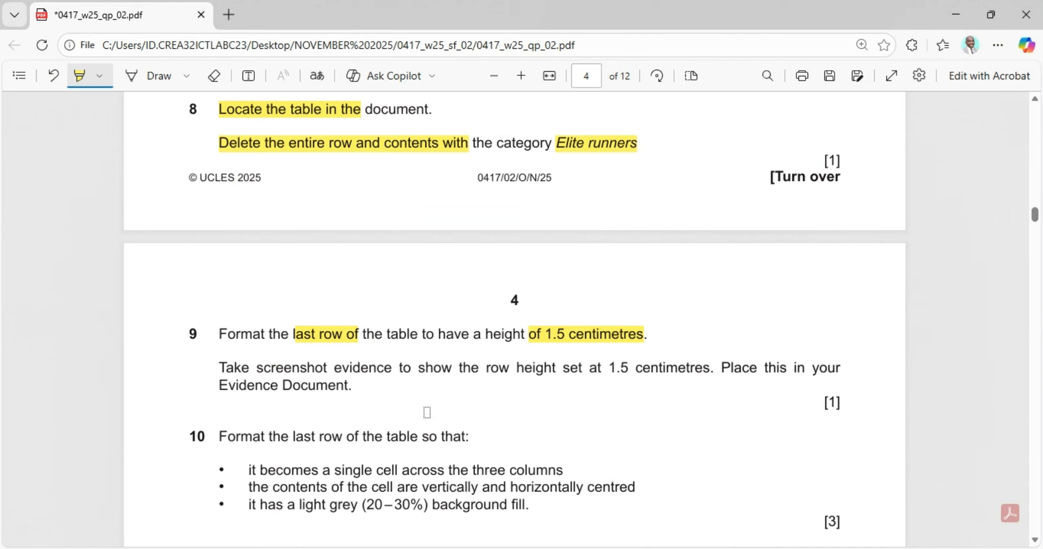
Step: Highlight question 10's single-cell, centring and grey-fill requirements plus its [3] mark
{"action": "scroll", "coordinate": [428, 413], "scroll_direction": "down", "scroll_amount": 3}
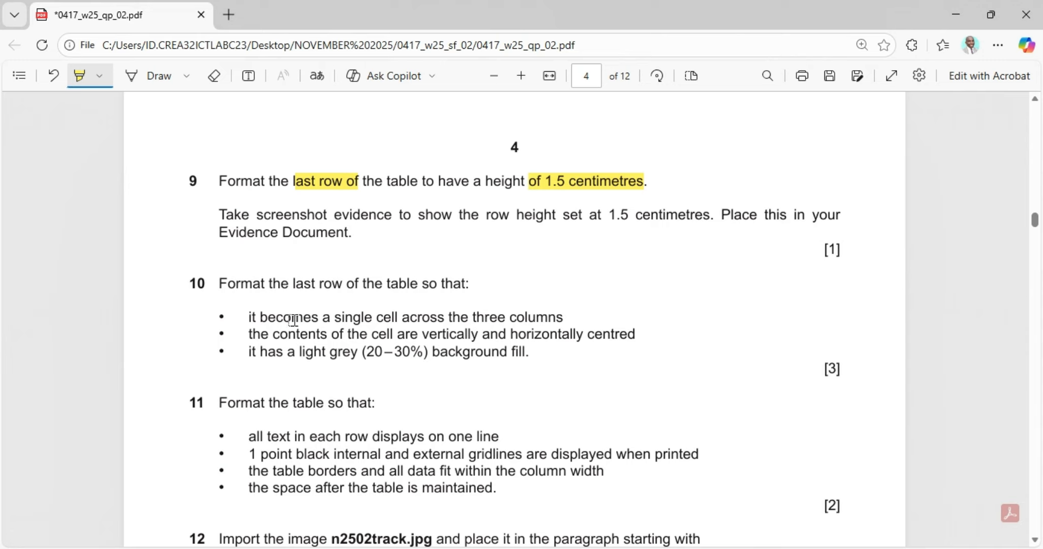
{"action": "left_click_drag", "start_coordinate": [257, 316], "coordinate": [558, 315]}
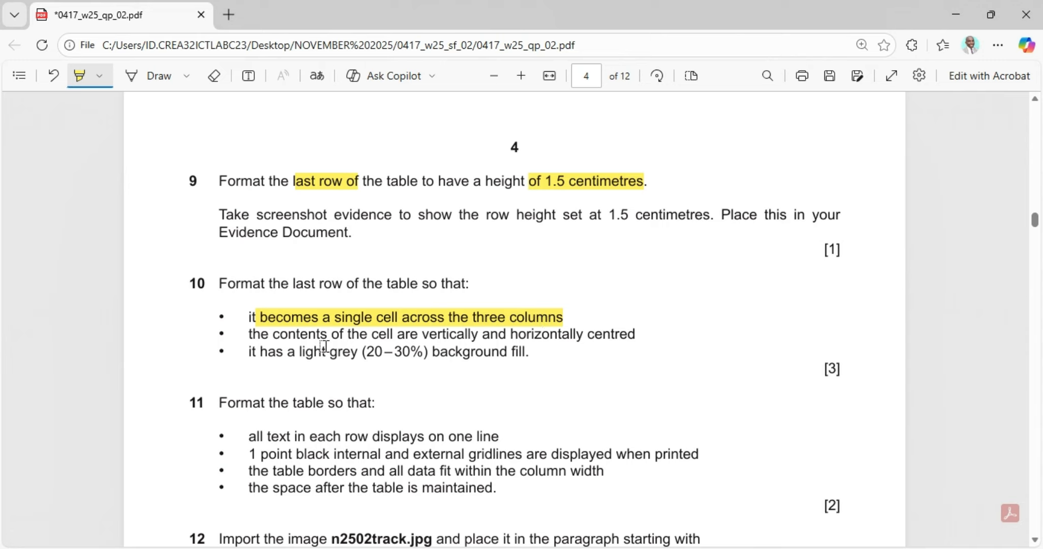
{"action": "mouse_move", "coordinate": [340, 339]}
{"action": "left_mouse_down"}
{"action": "mouse_move", "coordinate": [466, 351]}
{"action": "mouse_move", "coordinate": [645, 335]}
{"action": "left_mouse_up"}
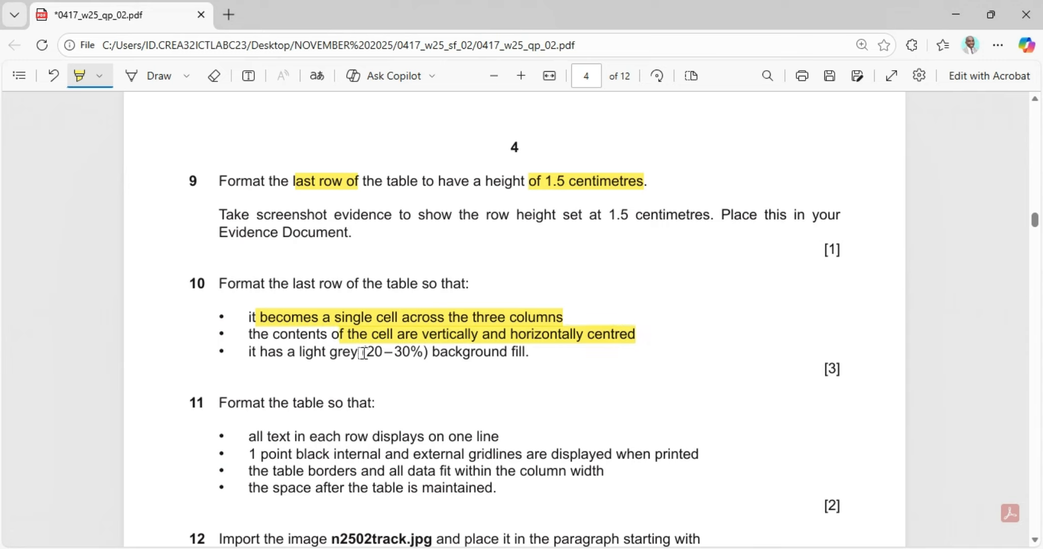
{"action": "left_click_drag", "start_coordinate": [363, 353], "coordinate": [526, 361]}
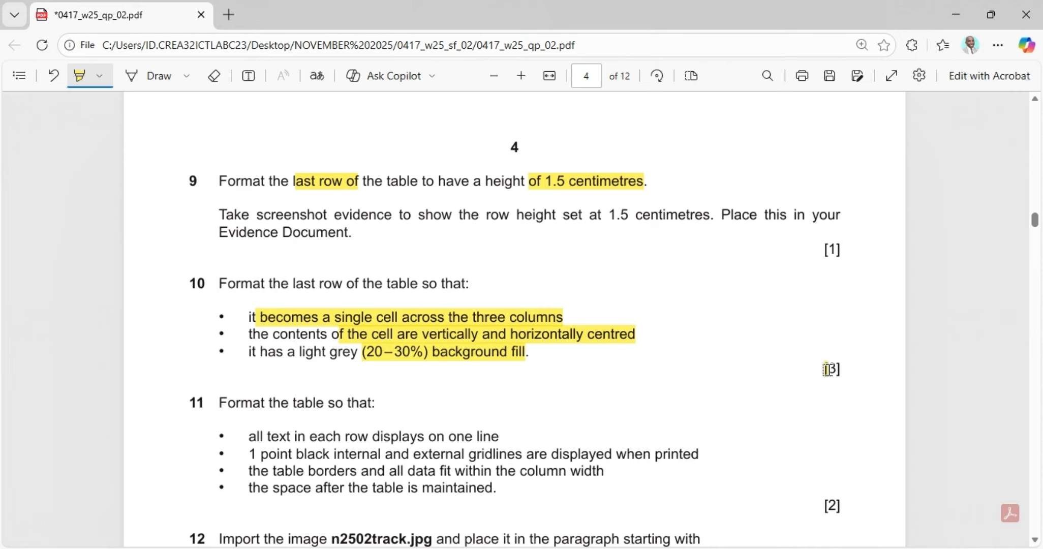
{"action": "left_click_drag", "start_coordinate": [823, 367], "coordinate": [844, 367]}
Step: Merge the fees table's last row into one cell spanning all three columns
{"action": "left_click", "coordinate": [567, 548]}
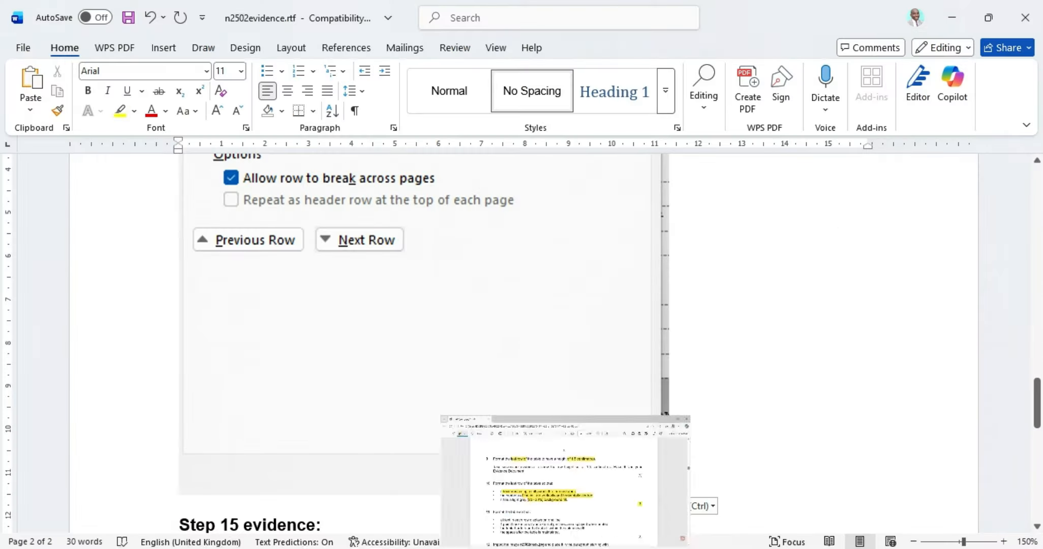
{"action": "mouse_move", "coordinate": [783, 531]}
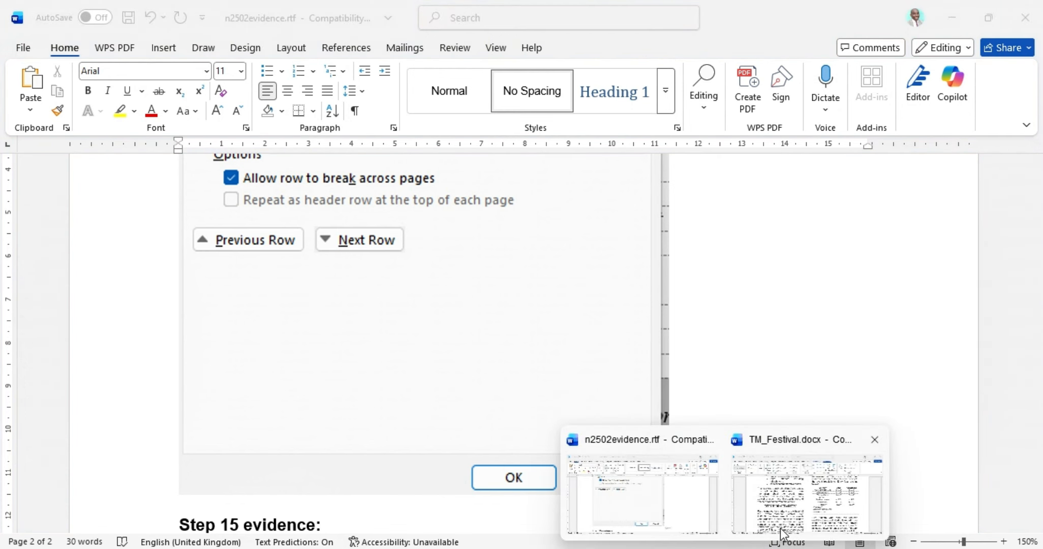
{"action": "left_click", "coordinate": [796, 513]}
{"action": "left_click_drag", "start_coordinate": [847, 385], "coordinate": [625, 385]}
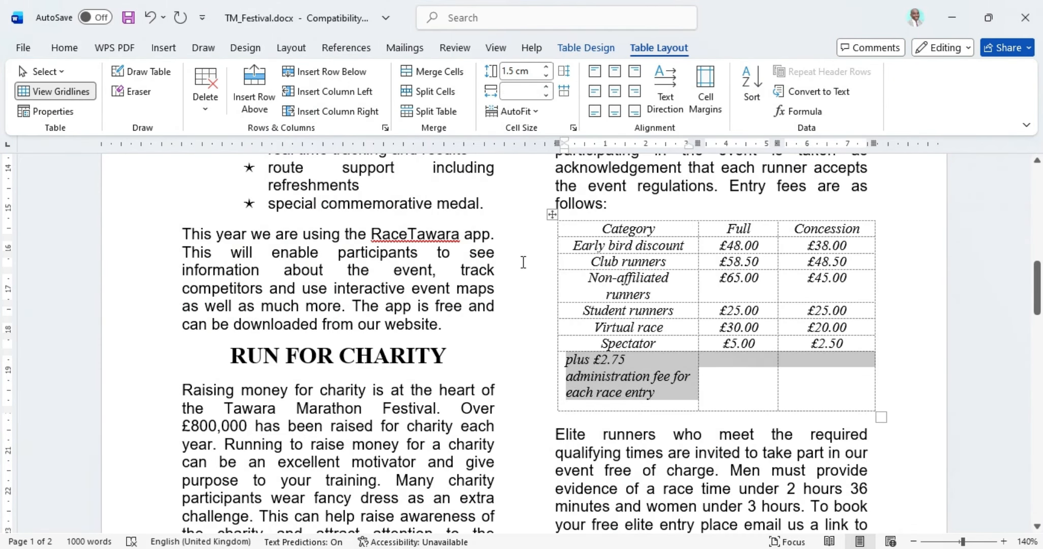
{"action": "left_click", "coordinate": [420, 72]}
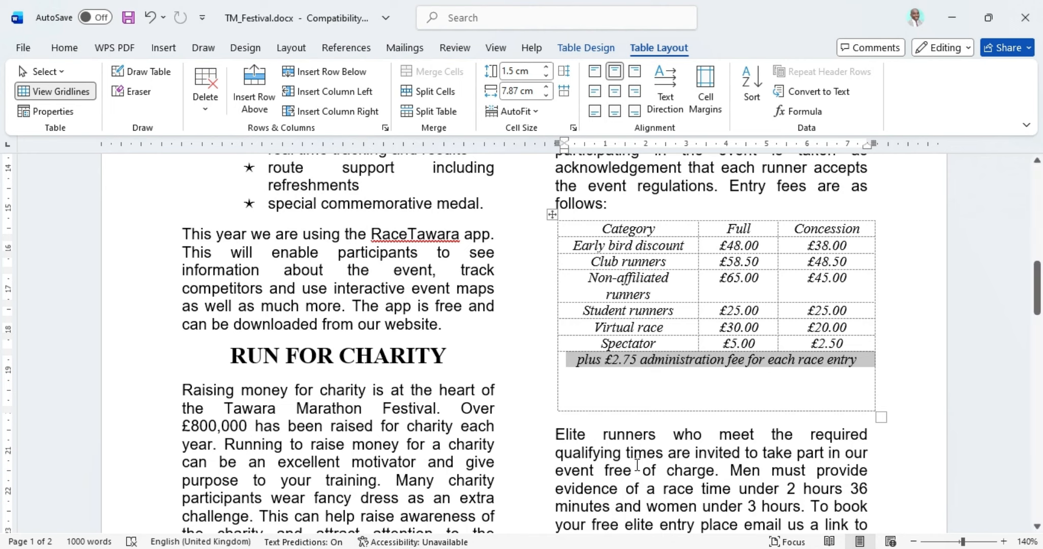
{"action": "left_click", "coordinate": [656, 548]}
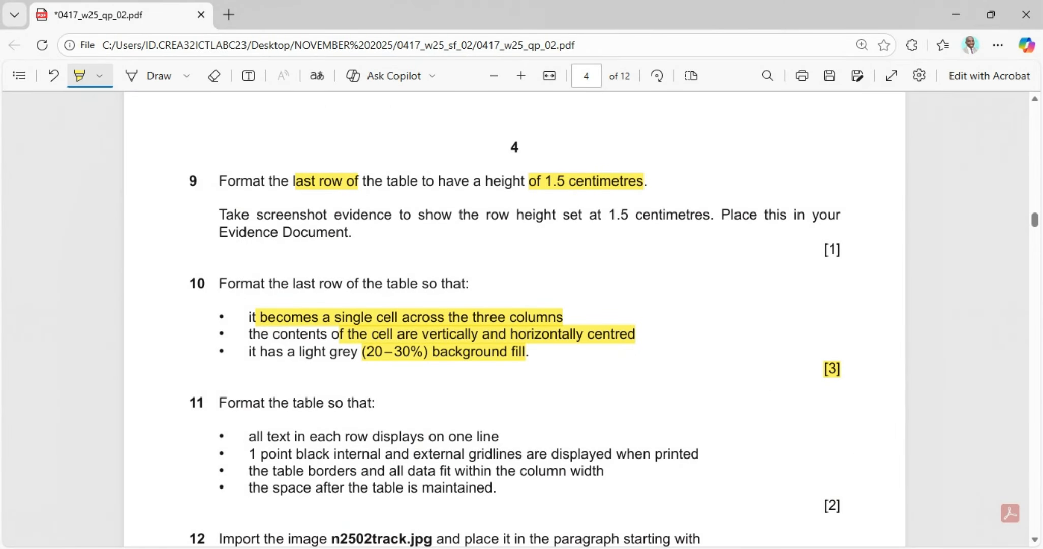
{"action": "key", "text": "alt+Tab"}
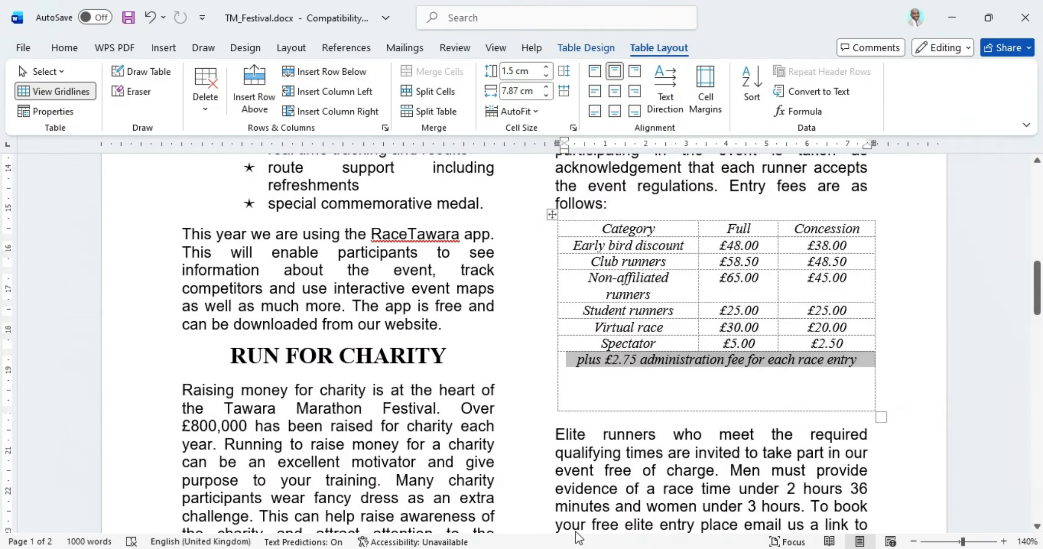
Step: Apply Align Center to the administration fee note in the merged last row
{"action": "left_click", "coordinate": [613, 93]}
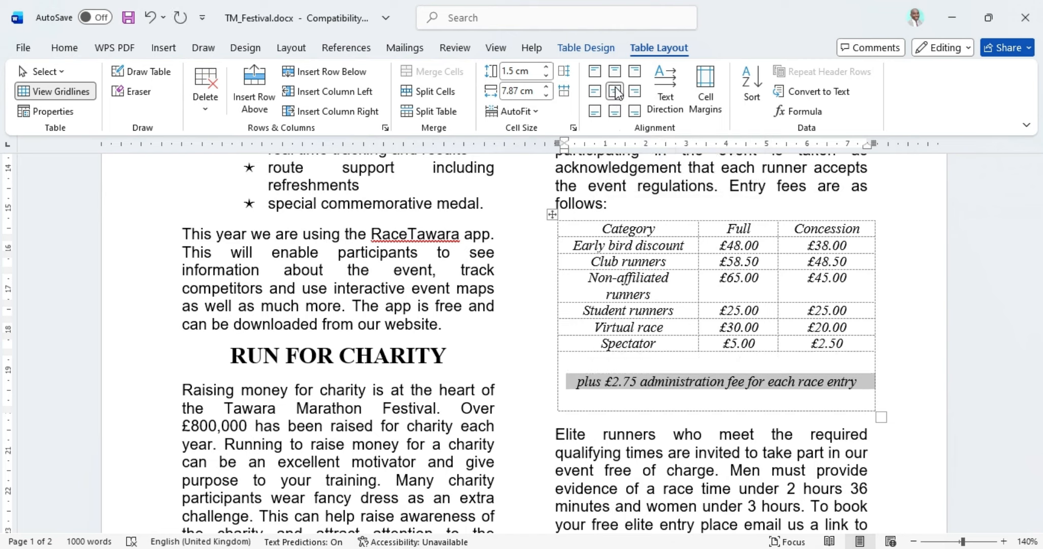
{"action": "left_click", "coordinate": [618, 71]}
{"action": "left_click", "coordinate": [614, 93]}
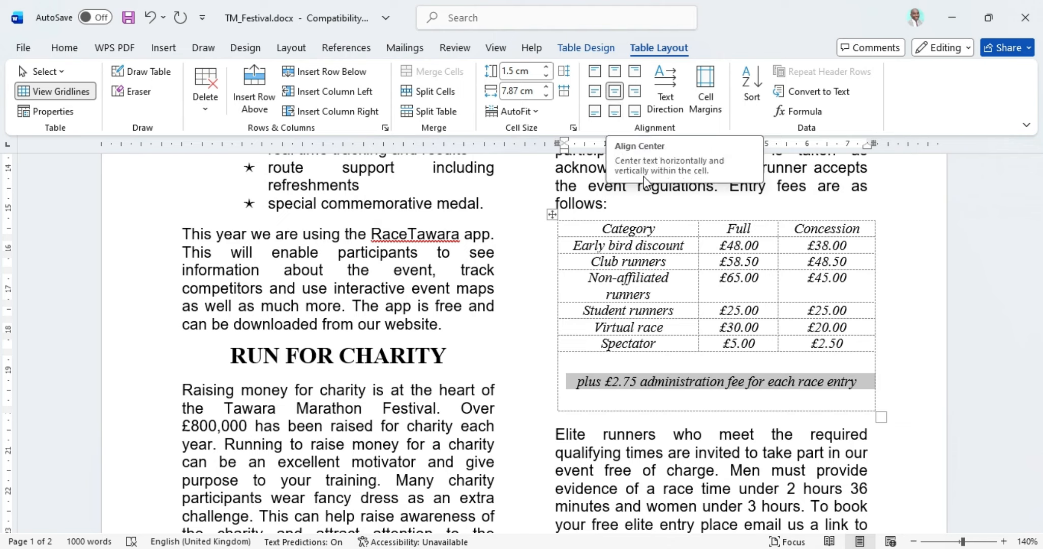
{"action": "left_click", "coordinate": [615, 93]}
{"action": "key", "text": "alt+Tab"}
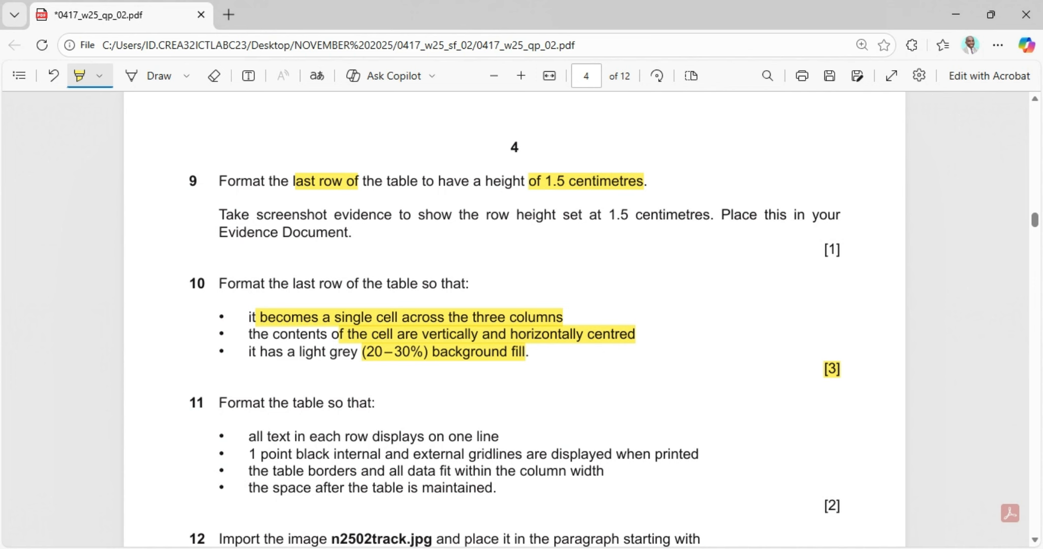
{"action": "key", "text": "alt+Tab"}
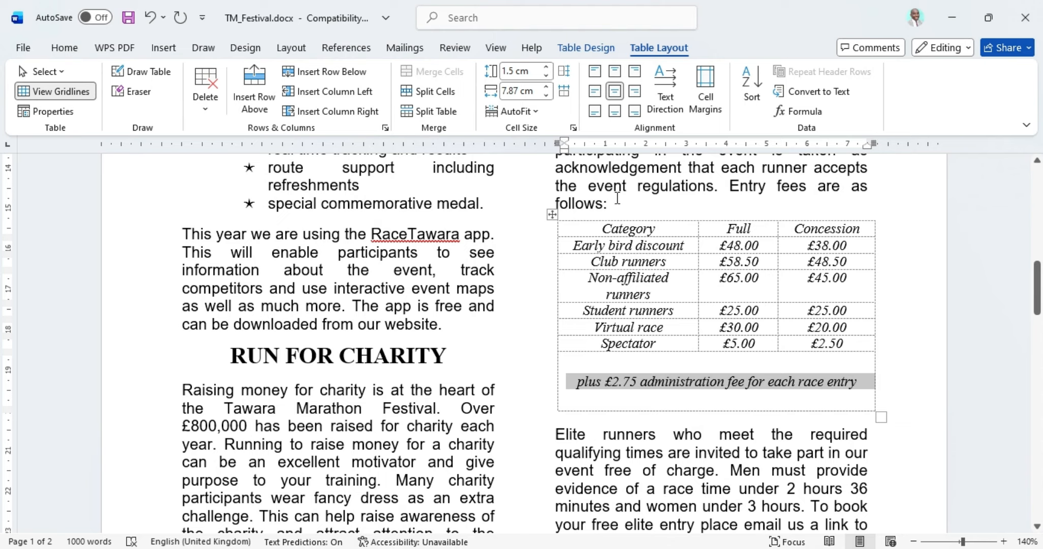
{"action": "left_click", "coordinate": [593, 47]}
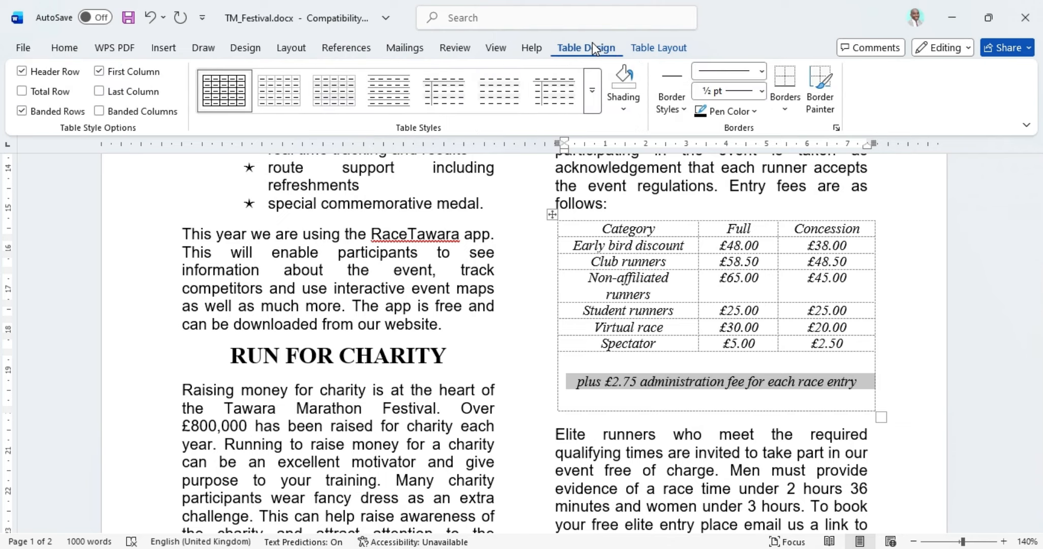
Step: Shade the merged last row White, Background 1, Darker 25%
{"action": "left_click", "coordinate": [623, 107]}
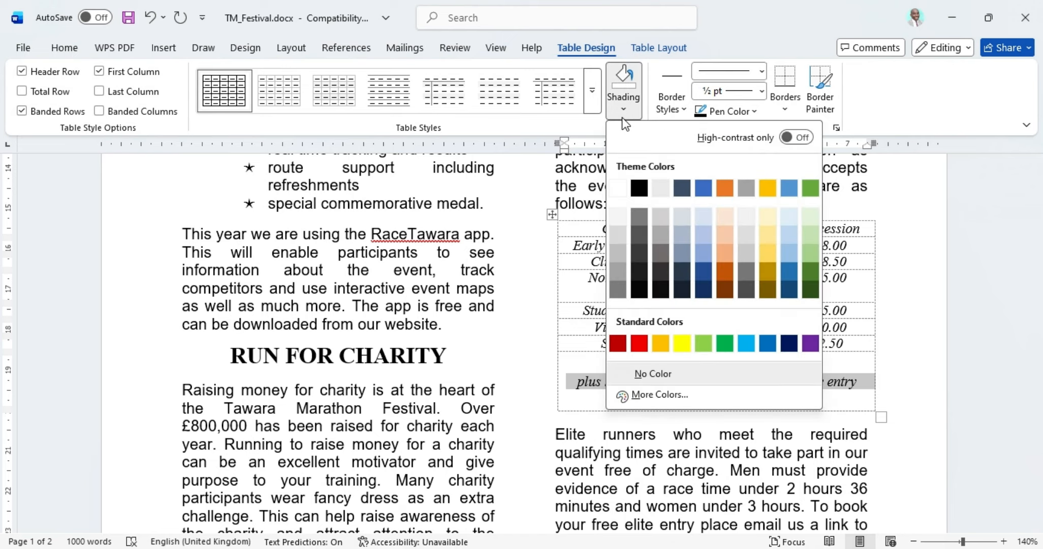
{"action": "left_click", "coordinate": [616, 257]}
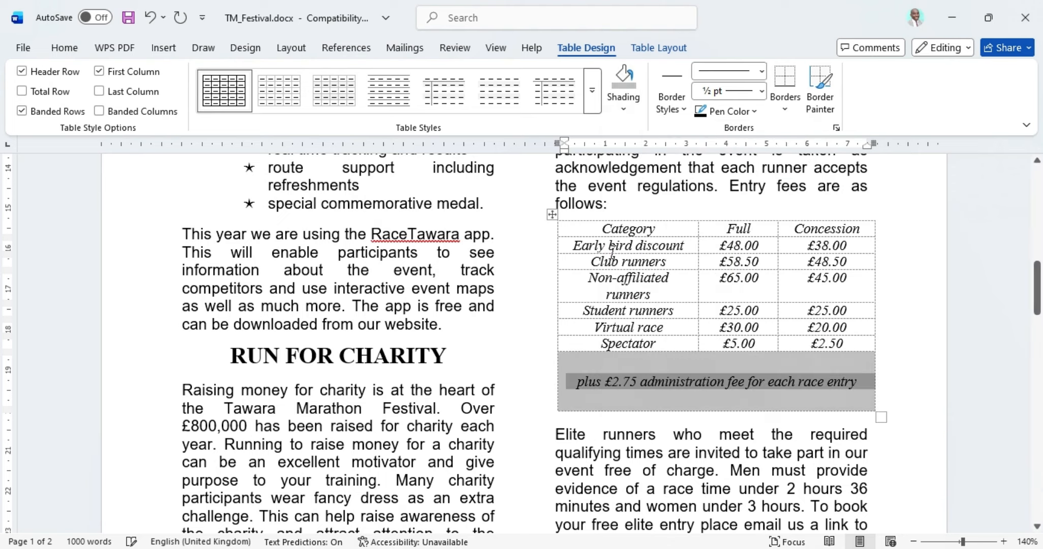
{"action": "left_click", "coordinate": [641, 401]}
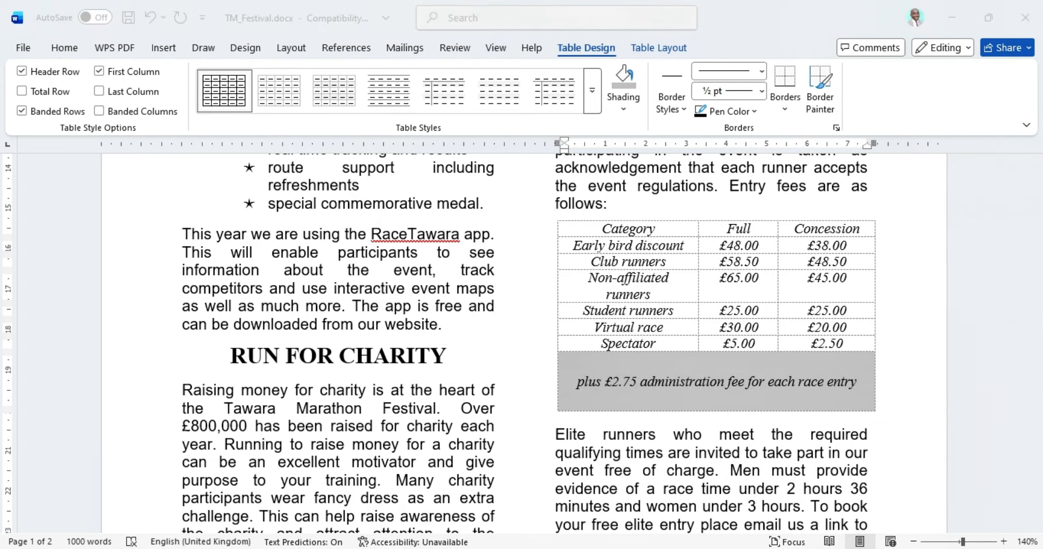
{"action": "key", "text": "alt+Tab"}
Step: Highlight question 11's 'text in each row displays on one line' requirement
{"action": "scroll", "coordinate": [415, 381], "scroll_direction": "down", "scroll_amount": 1}
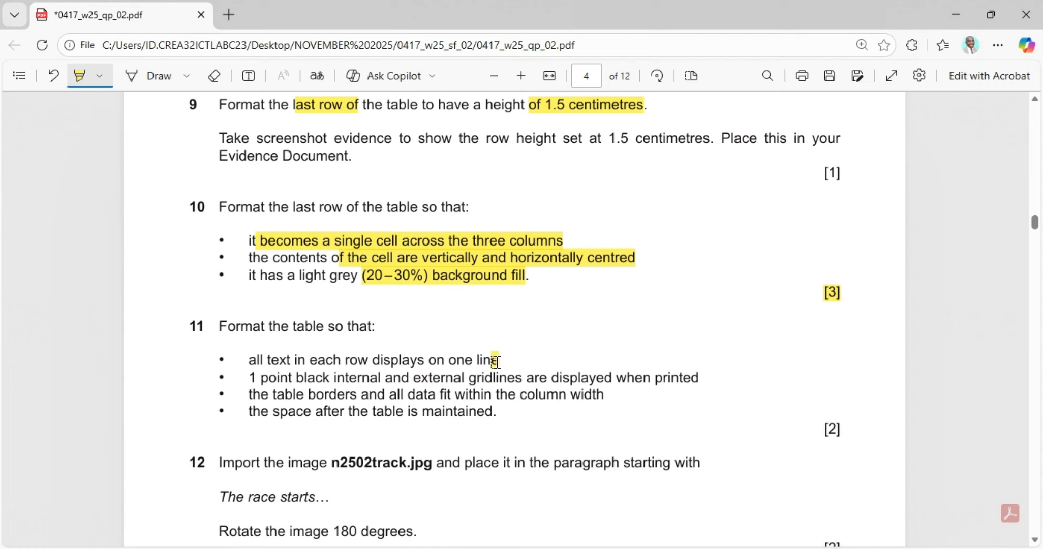
{"action": "left_click_drag", "start_coordinate": [500, 360], "coordinate": [256, 359]}
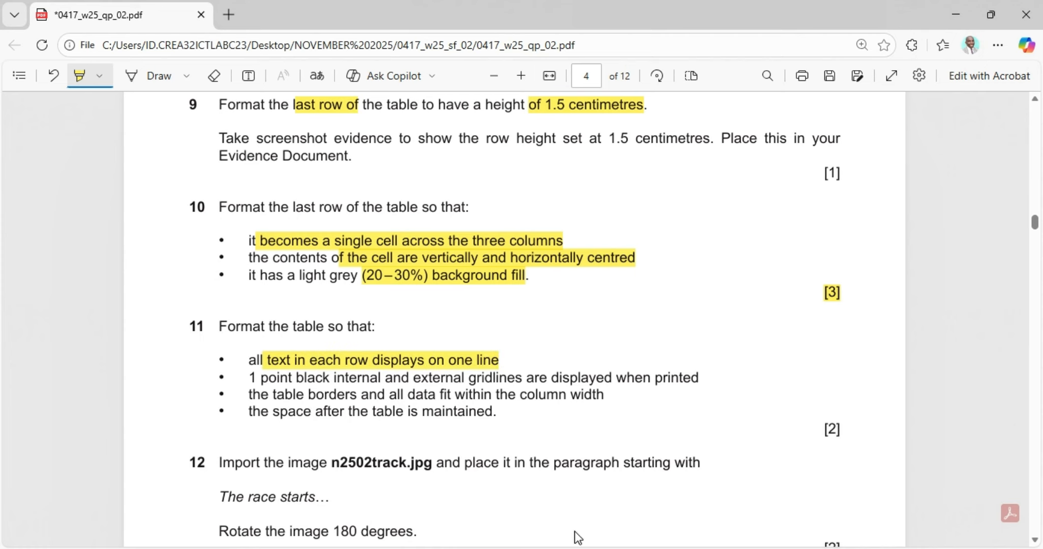
{"action": "left_click", "coordinate": [608, 548]}
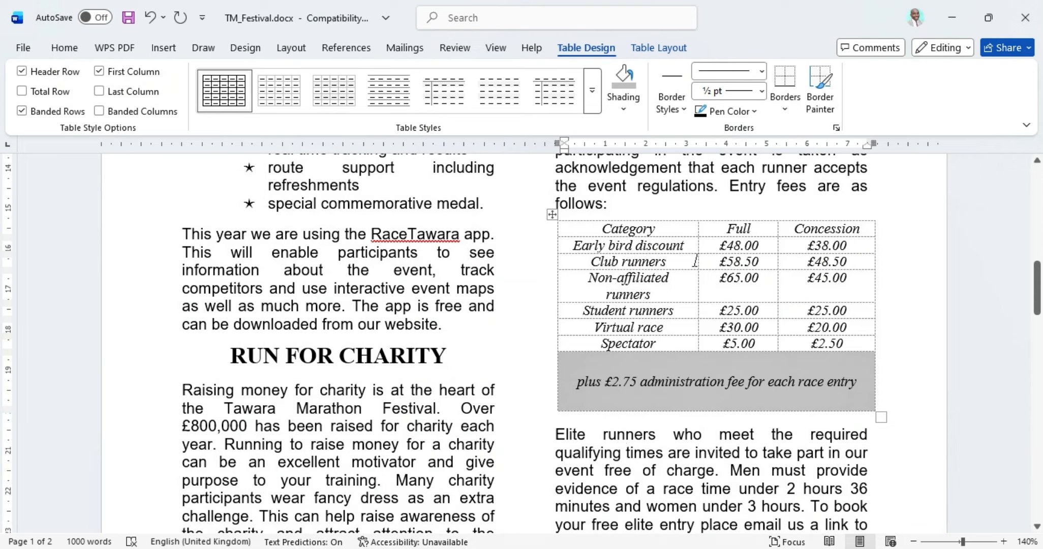
Step: AutoFit the fee table's first column to fit 'Non-affiliated runners', and highlight question 11's gridlines requirement
{"action": "left_click", "coordinate": [760, 295]}
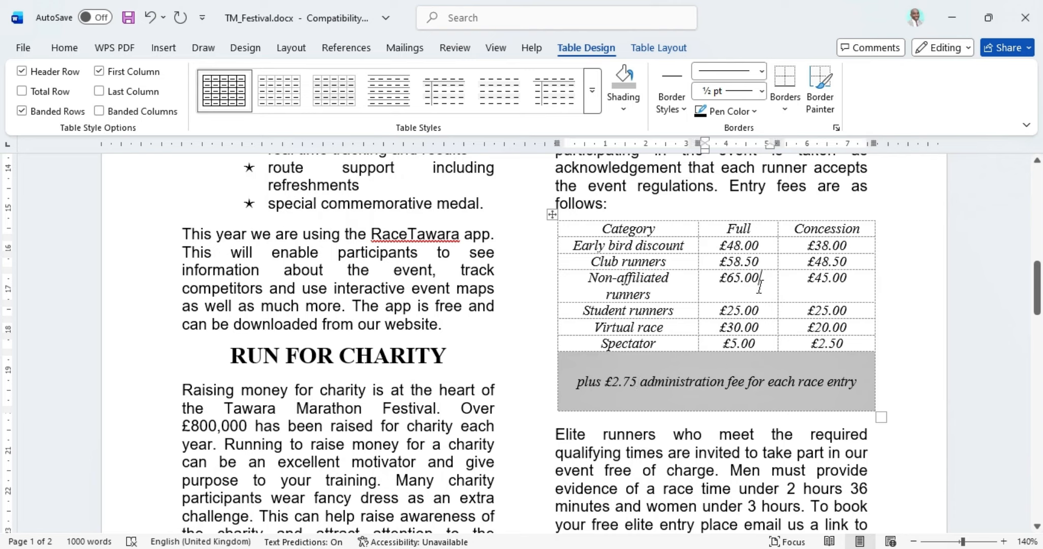
{"action": "double_click", "coordinate": [698, 247]}
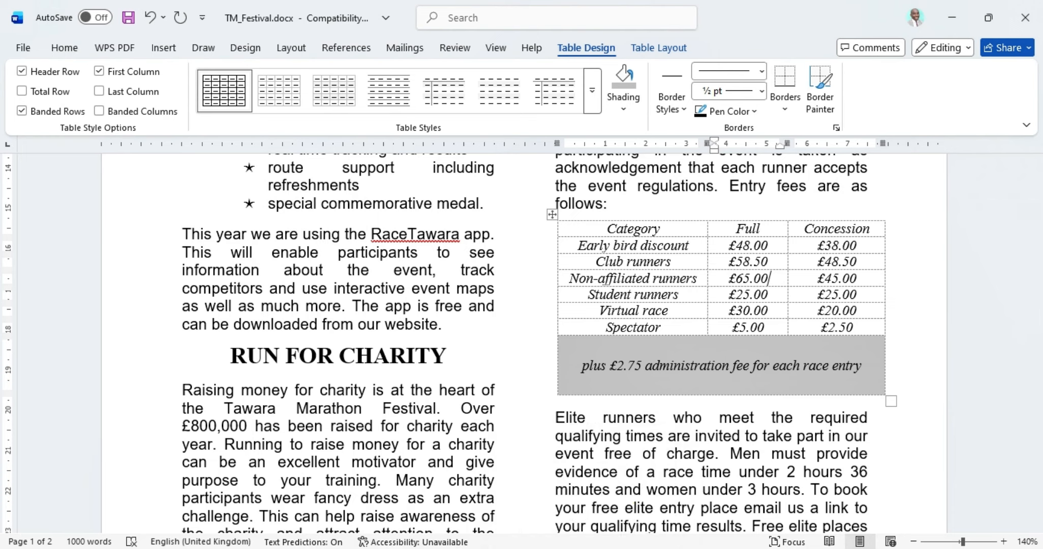
{"action": "key", "text": "alt+Tab"}
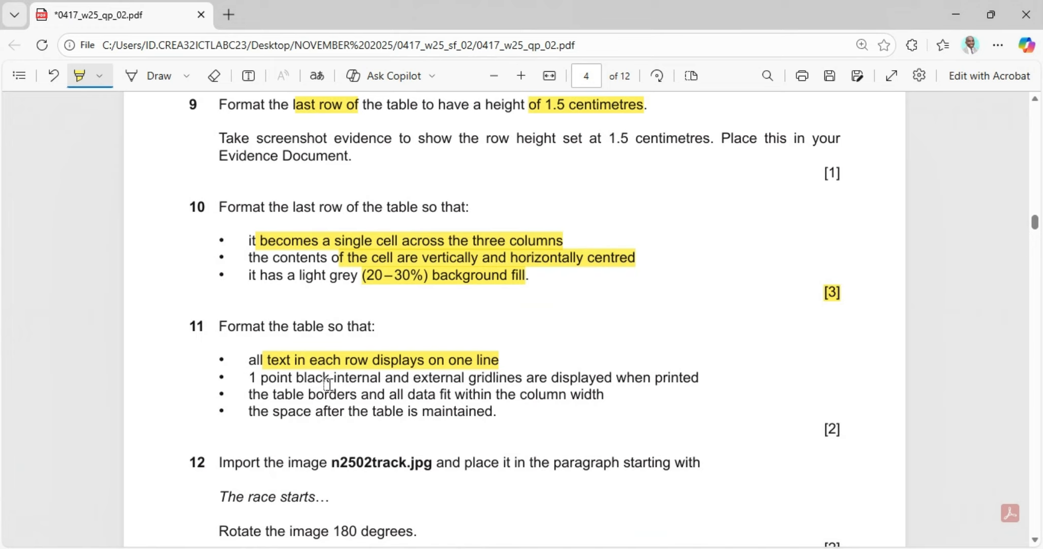
{"action": "left_click_drag", "start_coordinate": [277, 378], "coordinate": [693, 384]}
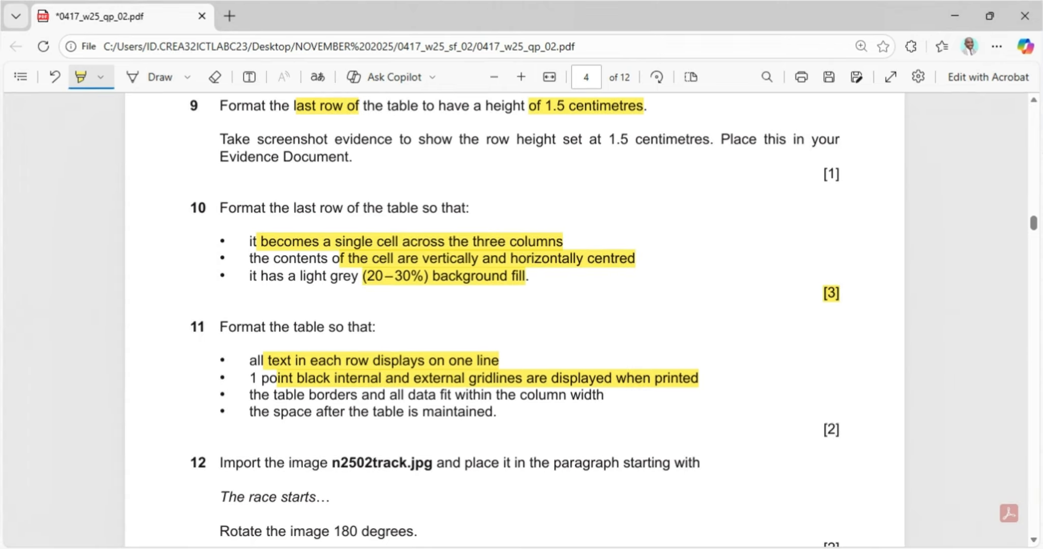
{"action": "key", "text": "alt+Tab"}
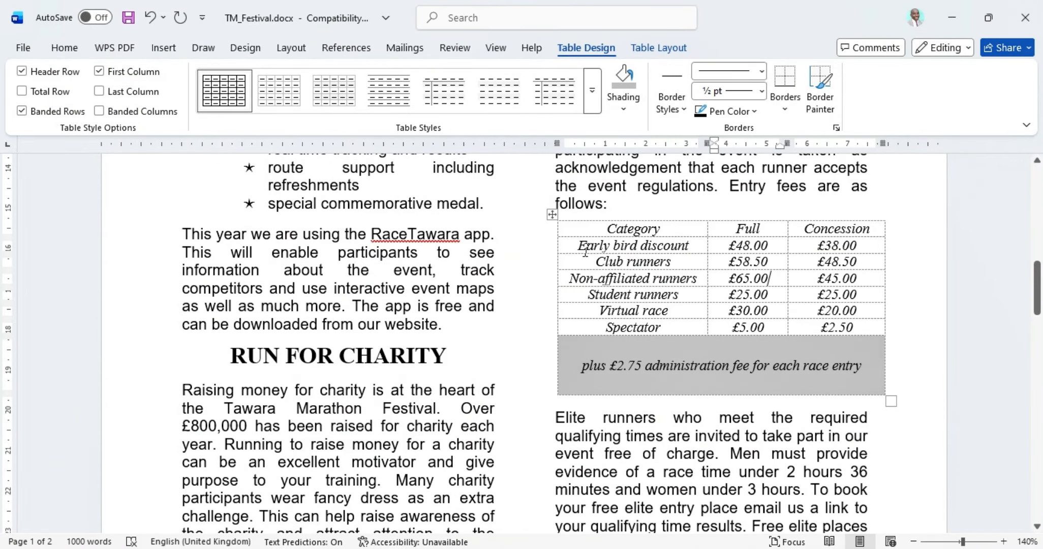
Step: Apply 1 pt All Borders to the whole fee table
{"action": "left_click", "coordinate": [551, 215]}
{"action": "left_click", "coordinate": [785, 107]}
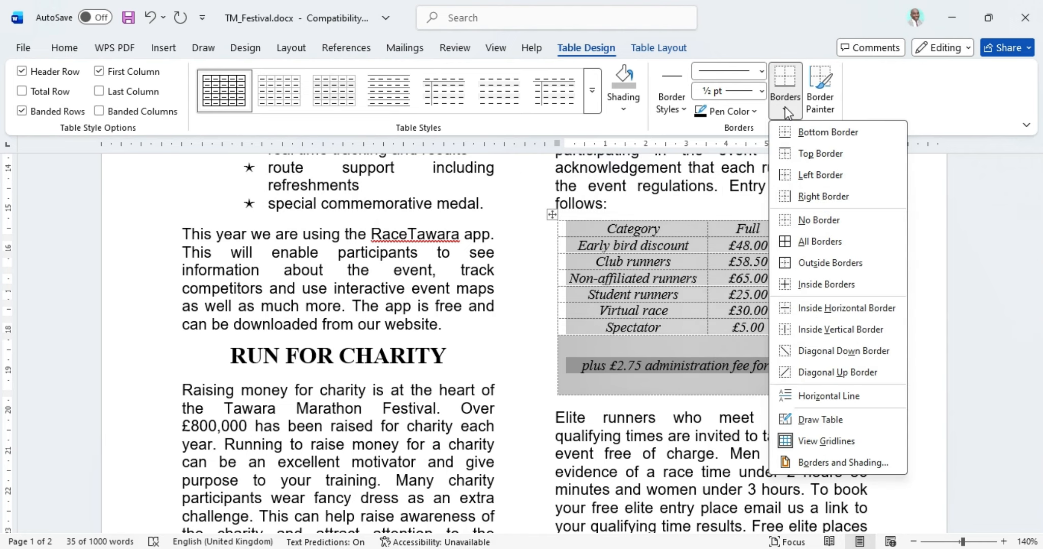
{"action": "left_click", "coordinate": [785, 107]}
{"action": "left_click", "coordinate": [761, 91]}
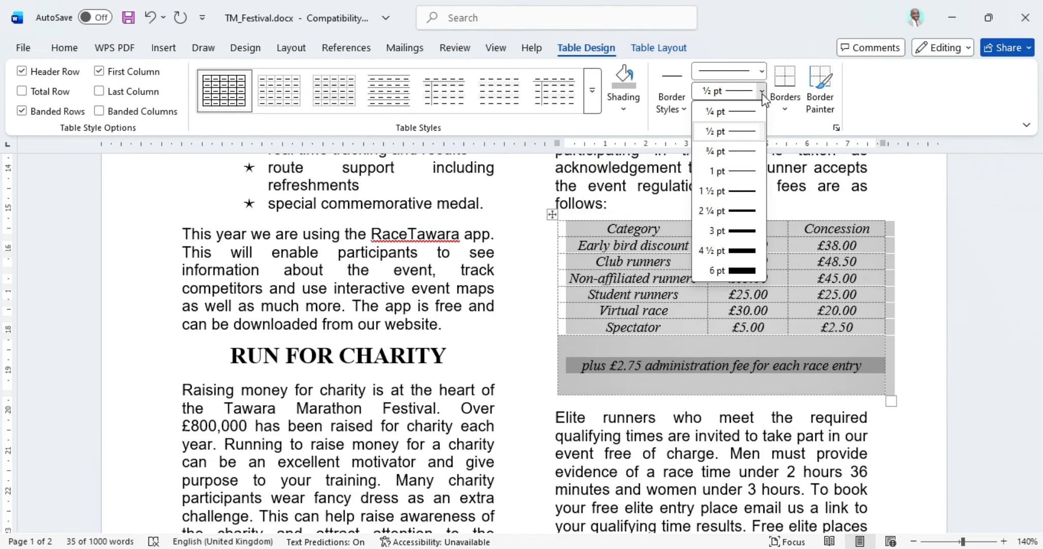
{"action": "left_click", "coordinate": [728, 171]}
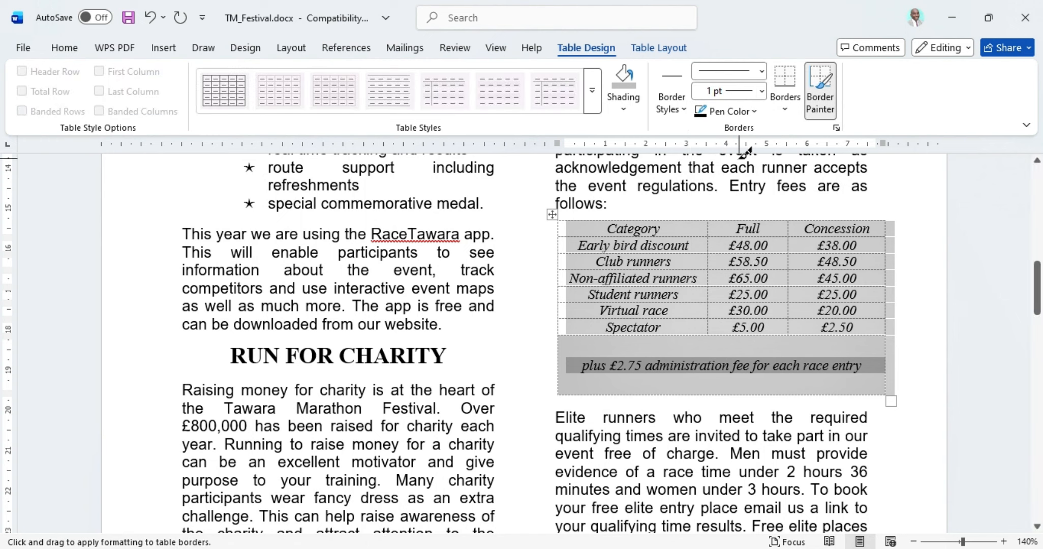
{"action": "left_click", "coordinate": [788, 115]}
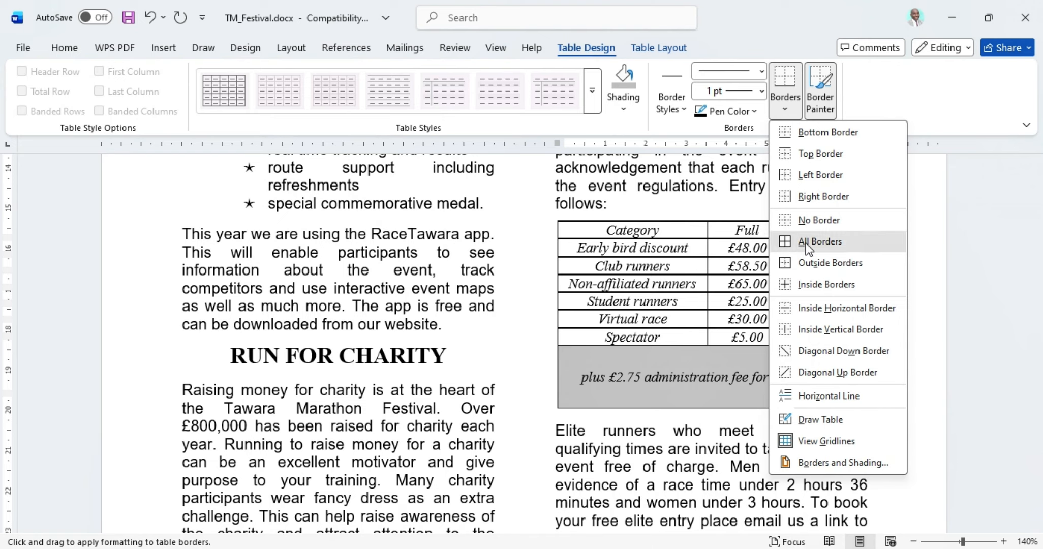
{"action": "left_click", "coordinate": [806, 242]}
{"action": "left_click", "coordinate": [847, 393]}
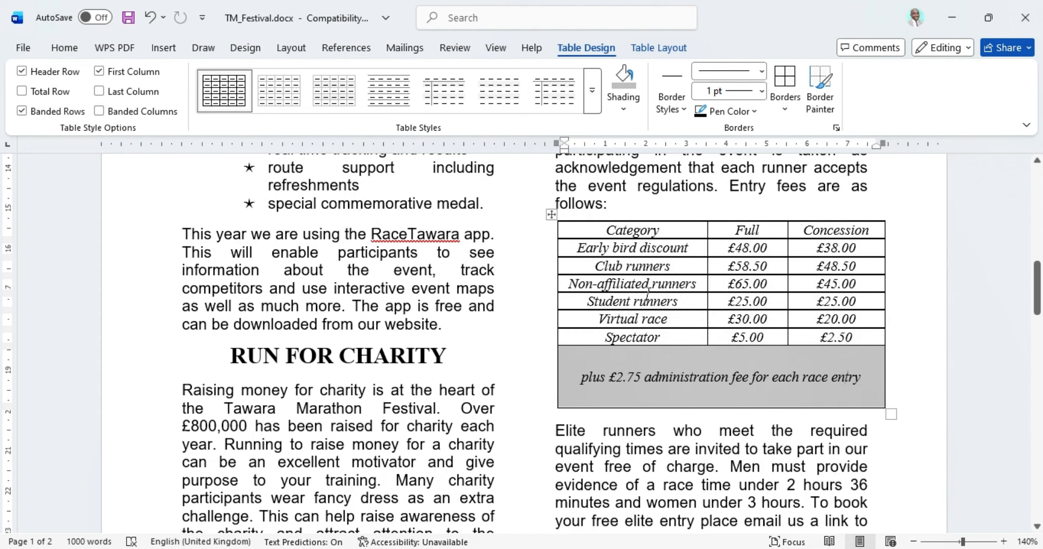
Step: Reselect the fee table and reapply its solid borders, then check the result and return to the exam paper
{"action": "left_click", "coordinate": [551, 214]}
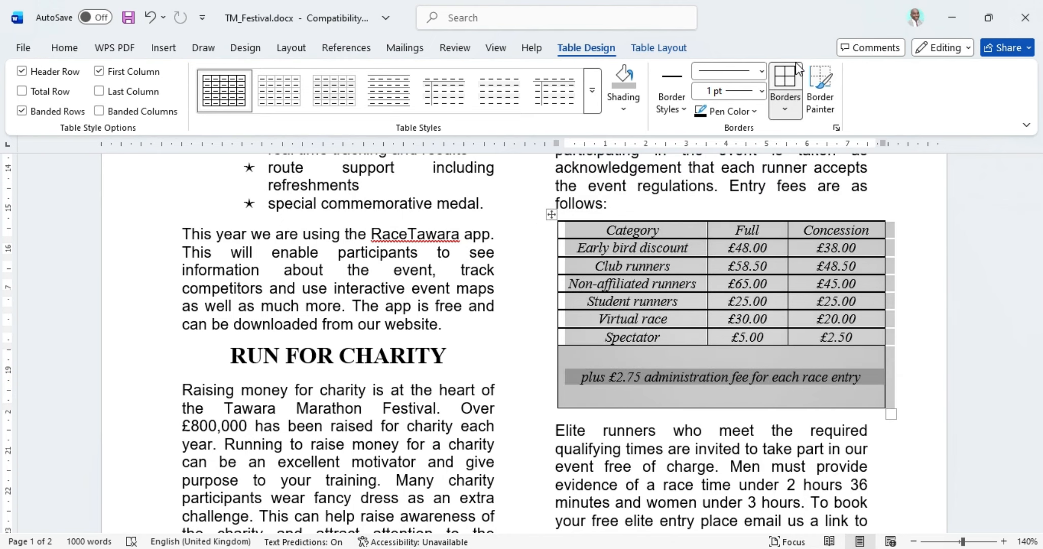
{"action": "left_click", "coordinate": [785, 81]}
{"action": "left_click", "coordinate": [787, 82]}
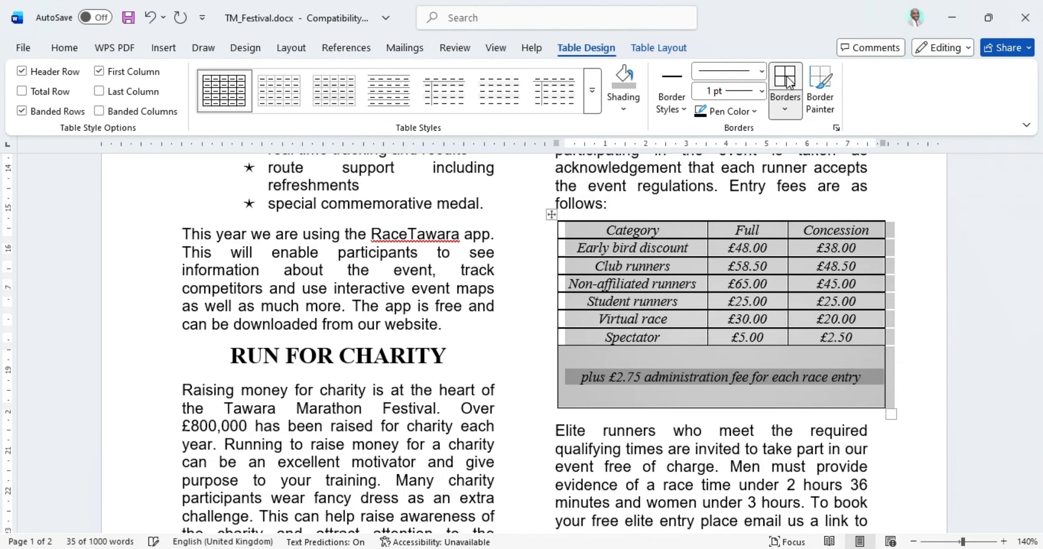
{"action": "left_click", "coordinate": [742, 358]}
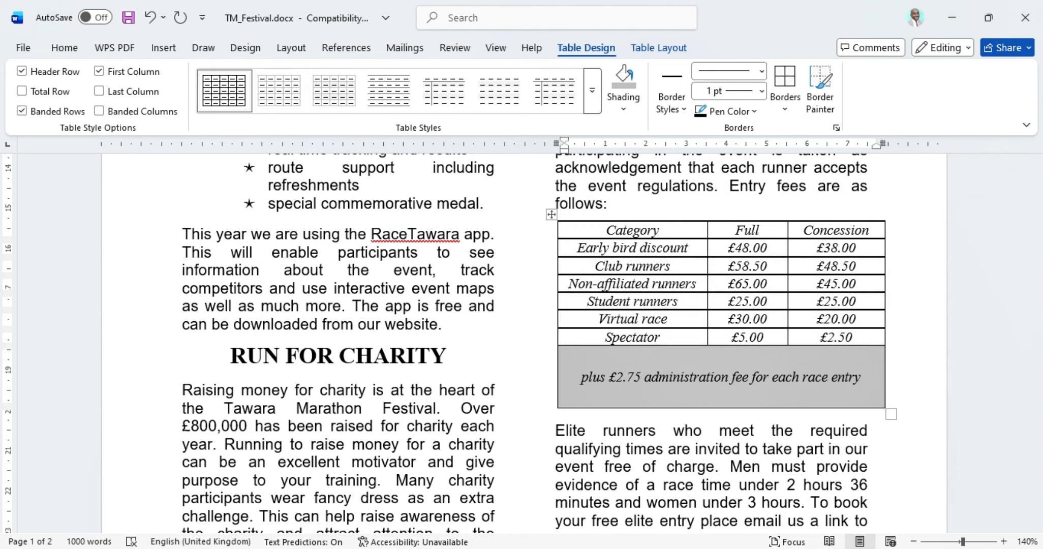
{"action": "mouse_move", "coordinate": [623, 548]}
{"action": "left_click", "coordinate": [589, 548]}
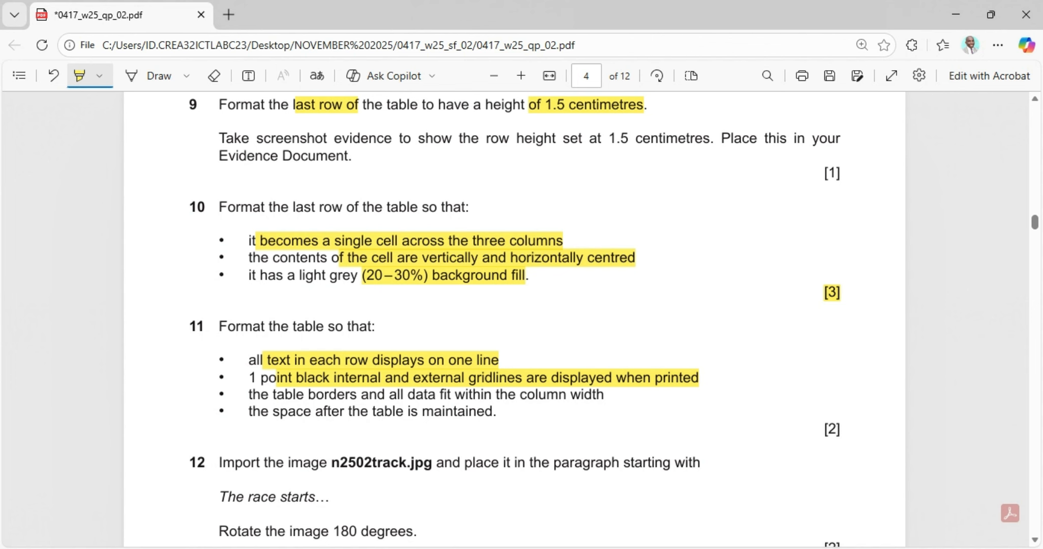
Step: Set the fee table to Fixed Column Width and drag its right edge slightly left to narrow Concession
{"action": "key", "text": "alt+Tab"}
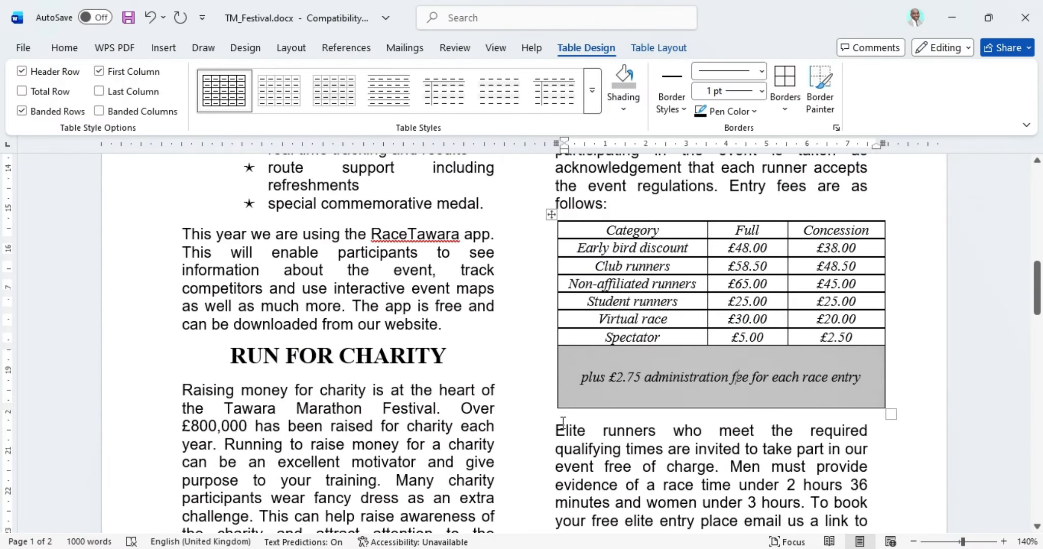
{"action": "left_click", "coordinate": [580, 416]}
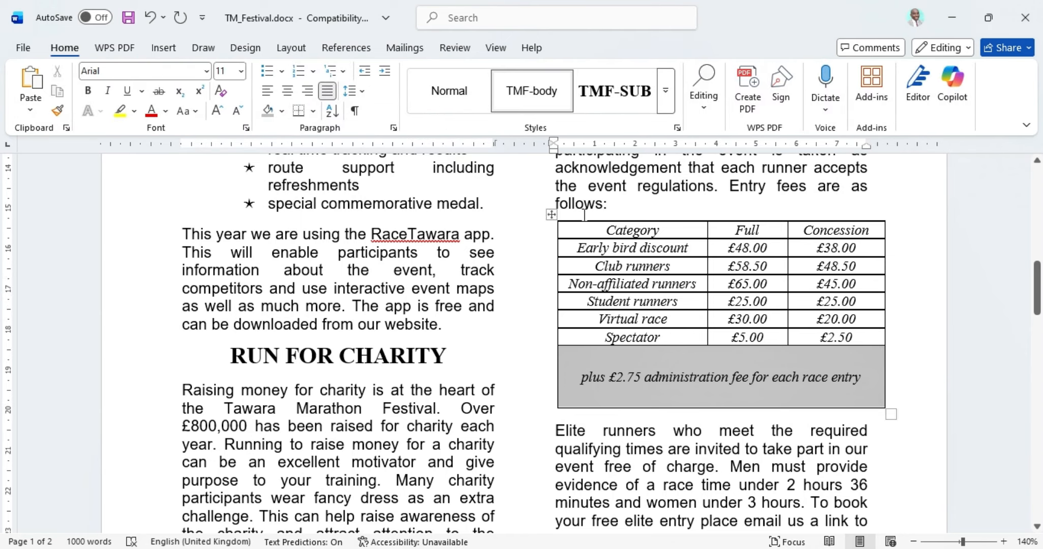
{"action": "left_click", "coordinate": [553, 213]}
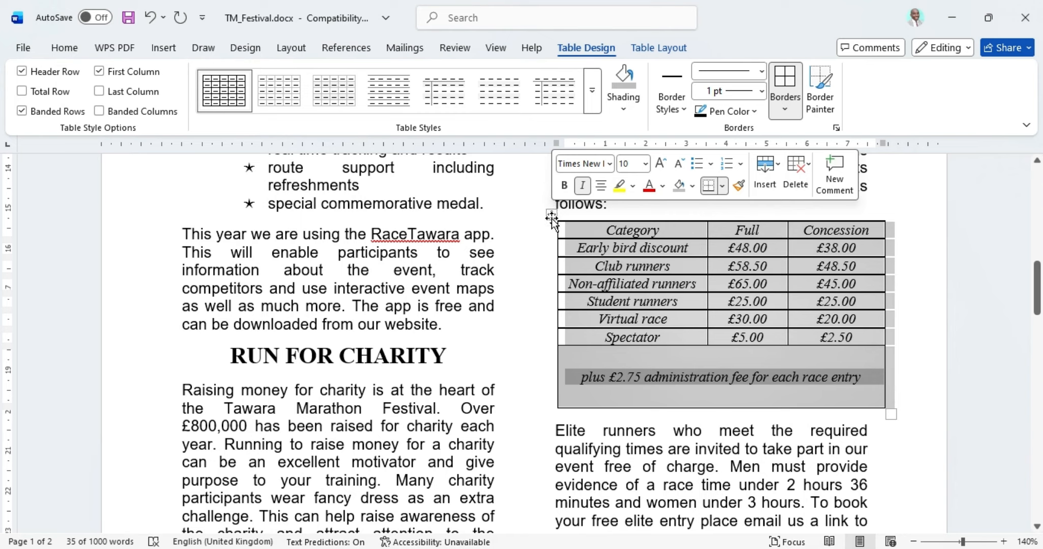
{"action": "left_click", "coordinate": [652, 49]}
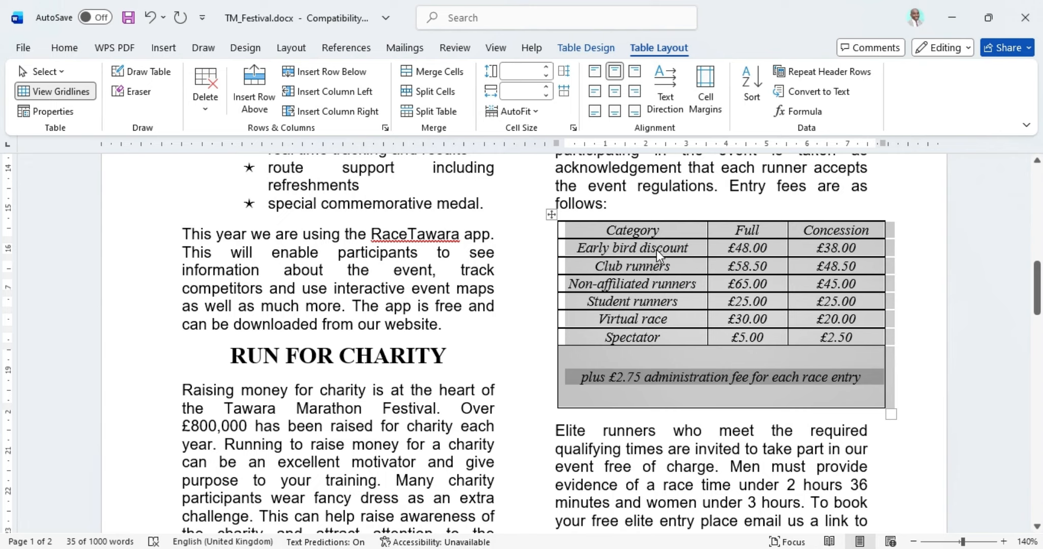
{"action": "left_click", "coordinate": [534, 112]}
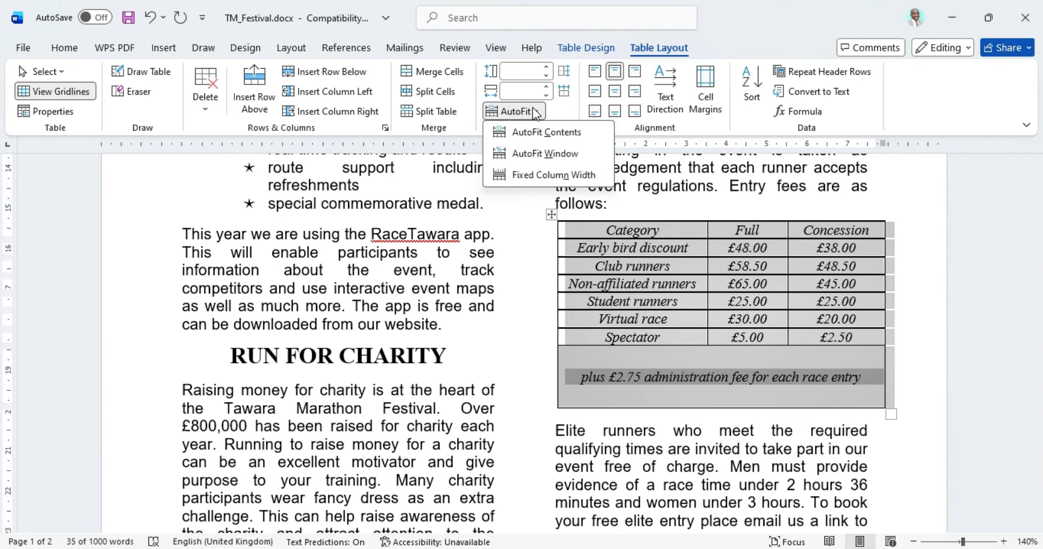
{"action": "left_click", "coordinate": [528, 175]}
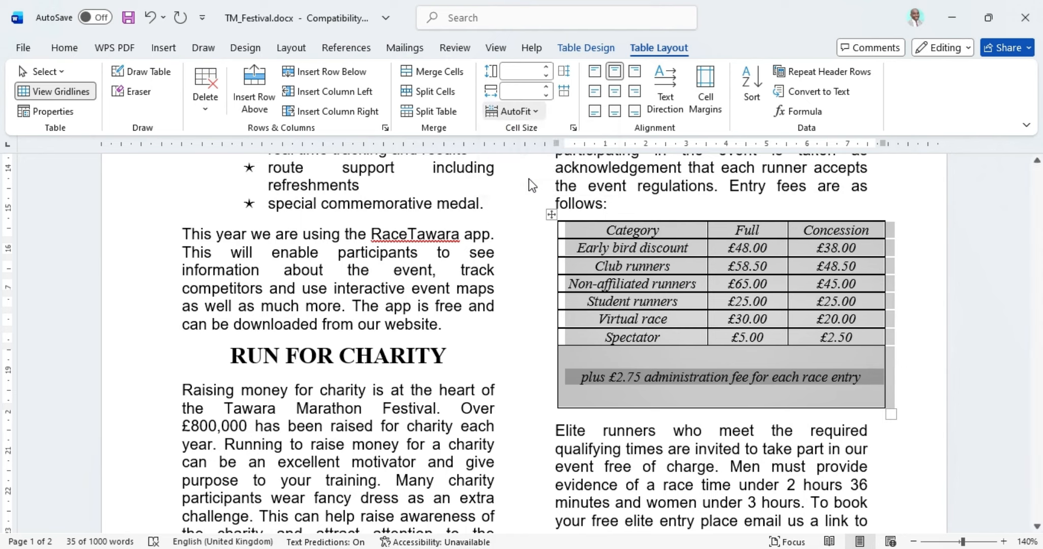
{"action": "left_click", "coordinate": [759, 465]}
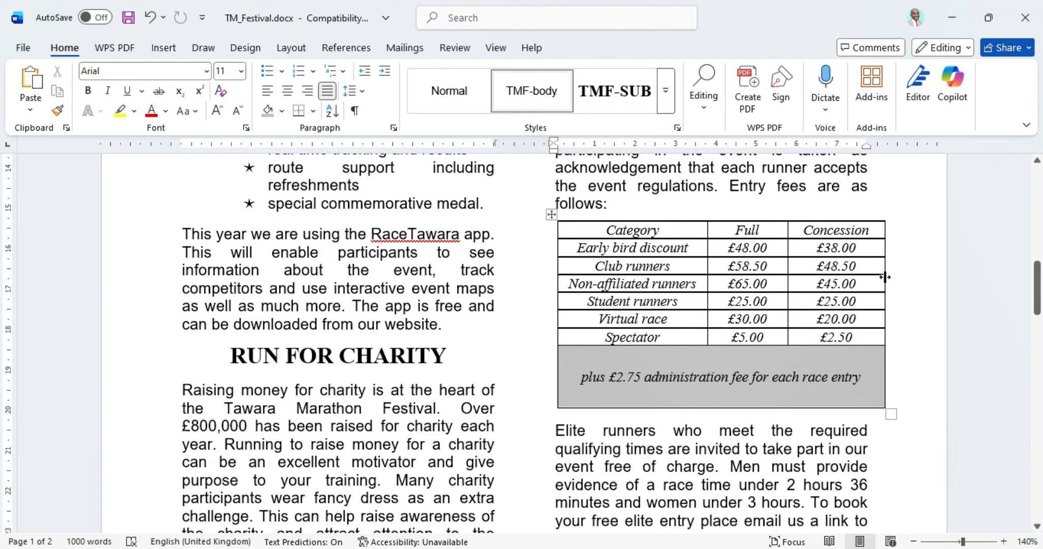
{"action": "left_click_drag", "start_coordinate": [883, 283], "coordinate": [877, 289]}
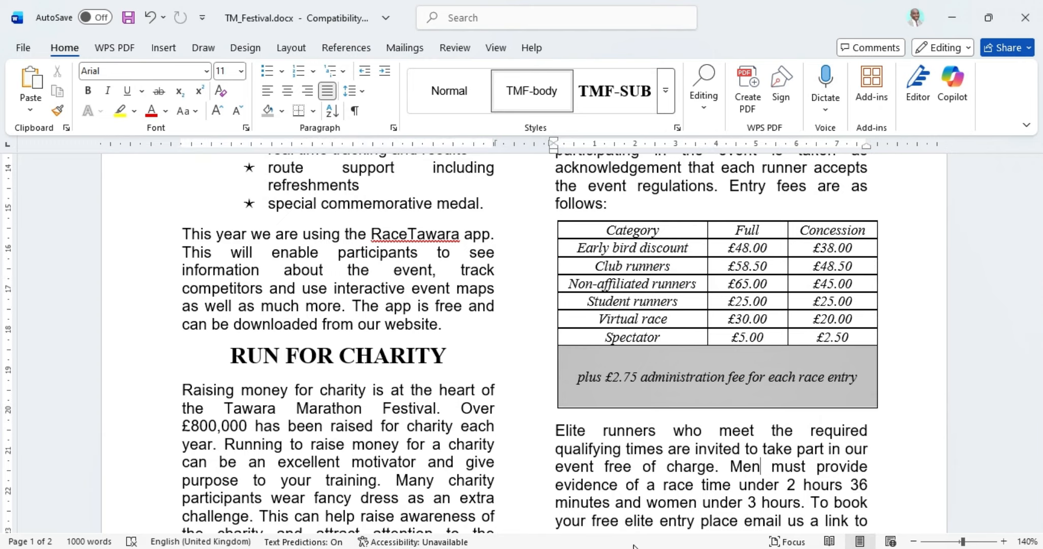
Step: Highlight question 11's [2] mark, 'The race starts' and 'n2502track.jpg' in the exam paper
{"action": "key", "text": "alt+Tab"}
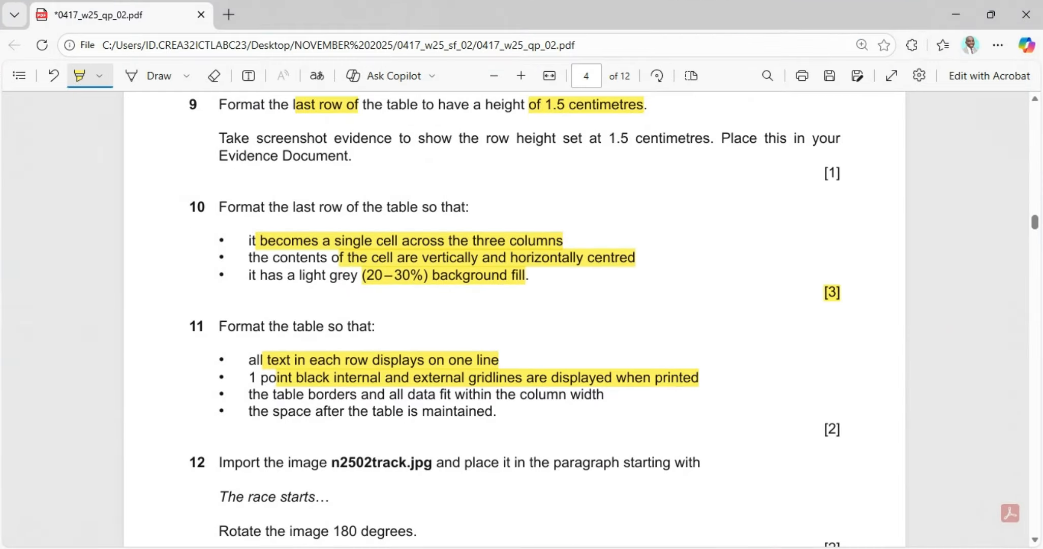
{"action": "scroll", "coordinate": [273, 402], "scroll_direction": "down", "scroll_amount": 2}
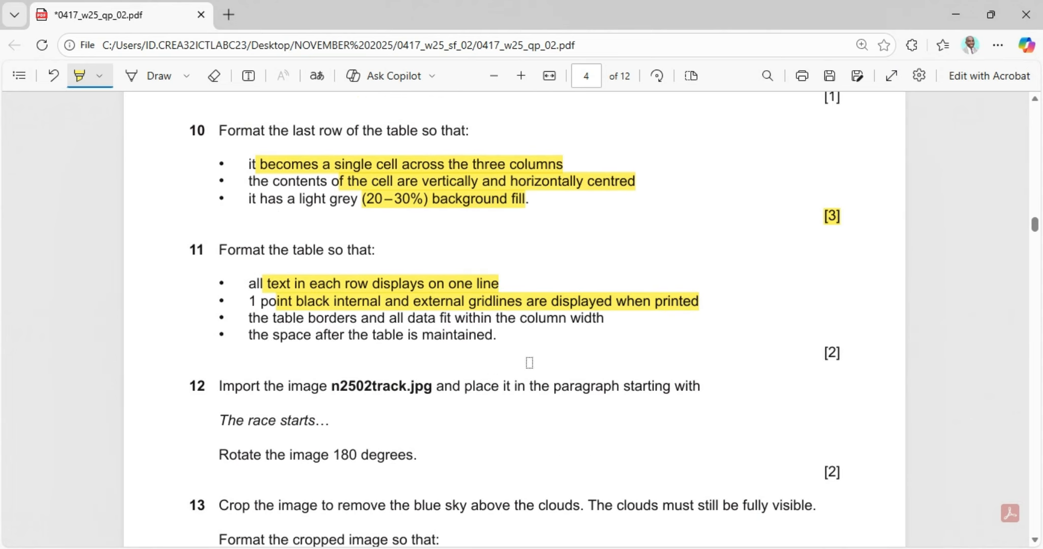
{"action": "left_click_drag", "start_coordinate": [840, 352], "coordinate": [820, 353]}
{"action": "left_click_drag", "start_coordinate": [220, 421], "coordinate": [347, 423]}
{"action": "left_click_drag", "start_coordinate": [331, 386], "coordinate": [445, 388]}
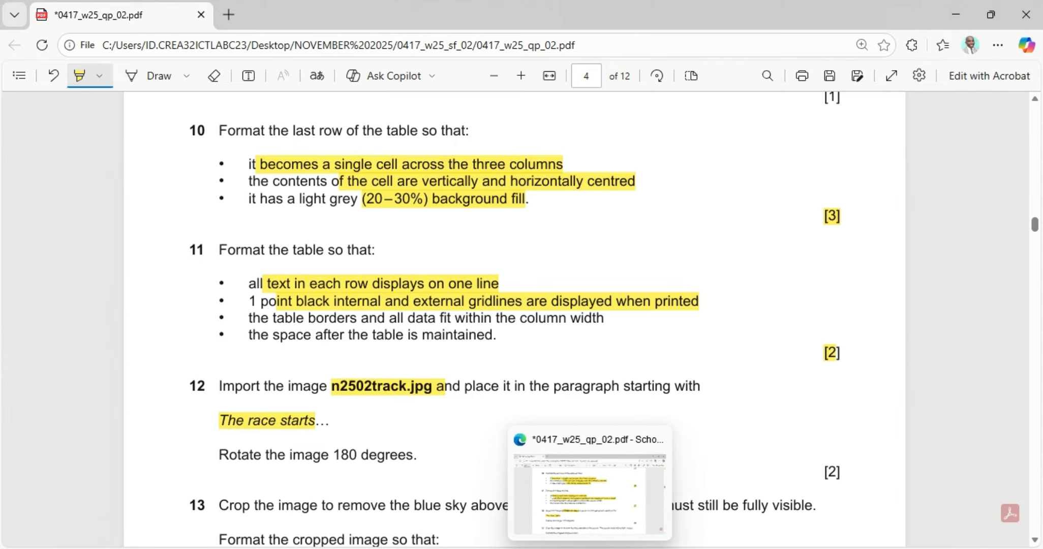
{"action": "left_click", "coordinate": [590, 548]}
Step: Search for 'the' and place the insertion point before 'The race starts' on page 2
{"action": "scroll", "coordinate": [443, 431], "scroll_direction": "up", "scroll_amount": 10}
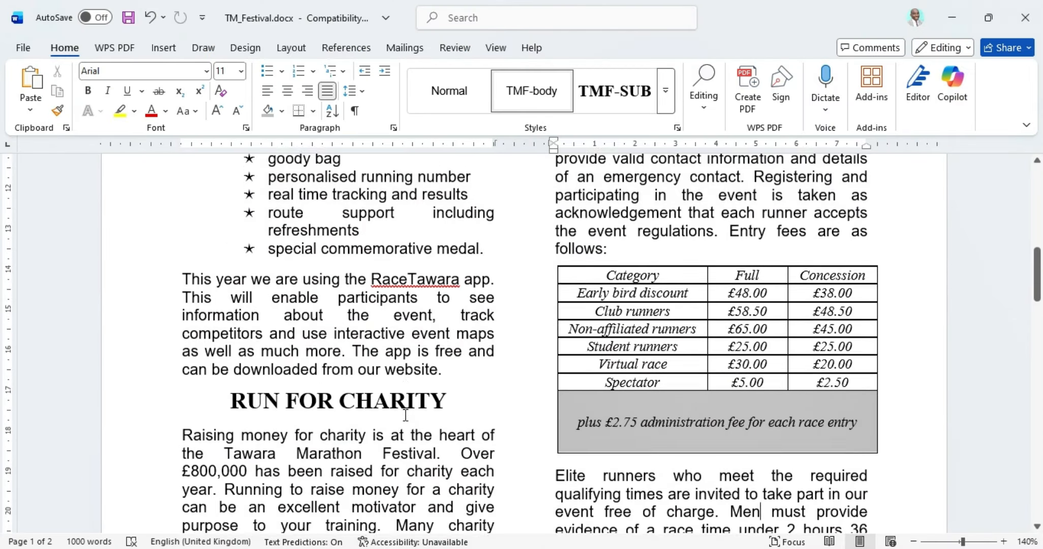
{"action": "scroll", "coordinate": [406, 413], "scroll_direction": "down", "scroll_amount": 10}
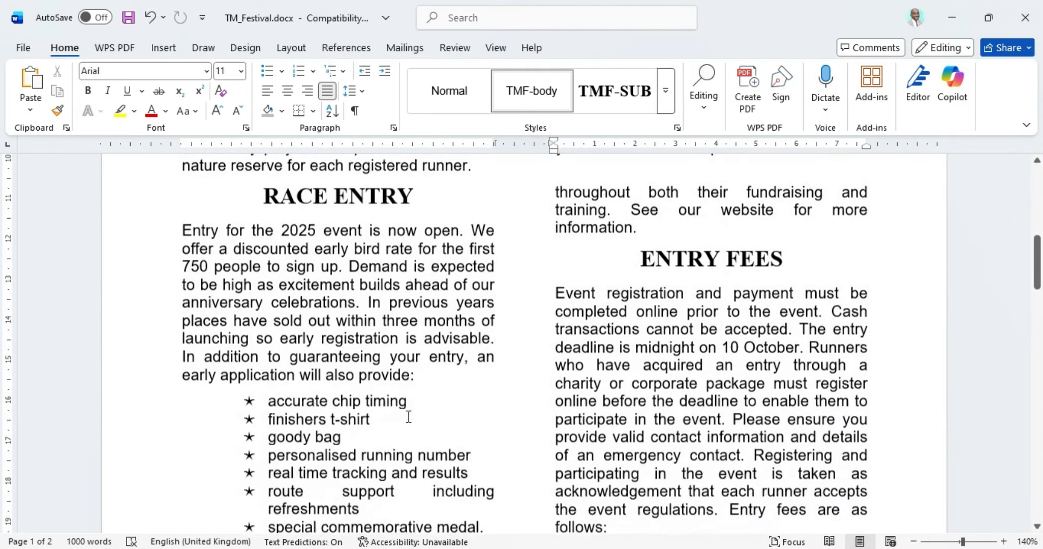
{"action": "scroll", "coordinate": [407, 414], "scroll_direction": "down", "scroll_amount": 5}
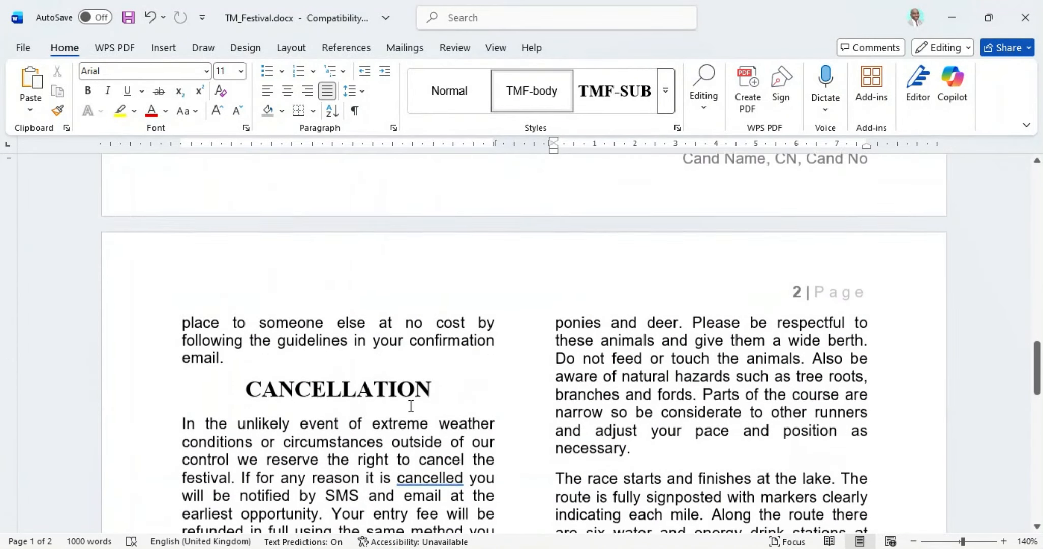
{"action": "left_click", "coordinate": [328, 424]}
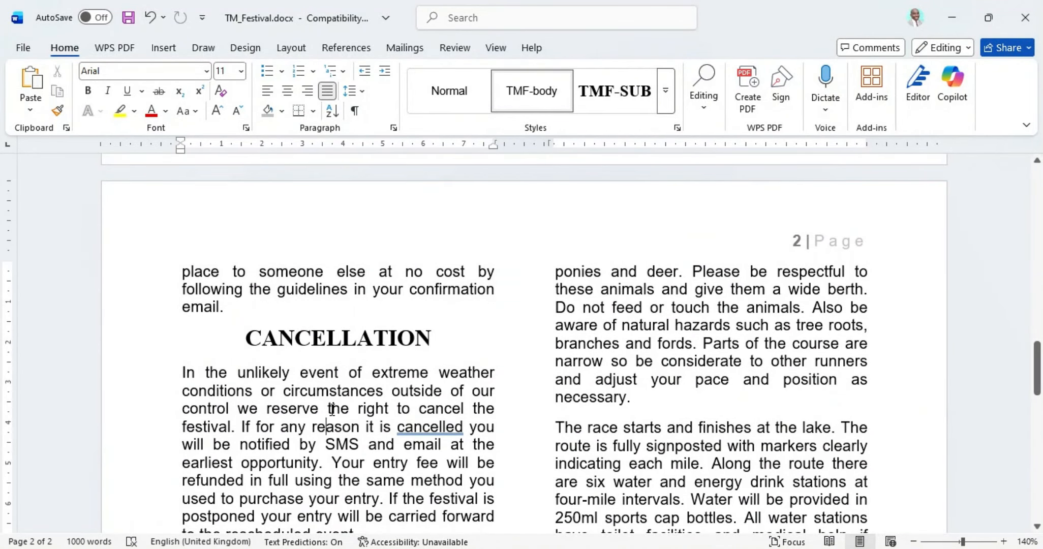
{"action": "key", "text": "ctrl+f"}
{"action": "type", "text": "the race"}
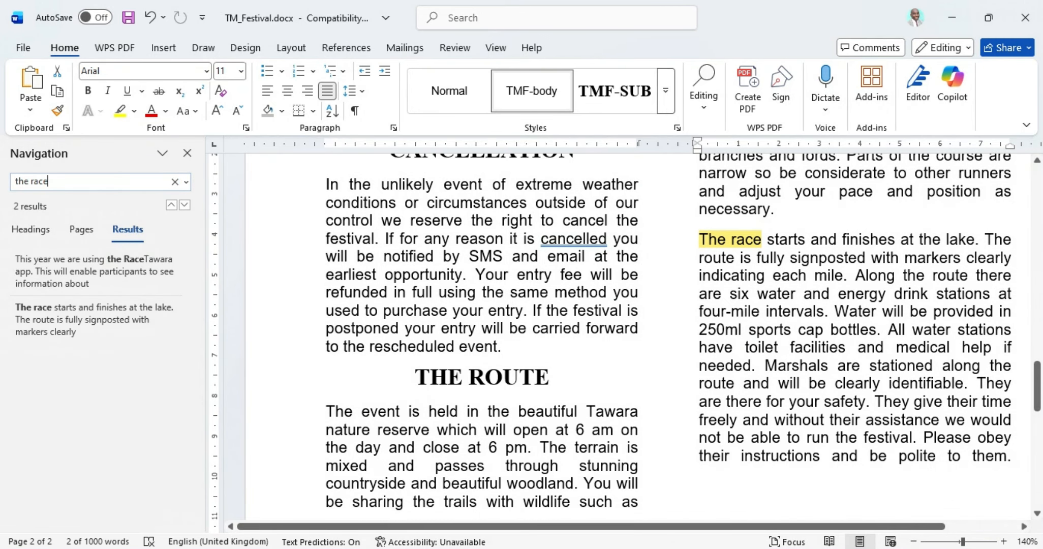
{"action": "left_click", "coordinate": [68, 329]}
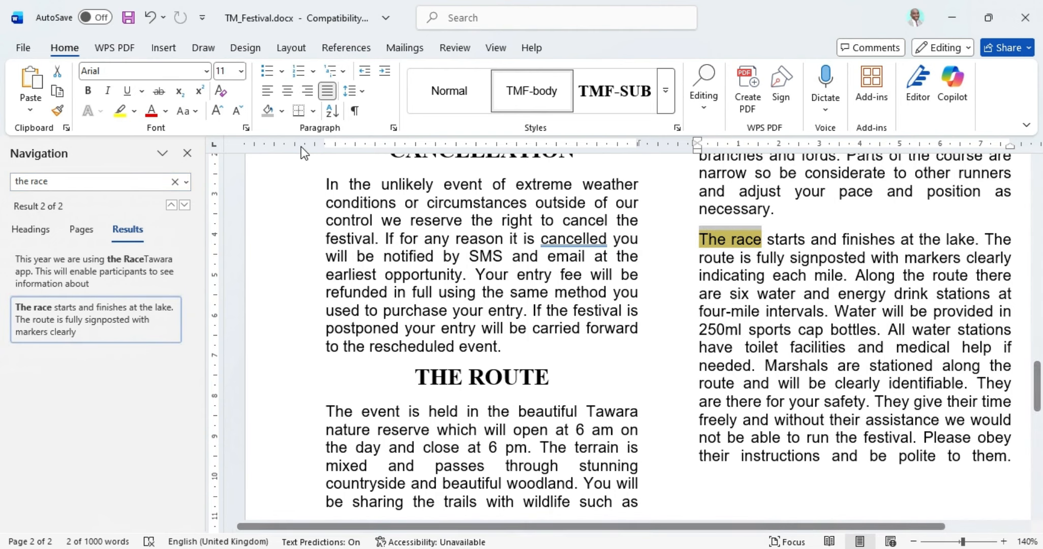
{"action": "left_click", "coordinate": [188, 153]}
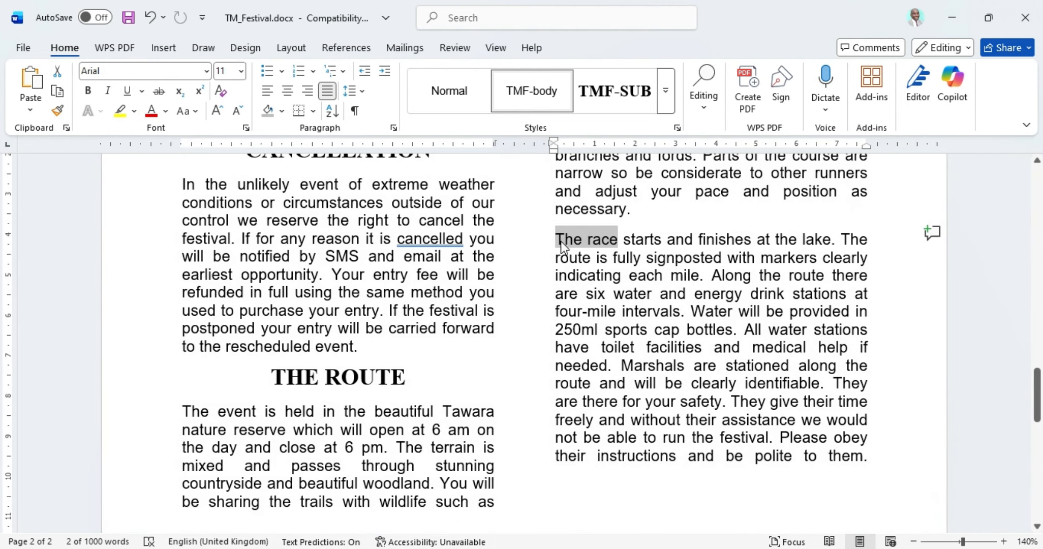
{"action": "left_click", "coordinate": [558, 247]}
Step: Scroll through the exam paper's instructions, then return to Word
{"action": "key", "text": "alt+Tab"}
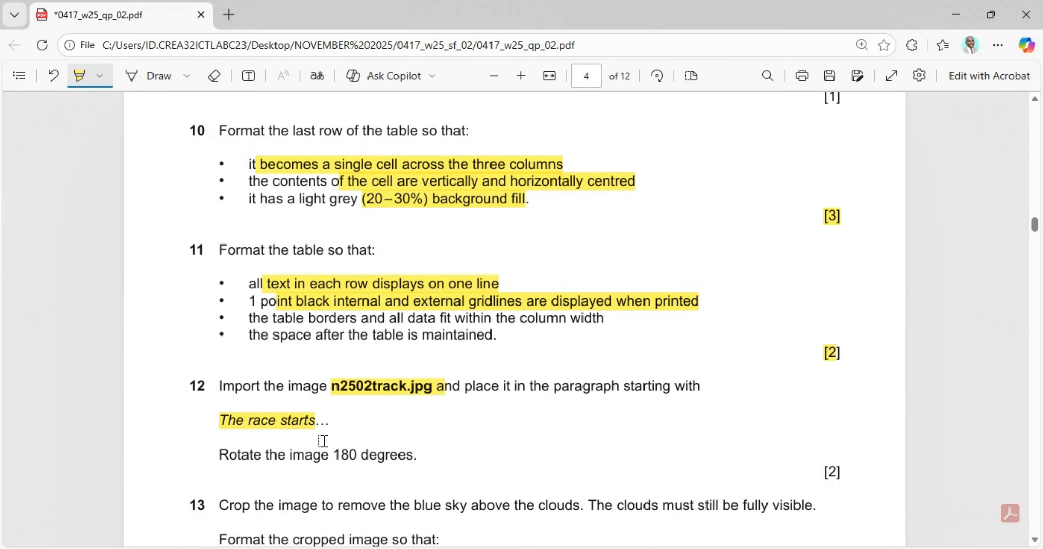
{"action": "scroll", "coordinate": [509, 519], "scroll_direction": "down", "scroll_amount": 2}
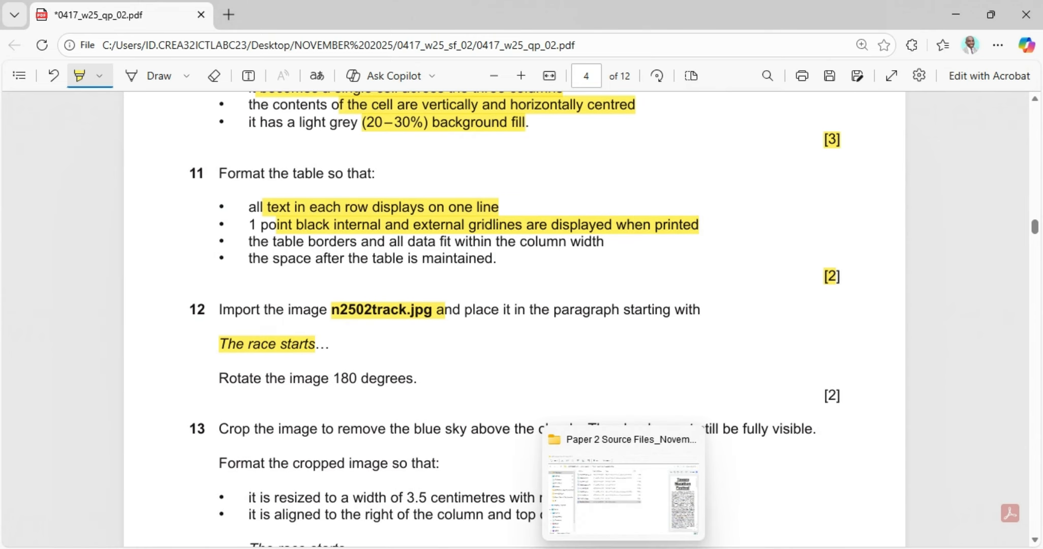
{"action": "left_click", "coordinate": [587, 548]}
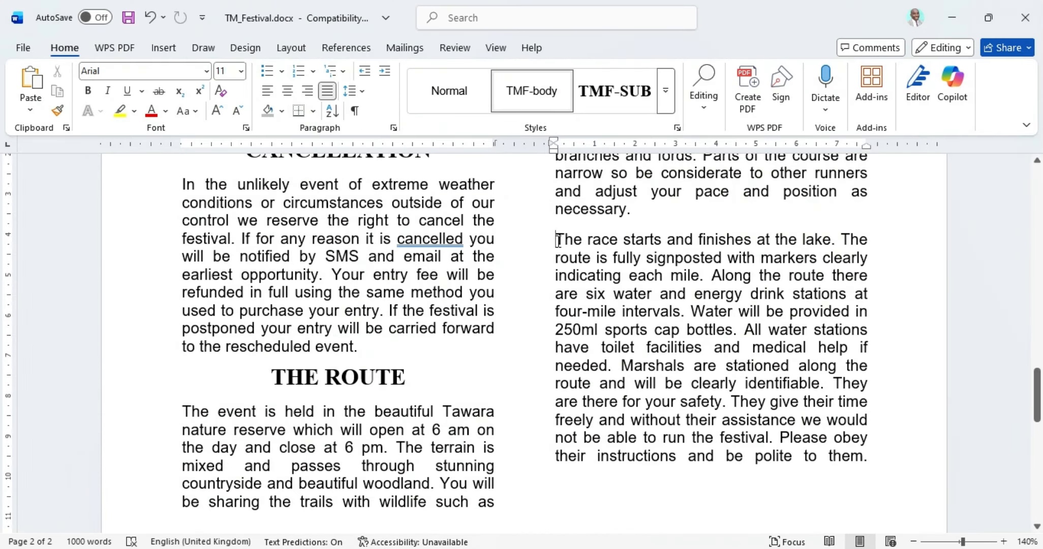
Step: Insert n2502track.jpg from NOVEMBER 2025 > 0417_w25_sf_02 > Paper 2 Source Files
{"action": "left_click", "coordinate": [164, 48]}
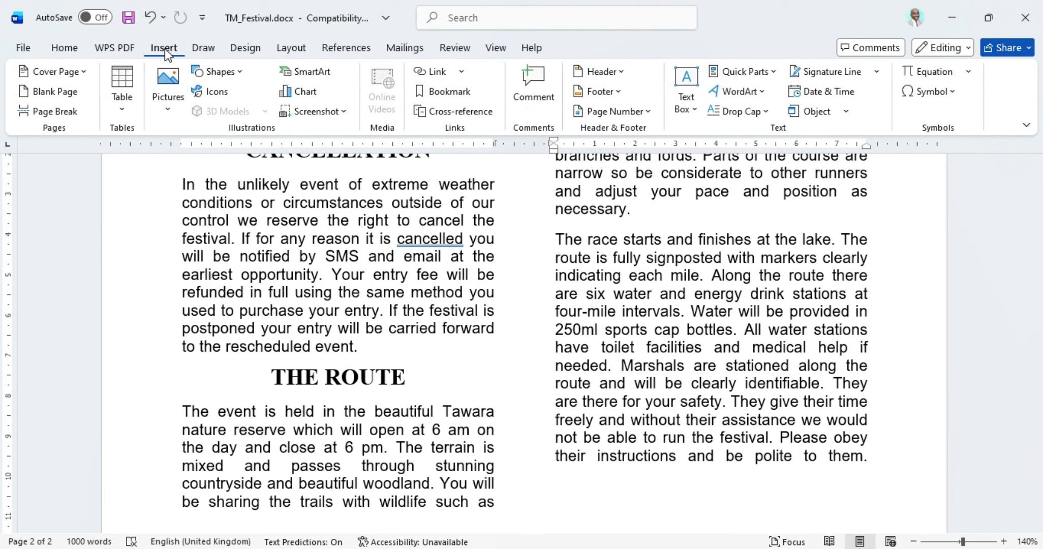
{"action": "left_click", "coordinate": [170, 114]}
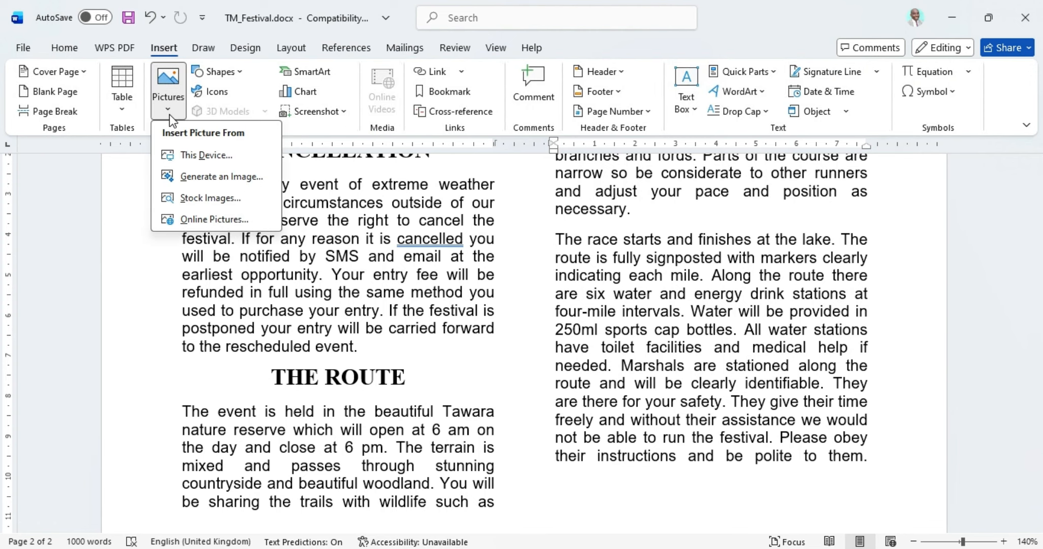
{"action": "left_click", "coordinate": [200, 155]}
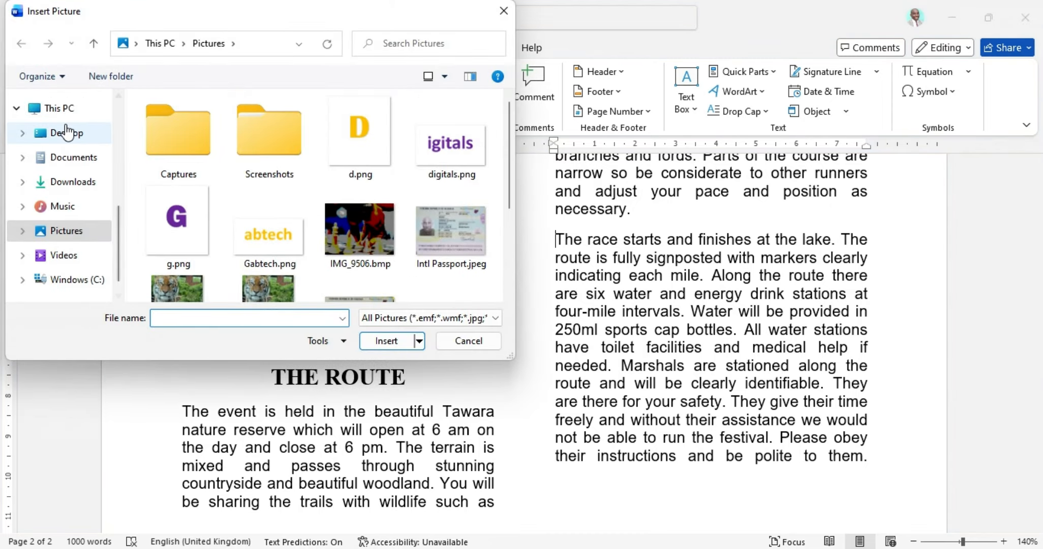
{"action": "left_click", "coordinate": [66, 140]}
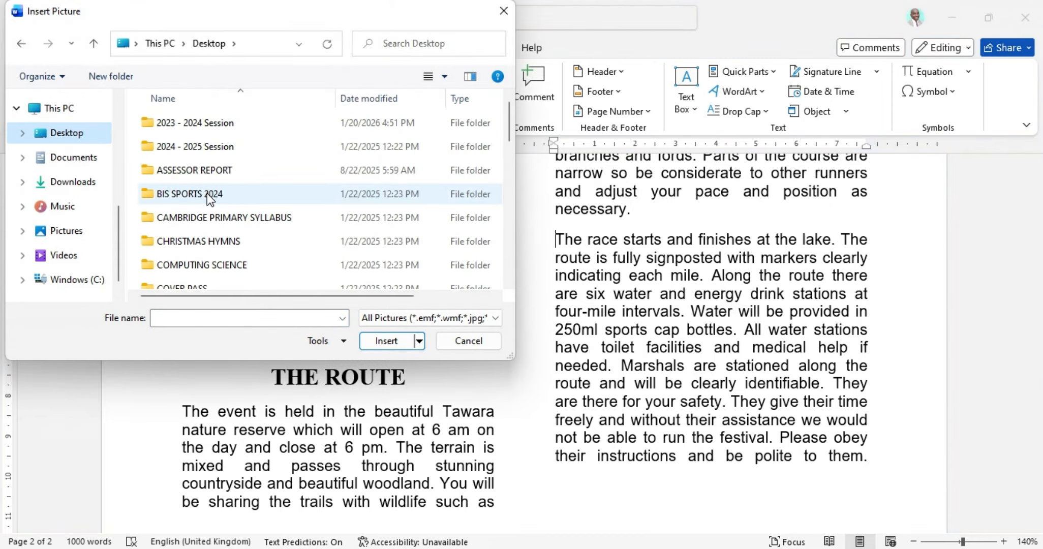
{"action": "scroll", "coordinate": [206, 190], "scroll_direction": "down", "scroll_amount": 3}
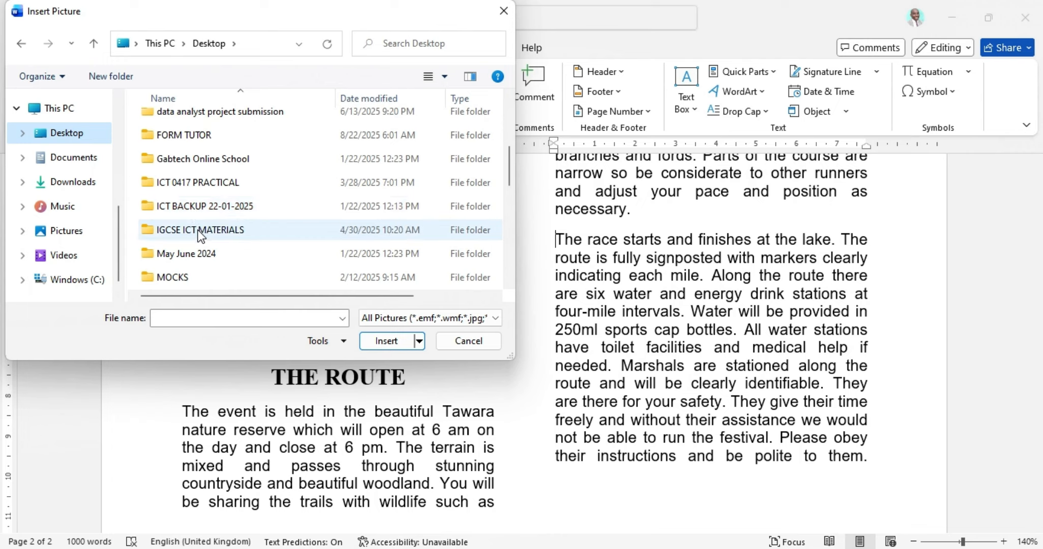
{"action": "scroll", "coordinate": [198, 229], "scroll_direction": "down", "scroll_amount": 2}
{"action": "scroll", "coordinate": [199, 232], "scroll_direction": "down", "scroll_amount": 3}
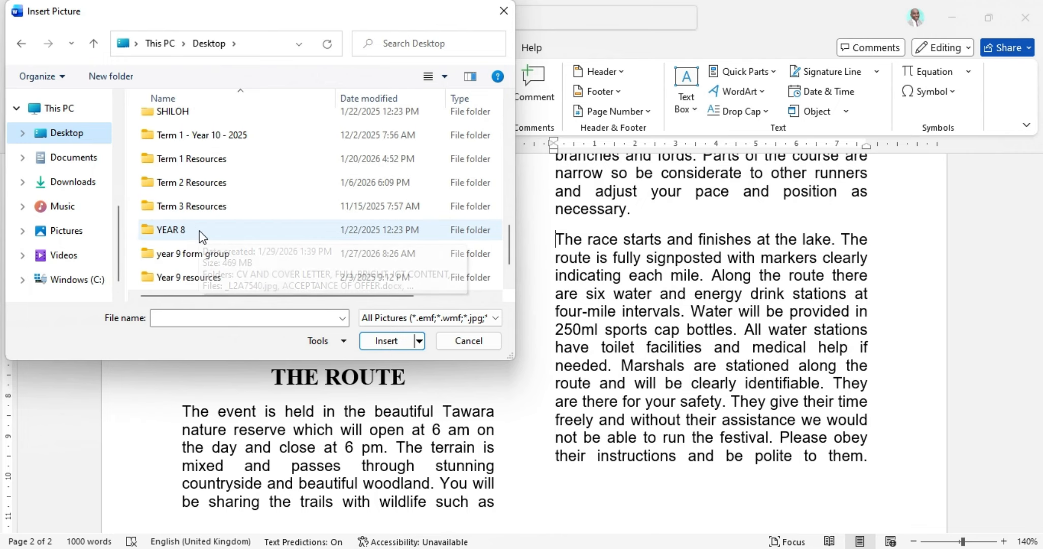
{"action": "scroll", "coordinate": [200, 230], "scroll_direction": "up", "scroll_amount": 1}
{"action": "scroll", "coordinate": [200, 229], "scroll_direction": "up", "scroll_amount": 2}
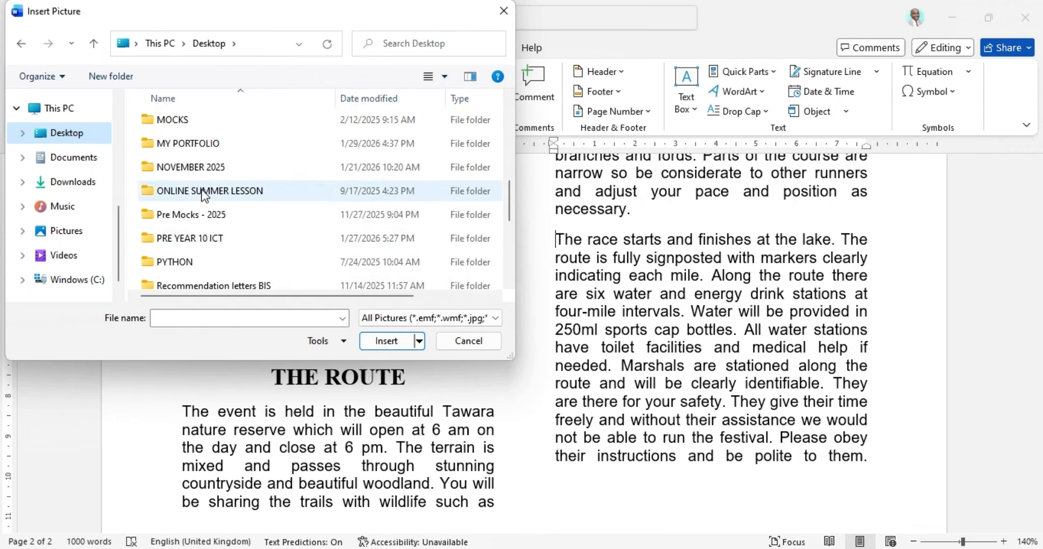
{"action": "double_click", "coordinate": [202, 168]}
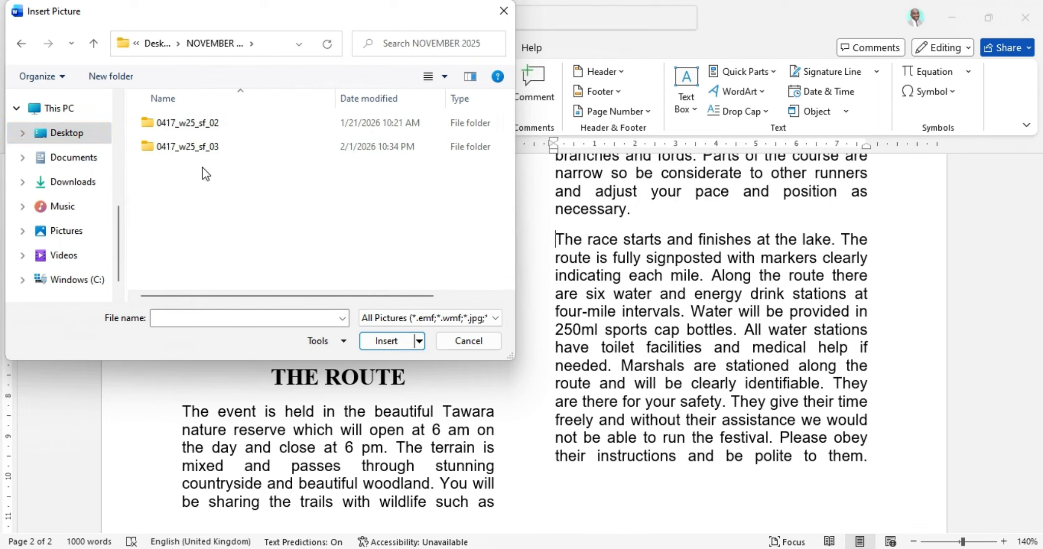
{"action": "double_click", "coordinate": [198, 124]}
{"action": "double_click", "coordinate": [188, 125]}
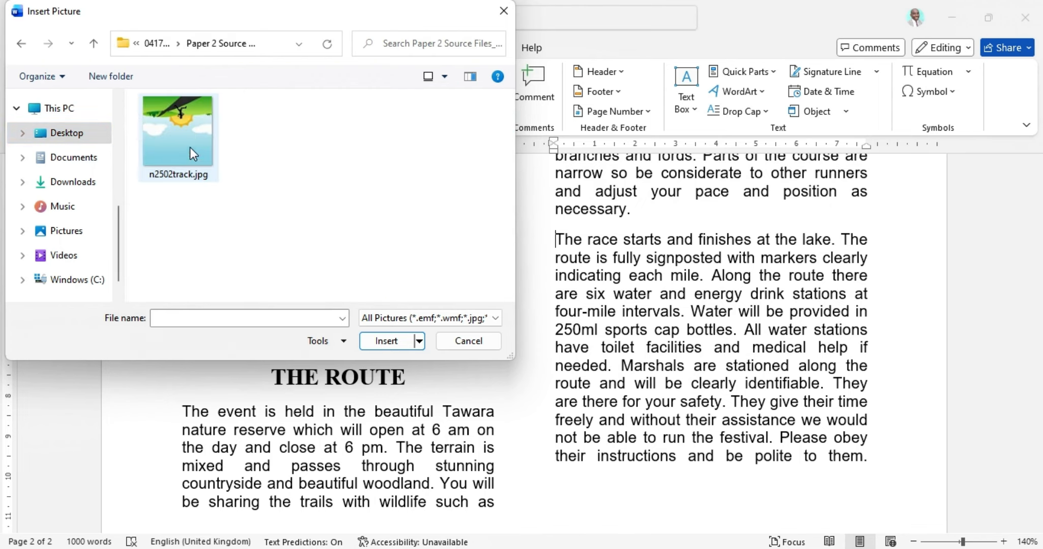
{"action": "left_click", "coordinate": [190, 147]}
{"action": "left_click", "coordinate": [383, 339]}
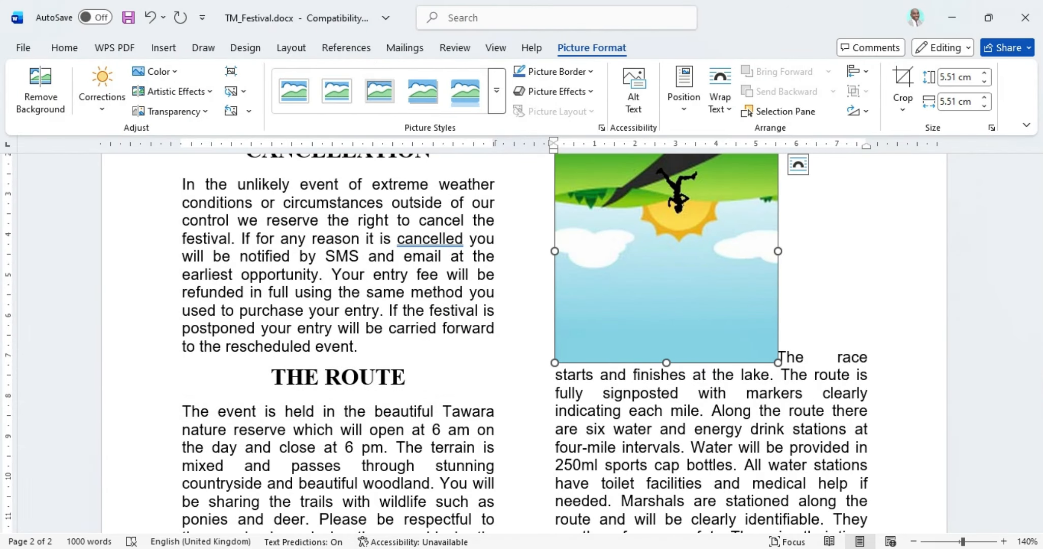
Step: Highlight the [2] beside question 12 in the exam paper as done
{"action": "key", "text": "alt+Tab"}
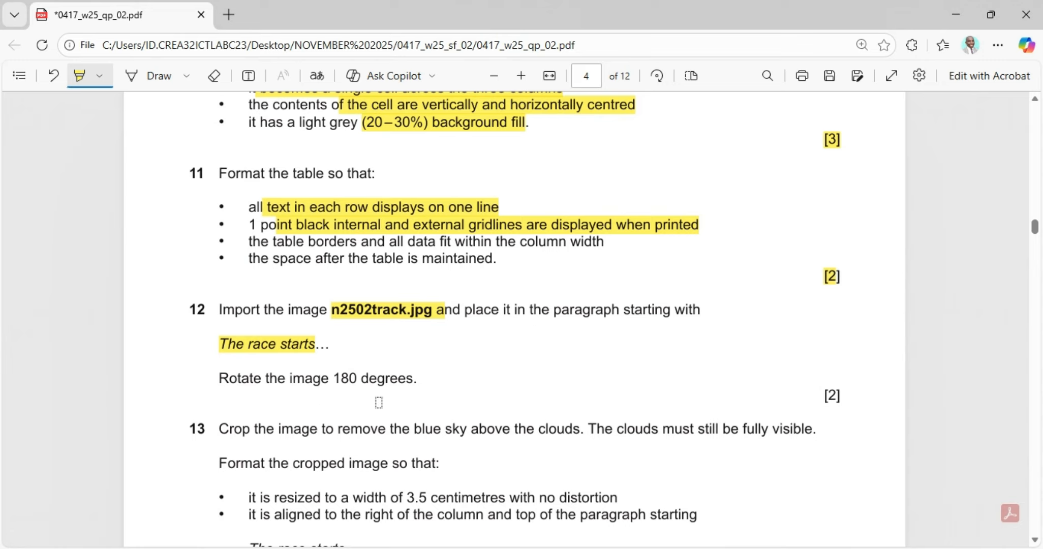
{"action": "left_click_drag", "start_coordinate": [822, 395], "coordinate": [861, 398]}
{"action": "key", "text": "alt+Tab"}
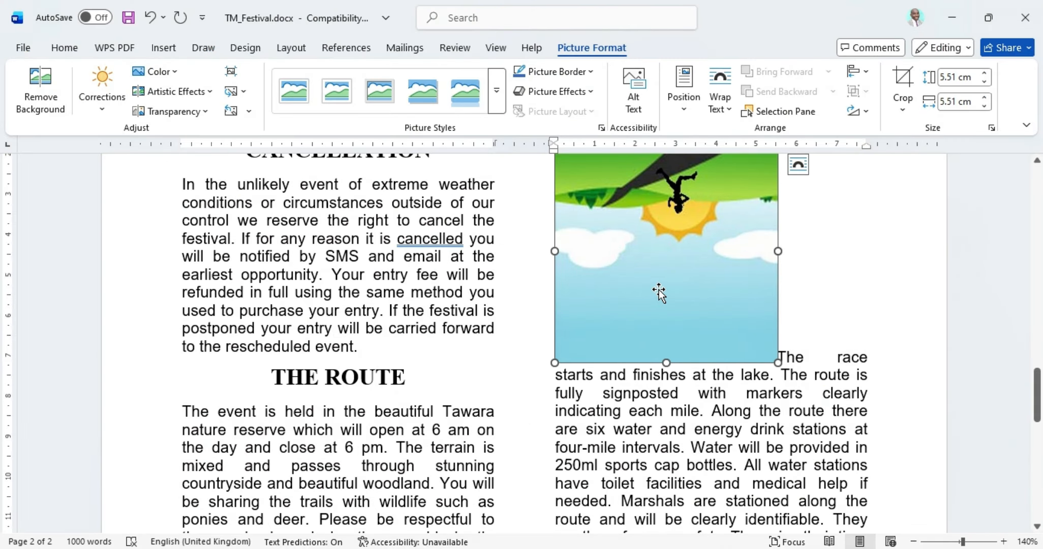
Step: Set the track picture's rotation to 180° in More Rotation Options so it appears upright
{"action": "left_click", "coordinate": [867, 113]}
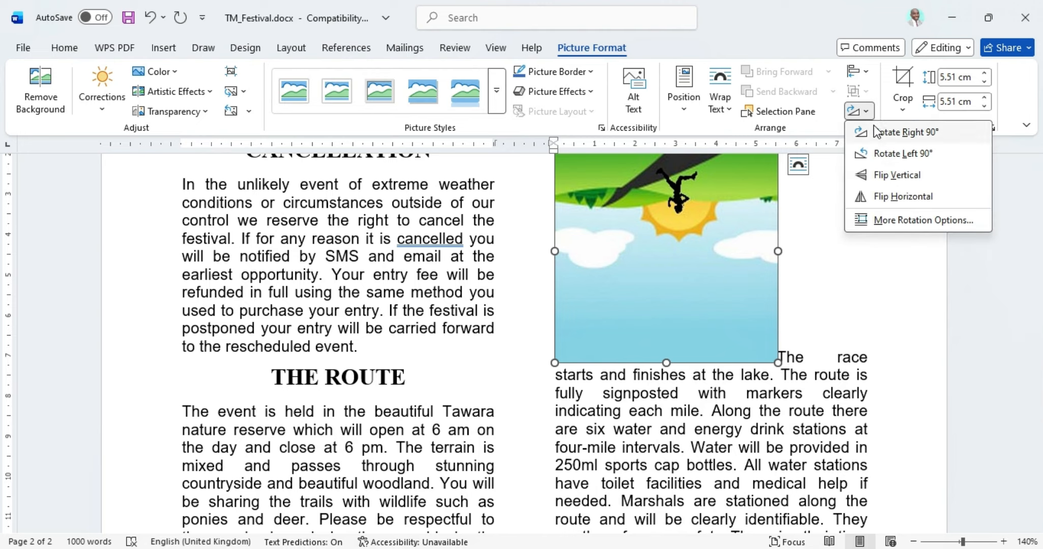
{"action": "left_click", "coordinate": [916, 219]}
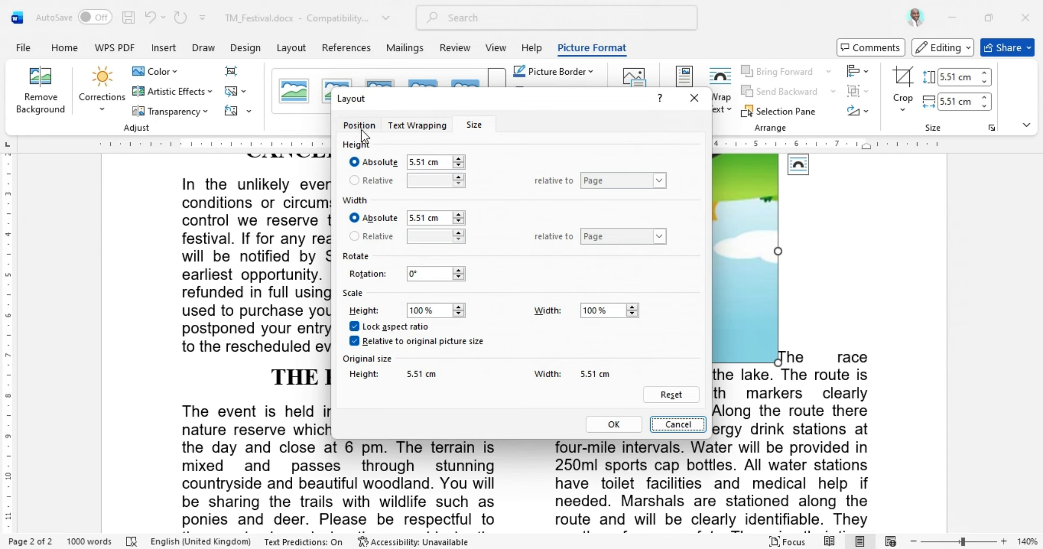
{"action": "left_click", "coordinate": [651, 517]}
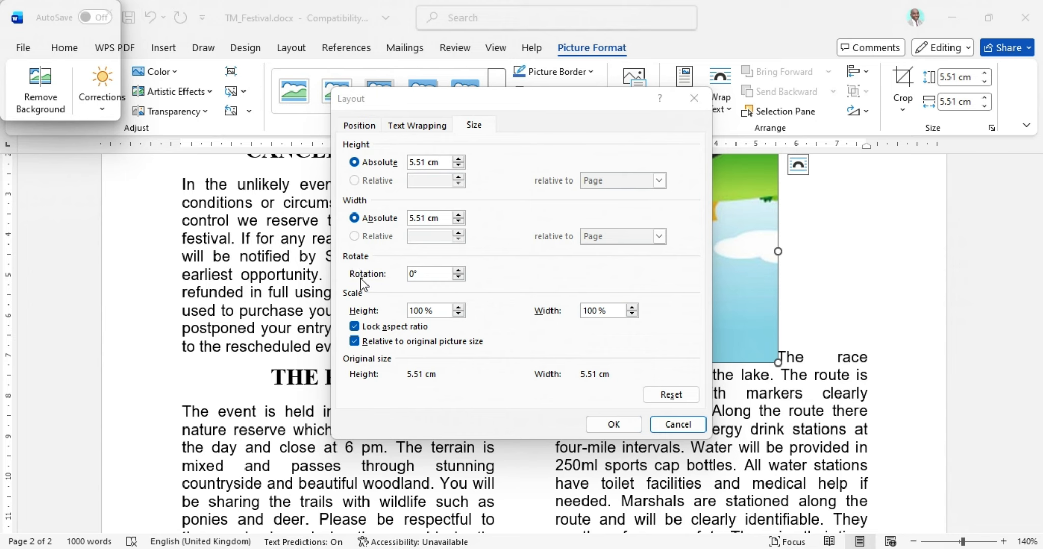
{"action": "left_click", "coordinate": [412, 275]}
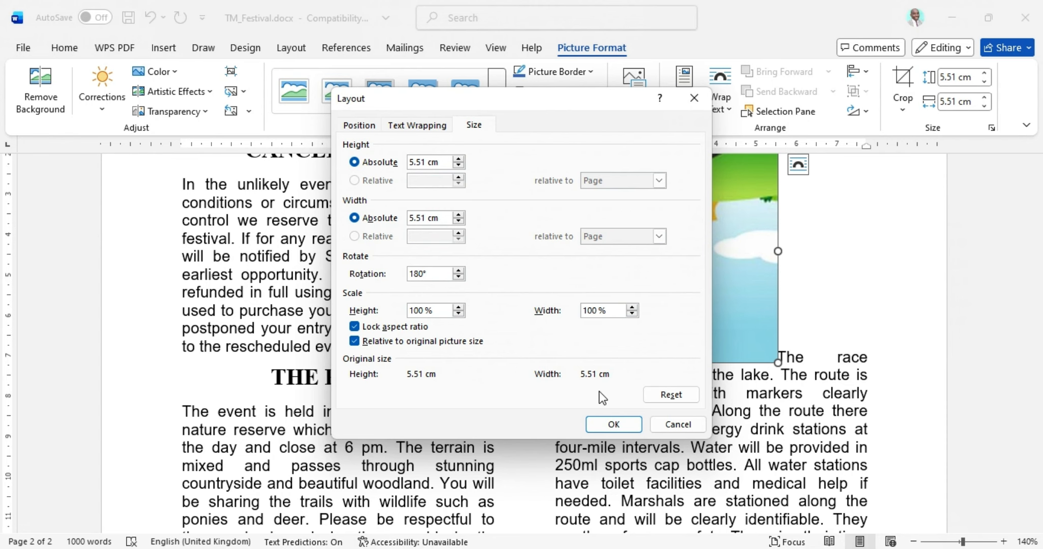
{"action": "left_click", "coordinate": [602, 425]}
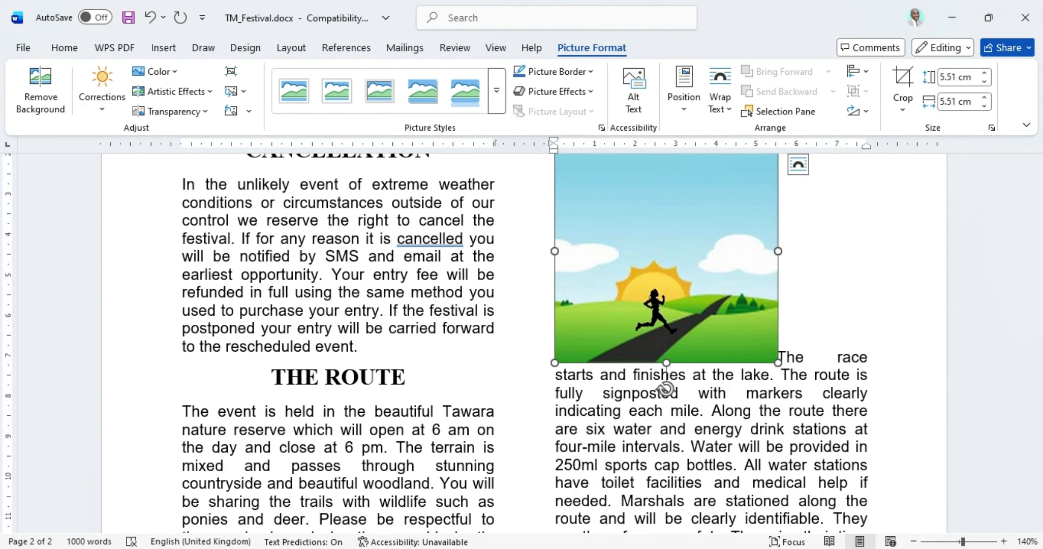
{"action": "key", "text": "alt+Tab"}
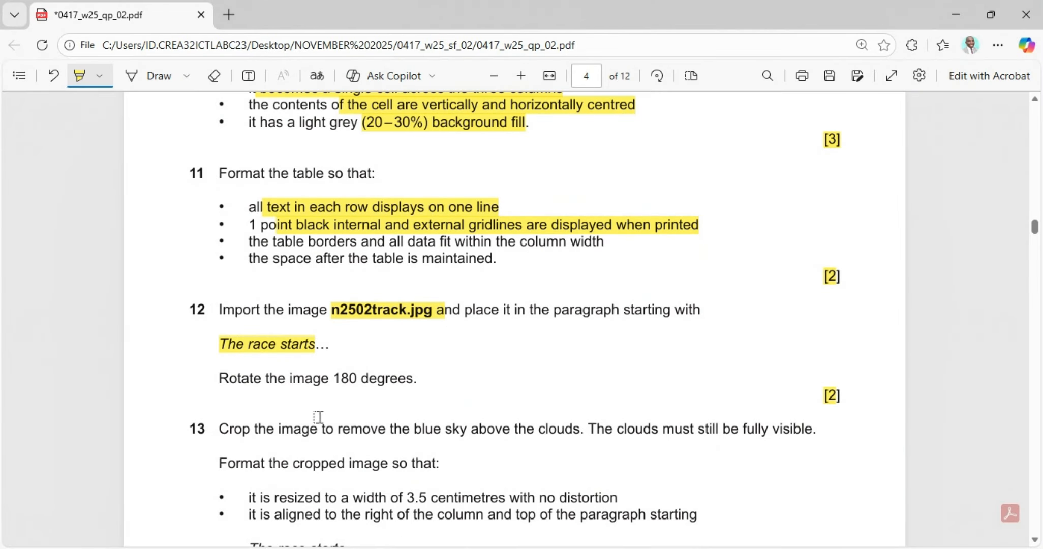
Step: Scroll the exam paper, then bring Word back to the track picture beside 'The race starts'
{"action": "scroll", "coordinate": [302, 410], "scroll_direction": "down", "scroll_amount": 2}
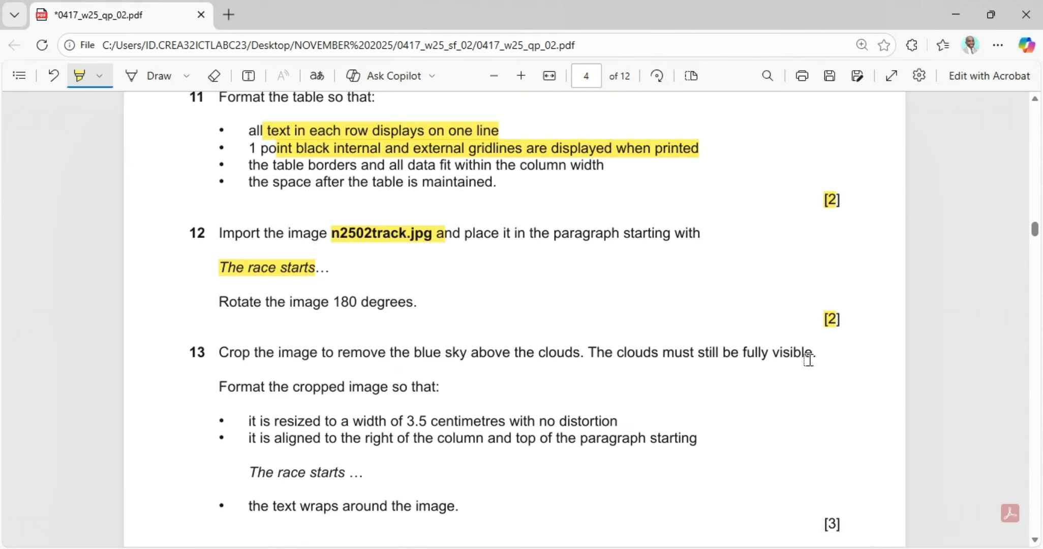
{"action": "key", "text": "alt+Tab"}
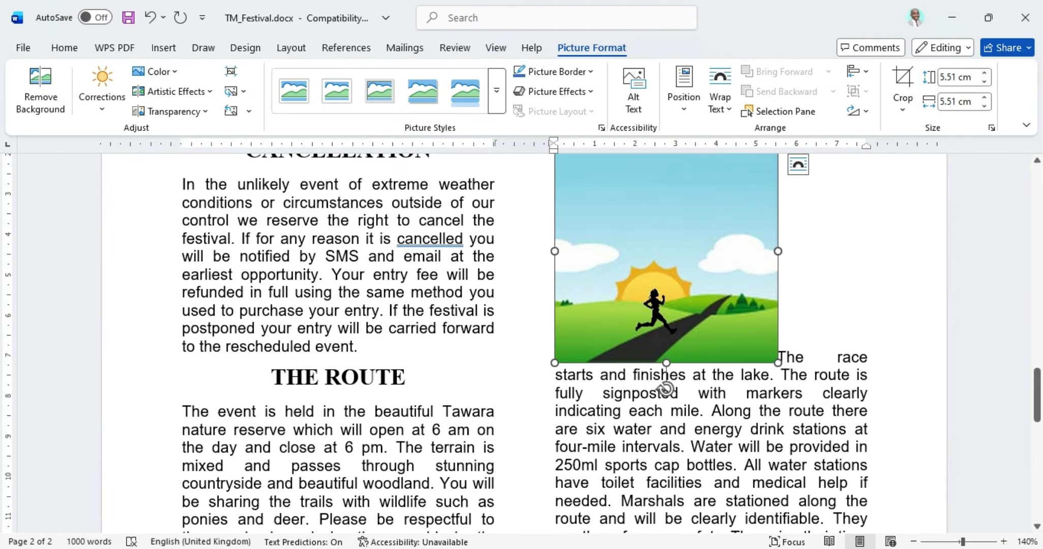
{"action": "key", "text": "alt+Tab"}
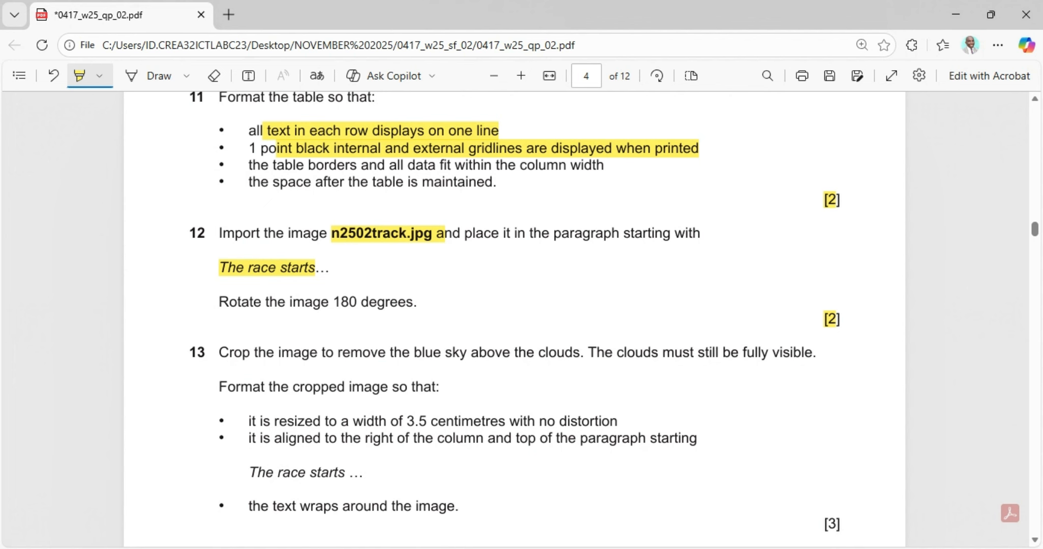
{"action": "key", "text": "alt+Tab"}
{"action": "scroll", "coordinate": [639, 369], "scroll_direction": "up", "scroll_amount": 2}
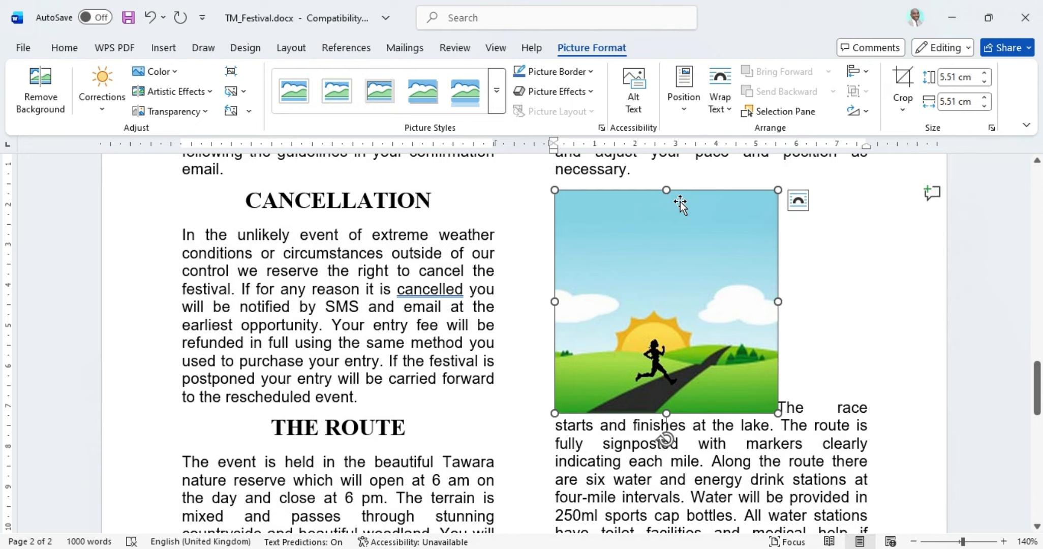
Step: Crop the runner picture's top edge down to just above the clouds, then return to the paper
{"action": "left_click", "coordinate": [903, 92]}
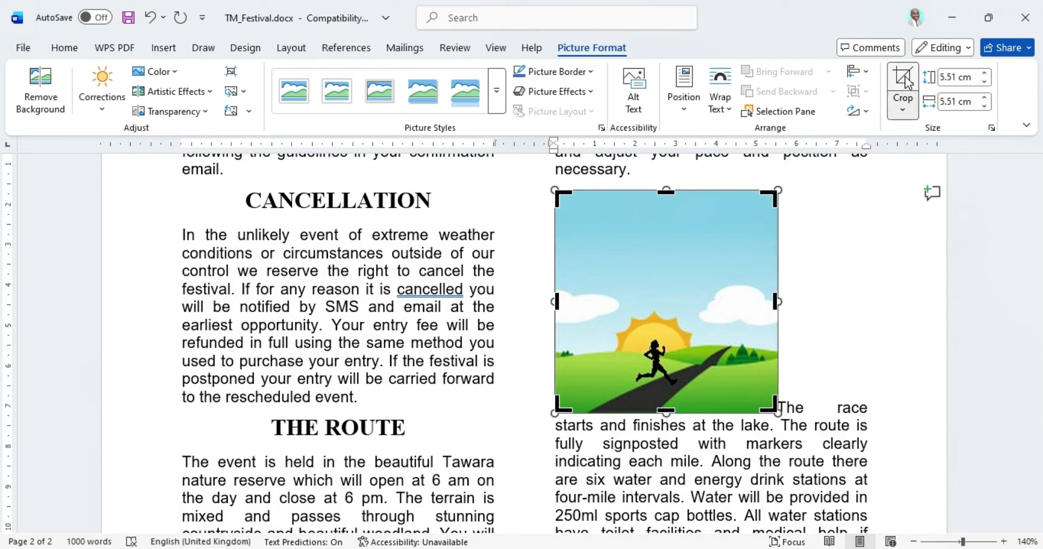
{"action": "left_click_drag", "start_coordinate": [665, 192], "coordinate": [651, 283]}
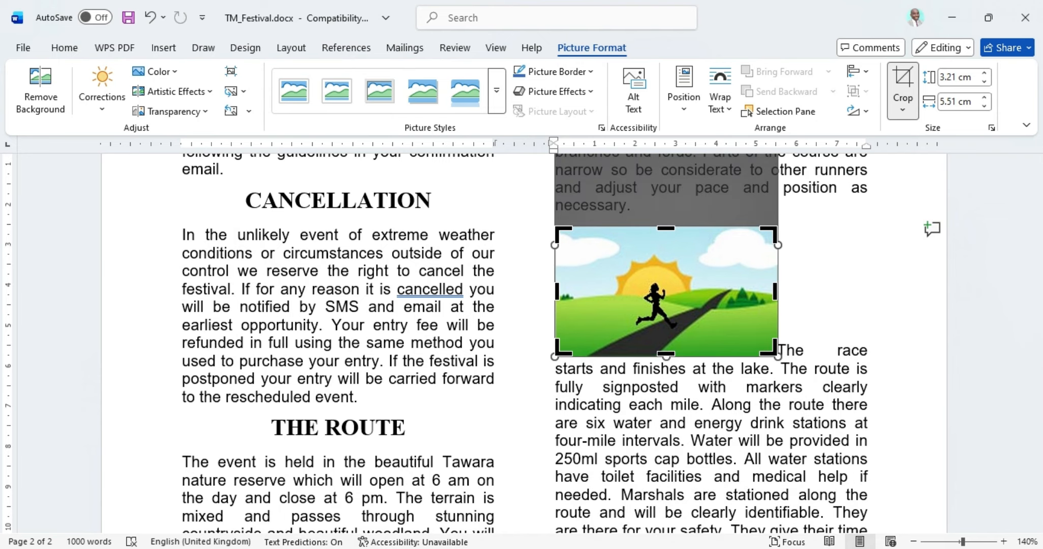
{"action": "left_click", "coordinate": [590, 548]}
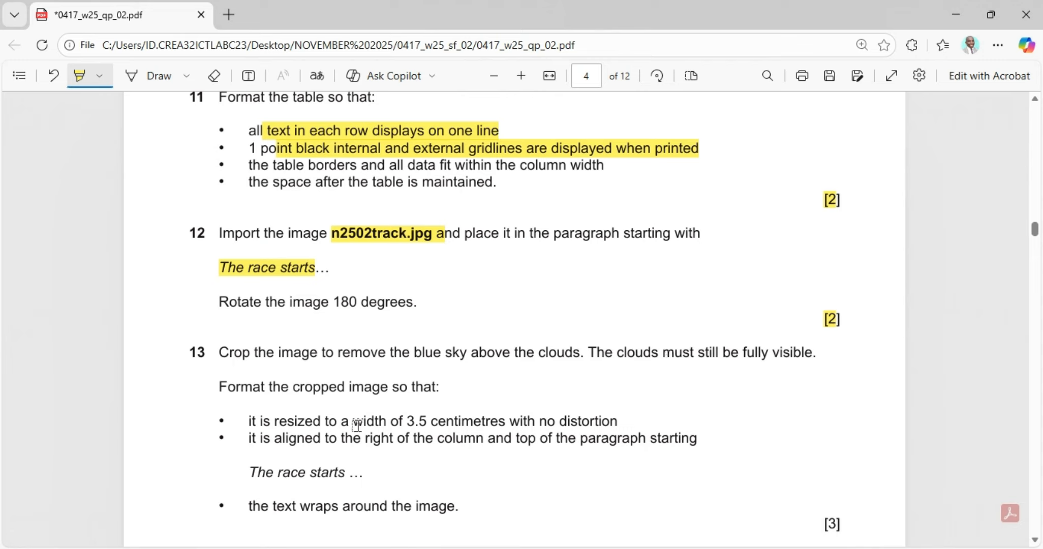
Step: Highlight 'of 3.5 centimetres with no distortion' in question 13, then return to Word
{"action": "left_click_drag", "start_coordinate": [396, 425], "coordinate": [646, 418]}
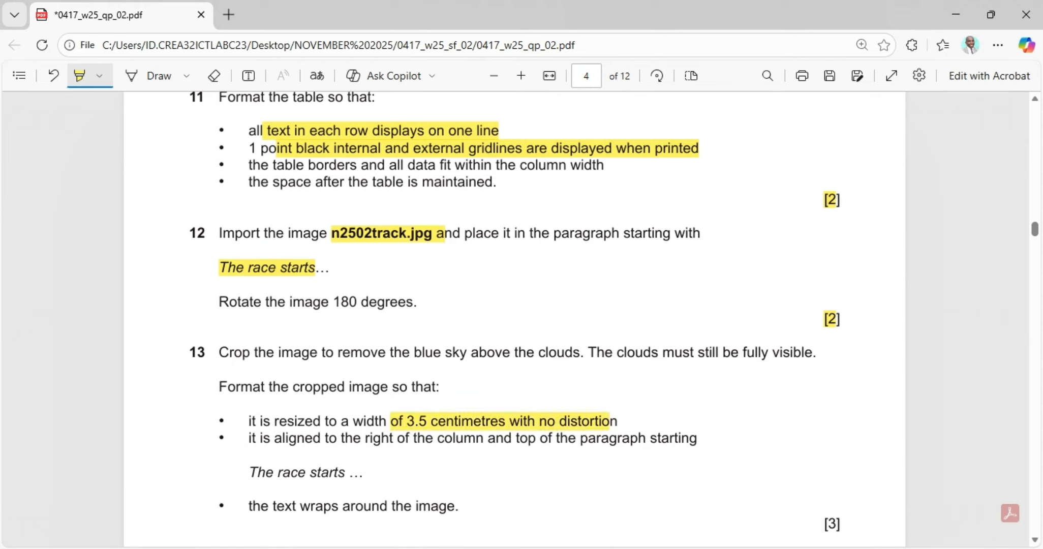
{"action": "mouse_move", "coordinate": [590, 548]}
{"action": "left_click", "coordinate": [590, 548]}
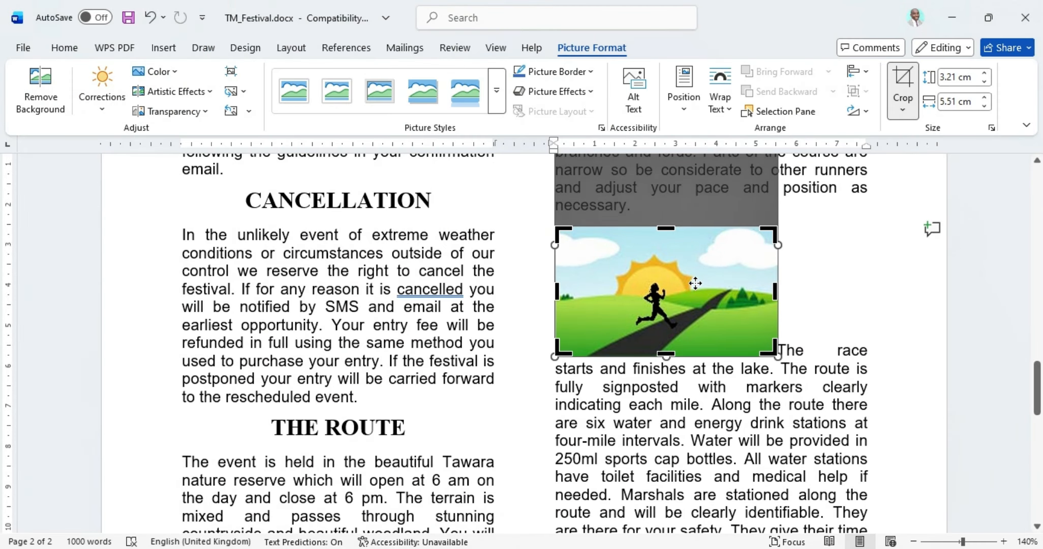
Step: Resize the runner picture to 3.5 cm wide with aspect ratio locked, giving 2.04 cm height
{"action": "left_click", "coordinate": [992, 129]}
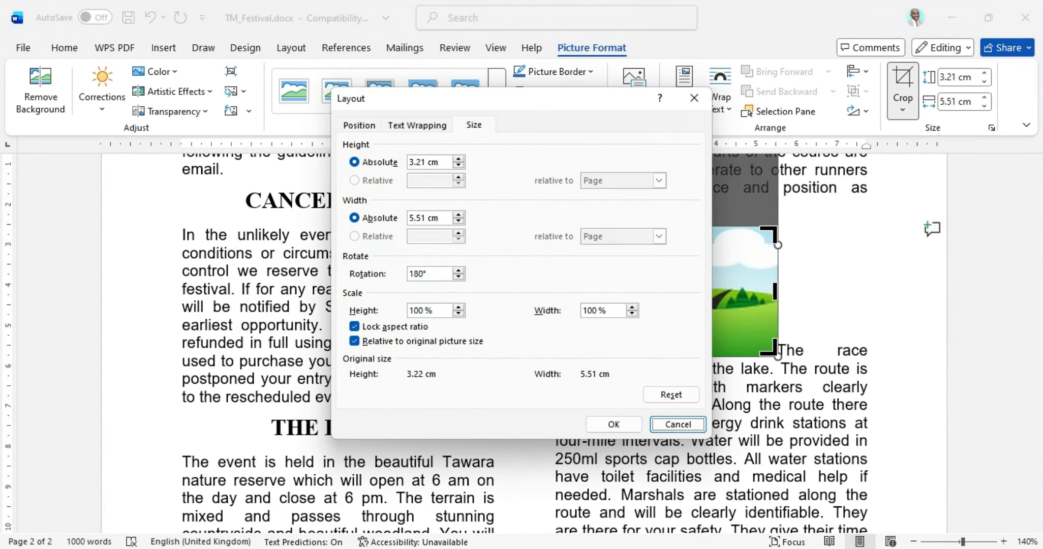
{"action": "key", "text": "alt+Tab"}
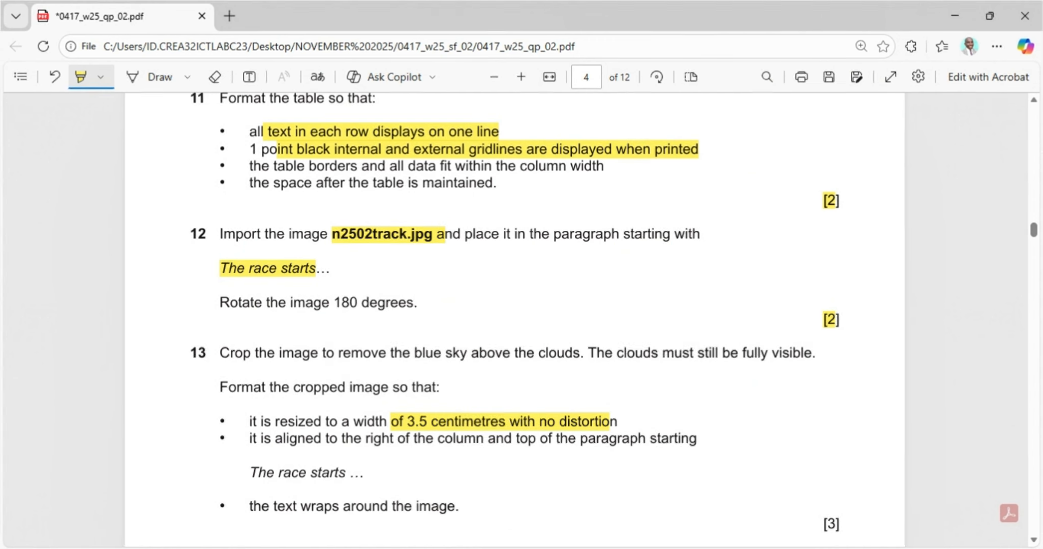
{"action": "key", "text": "alt+Tab"}
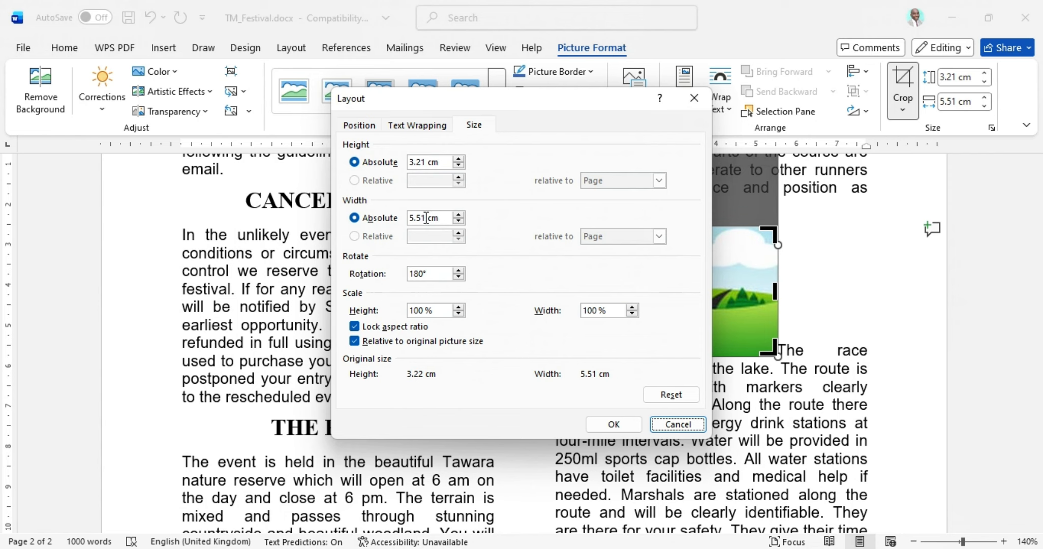
{"action": "key", "text": "alt+Tab"}
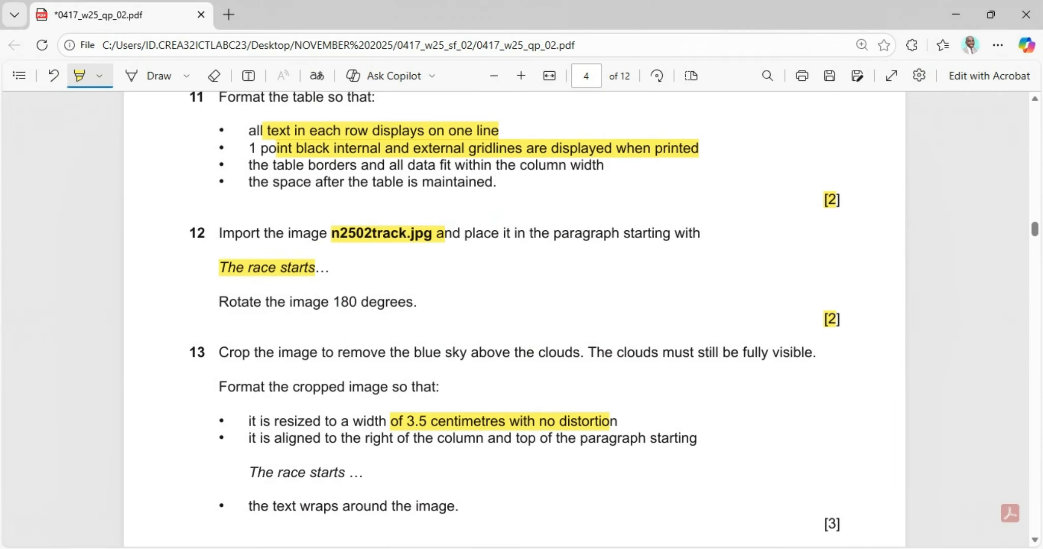
{"action": "key", "text": "alt+Tab"}
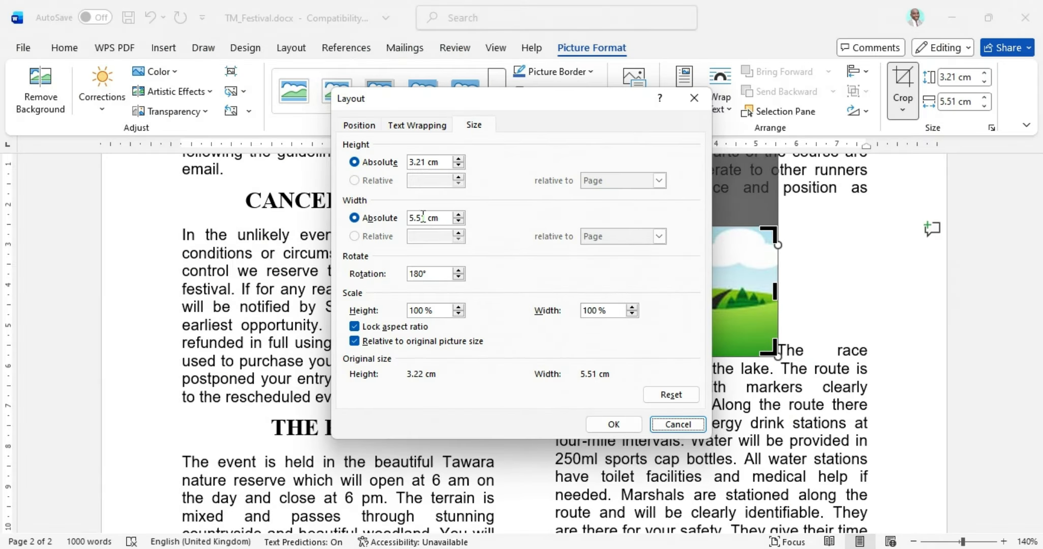
{"action": "left_click_drag", "start_coordinate": [444, 219], "coordinate": [401, 219]}
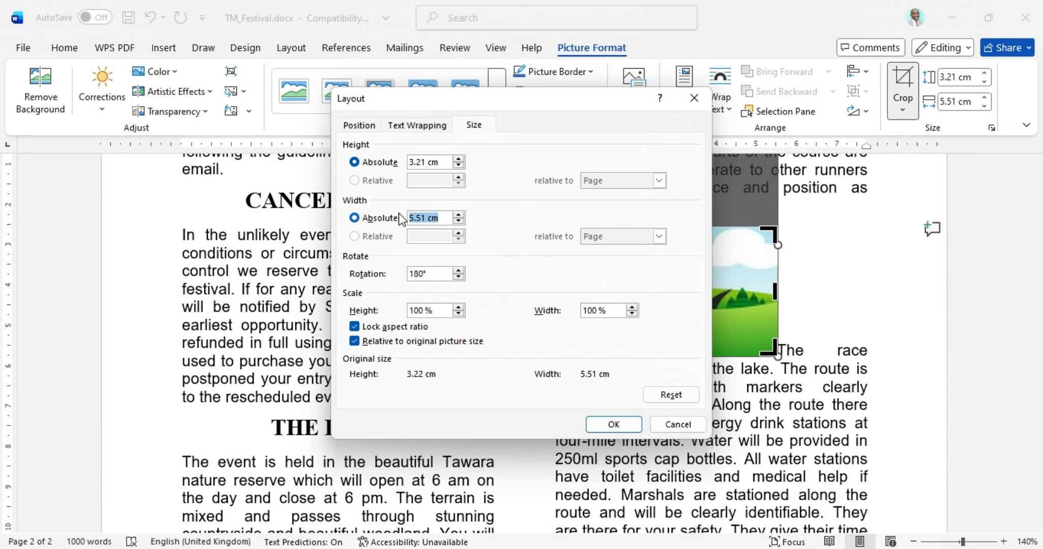
{"action": "type", "text": "3.5"}
{"action": "left_click", "coordinate": [614, 424]}
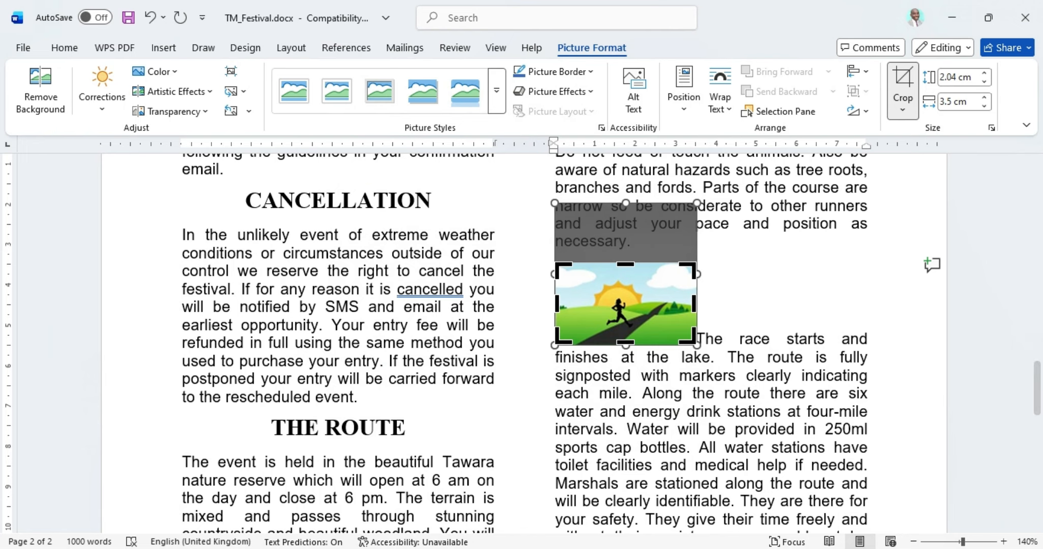
Step: Finish cropping and drag the runner picture to the right edge of the column
{"action": "key", "text": "alt+Tab"}
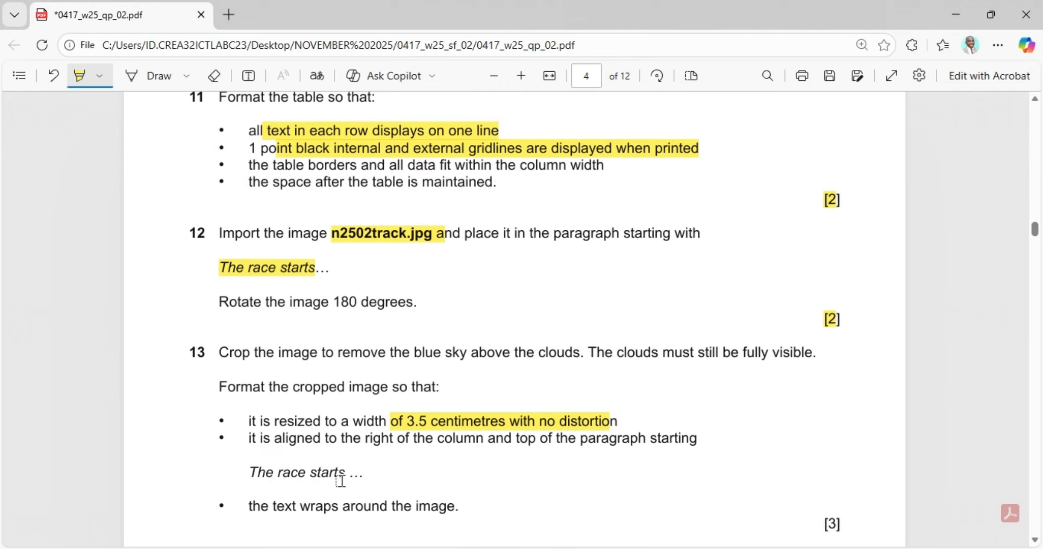
{"action": "left_click", "coordinate": [652, 547]}
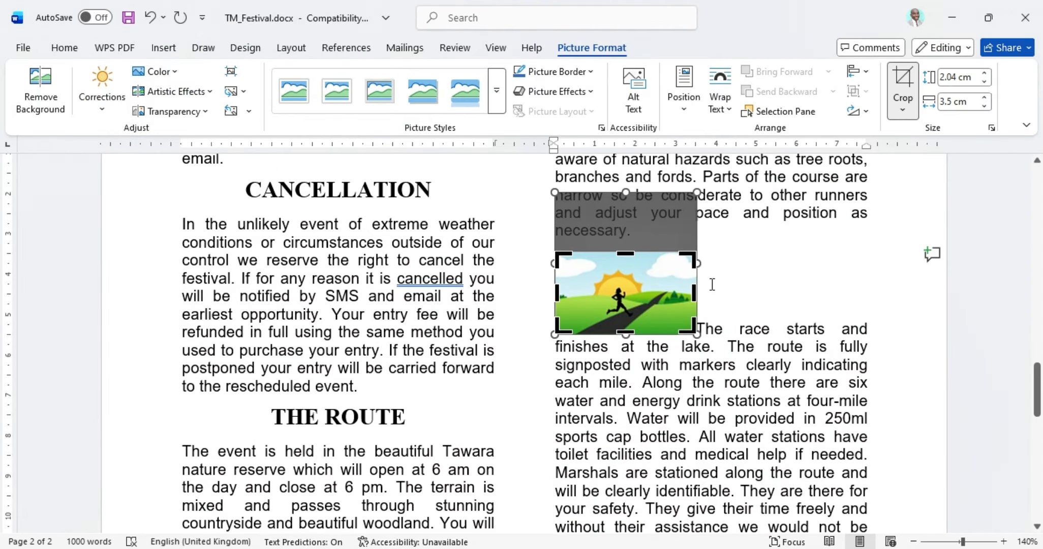
{"action": "left_click", "coordinate": [722, 262]}
{"action": "left_click", "coordinate": [637, 293]}
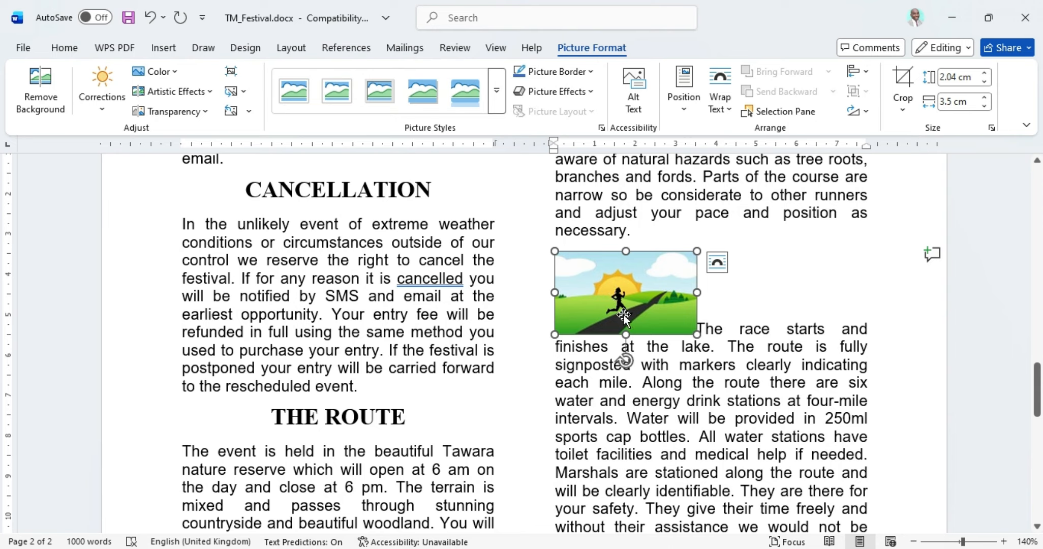
{"action": "left_click_drag", "start_coordinate": [625, 311], "coordinate": [868, 340]}
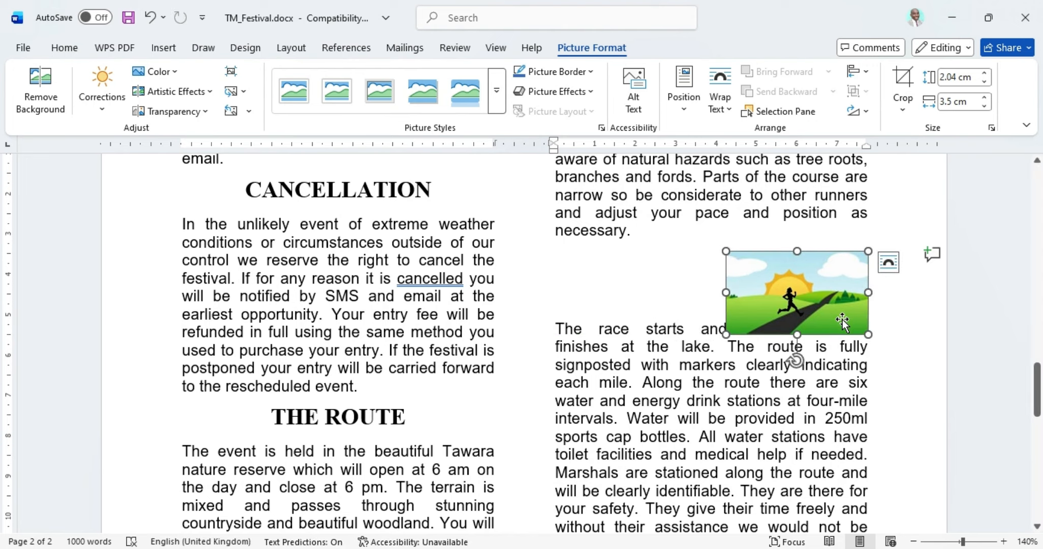
Step: Highlight 'the text wraps around the image' in the exam question paper
{"action": "key", "text": "alt+Tab"}
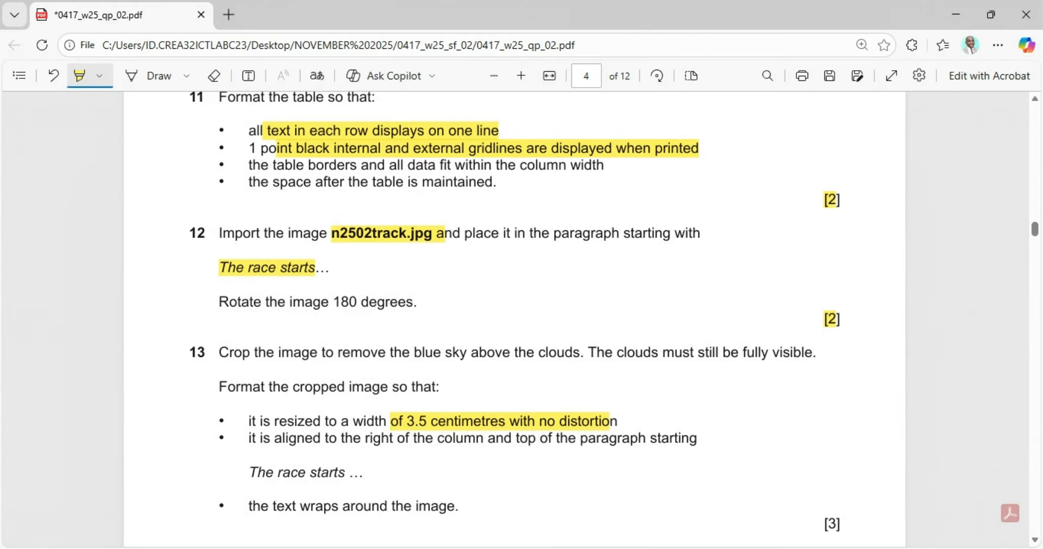
{"action": "scroll", "coordinate": [327, 463], "scroll_direction": "down", "scroll_amount": 2}
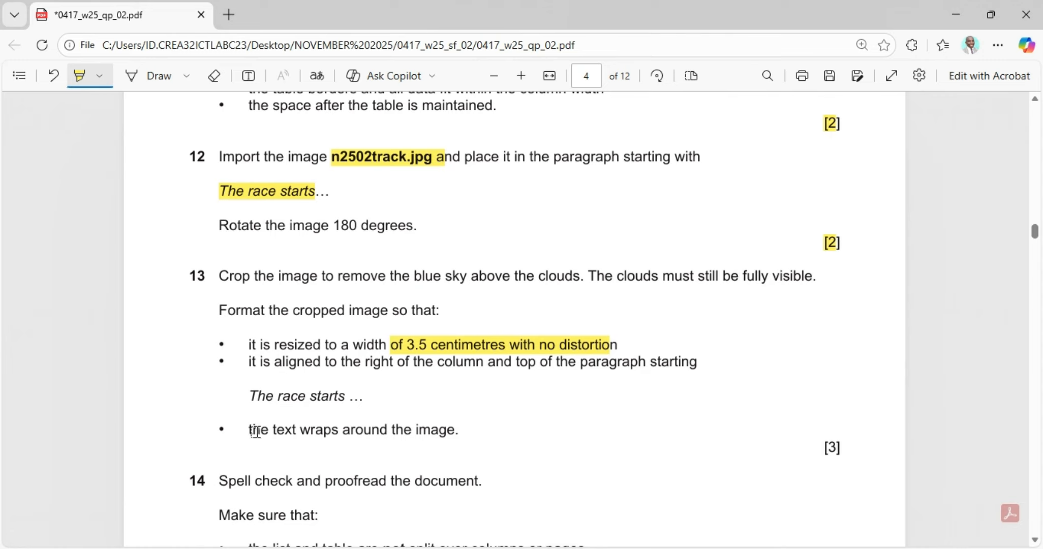
{"action": "left_click_drag", "start_coordinate": [253, 431], "coordinate": [459, 446]}
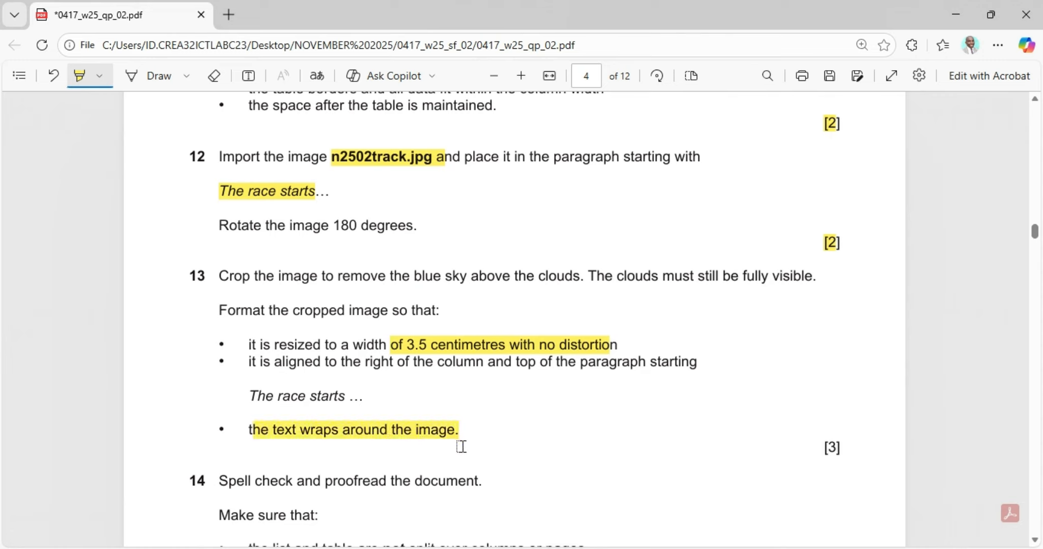
Step: Set the runner picture's text wrapping to Tight
{"action": "key", "text": "alt+Tab"}
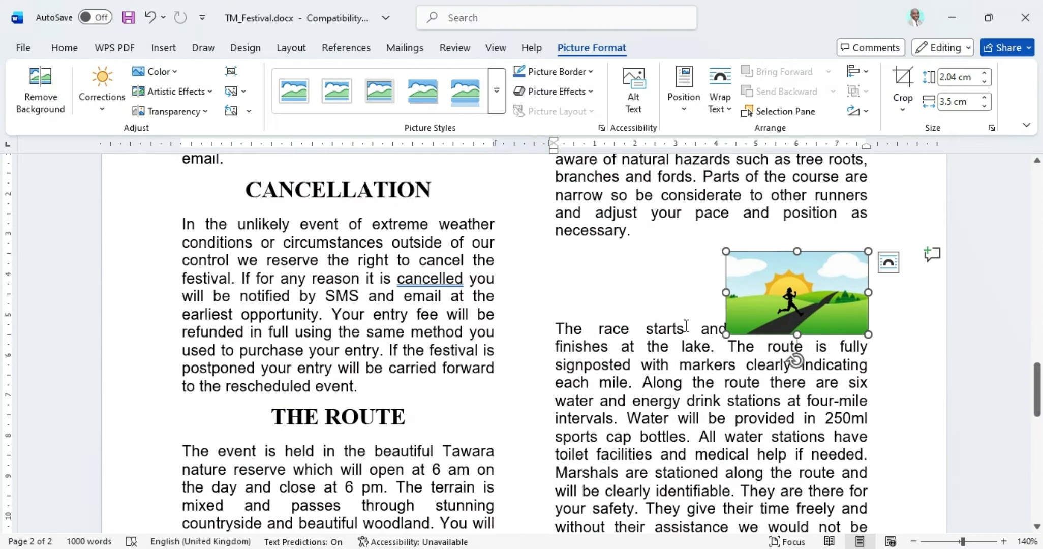
{"action": "left_click", "coordinate": [720, 85]}
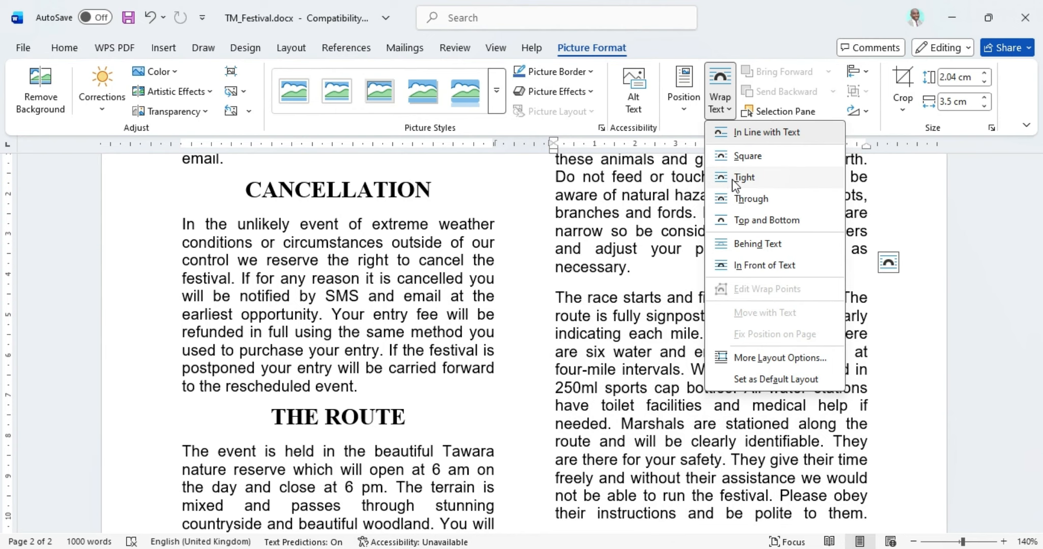
{"action": "left_click", "coordinate": [733, 180]}
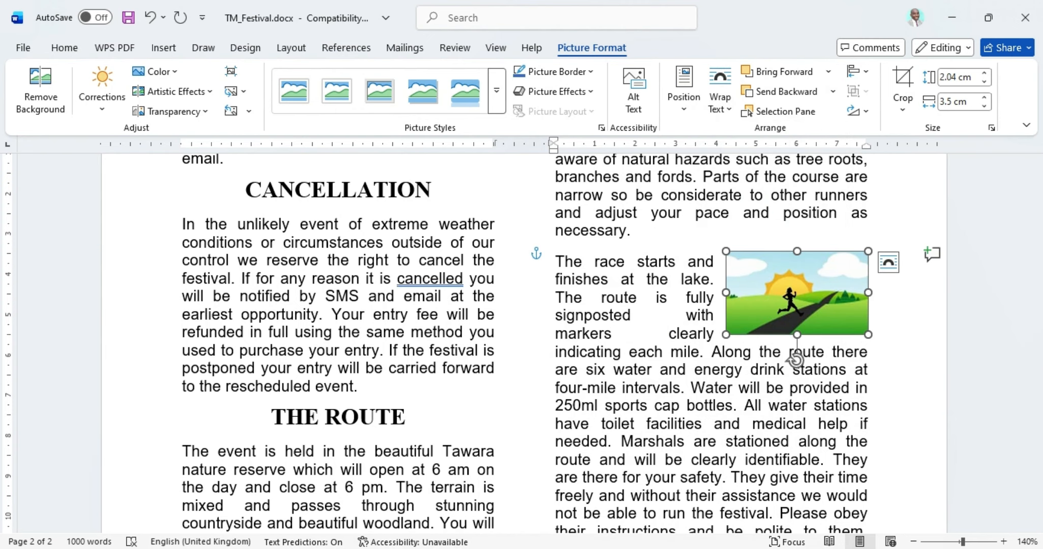
Step: Highlight the question 13 marks in the question paper and return to Word
{"action": "key", "text": "alt+Tab"}
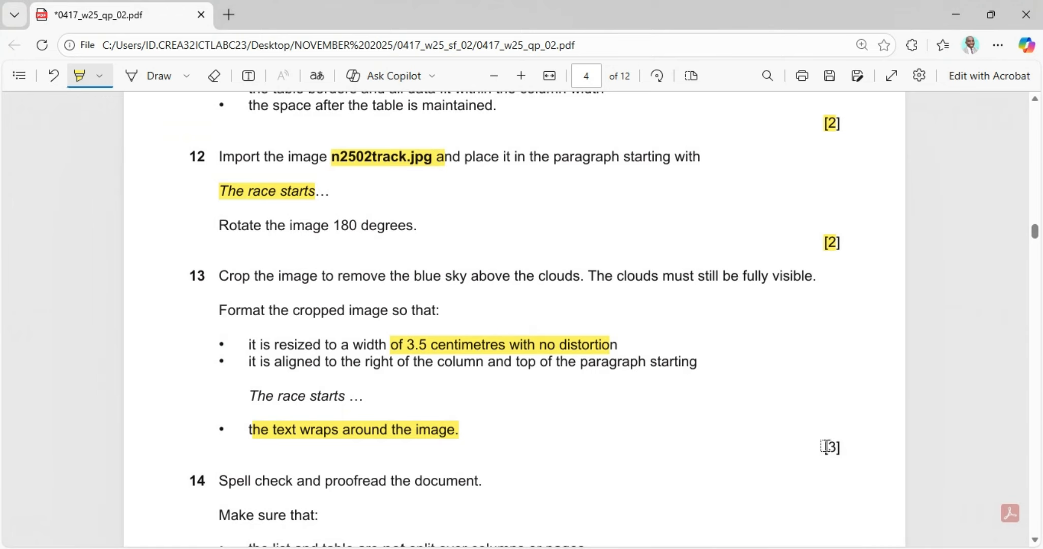
{"action": "left_click_drag", "start_coordinate": [823, 447], "coordinate": [842, 447]}
{"action": "scroll", "coordinate": [630, 391], "scroll_direction": "down", "scroll_amount": 3}
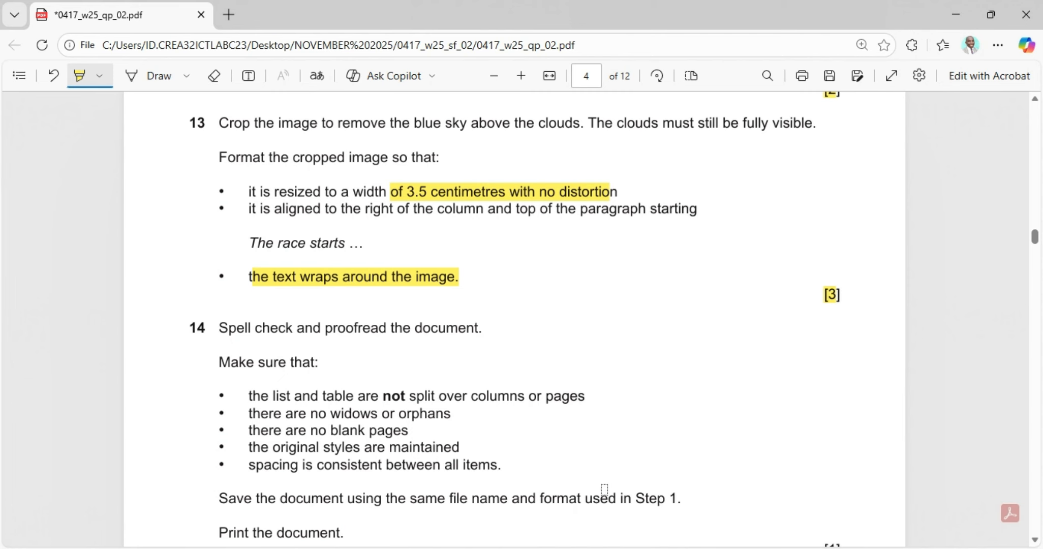
{"action": "key", "text": "alt+Tab"}
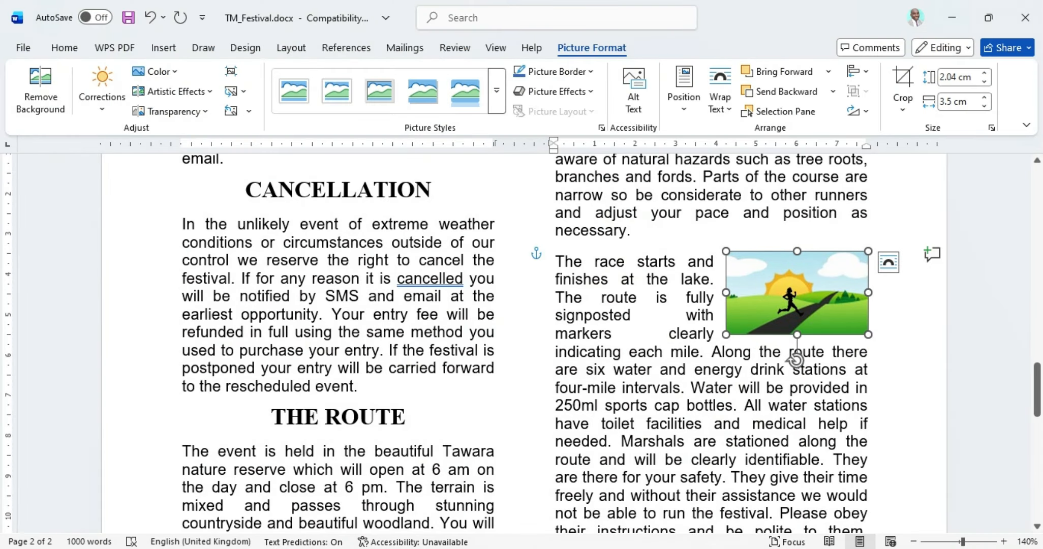
Step: Run the Review spelling and grammar check and add commas after 'then' and 'possible'
{"action": "left_click", "coordinate": [454, 49]}
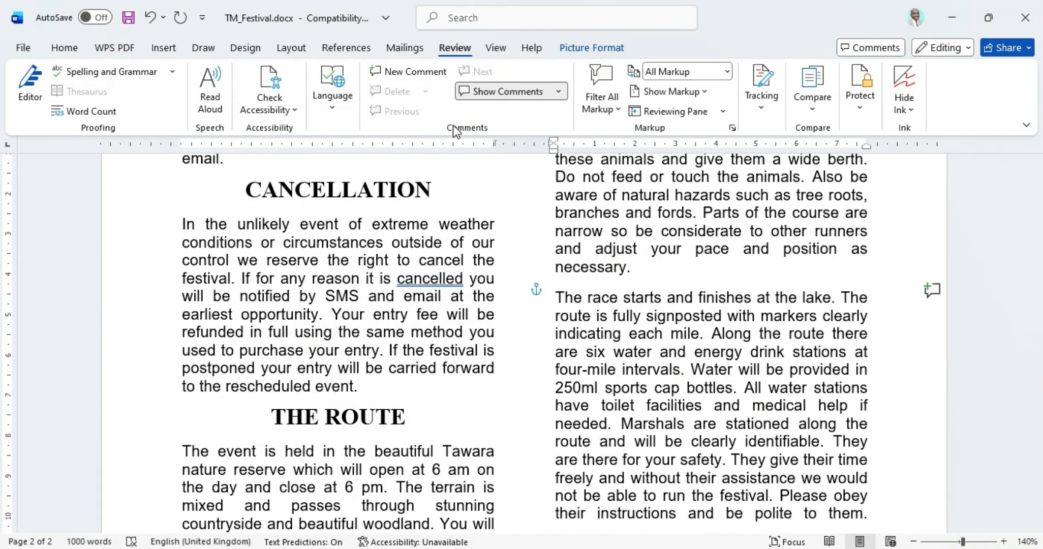
{"action": "left_click", "coordinate": [120, 77]}
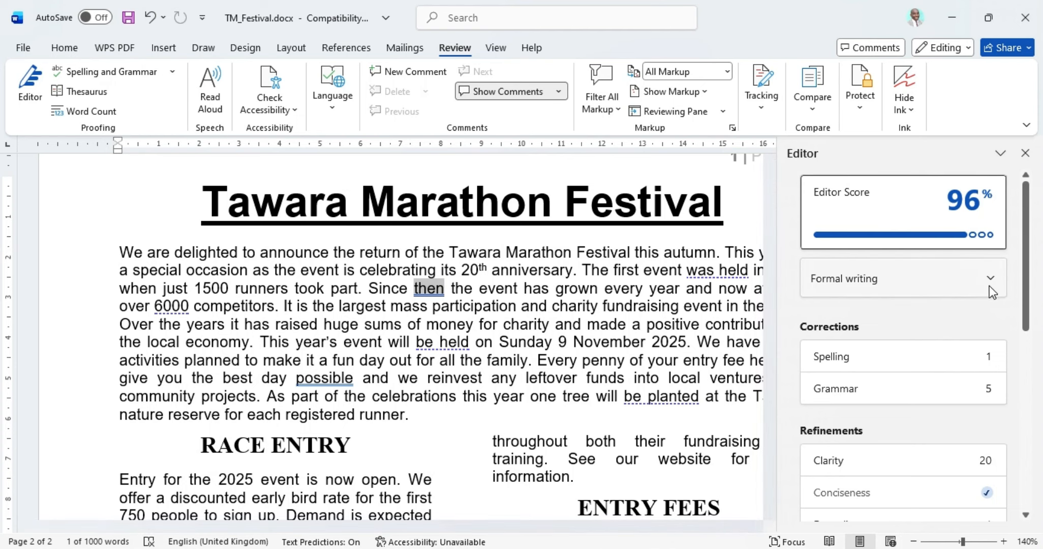
{"action": "left_click", "coordinate": [1025, 153]}
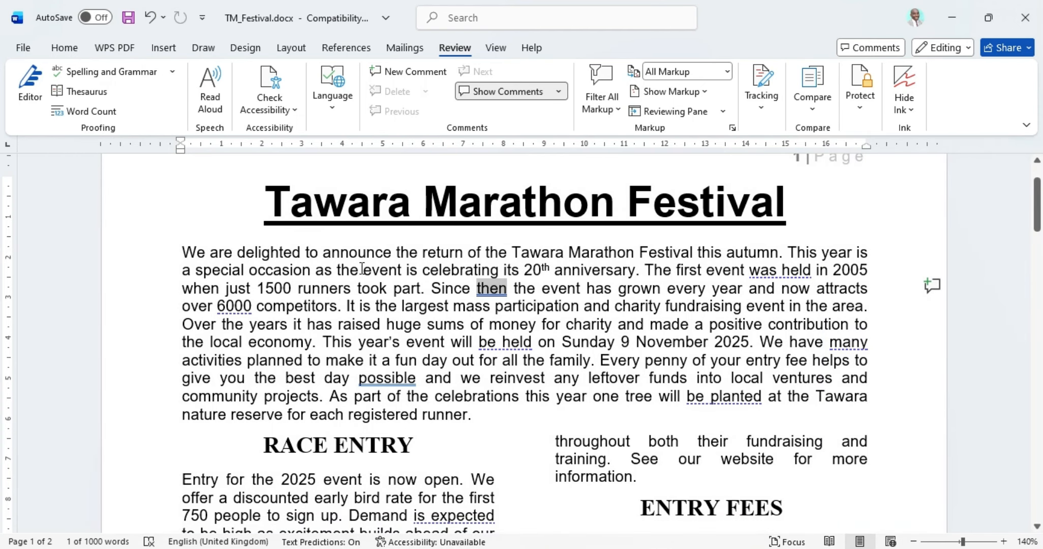
{"action": "left_click", "coordinate": [127, 75]}
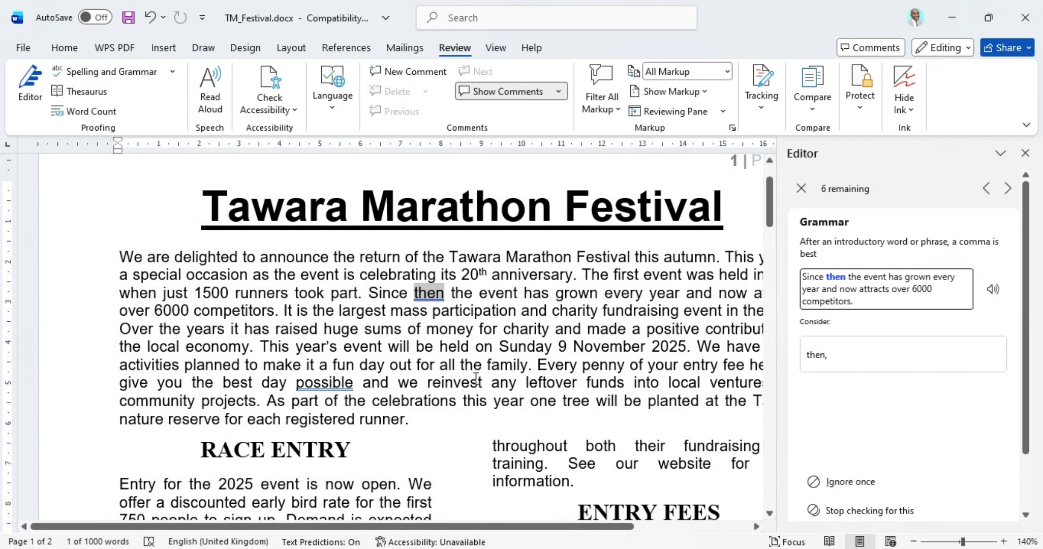
{"action": "left_click", "coordinate": [837, 354]}
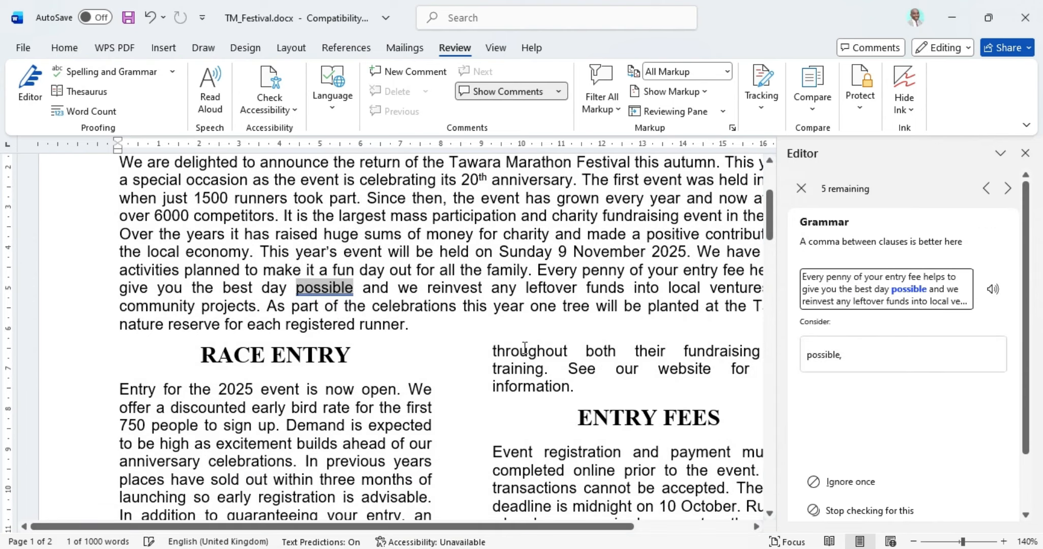
{"action": "left_click", "coordinate": [827, 359]}
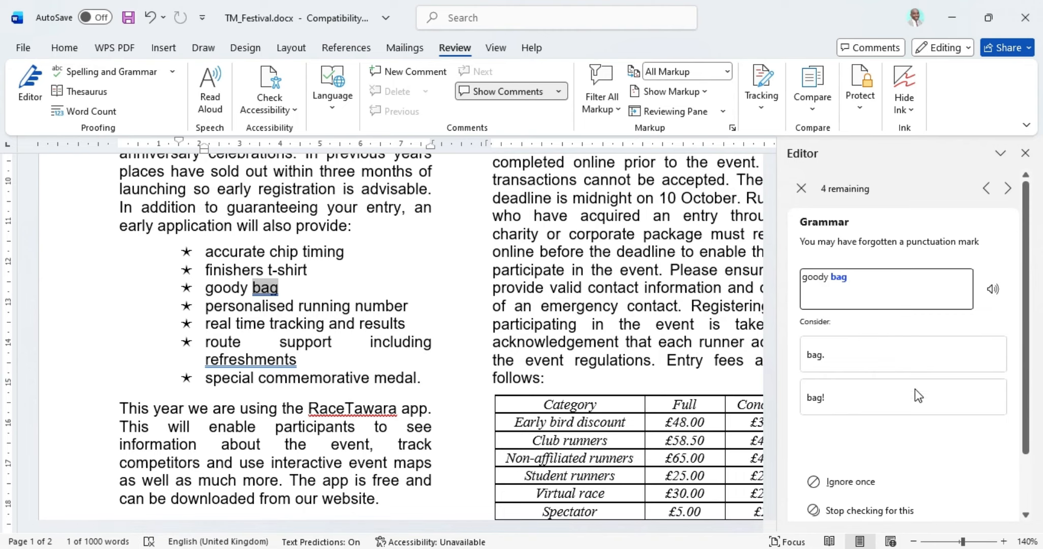
Step: Add a full stop after 'refreshments' and a comma after 'cancelled', ignoring 'goody bag' and 'RaceTawara'
{"action": "left_click", "coordinate": [866, 487]}
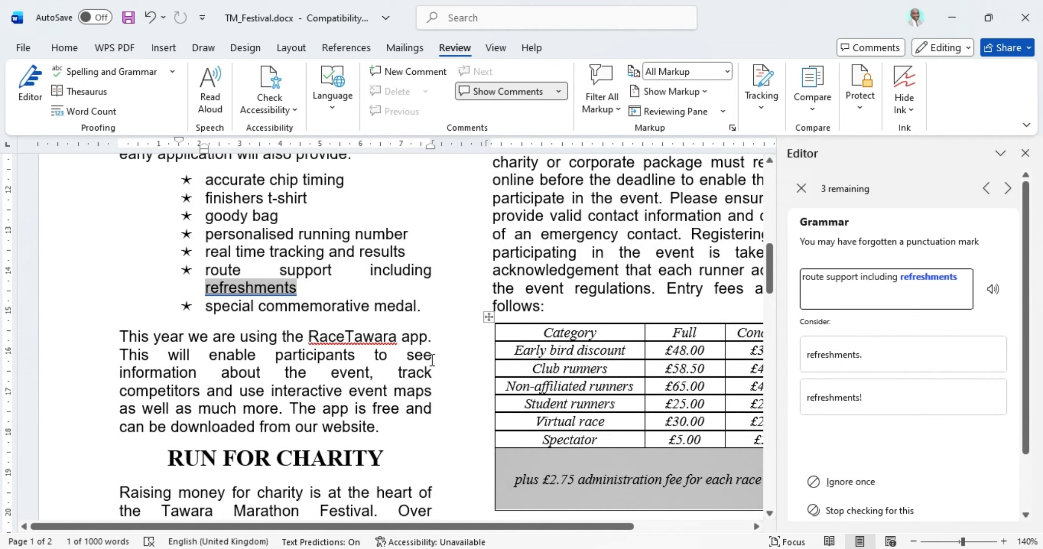
{"action": "left_click", "coordinate": [879, 361]}
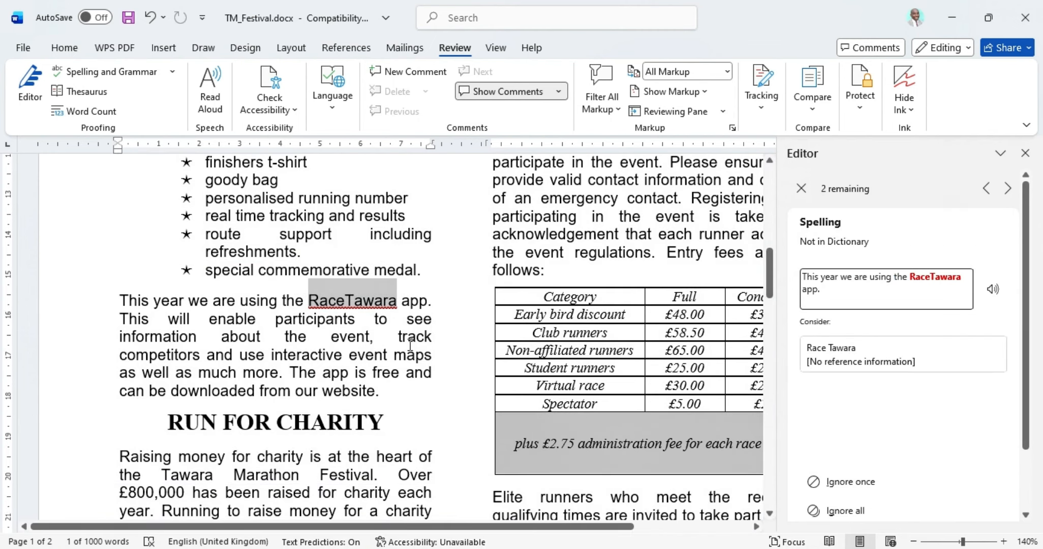
{"action": "left_click", "coordinate": [861, 480]}
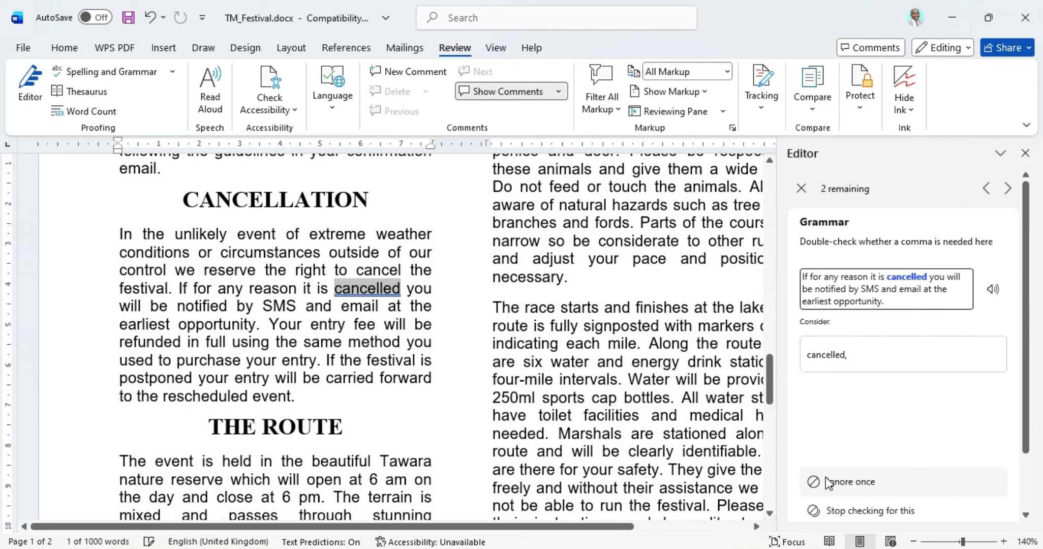
{"action": "left_click", "coordinate": [847, 352]}
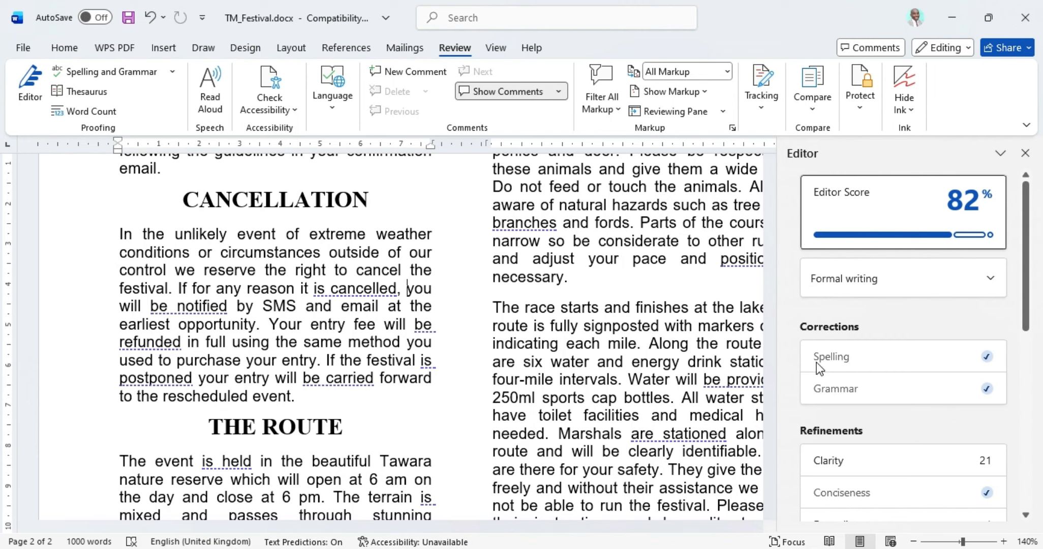
{"action": "scroll", "coordinate": [844, 387], "scroll_direction": "down", "scroll_amount": 3}
{"action": "scroll", "coordinate": [868, 389], "scroll_direction": "down", "scroll_amount": 2}
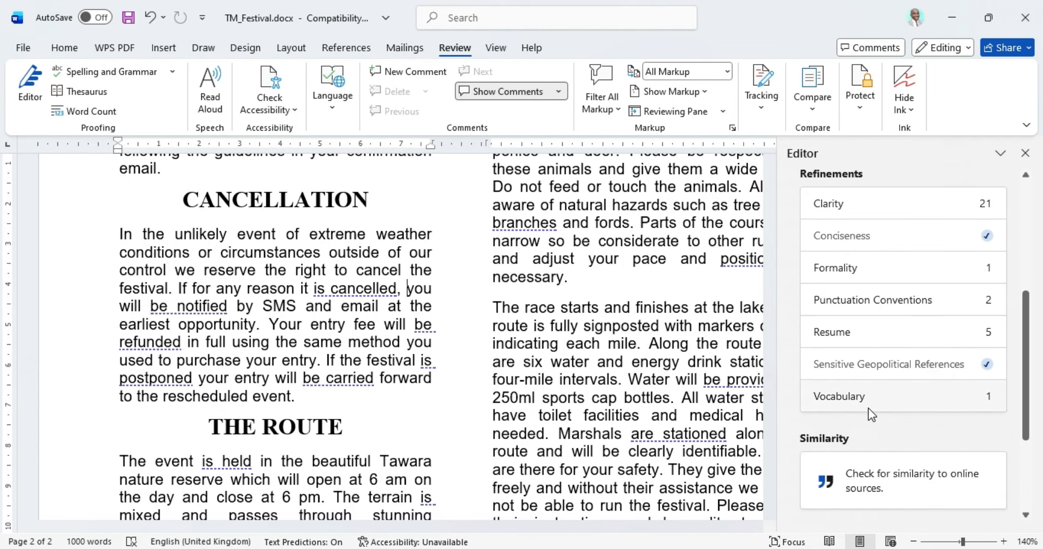
{"action": "scroll", "coordinate": [595, 339], "scroll_direction": "up", "scroll_amount": 6}
{"action": "scroll", "coordinate": [595, 339], "scroll_direction": "up", "scroll_amount": 9}
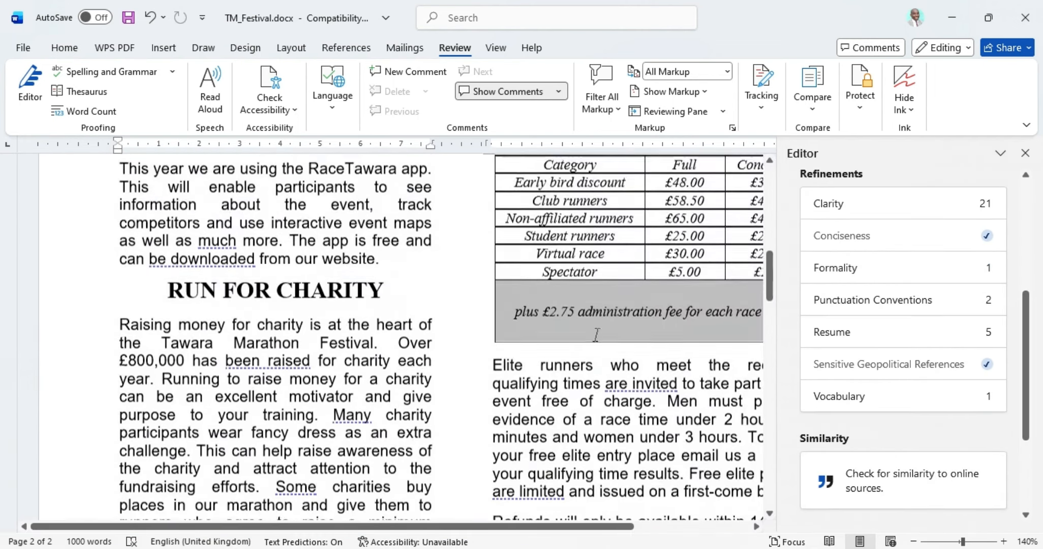
{"action": "scroll", "coordinate": [597, 333], "scroll_direction": "down", "scroll_amount": 8}
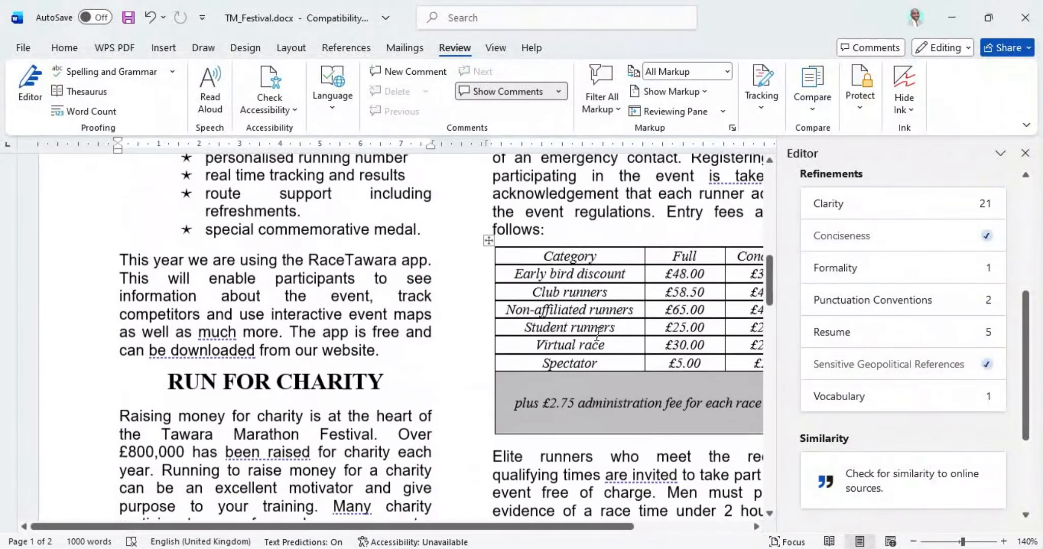
{"action": "left_click", "coordinate": [1025, 153]}
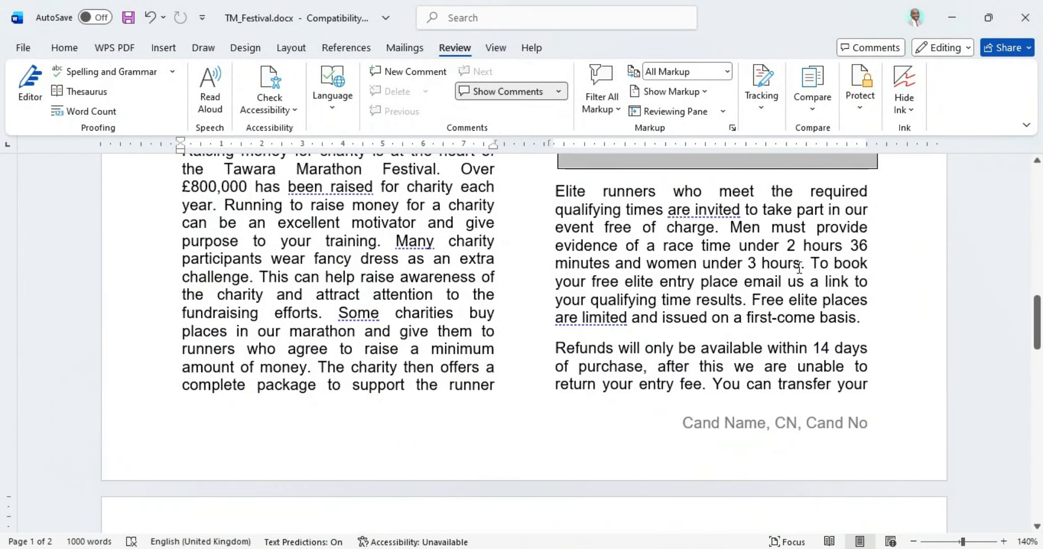
Step: Highlight question 14's five proofreading checks in yellow in the PDF, then return to Word
{"action": "key", "text": "alt+Tab"}
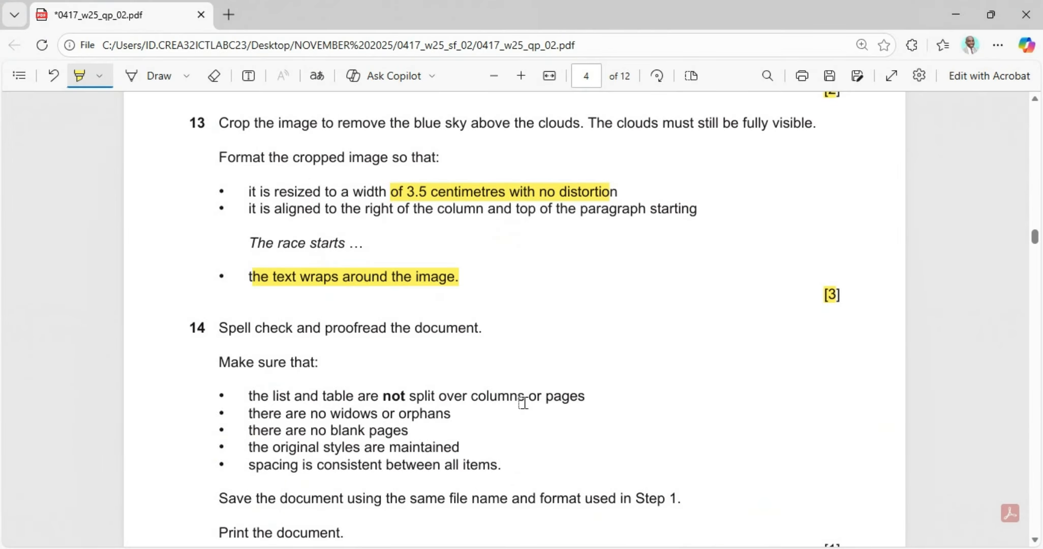
{"action": "scroll", "coordinate": [432, 344], "scroll_direction": "down", "scroll_amount": 1}
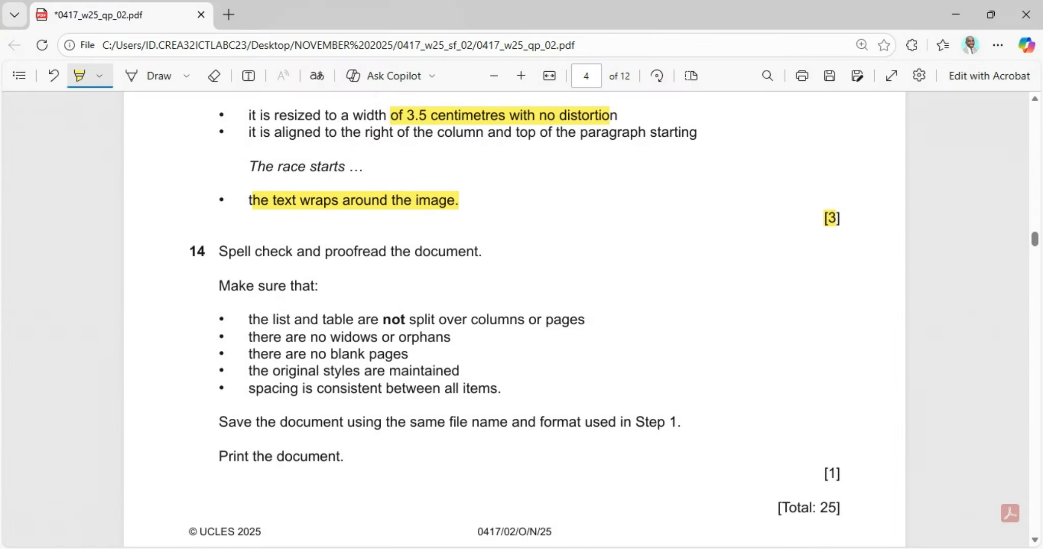
{"action": "key", "text": "alt+Tab"}
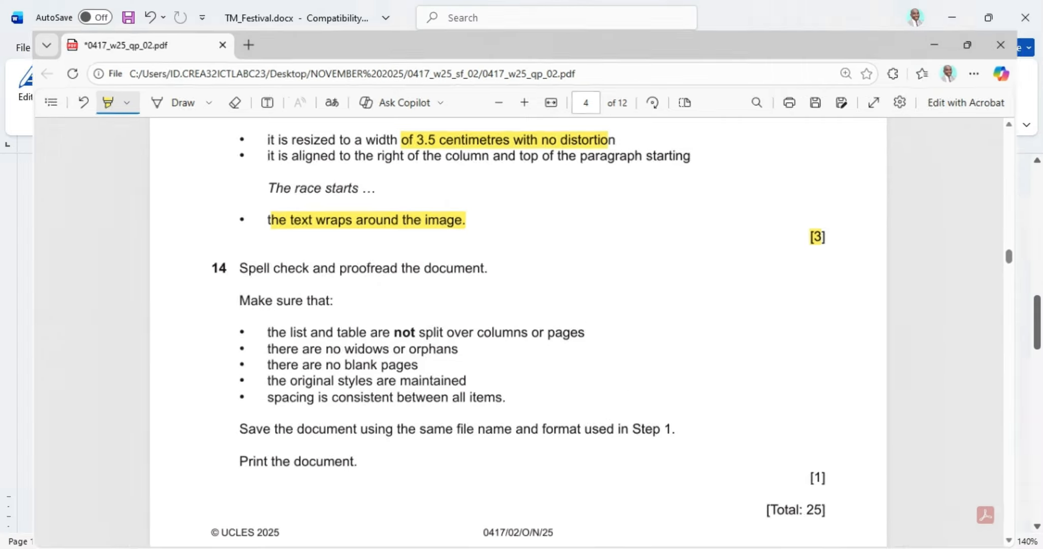
{"action": "scroll", "coordinate": [604, 283], "scroll_direction": "up", "scroll_amount": 10}
{"action": "scroll", "coordinate": [604, 283], "scroll_direction": "up", "scroll_amount": 3}
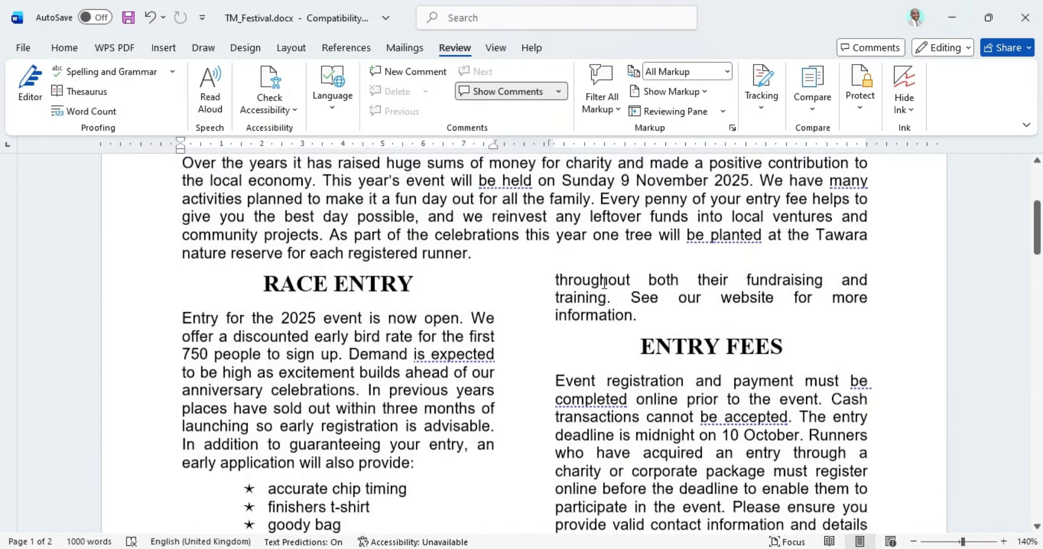
{"action": "scroll", "coordinate": [434, 304], "scroll_direction": "down", "scroll_amount": 5}
{"action": "scroll", "coordinate": [434, 304], "scroll_direction": "down", "scroll_amount": 3}
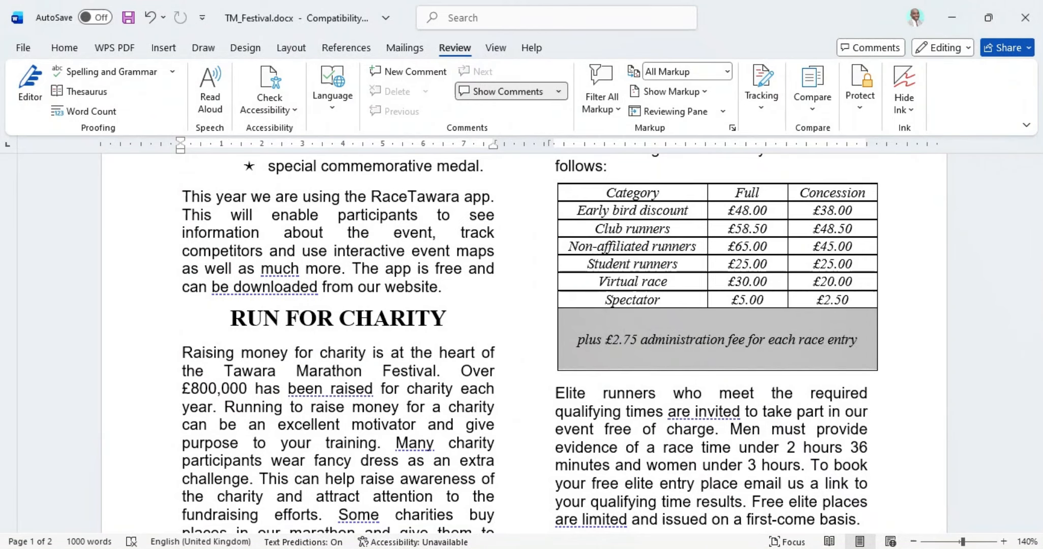
{"action": "key", "text": "alt+Tab"}
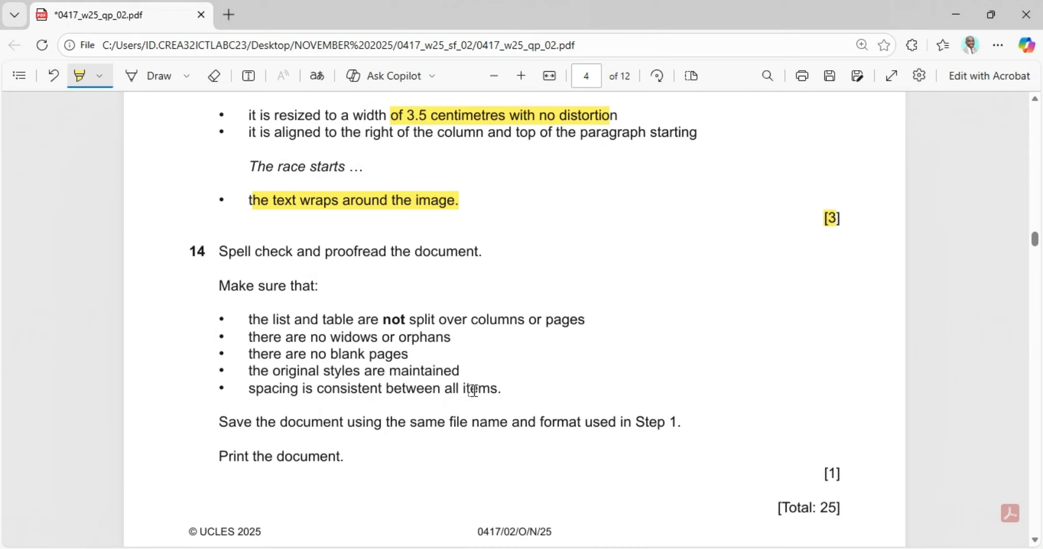
{"action": "left_click_drag", "start_coordinate": [232, 340], "coordinate": [228, 321]}
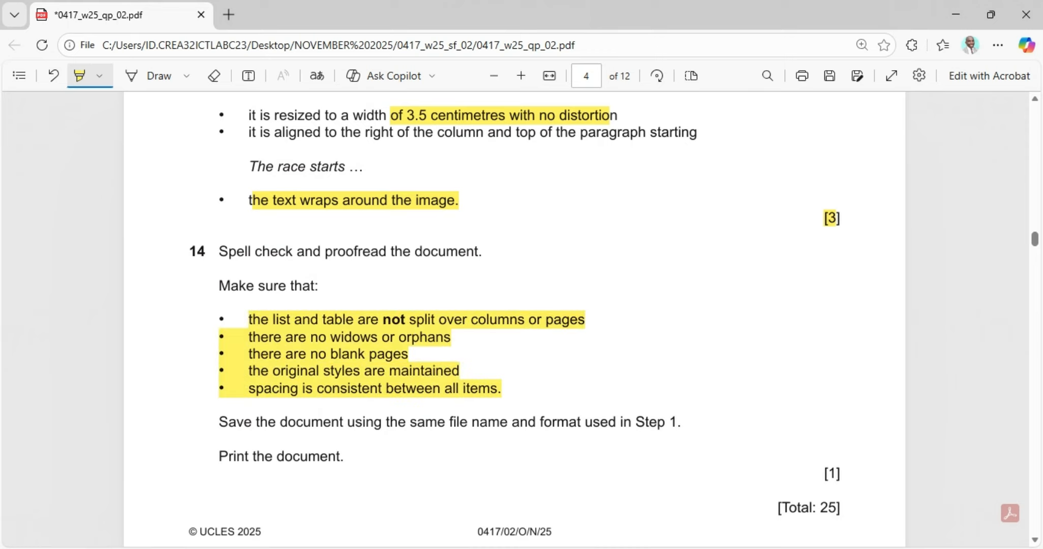
{"action": "key", "text": "alt+Tab"}
{"action": "scroll", "coordinate": [532, 383], "scroll_direction": "down", "scroll_amount": 15}
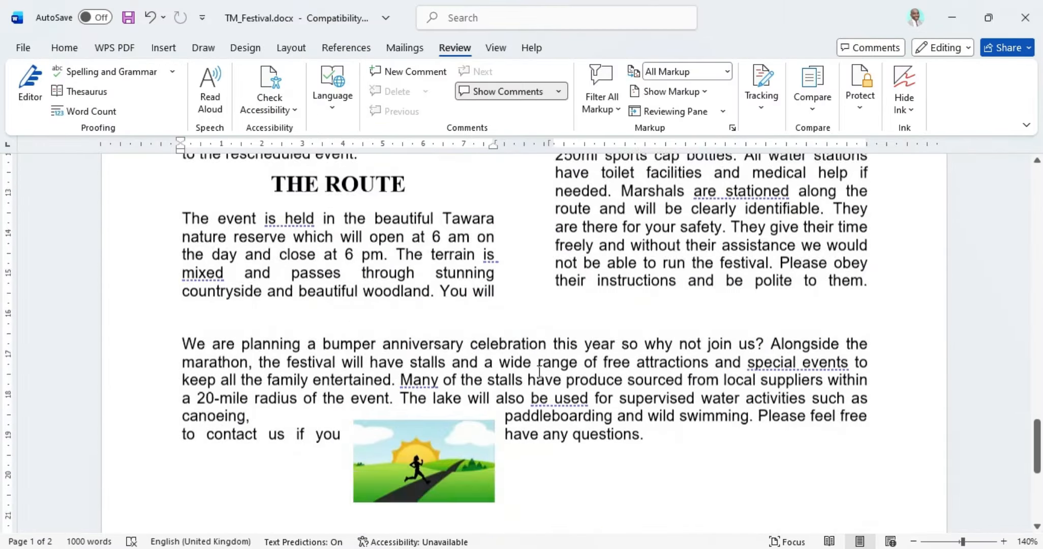
Step: Scroll through the TM_Festival pages, then bring the Edge question paper back to the front
{"action": "scroll", "coordinate": [539, 371], "scroll_direction": "down", "scroll_amount": 3}
{"action": "scroll", "coordinate": [539, 371], "scroll_direction": "up", "scroll_amount": 12}
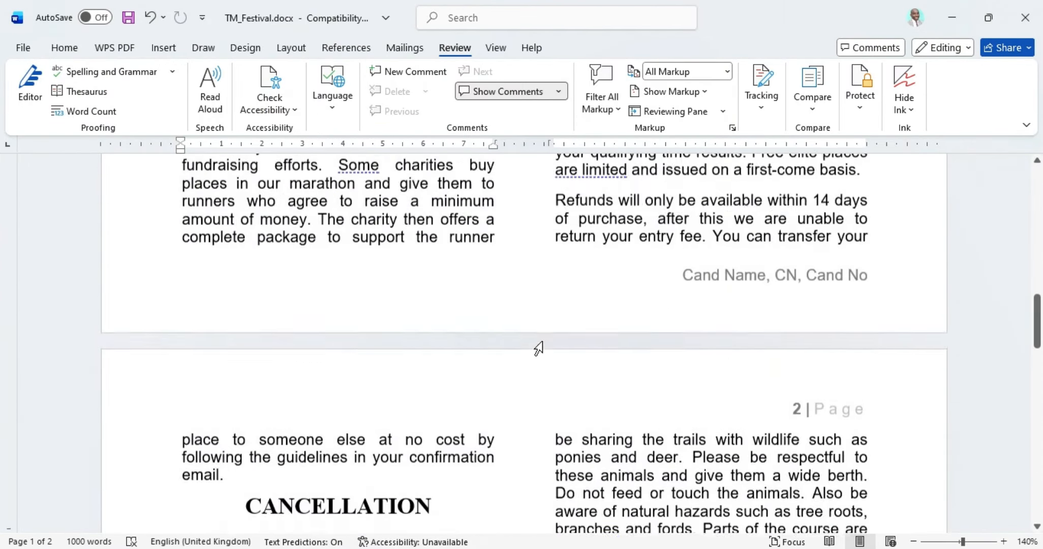
{"action": "scroll", "coordinate": [538, 349], "scroll_direction": "up", "scroll_amount": 10}
{"action": "scroll", "coordinate": [538, 349], "scroll_direction": "down", "scroll_amount": 5}
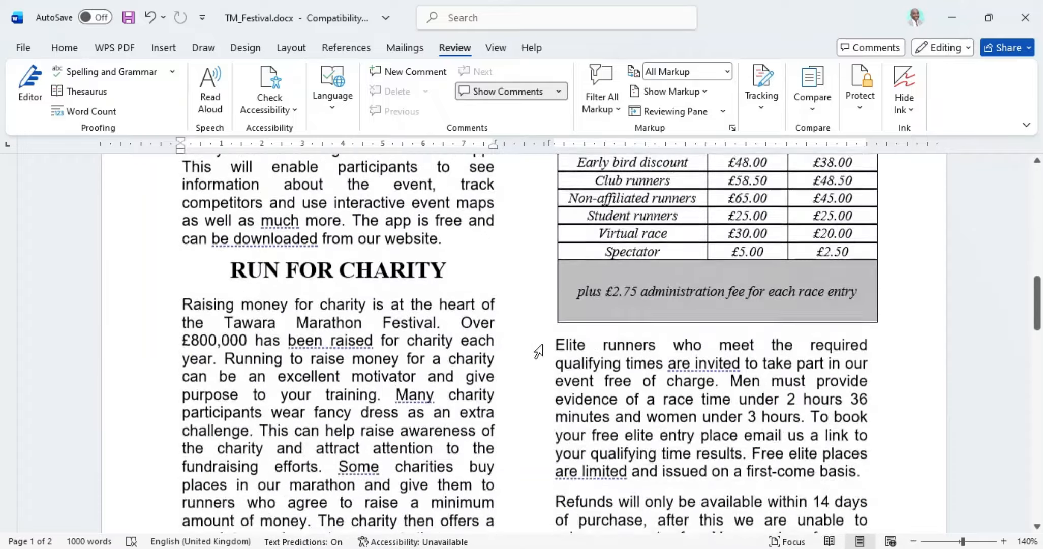
{"action": "scroll", "coordinate": [542, 351], "scroll_direction": "down", "scroll_amount": 10}
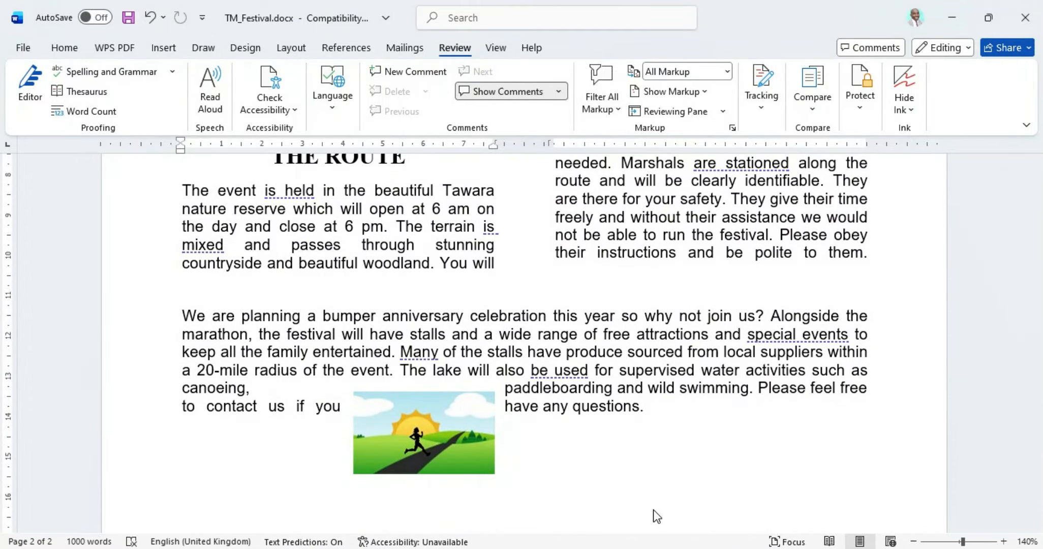
{"action": "scroll", "coordinate": [614, 458], "scroll_direction": "up", "scroll_amount": 15}
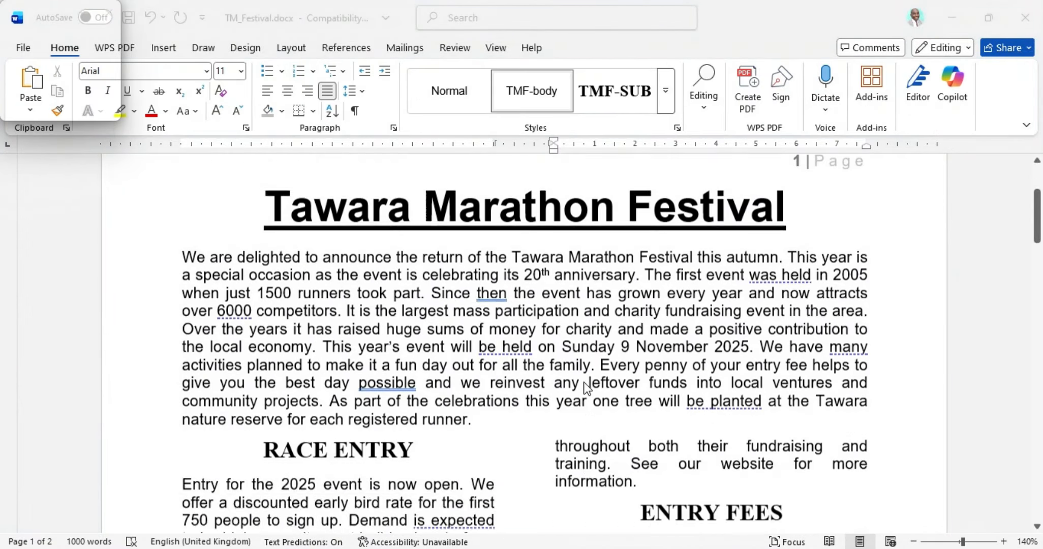
{"action": "scroll", "coordinate": [587, 387], "scroll_direction": "down", "scroll_amount": 12}
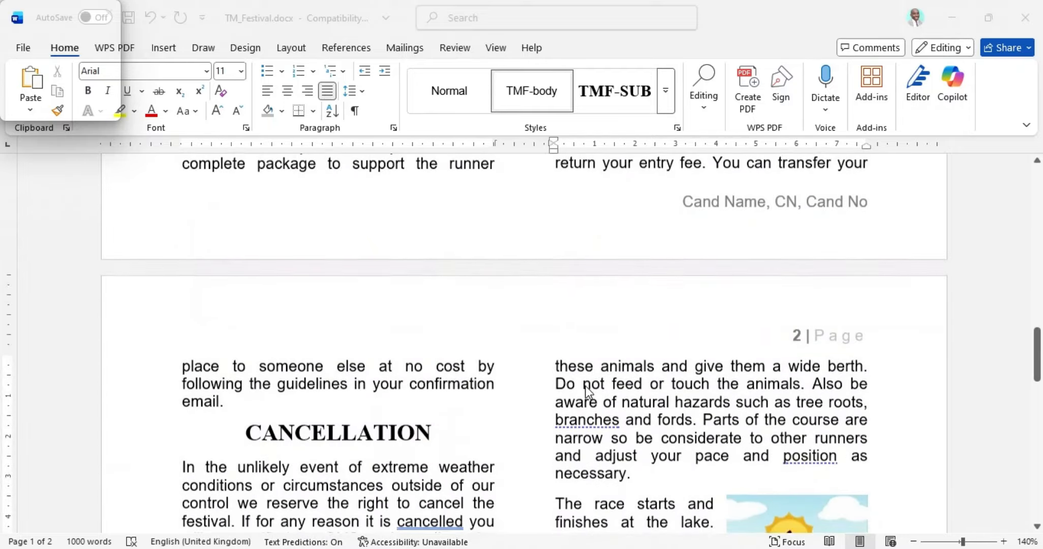
{"action": "scroll", "coordinate": [587, 391], "scroll_direction": "up", "scroll_amount": 6}
{"action": "scroll", "coordinate": [587, 392], "scroll_direction": "down", "scroll_amount": 10}
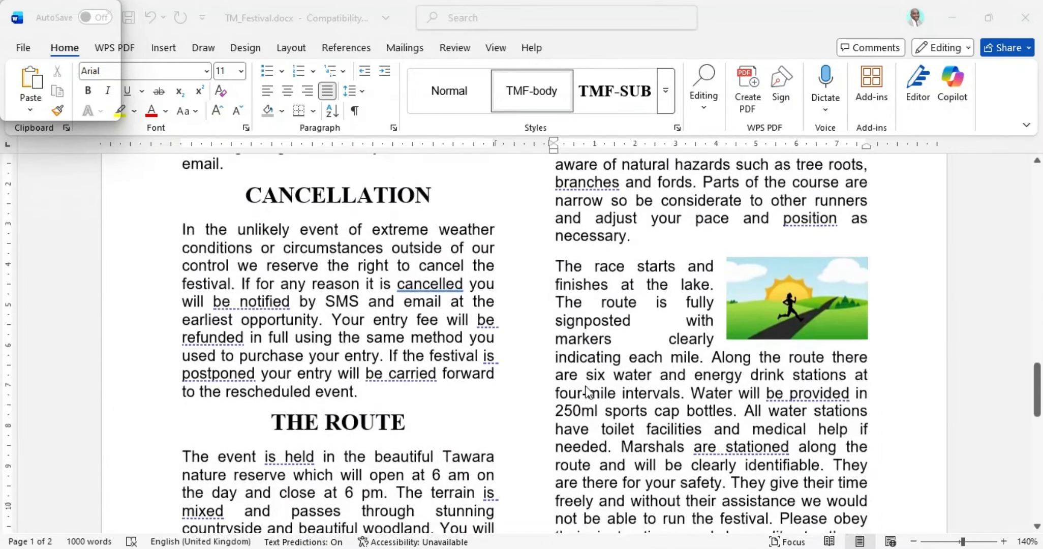
{"action": "scroll", "coordinate": [587, 392], "scroll_direction": "up", "scroll_amount": 1}
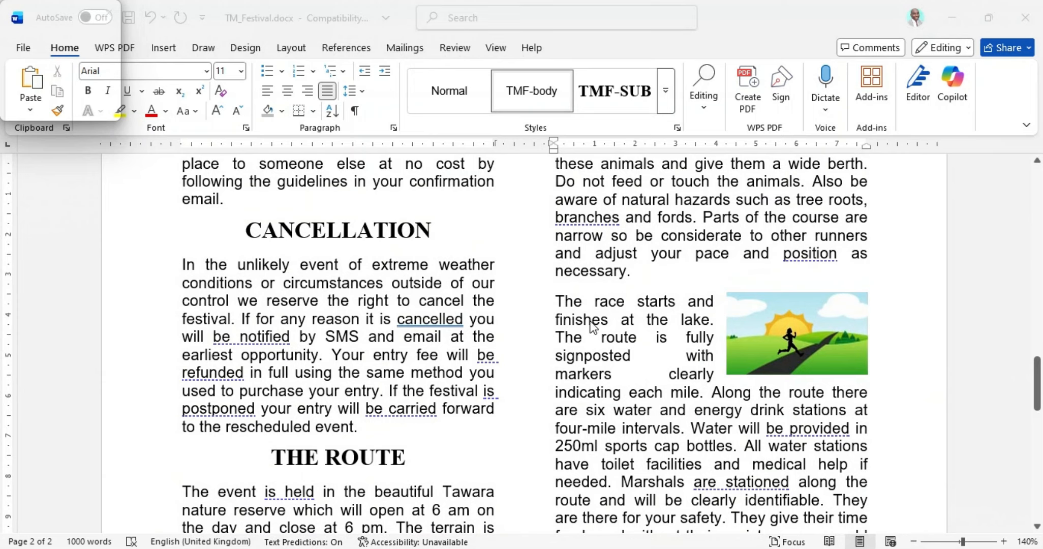
{"action": "scroll", "coordinate": [711, 323], "scroll_direction": "down", "scroll_amount": 12}
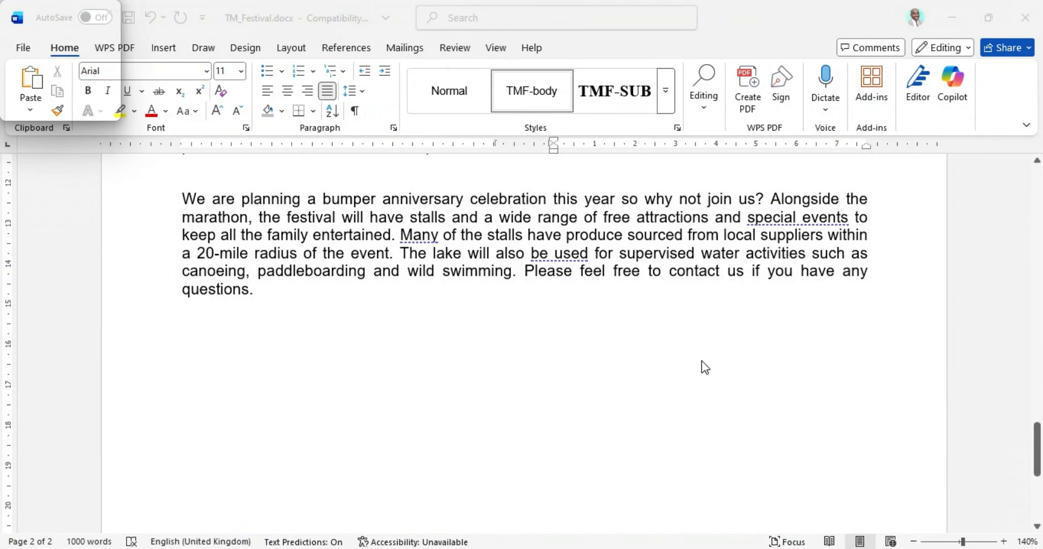
{"action": "scroll", "coordinate": [702, 361], "scroll_direction": "up", "scroll_amount": 3}
{"action": "scroll", "coordinate": [701, 362], "scroll_direction": "up", "scroll_amount": 15}
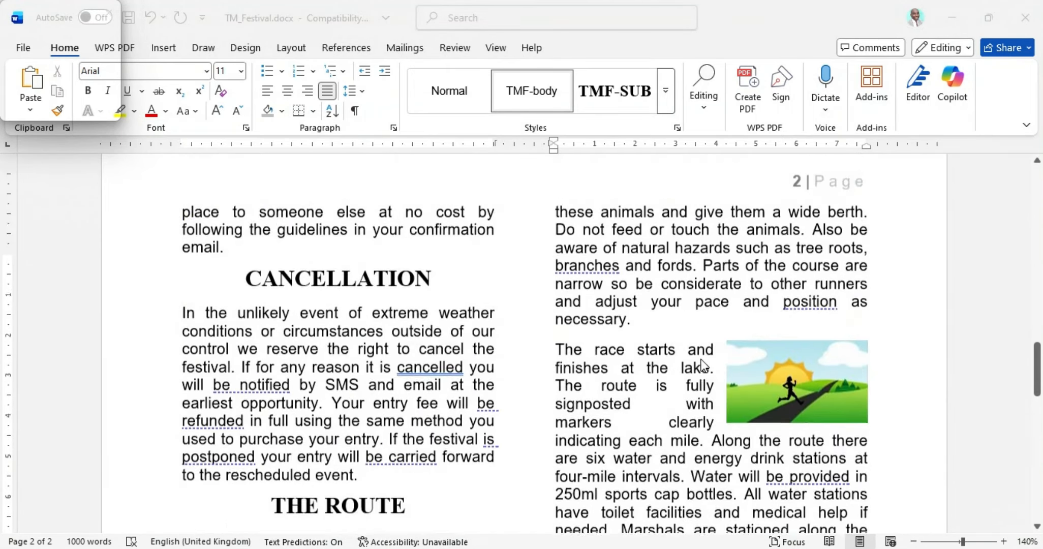
{"action": "scroll", "coordinate": [705, 363], "scroll_direction": "up", "scroll_amount": 10}
{"action": "scroll", "coordinate": [704, 363], "scroll_direction": "down", "scroll_amount": 10}
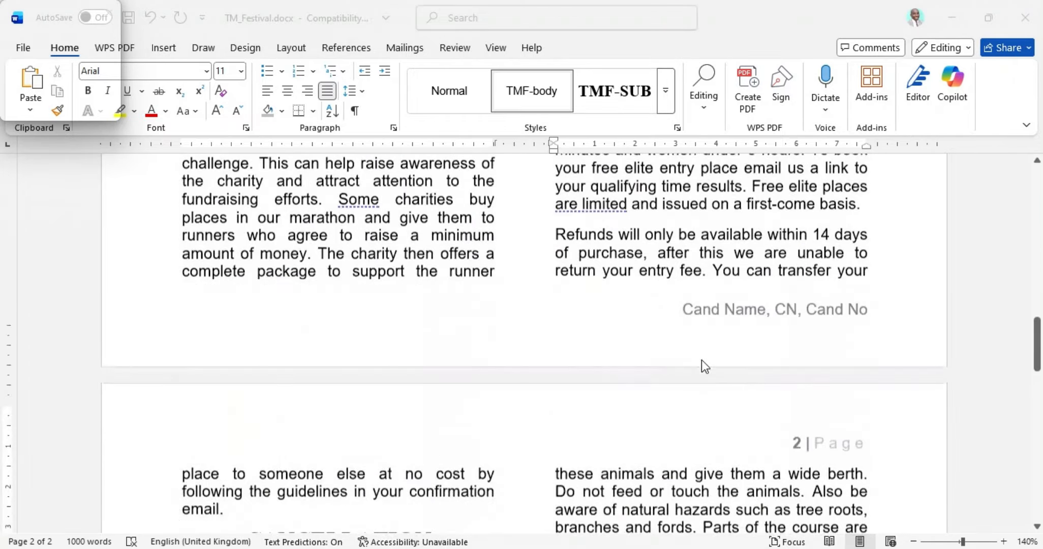
{"action": "scroll", "coordinate": [702, 362], "scroll_direction": "up", "scroll_amount": 15}
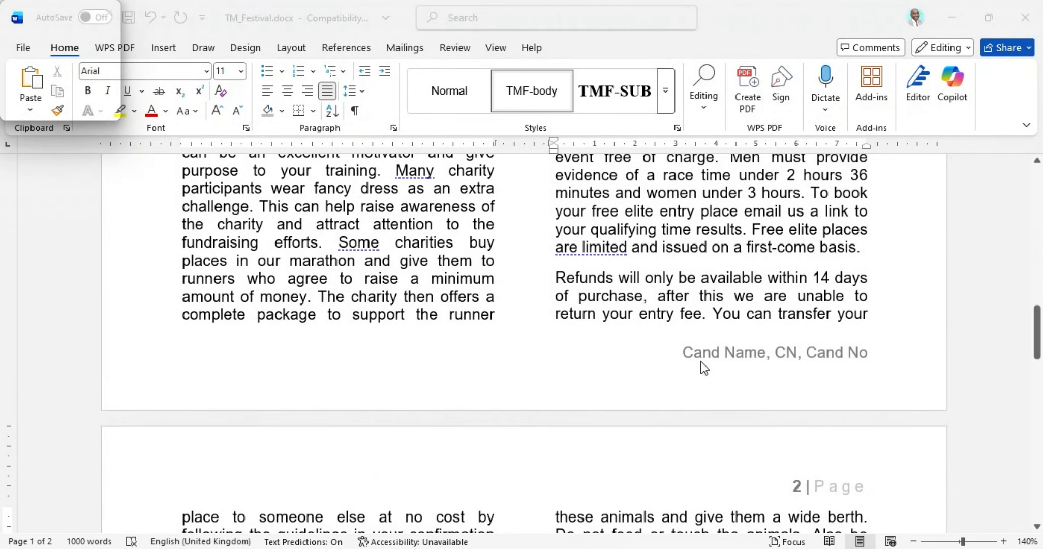
{"action": "scroll", "coordinate": [702, 362], "scroll_direction": "up", "scroll_amount": 5}
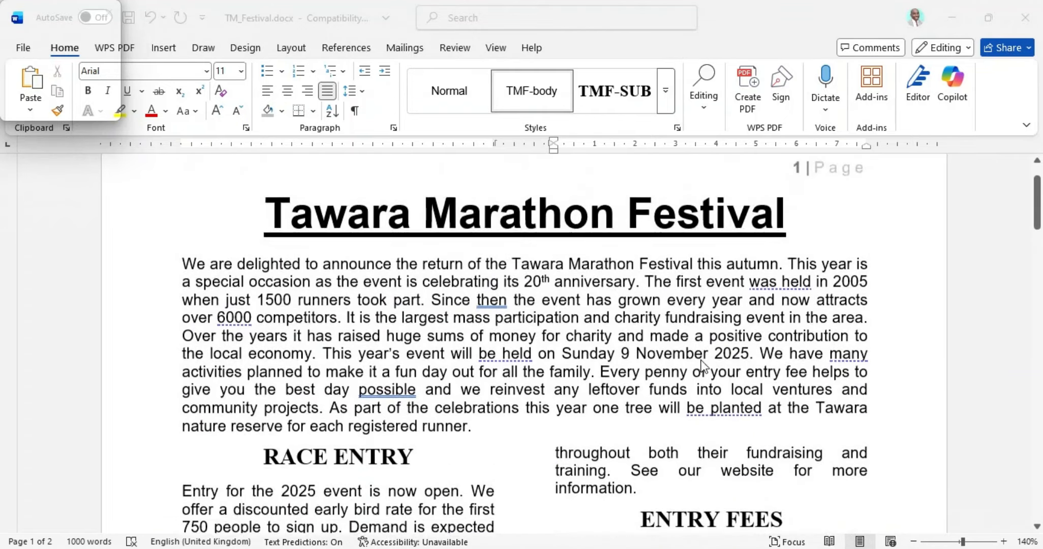
{"action": "left_click", "coordinate": [606, 547]}
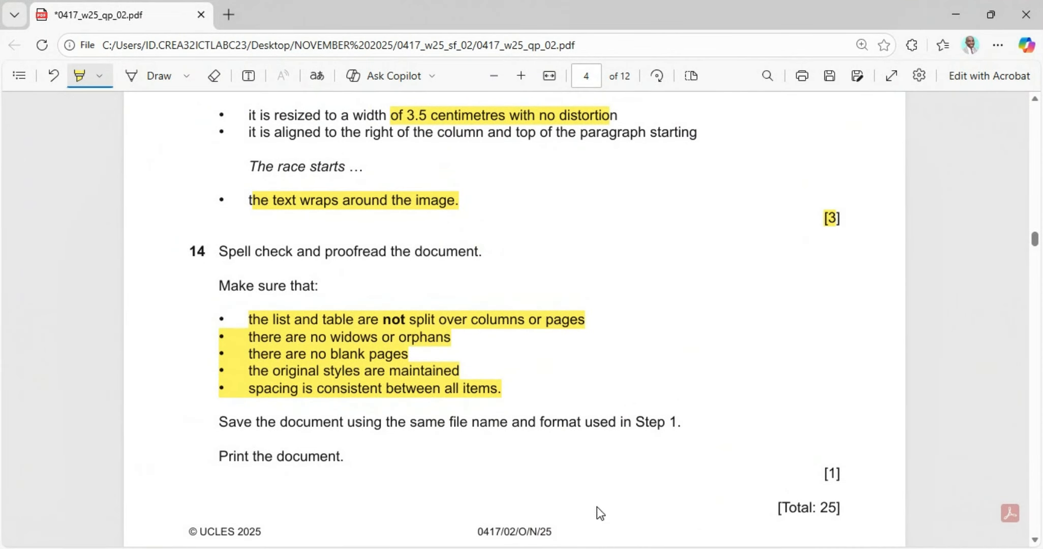
Step: Highlight question 14's [1] mark and the [Total: 25] line in the PDF, then return to Word
{"action": "scroll", "coordinate": [270, 417], "scroll_direction": "down", "scroll_amount": 3}
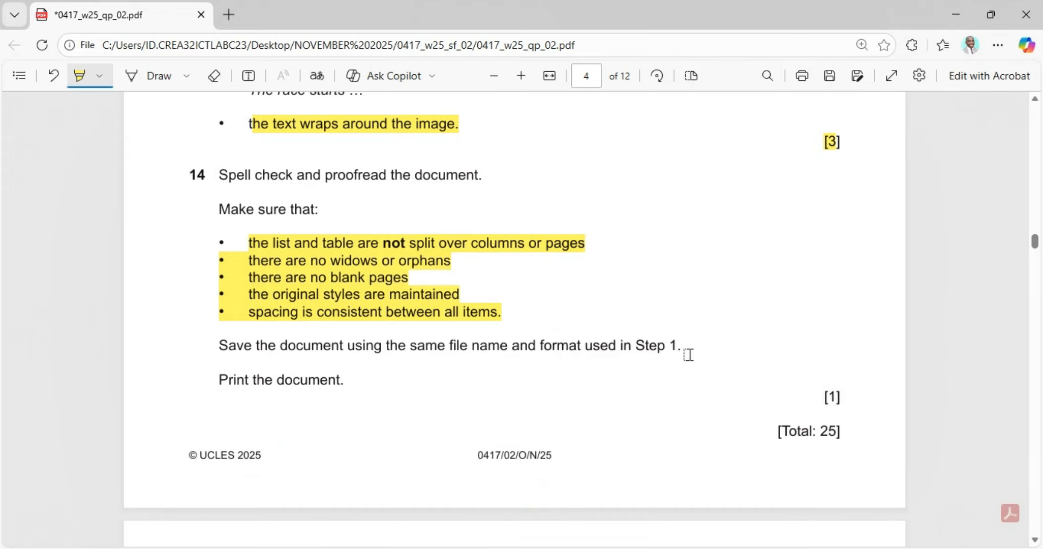
{"action": "scroll", "coordinate": [676, 356], "scroll_direction": "up", "scroll_amount": 20}
{"action": "scroll", "coordinate": [676, 323], "scroll_direction": "up", "scroll_amount": 18}
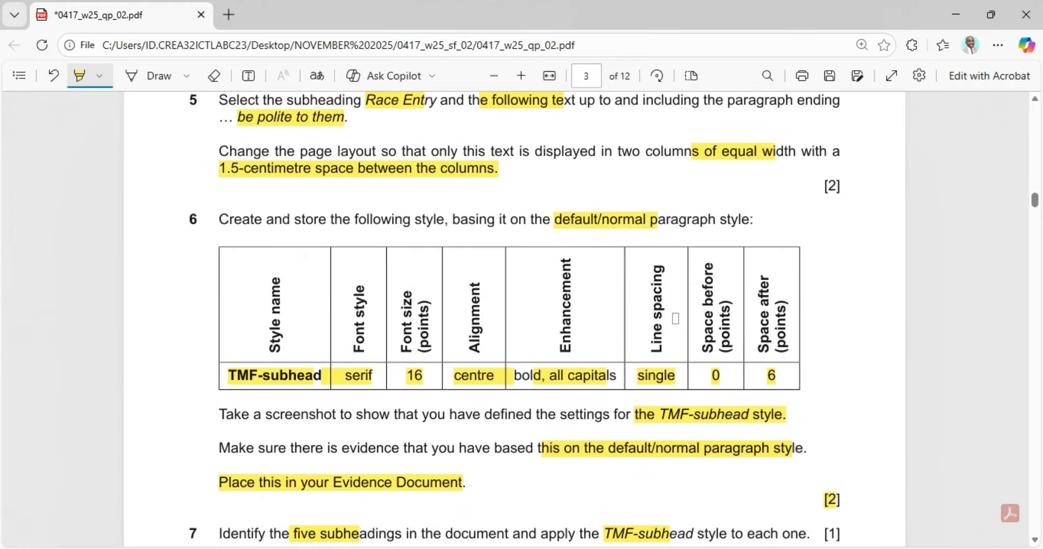
{"action": "scroll", "coordinate": [677, 318], "scroll_direction": "up", "scroll_amount": 20}
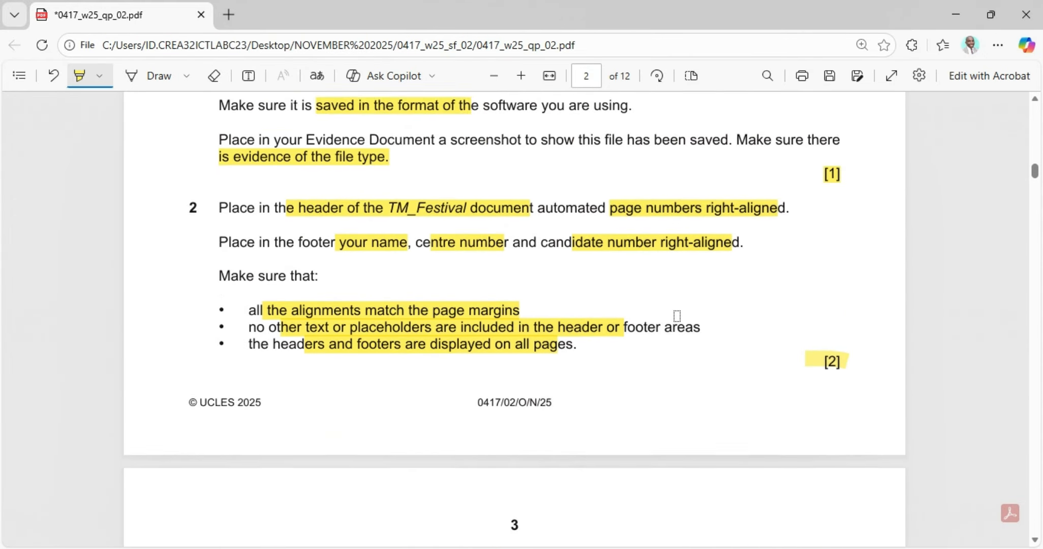
{"action": "scroll", "coordinate": [661, 330], "scroll_direction": "down", "scroll_amount": 5}
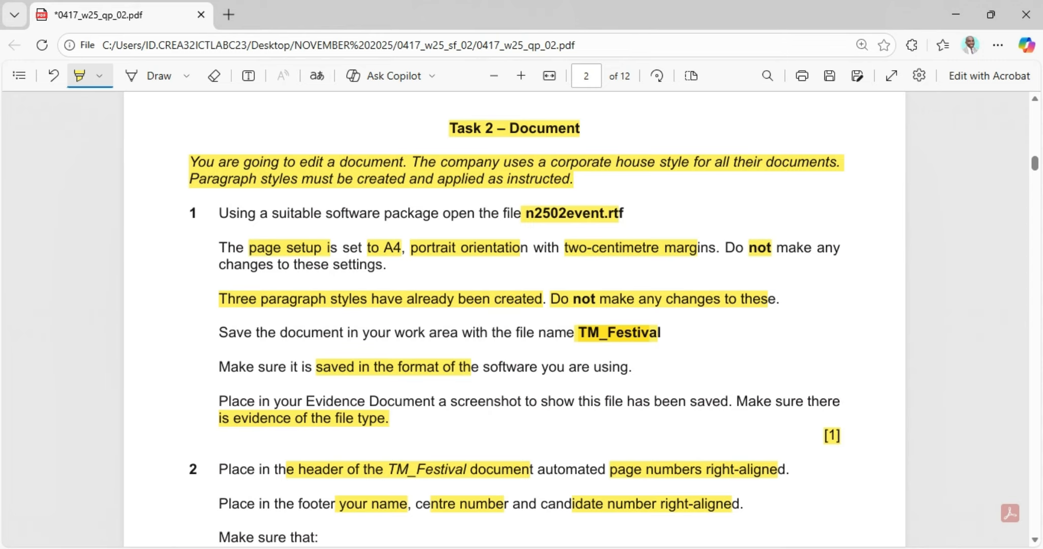
{"action": "key", "text": "alt+Tab"}
{"action": "scroll", "coordinate": [549, 460], "scroll_direction": "down", "scroll_amount": 12}
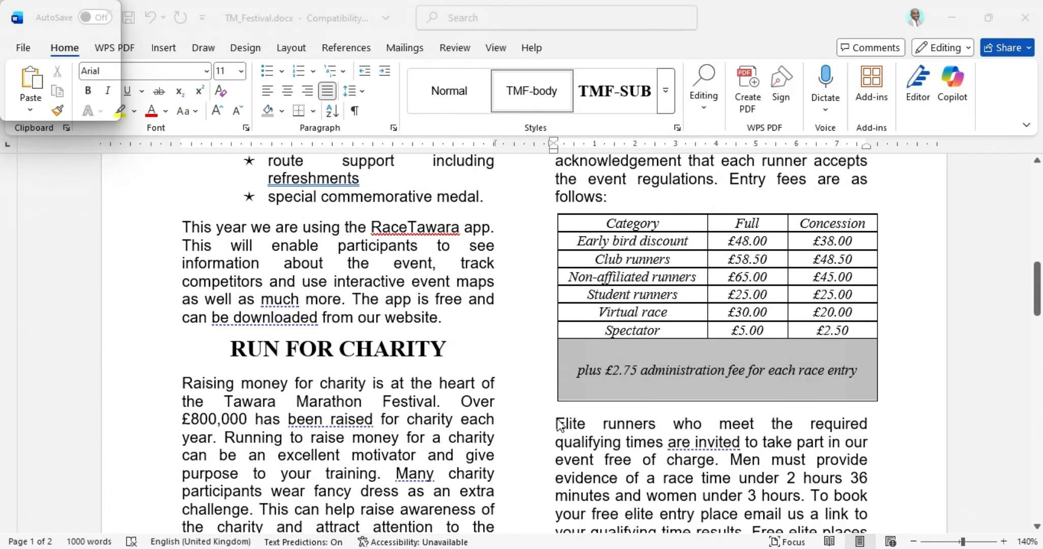
{"action": "key", "text": "alt+Tab"}
{"action": "scroll", "coordinate": [474, 421], "scroll_direction": "down", "scroll_amount": 20}
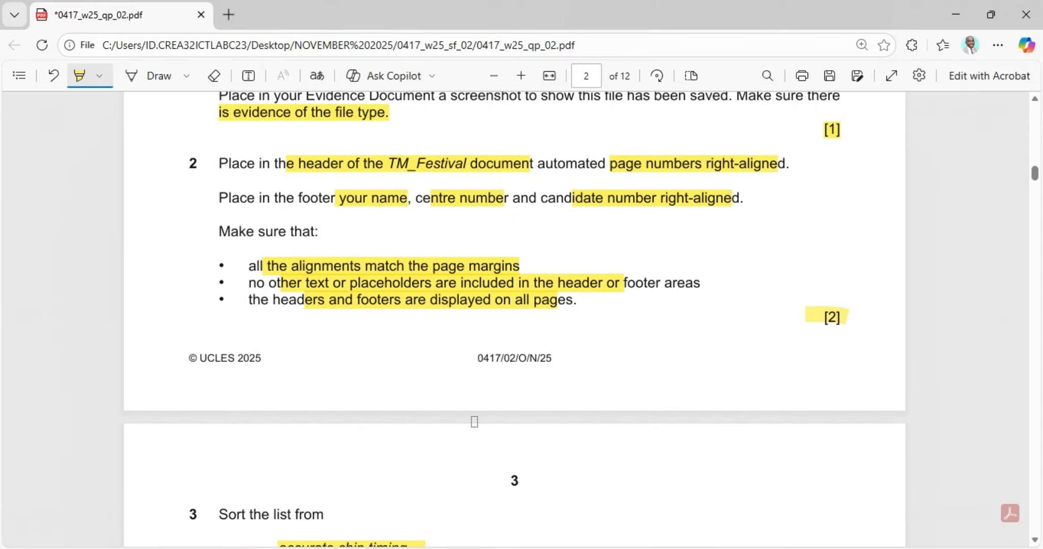
{"action": "scroll", "coordinate": [474, 424], "scroll_direction": "down", "scroll_amount": 20}
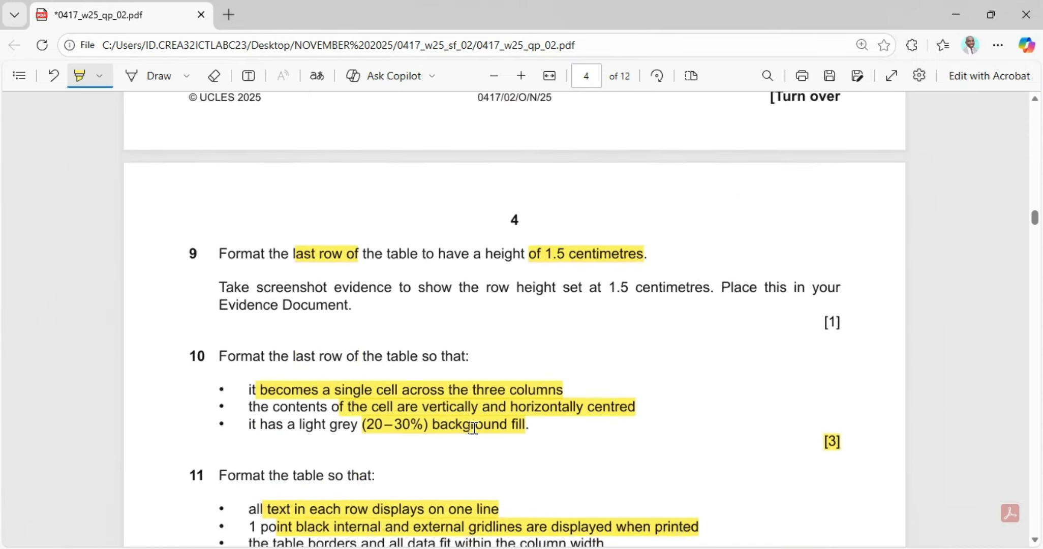
{"action": "scroll", "coordinate": [483, 414], "scroll_direction": "up", "scroll_amount": 10}
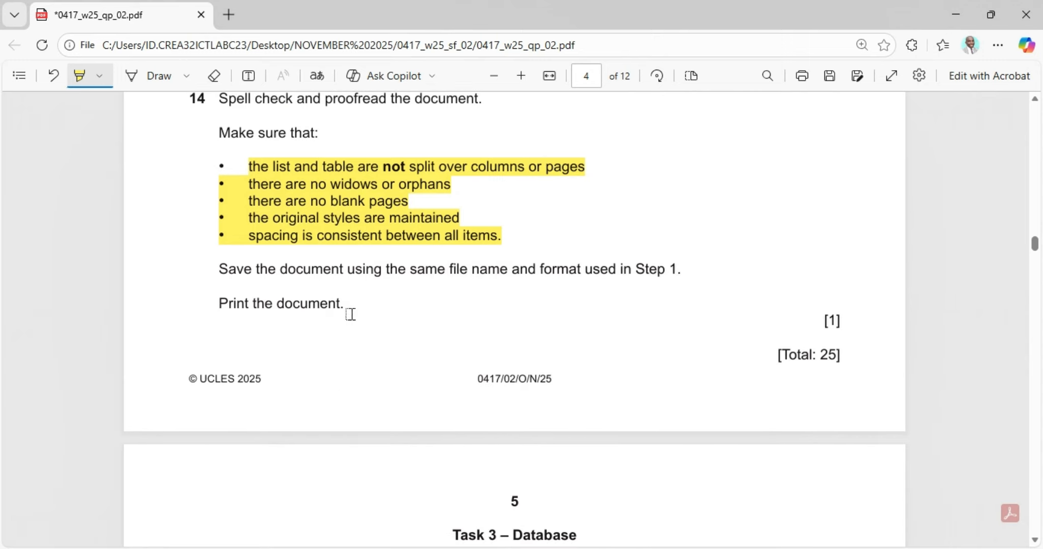
{"action": "left_click_drag", "start_coordinate": [818, 319], "coordinate": [837, 321]}
{"action": "left_click_drag", "start_coordinate": [762, 359], "coordinate": [863, 357]}
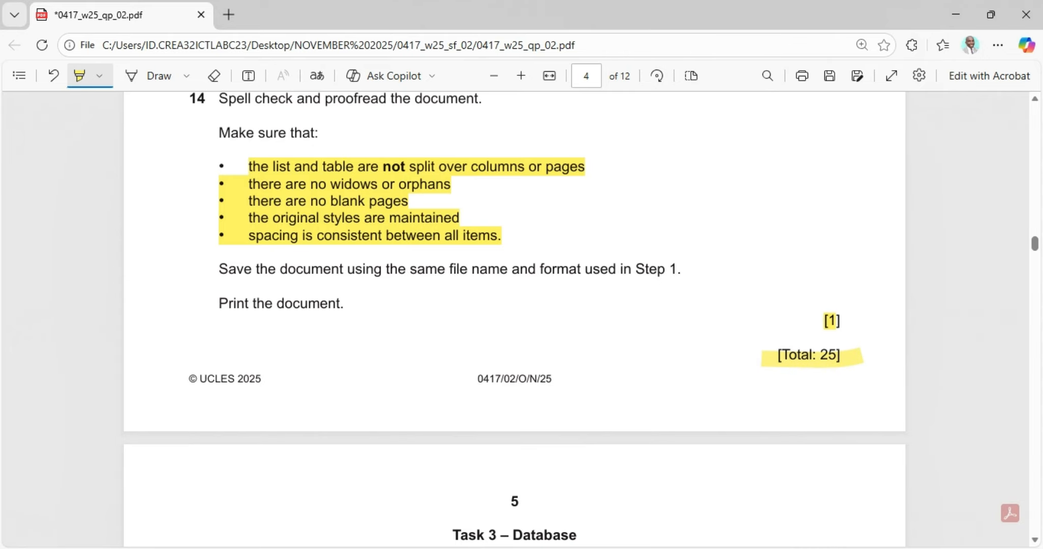
{"action": "key", "text": "alt+Tab"}
{"action": "scroll", "coordinate": [588, 328], "scroll_direction": "down", "scroll_amount": 5}
{"action": "scroll", "coordinate": [587, 328], "scroll_direction": "up", "scroll_amount": 2}
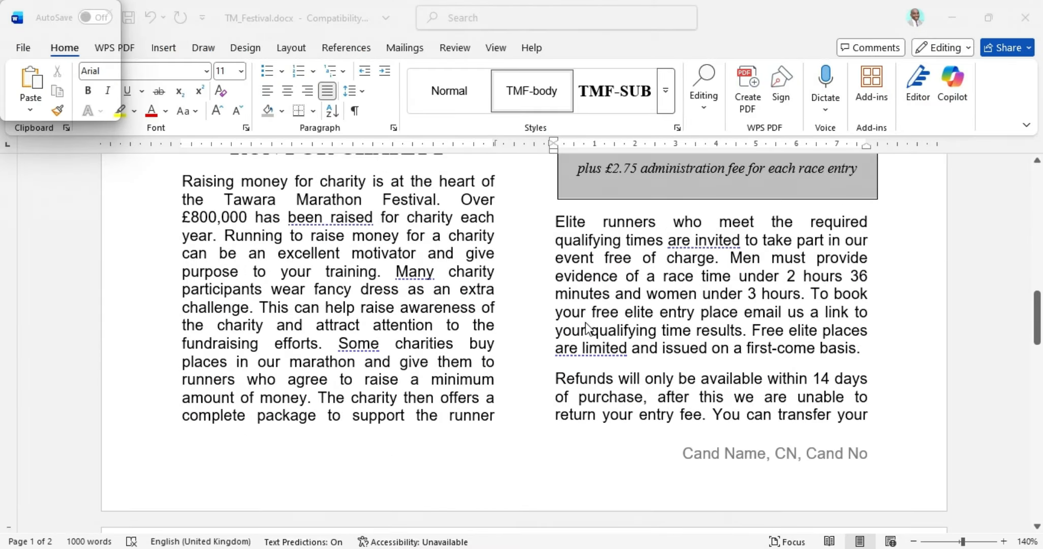
Step: Save TM_Festival and view its Print preview zoomed in two levels
{"action": "left_click", "coordinate": [128, 19]}
{"action": "left_click", "coordinate": [19, 48]}
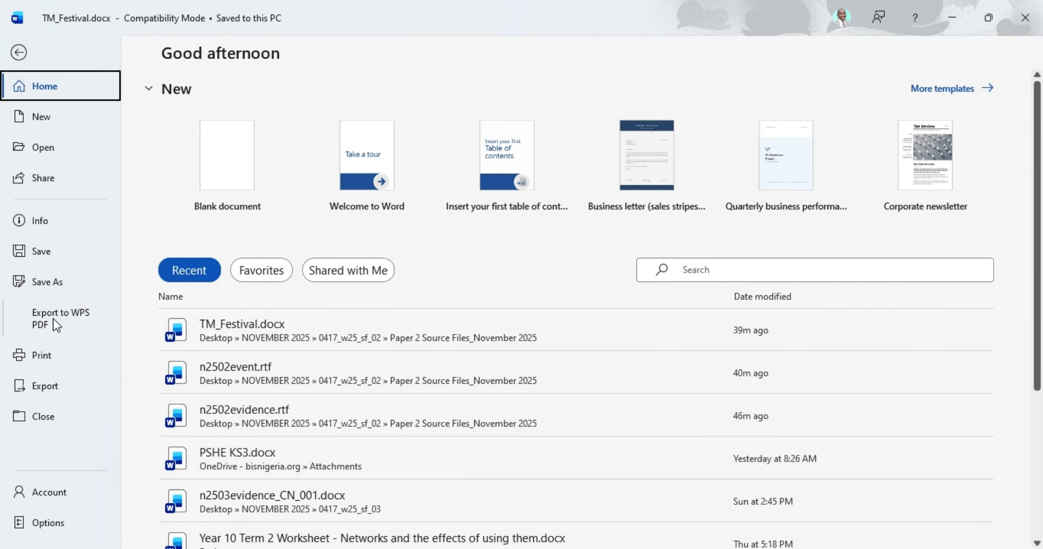
{"action": "left_click", "coordinate": [41, 353]}
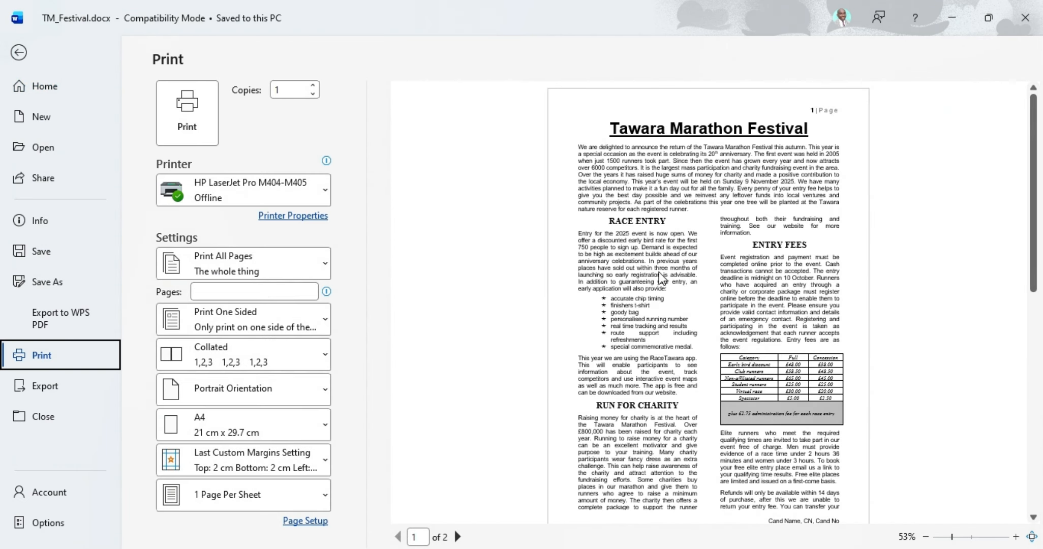
{"action": "left_click", "coordinate": [1016, 536]}
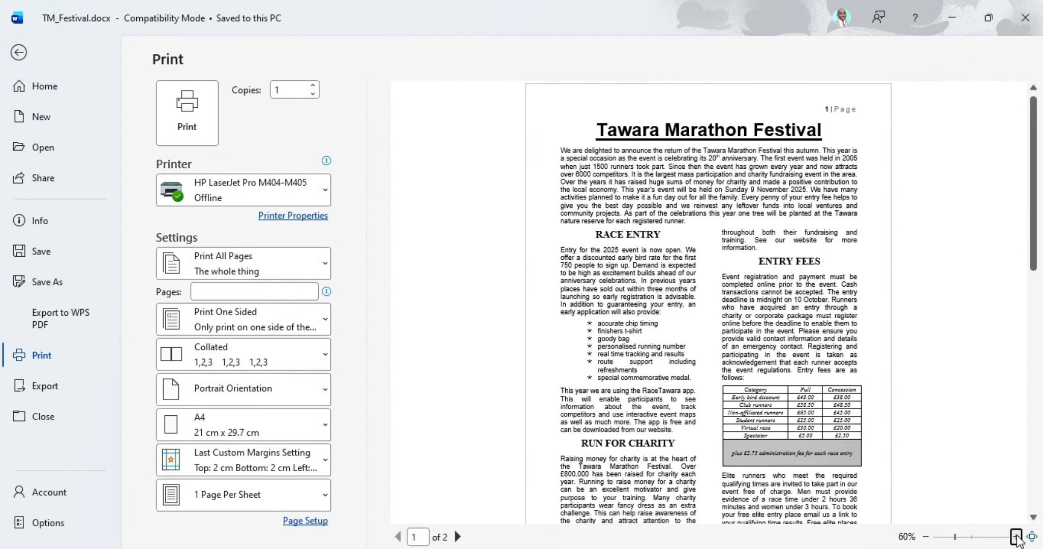
{"action": "left_click", "coordinate": [1016, 537]}
{"action": "scroll", "coordinate": [682, 269], "scroll_direction": "down", "scroll_amount": 2}
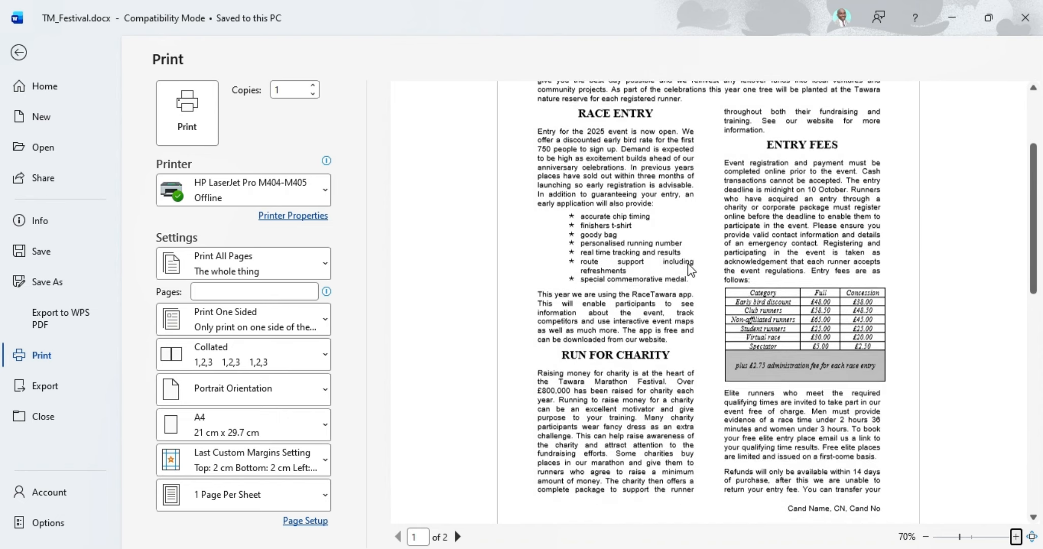
{"action": "scroll", "coordinate": [691, 262], "scroll_direction": "down", "scroll_amount": 5}
{"action": "scroll", "coordinate": [696, 255], "scroll_direction": "up", "scroll_amount": 5}
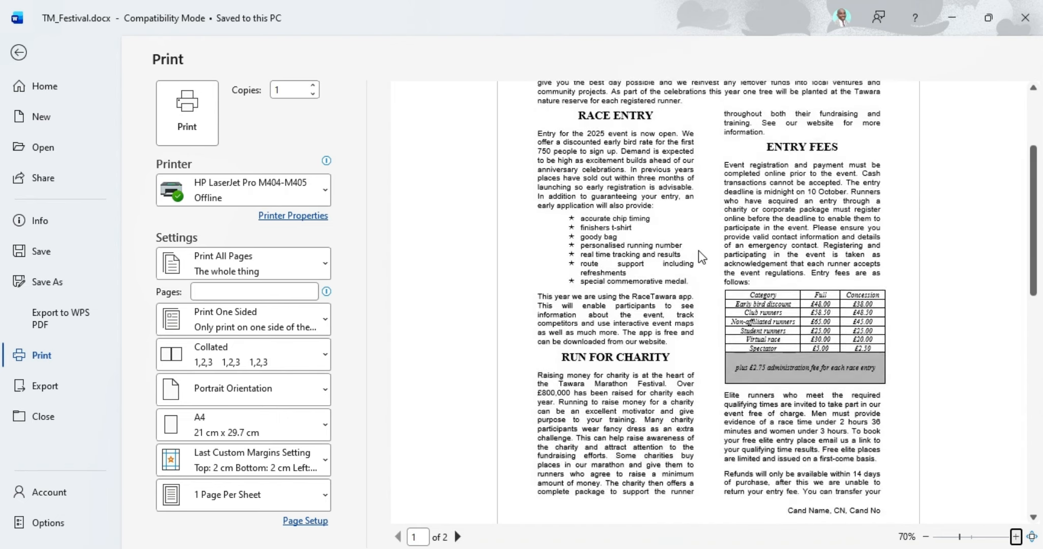
{"action": "scroll", "coordinate": [699, 251], "scroll_direction": "up", "scroll_amount": 5}
{"action": "scroll", "coordinate": [706, 290], "scroll_direction": "down", "scroll_amount": 10}
{"action": "scroll", "coordinate": [722, 326], "scroll_direction": "up", "scroll_amount": 2}
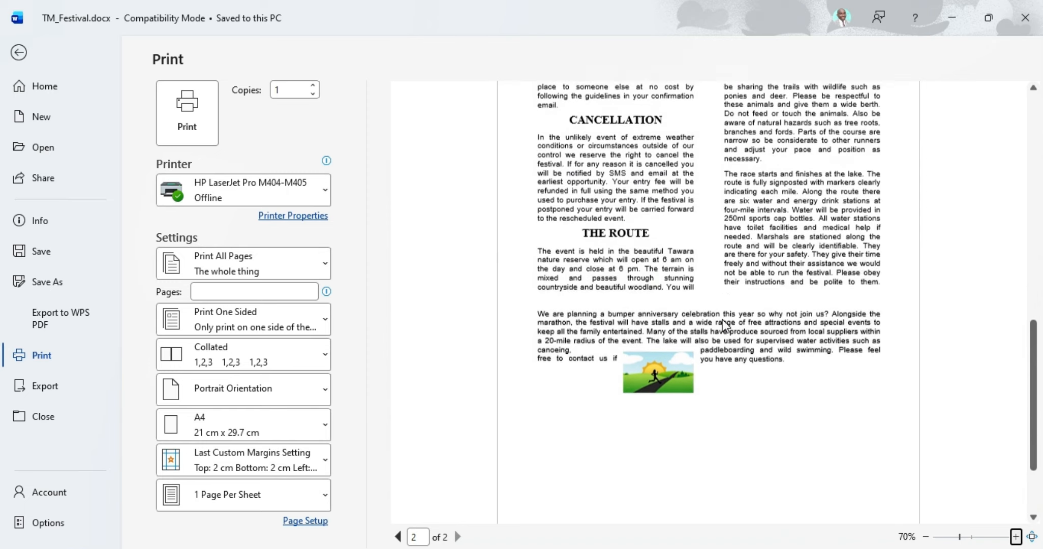
{"action": "scroll", "coordinate": [722, 325], "scroll_direction": "up", "scroll_amount": 2}
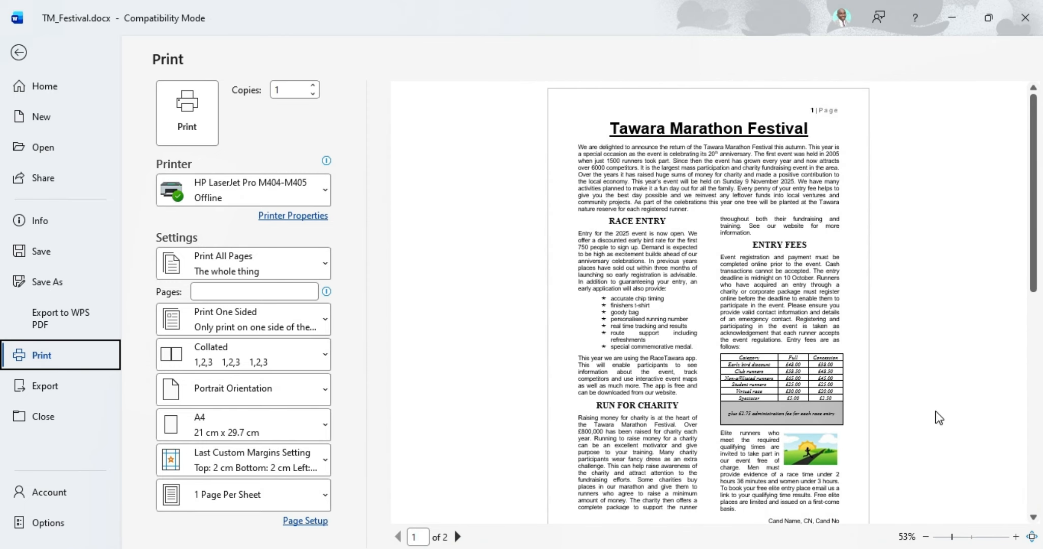
Step: Zoom the print preview to show TM_Festival pages 1 and 2 side by side
{"action": "left_click", "coordinate": [1032, 536]}
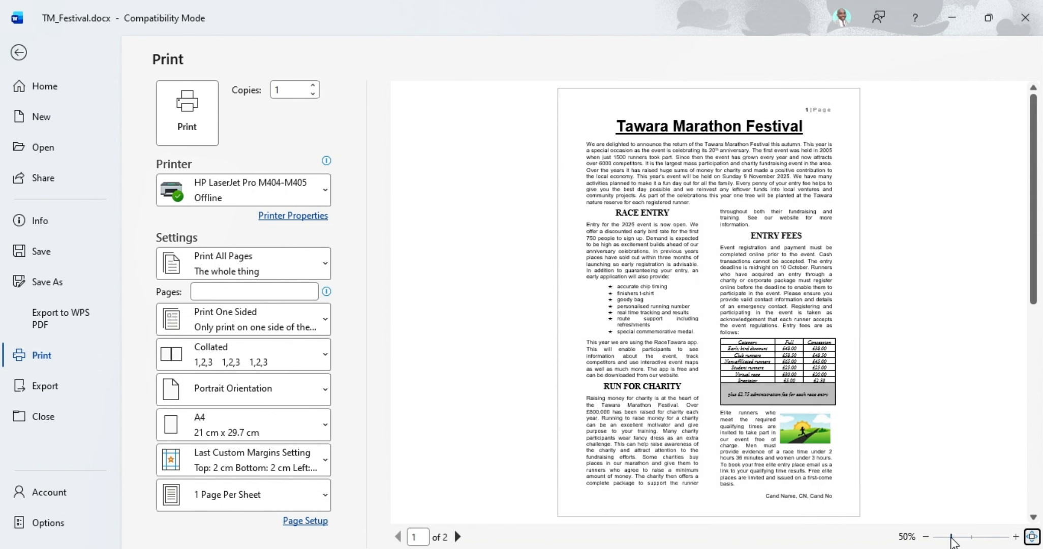
{"action": "scroll", "coordinate": [716, 293], "scroll_direction": "down", "scroll_amount": 2}
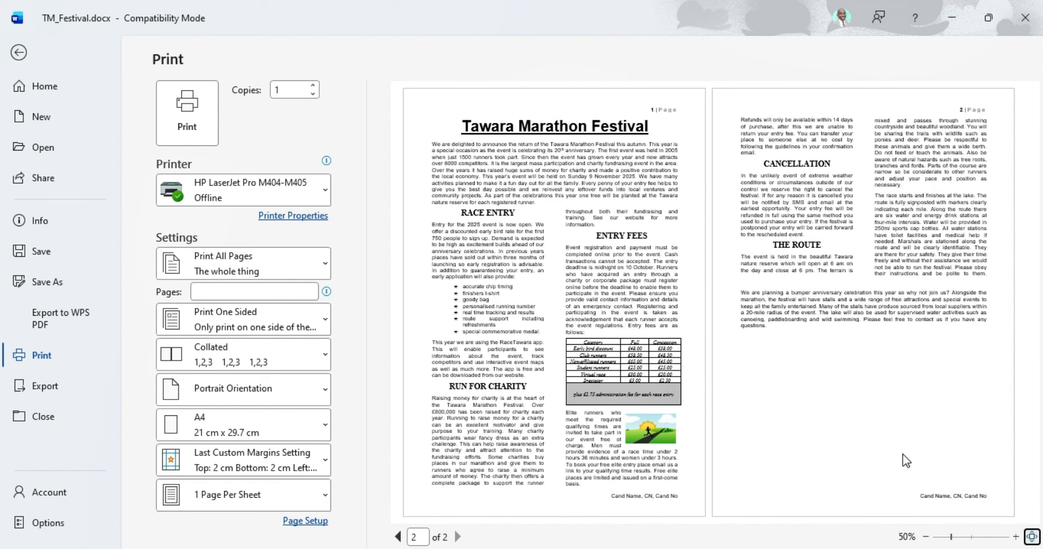
{"action": "left_click", "coordinate": [1032, 537]}
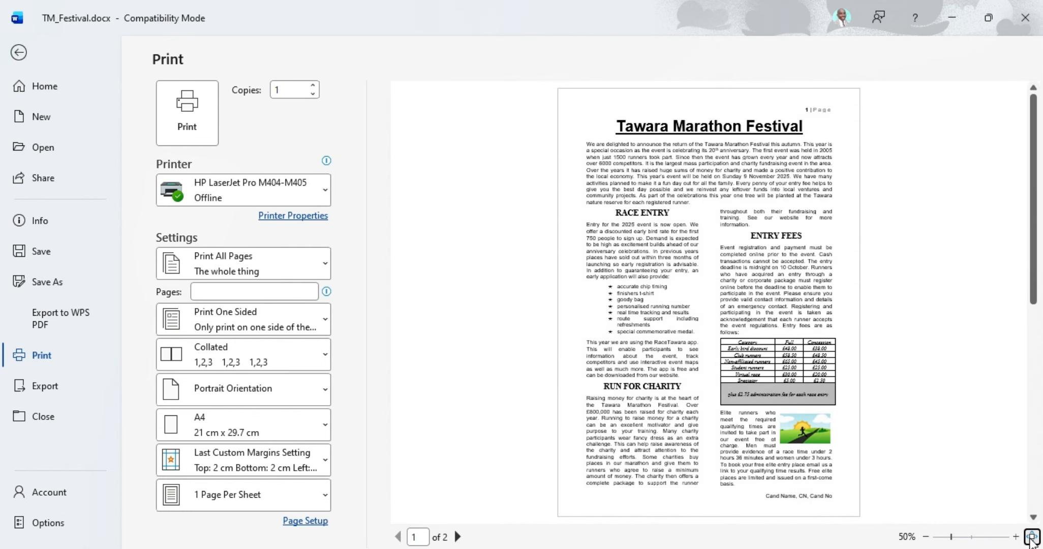
{"action": "scroll", "coordinate": [669, 292], "scroll_direction": "down", "scroll_amount": 2}
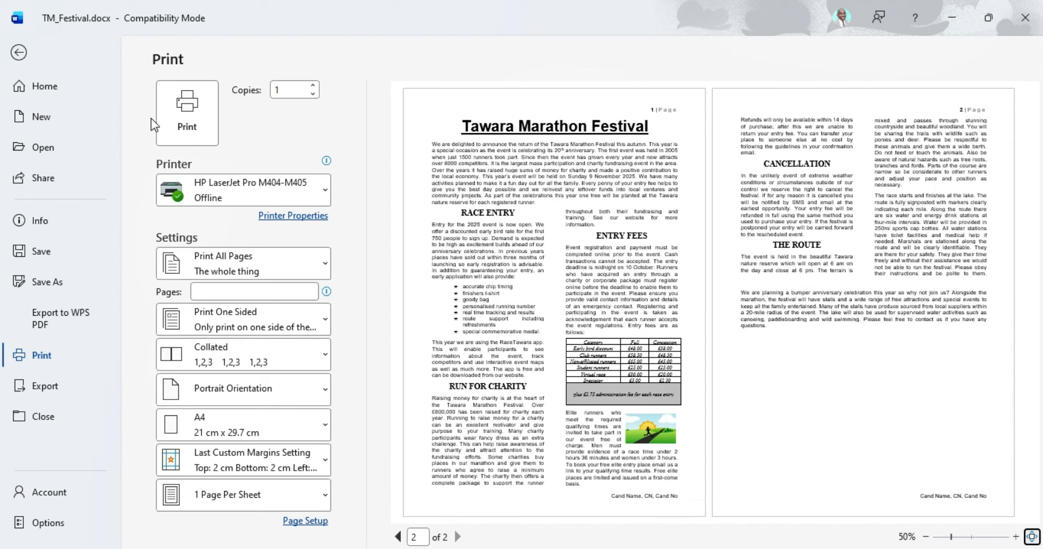
{"action": "key", "text": "Tab"}
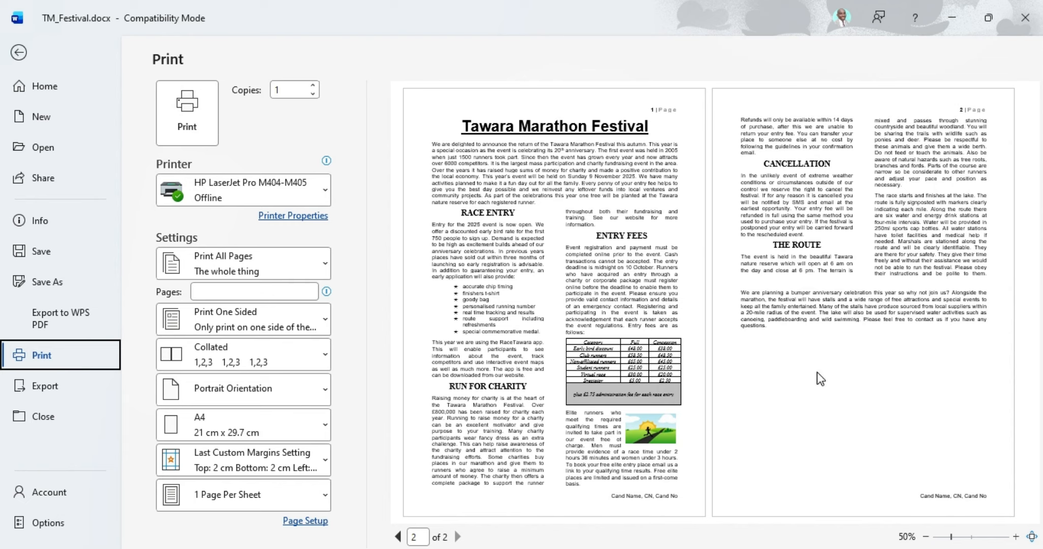